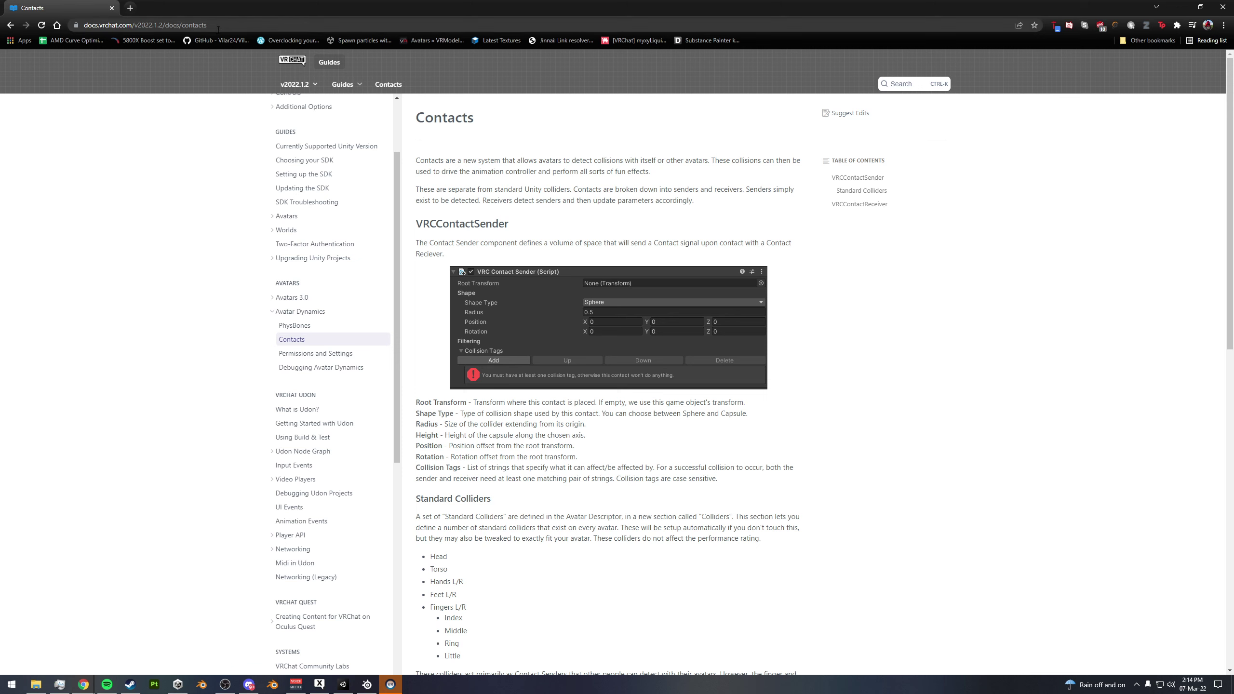
- Examine the Contacts documentation page: its address, the VRCContactSender section and the Avatar Dynamics entries in the page navigation
left_click_drag(218, 27, 84, 25)
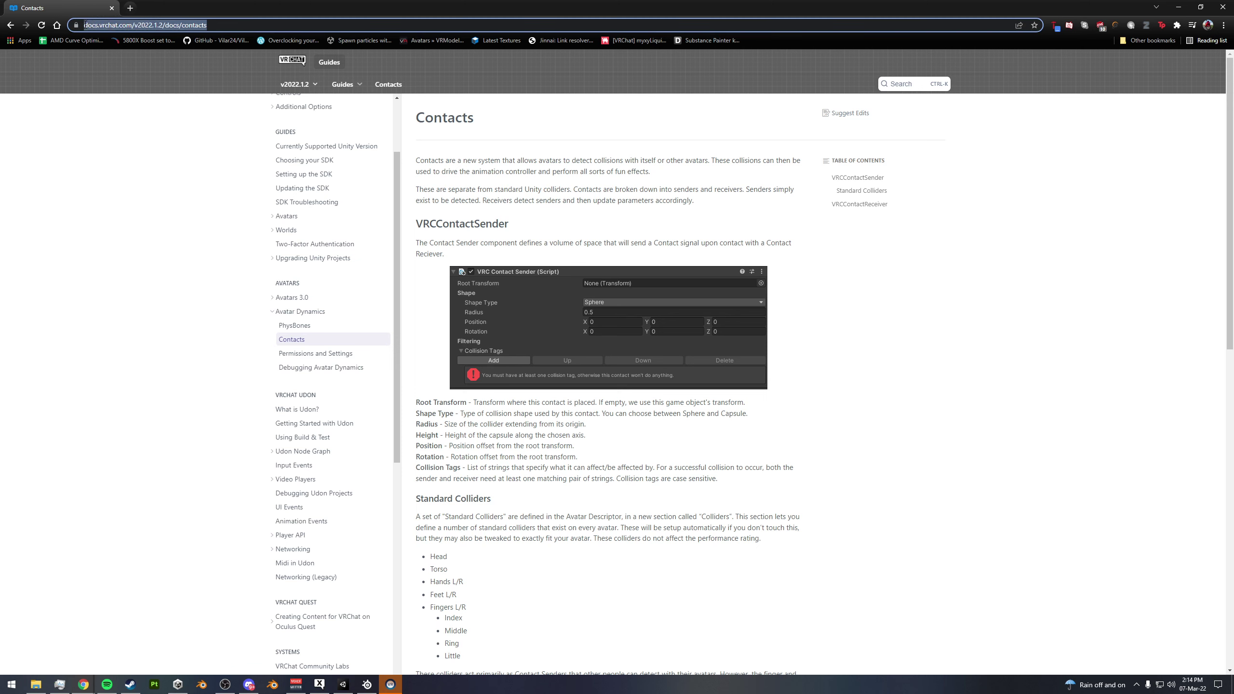
left_click(226, 24)
left_click(195, 220)
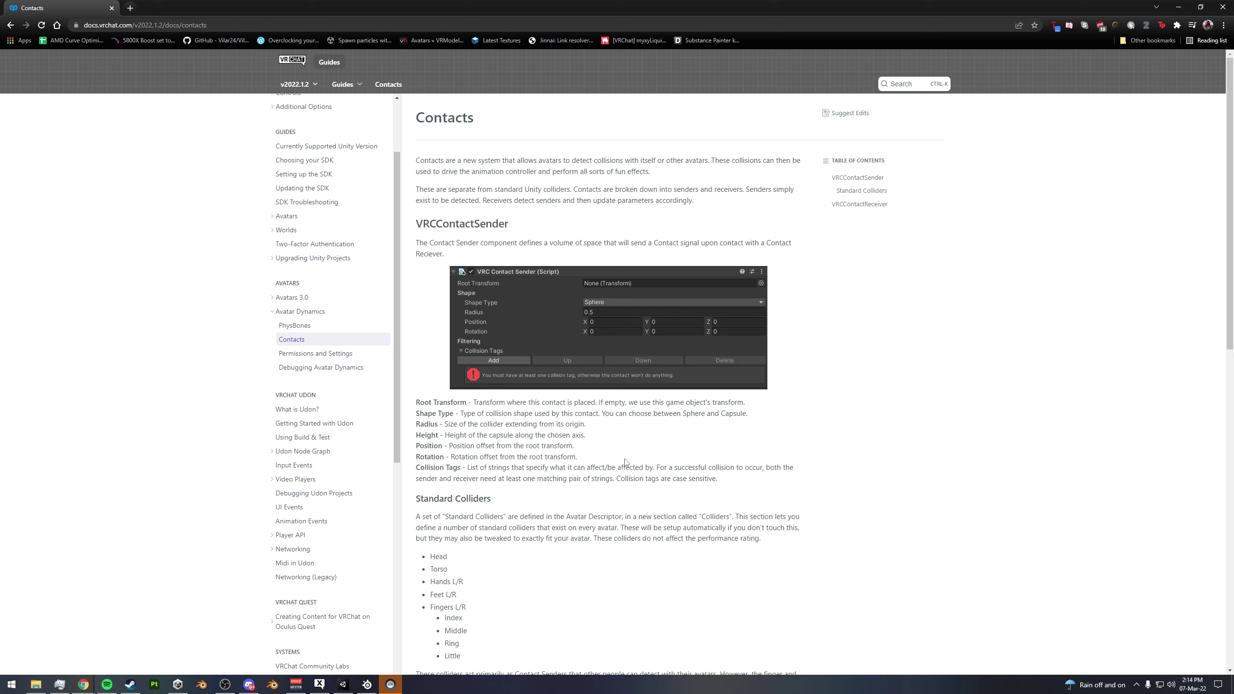
scroll(657, 426, "down", 10)
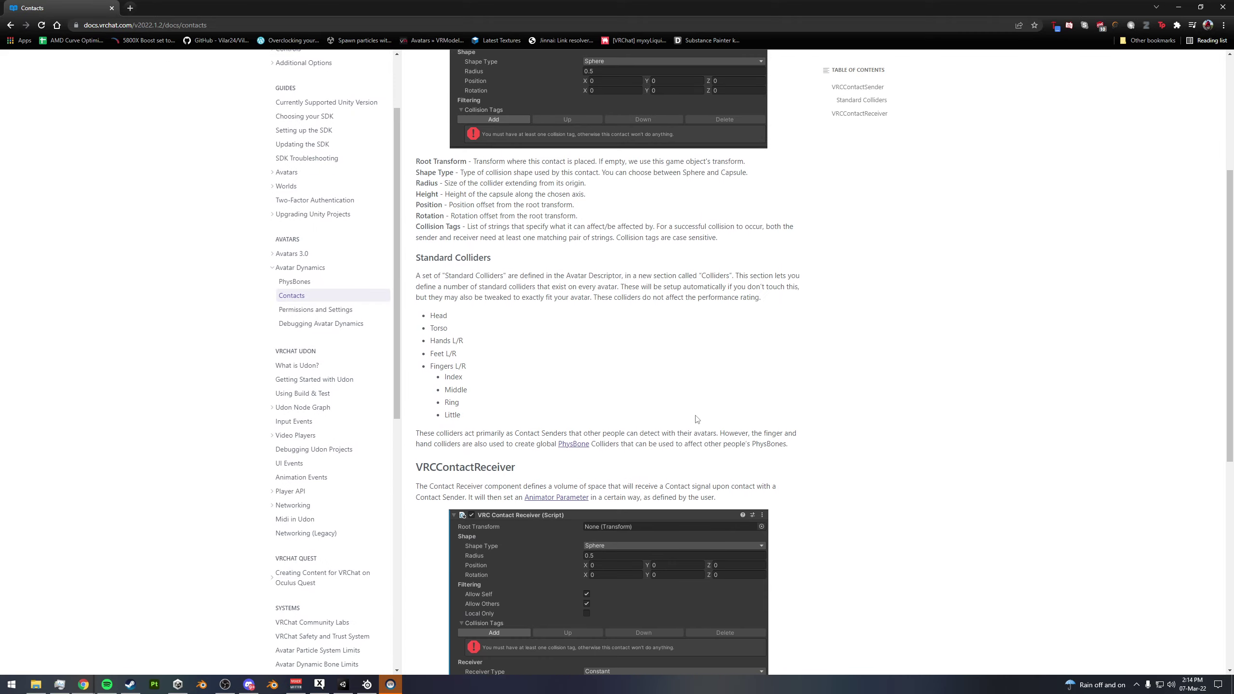
scroll(847, 368, "up", 8)
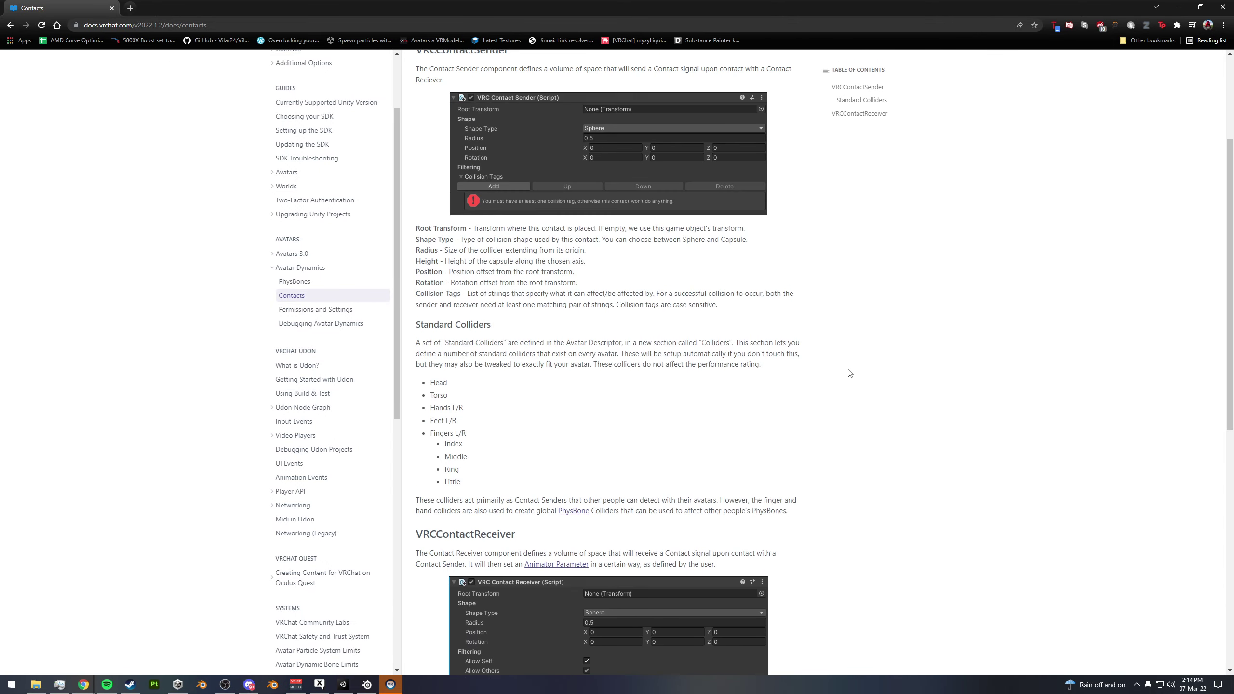
scroll(804, 417, "up", 3)
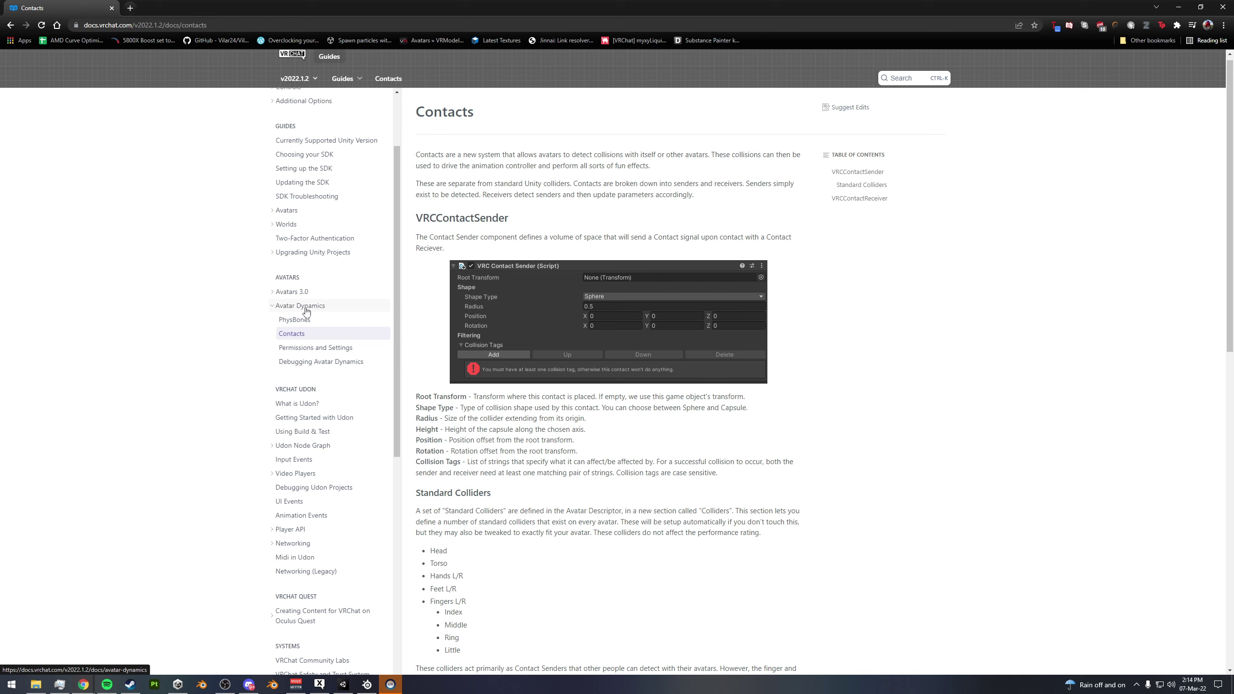
scroll(301, 311, "up", 2)
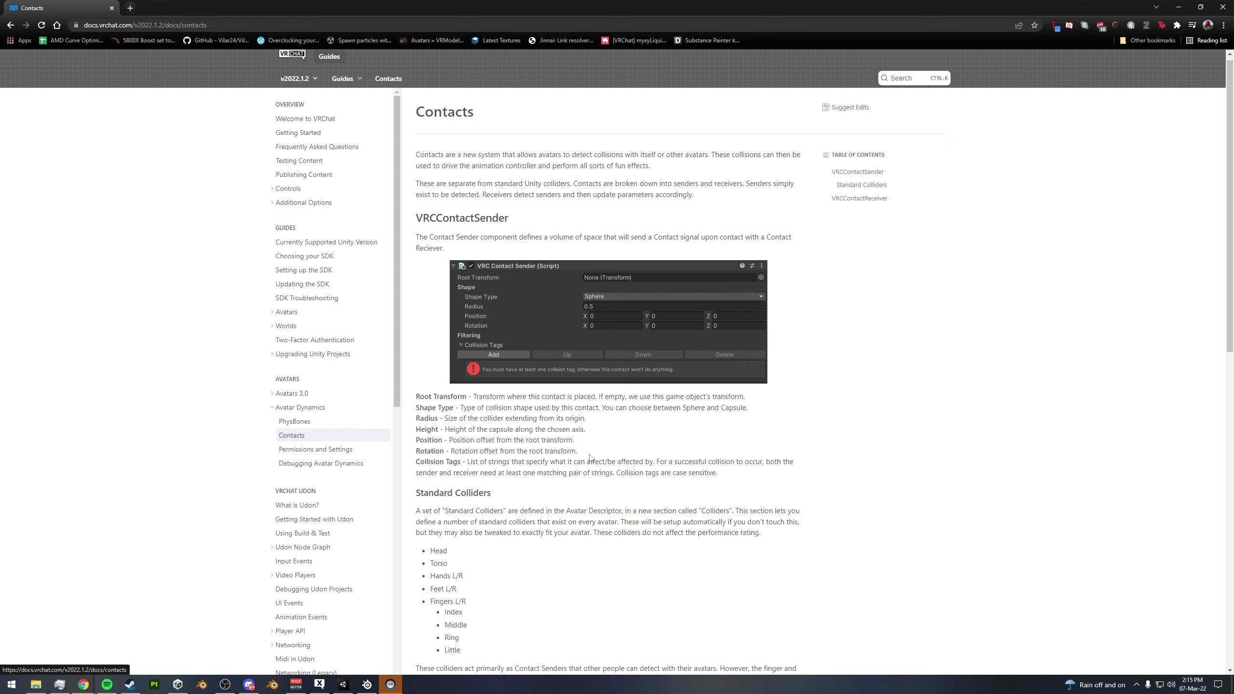
scroll(631, 471, "down", 5)
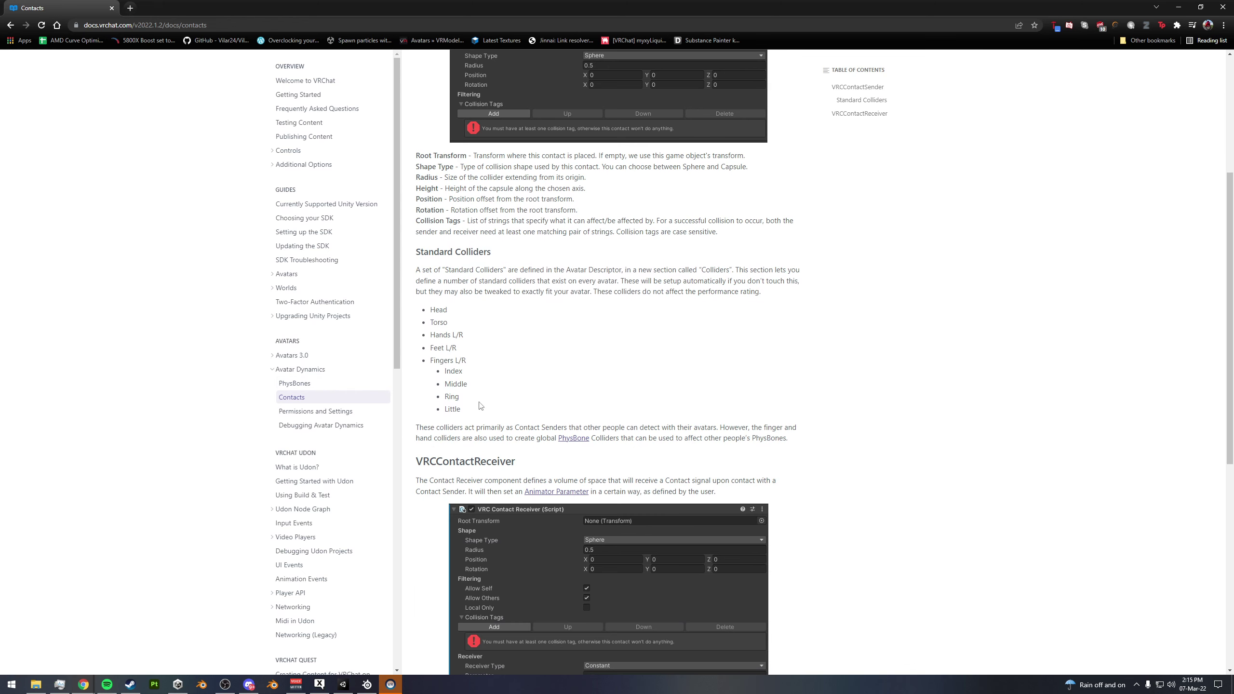
- Examine the Standard Colliders list, covering head, torso, hands, feet and the individual fingers
left_click_drag(432, 312, 463, 413)
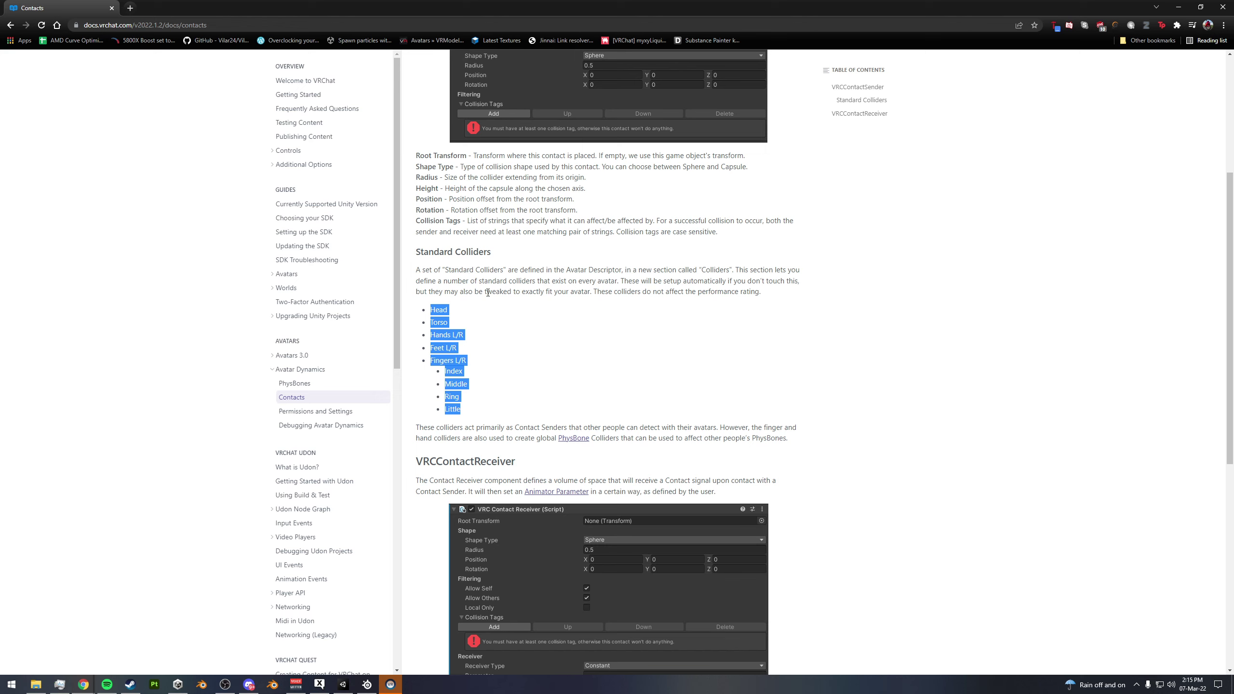
left_click(495, 308)
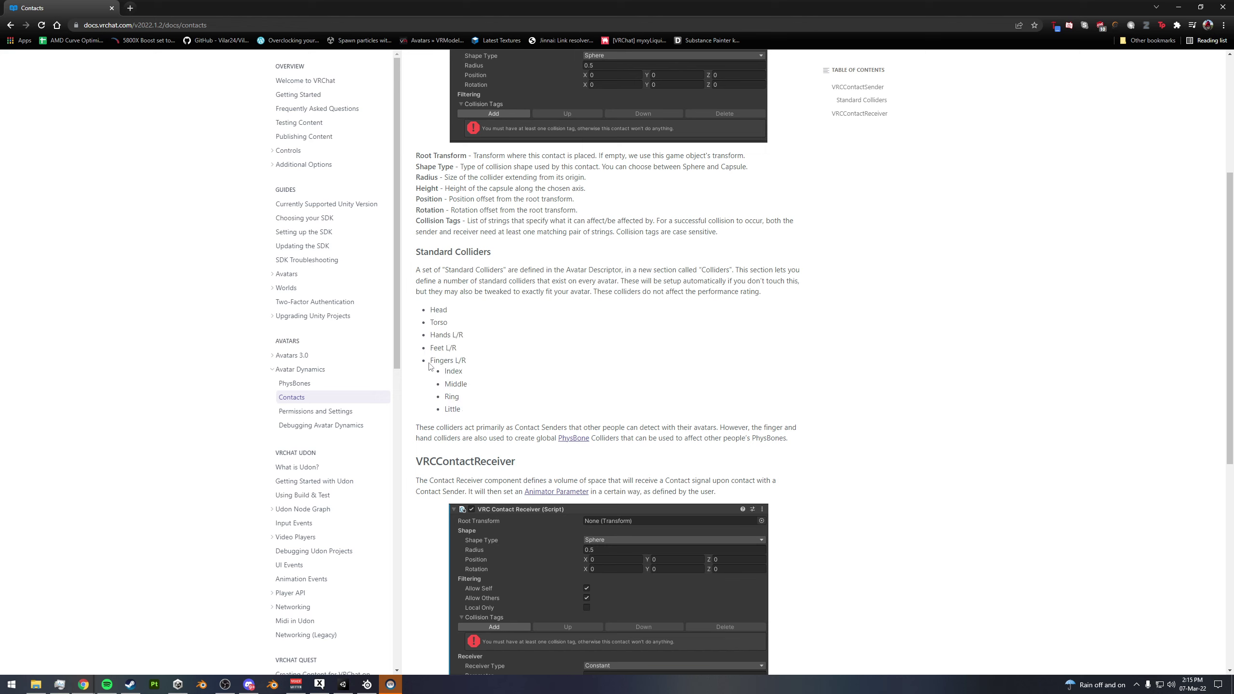
left_click_drag(431, 360, 468, 371)
left_click(443, 357)
left_click_drag(433, 334, 467, 338)
left_click(433, 335)
left_click_drag(432, 309, 450, 314)
left_click_drag(437, 322, 472, 351)
left_click(544, 385)
left_click(501, 348)
left_click_drag(431, 309, 452, 349)
left_click(446, 327)
left_click(480, 352)
left_click_drag(431, 309, 476, 413)
left_click(454, 332)
left_click_drag(431, 335, 470, 339)
left_click(433, 358)
double_click(432, 309)
left_click(441, 345)
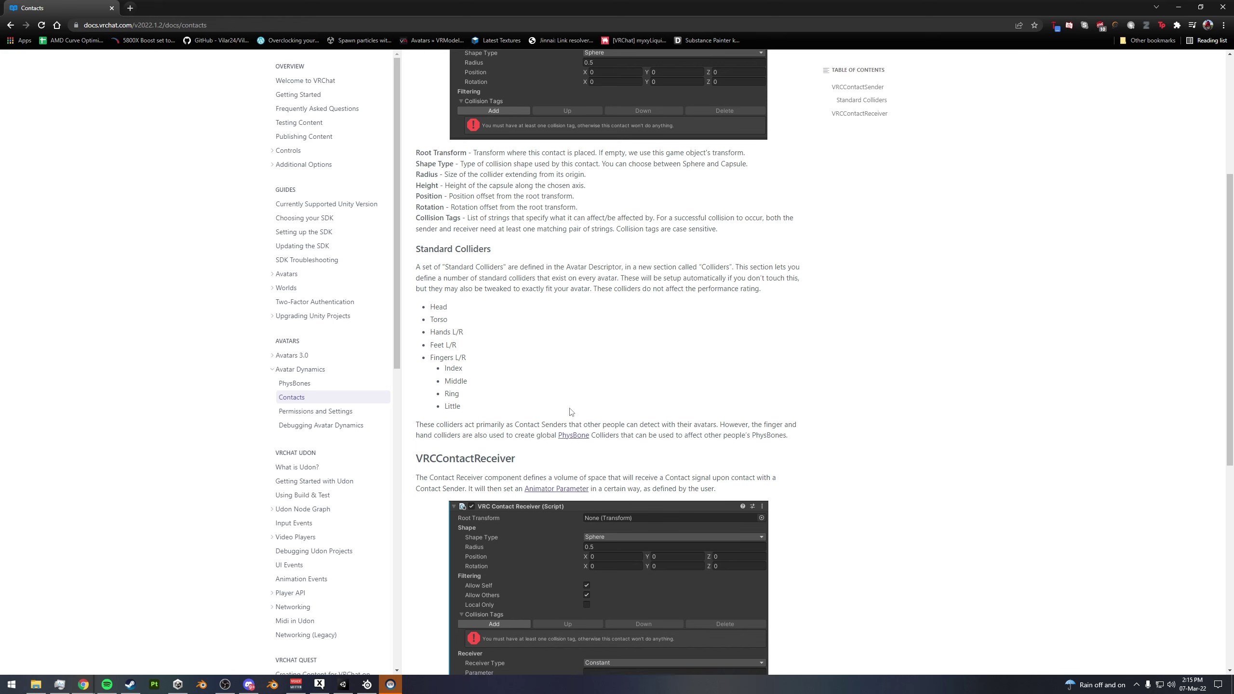
- Review the VRCContactSender section and its component settings on the Contacts page
scroll(574, 358, "up", 5)
left_click_drag(419, 223, 512, 227)
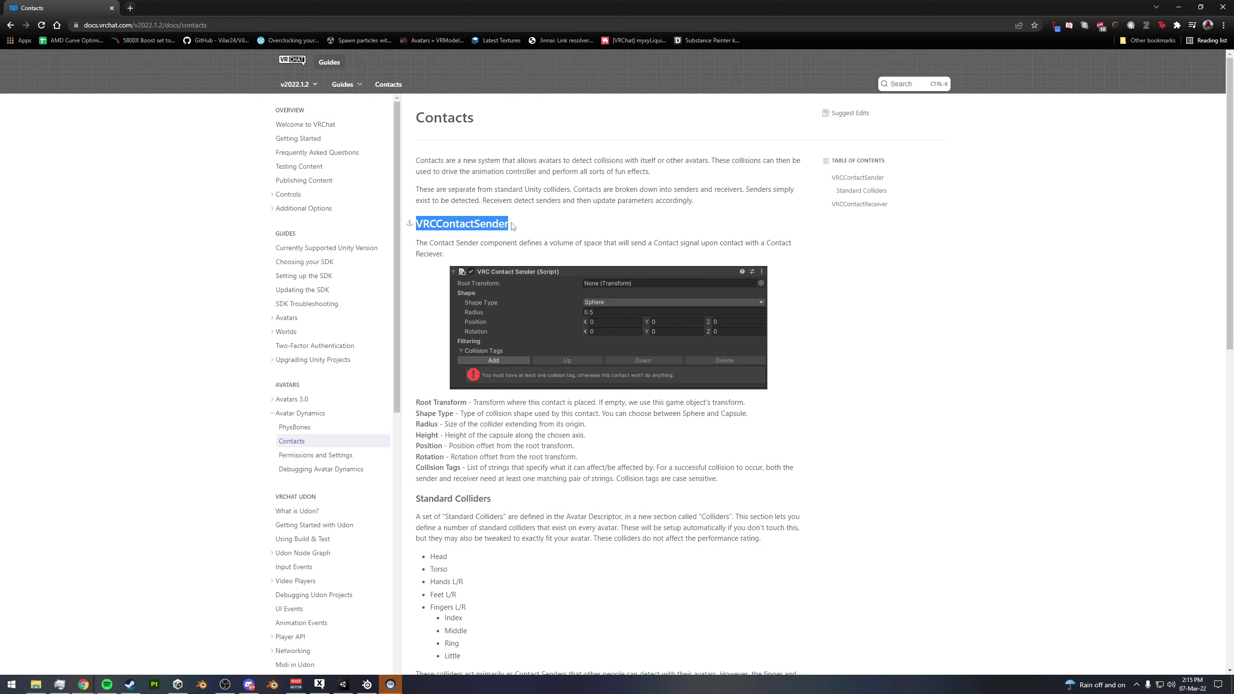
left_click(513, 227)
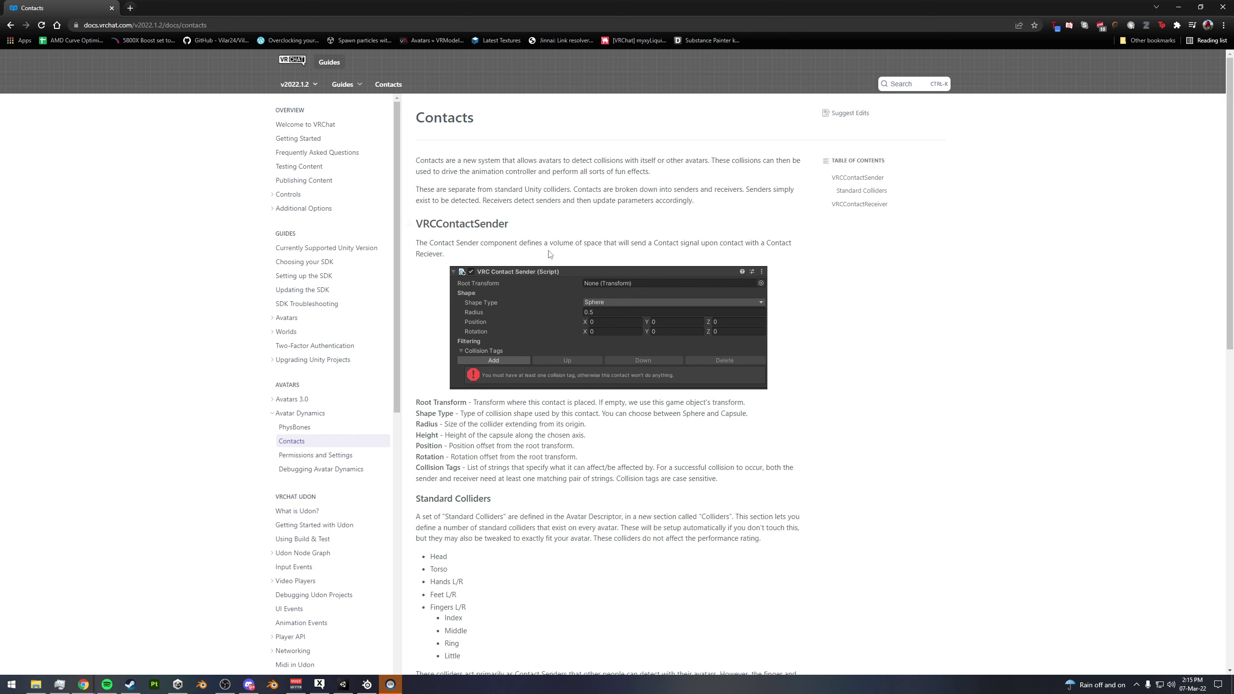
scroll(847, 298, "down", 3)
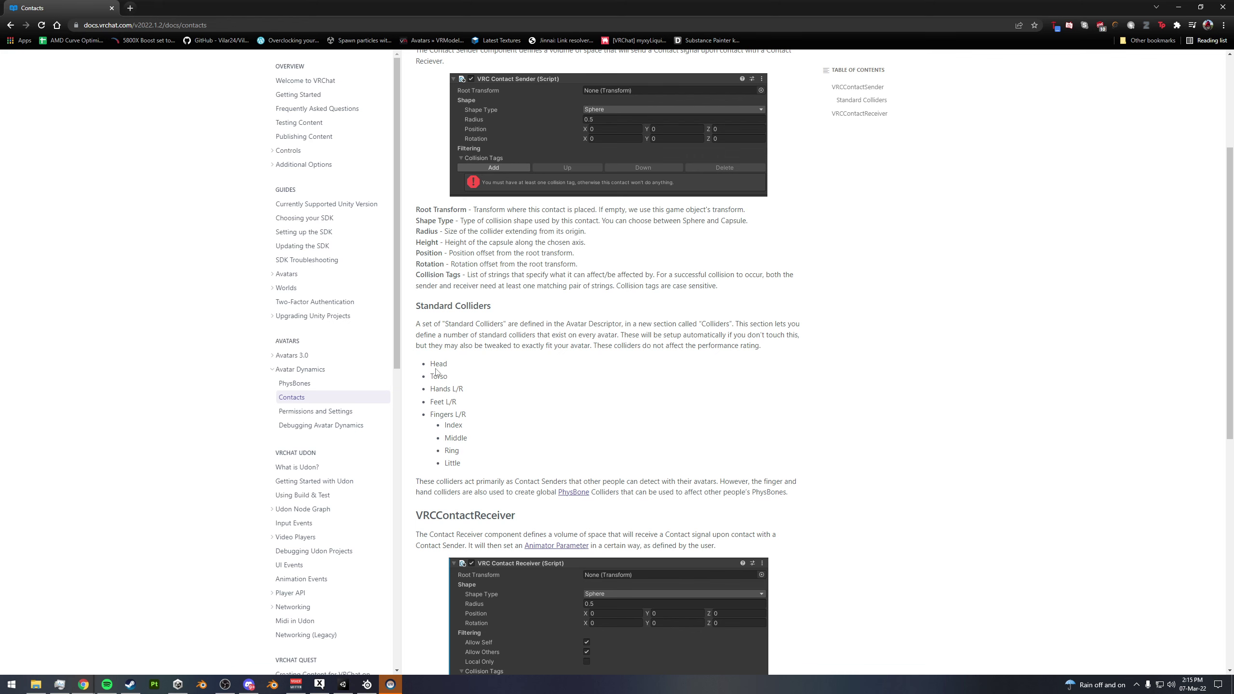
scroll(571, 367, "up", 3)
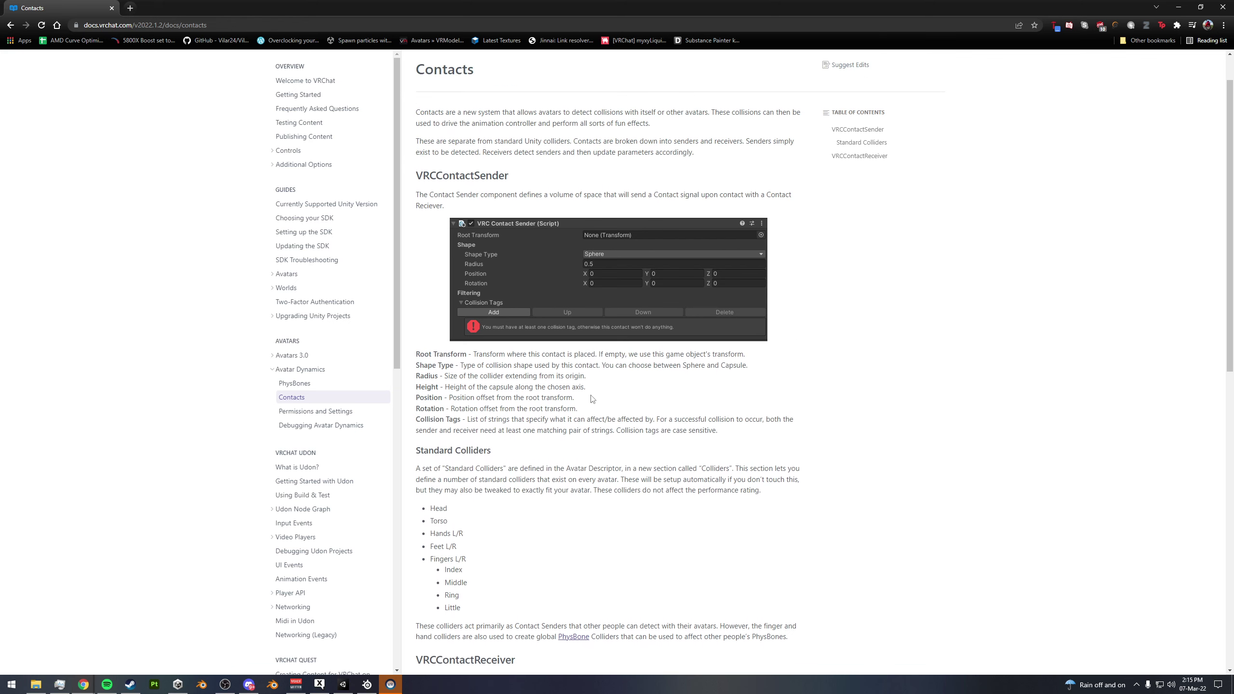
scroll(485, 484, "up", 1)
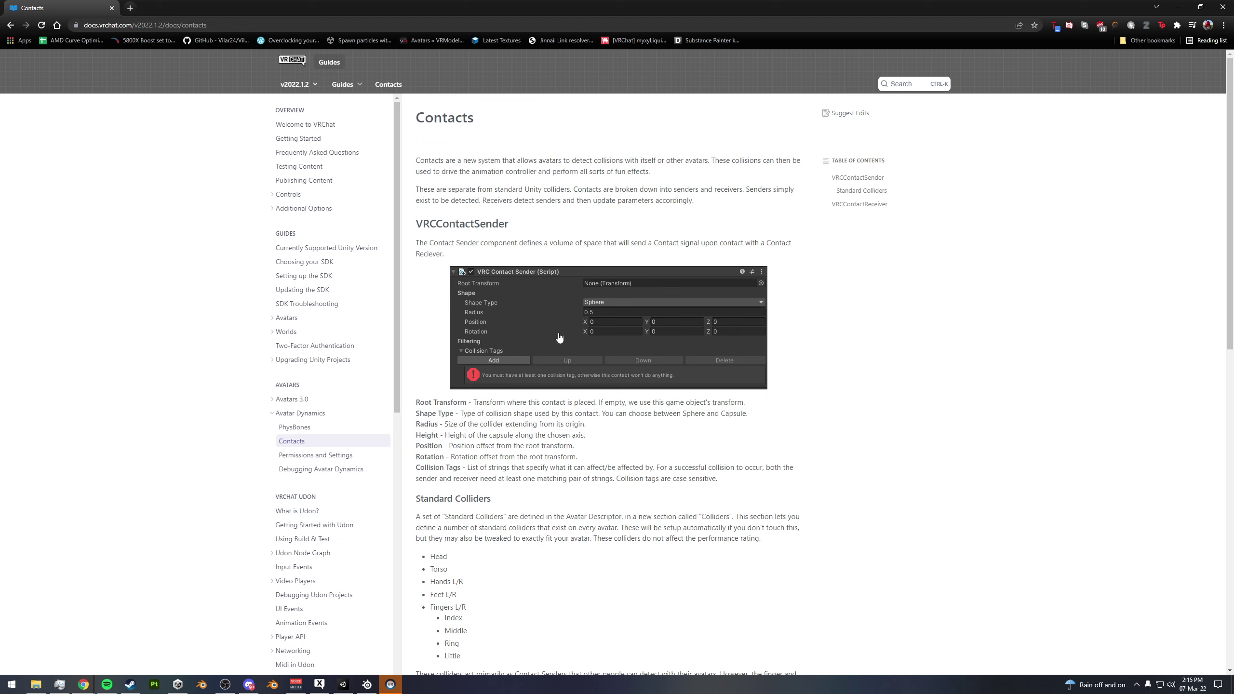
left_click_drag(418, 222, 518, 233)
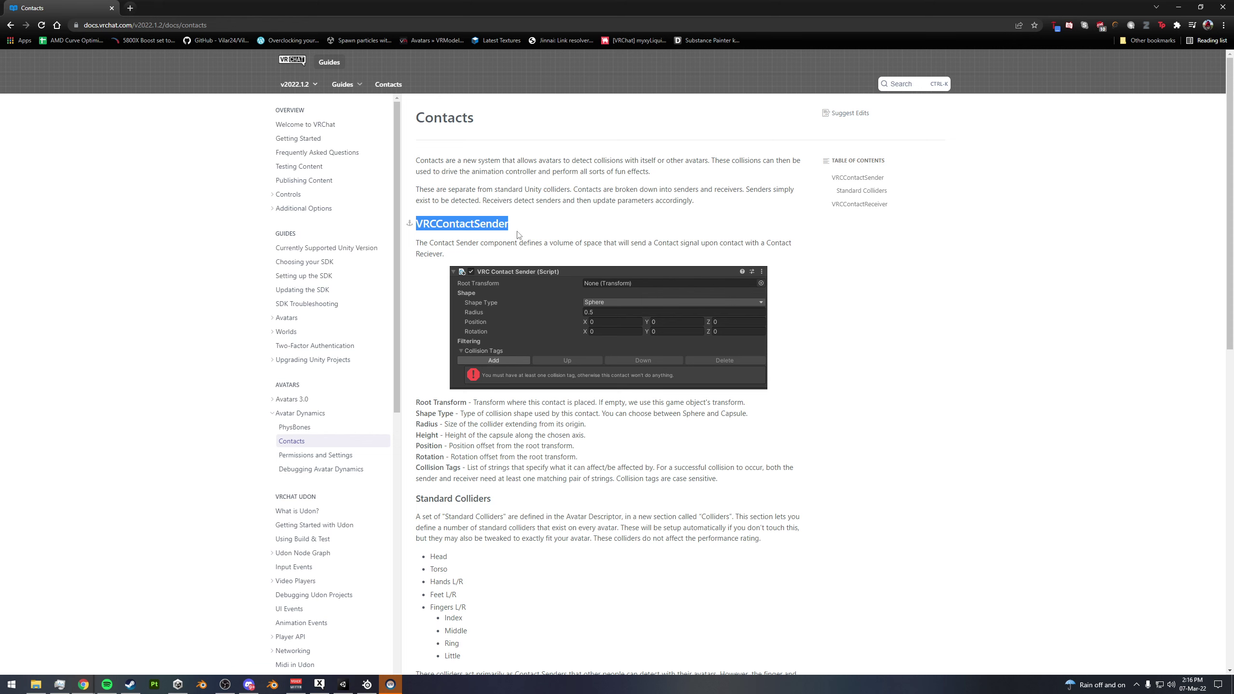
left_click(520, 234)
- Review the standard colliders again and read through the VRCContactReceiver settings, receiver types and parameter descriptions
scroll(504, 372, "down", 4)
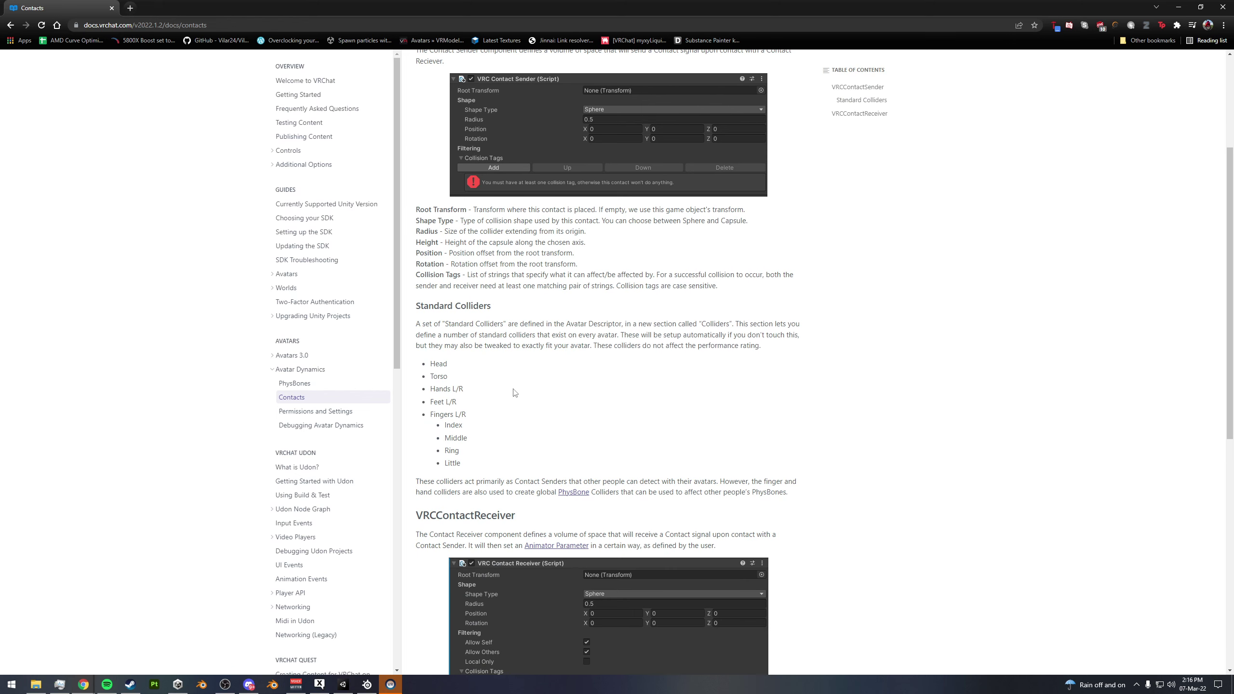
scroll(565, 342, "up", 1)
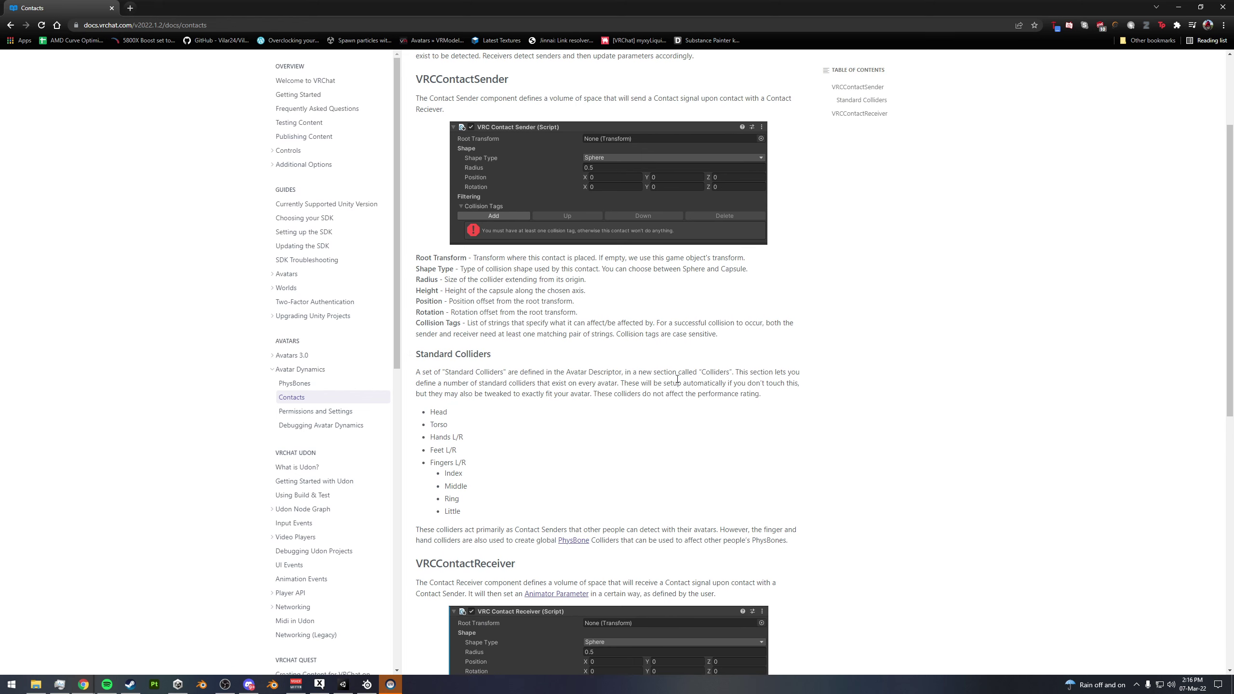
scroll(697, 355, "down", 4)
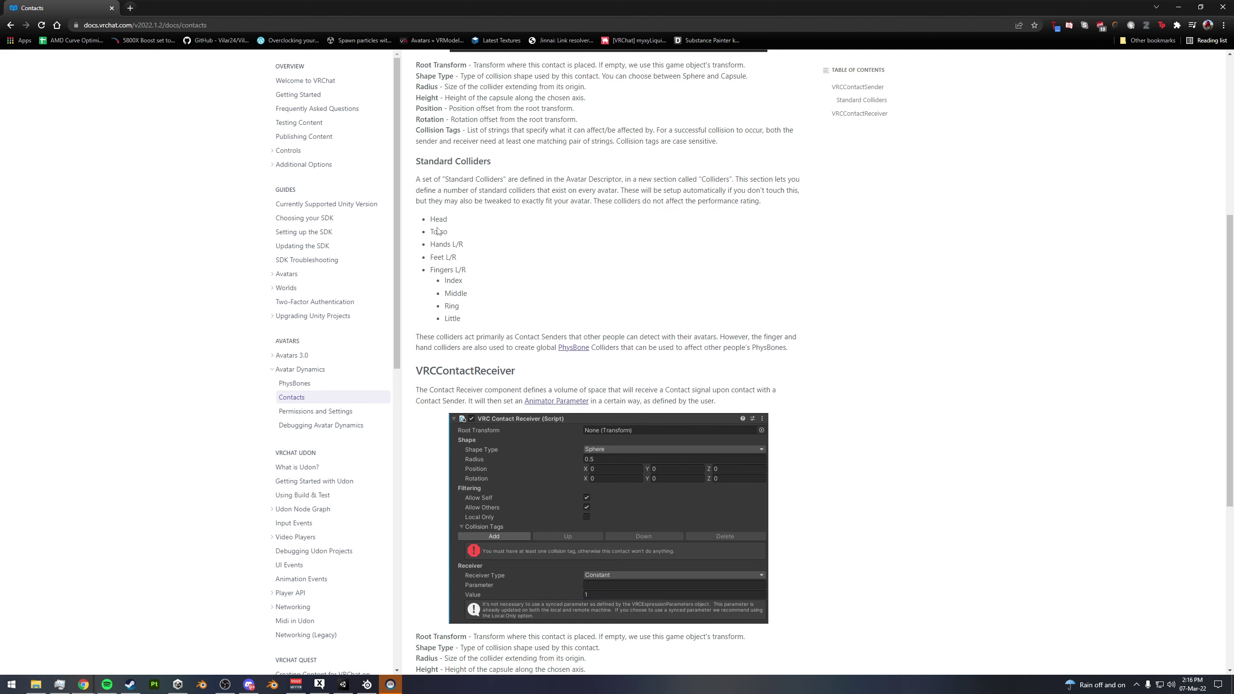
left_click_drag(430, 218, 468, 321)
left_click(440, 244)
scroll(717, 335, "down", 6)
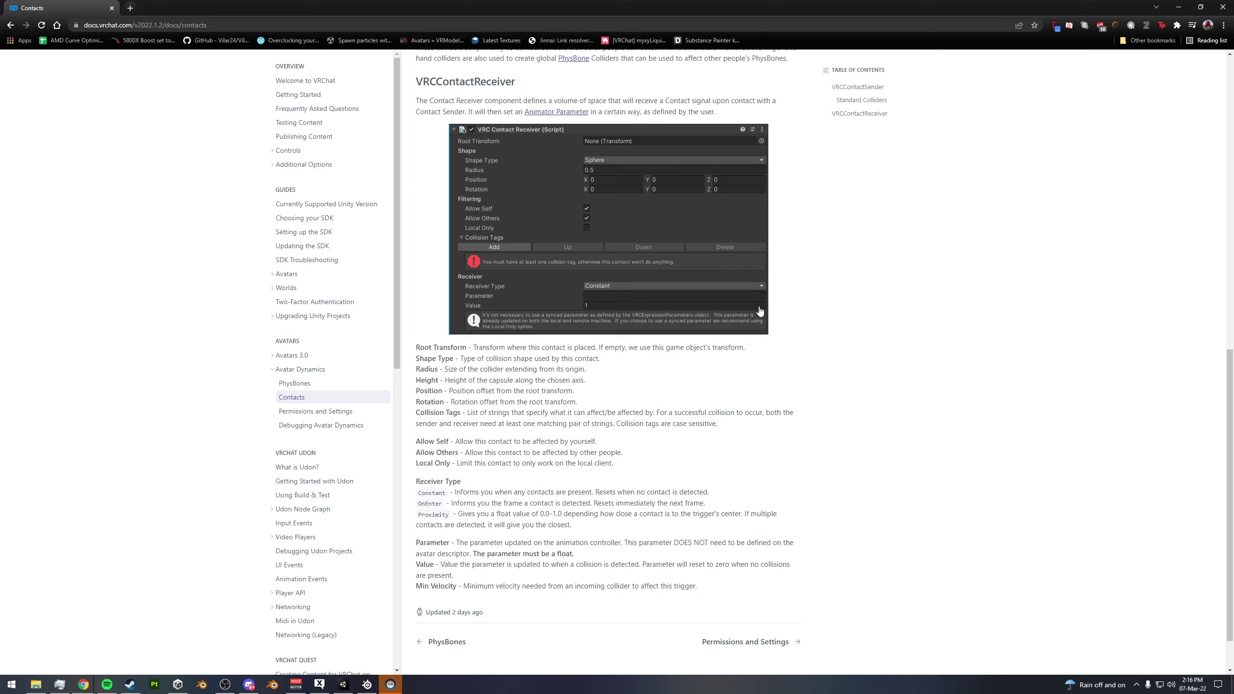
scroll(760, 310, "up", 4)
scroll(705, 325, "down", 5)
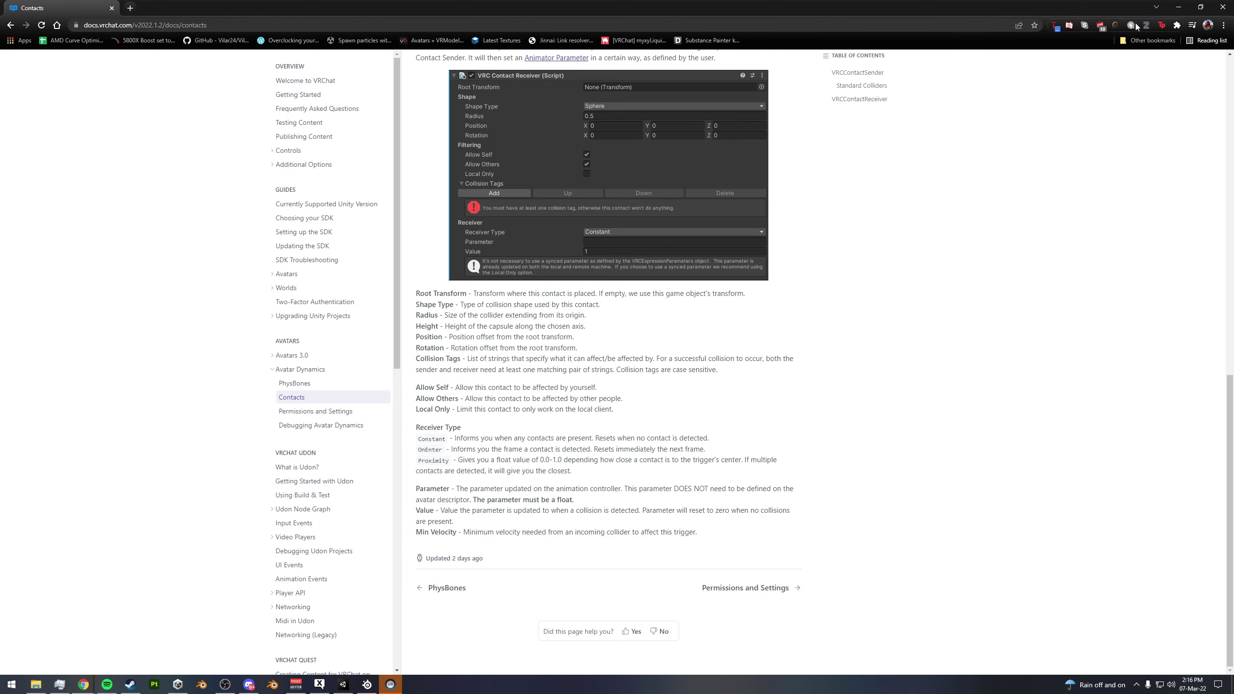
- Switch to the Unity editor, select the Avatar Dynamics Example avatar and frame it in the Scene view
left_click(1178, 7)
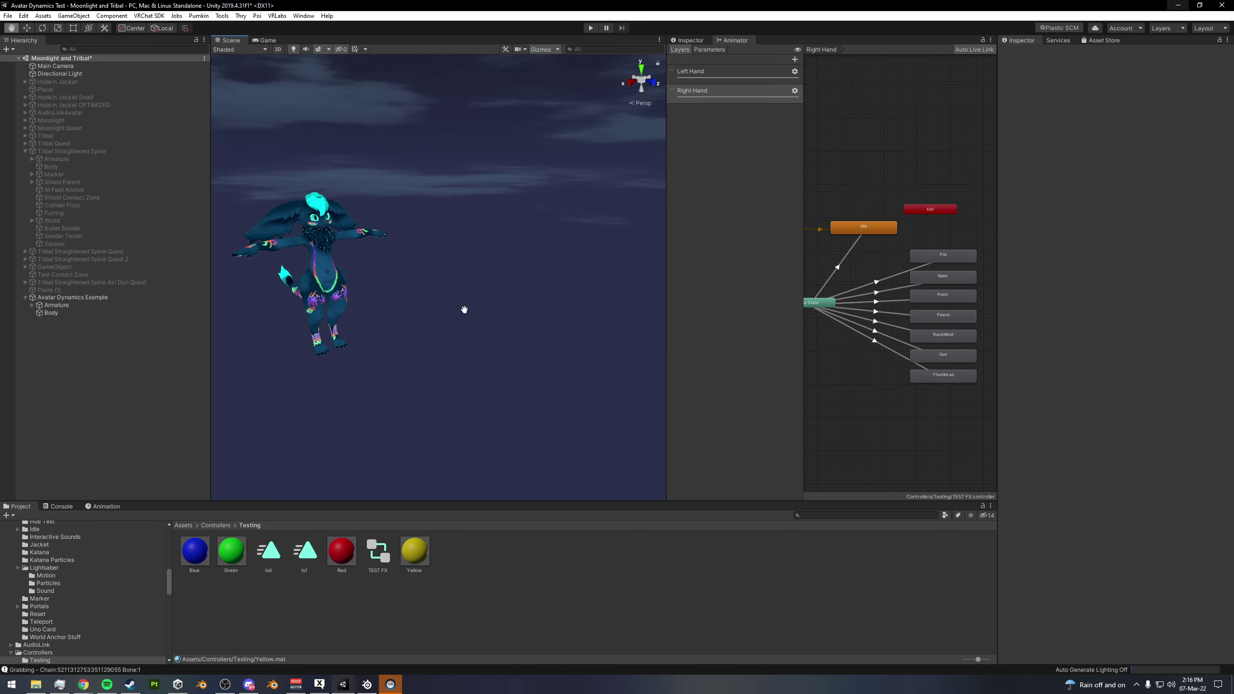
scroll(559, 297, "up", 5)
middle_click_drag(465, 309, 545, 295)
left_click(67, 300)
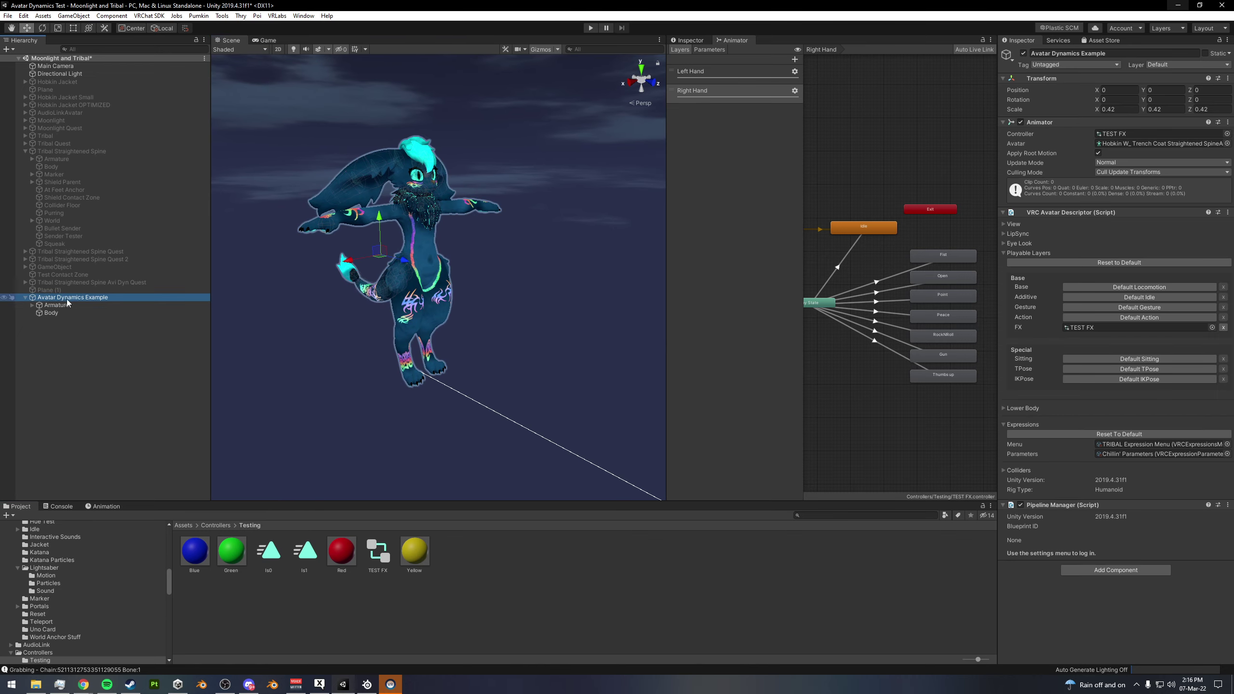
left_click_drag(408, 303, 537, 248, "alt")
right_click_drag(537, 248, 626, 247, "alt")
left_click_drag(627, 247, 505, 219, "alt")
right_click_drag(505, 218, 427, 248, "alt")
left_click_drag(428, 247, 369, 273, "alt")
middle_click_drag(424, 279, 443, 255)
- Add an animator layer named Example to the TEST FX controller and raise its weight to the maximum
left_click(739, 92)
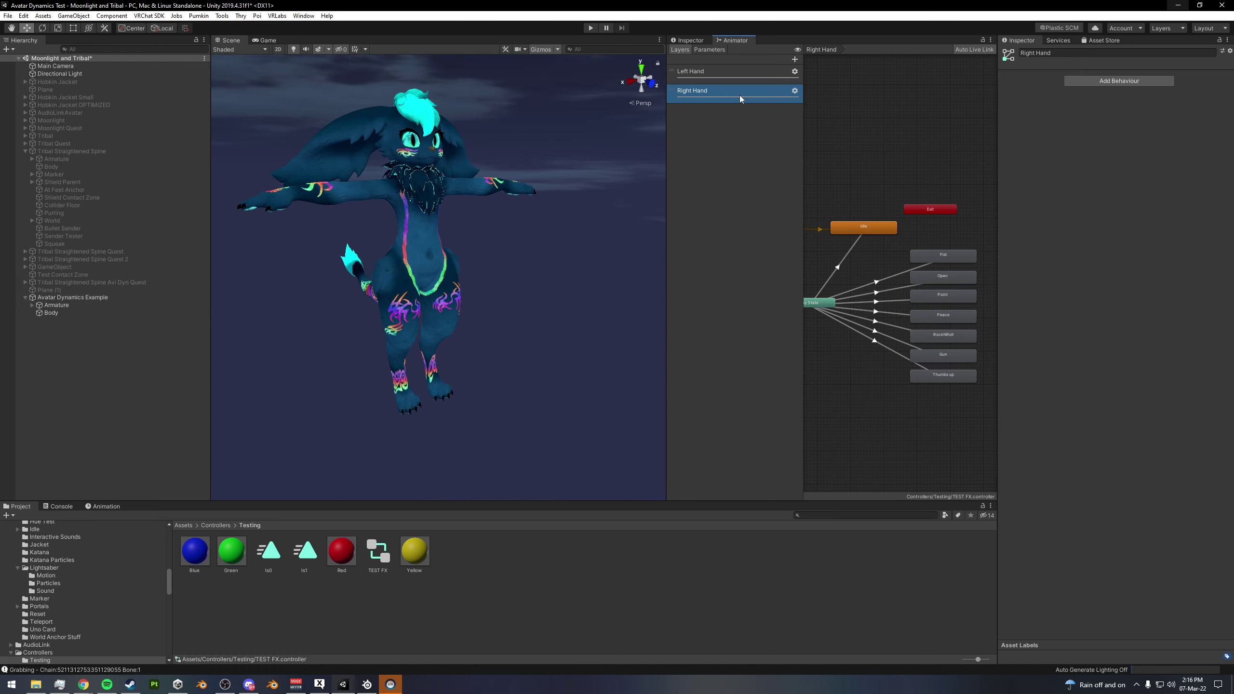
left_click(718, 78)
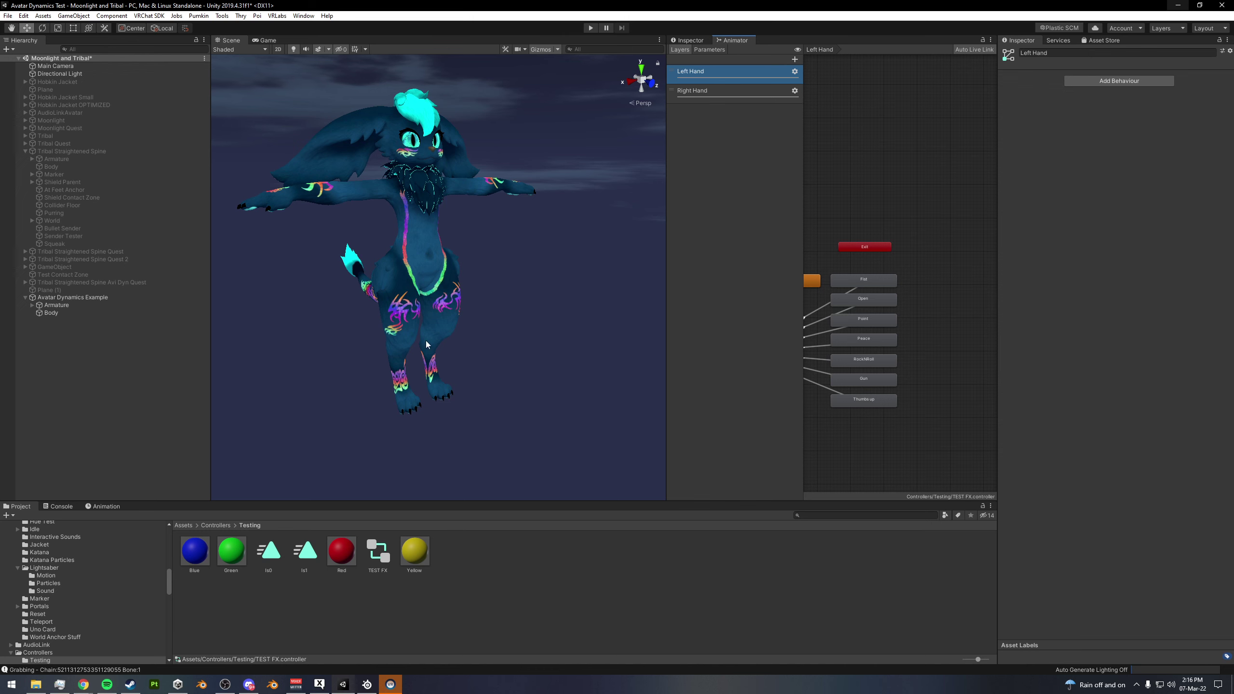
left_click_drag(427, 342, 477, 300, "alt")
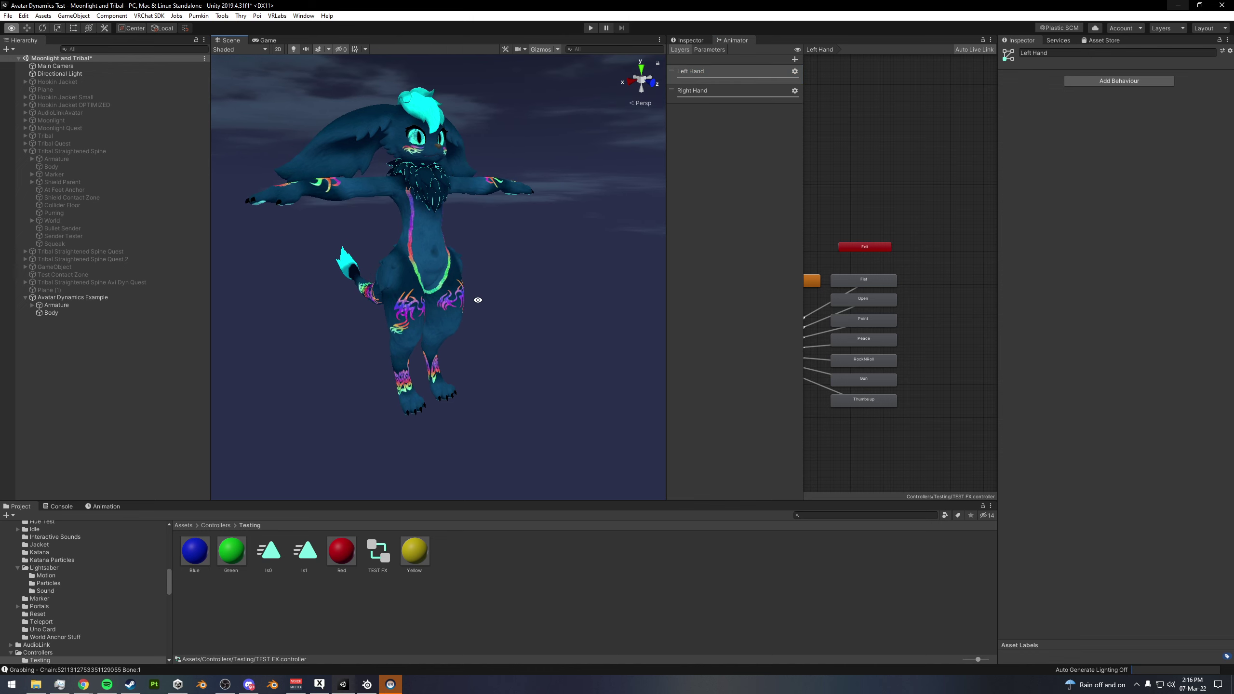
left_click(795, 59)
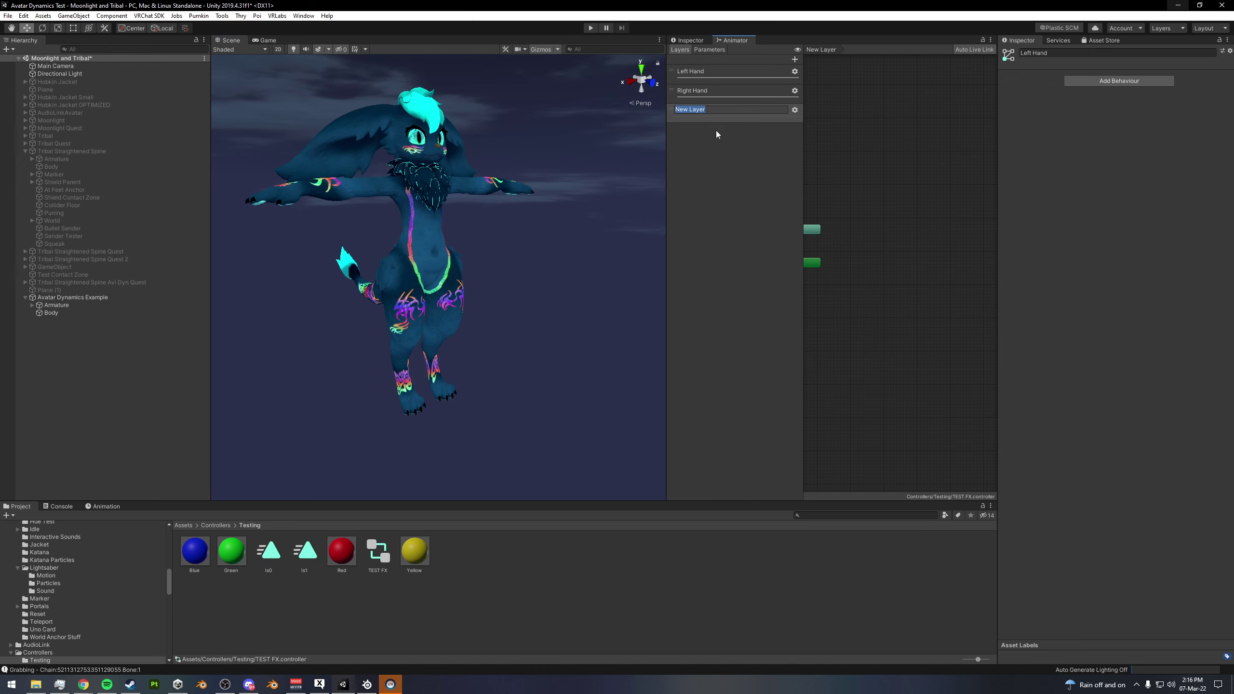
type("Example")
key("Return")
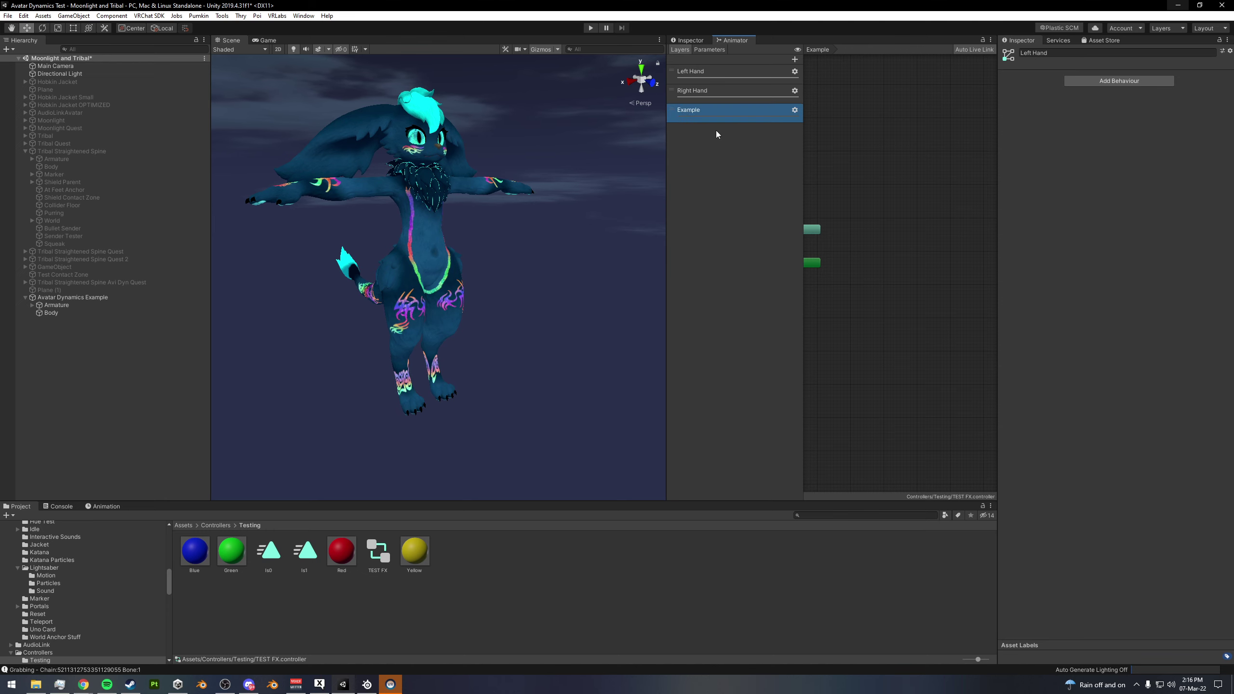
left_click(795, 110)
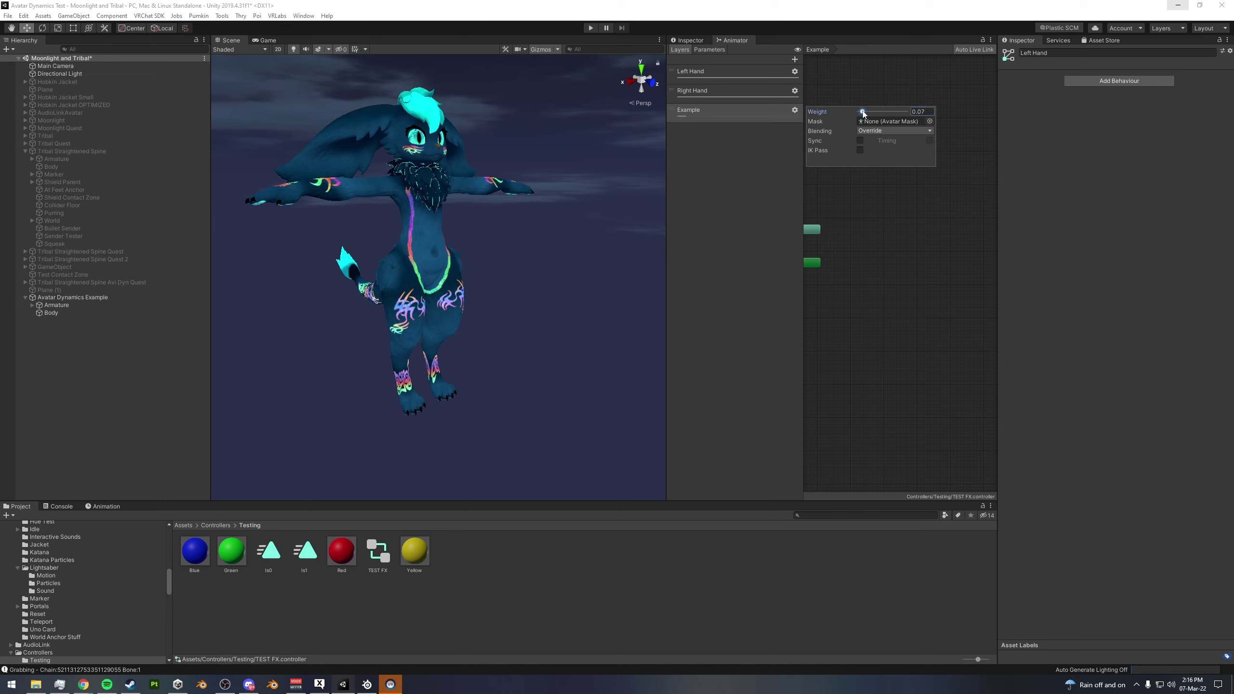
left_click(744, 181)
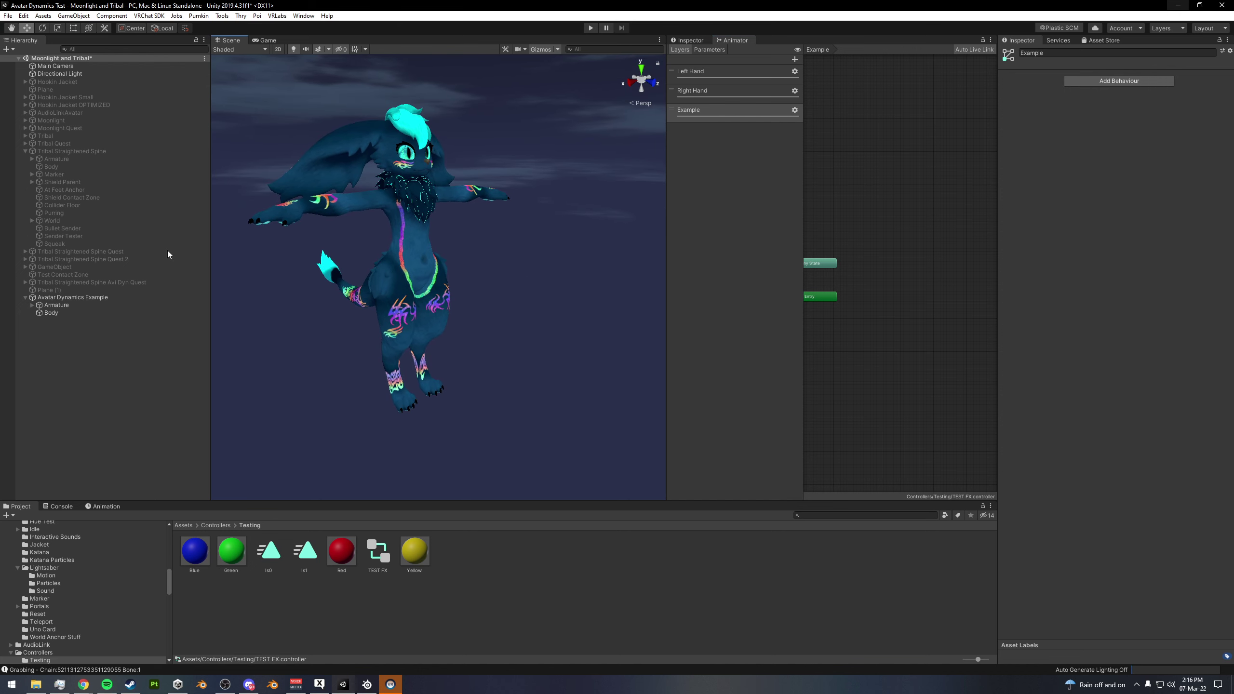
- Select the Avatar Dynamics Example avatar and collapse its VRC Avatar Descriptor component
left_click(82, 296)
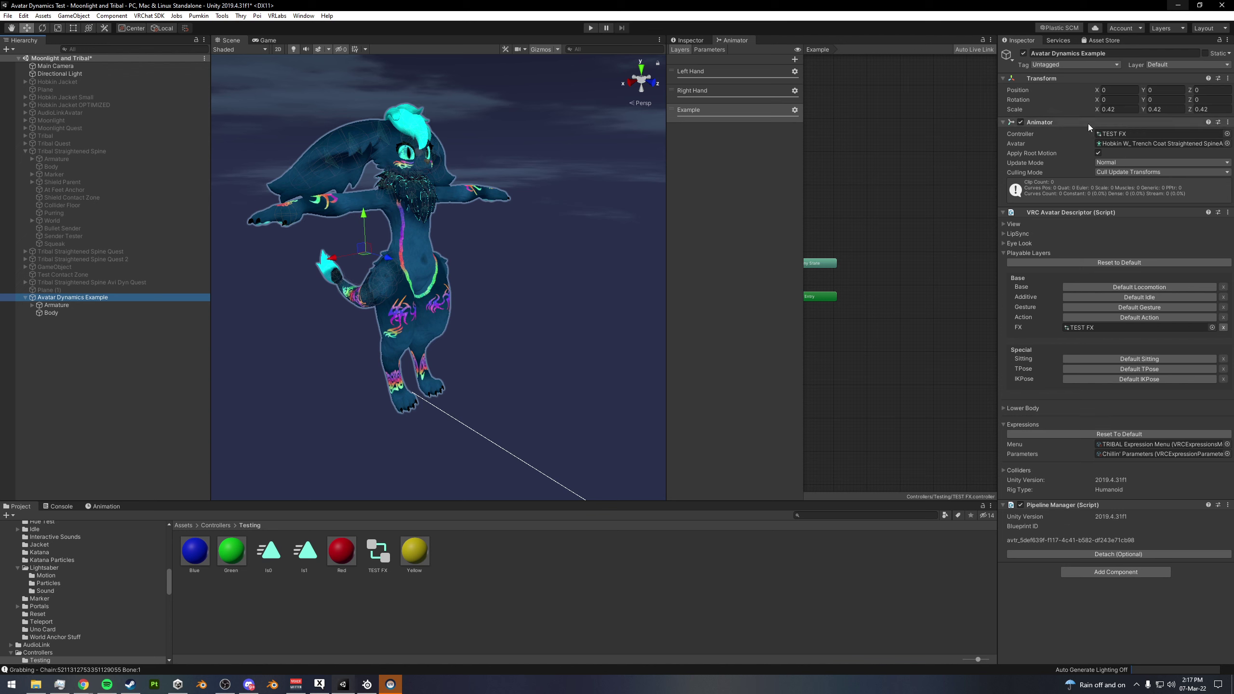
left_click(1061, 213)
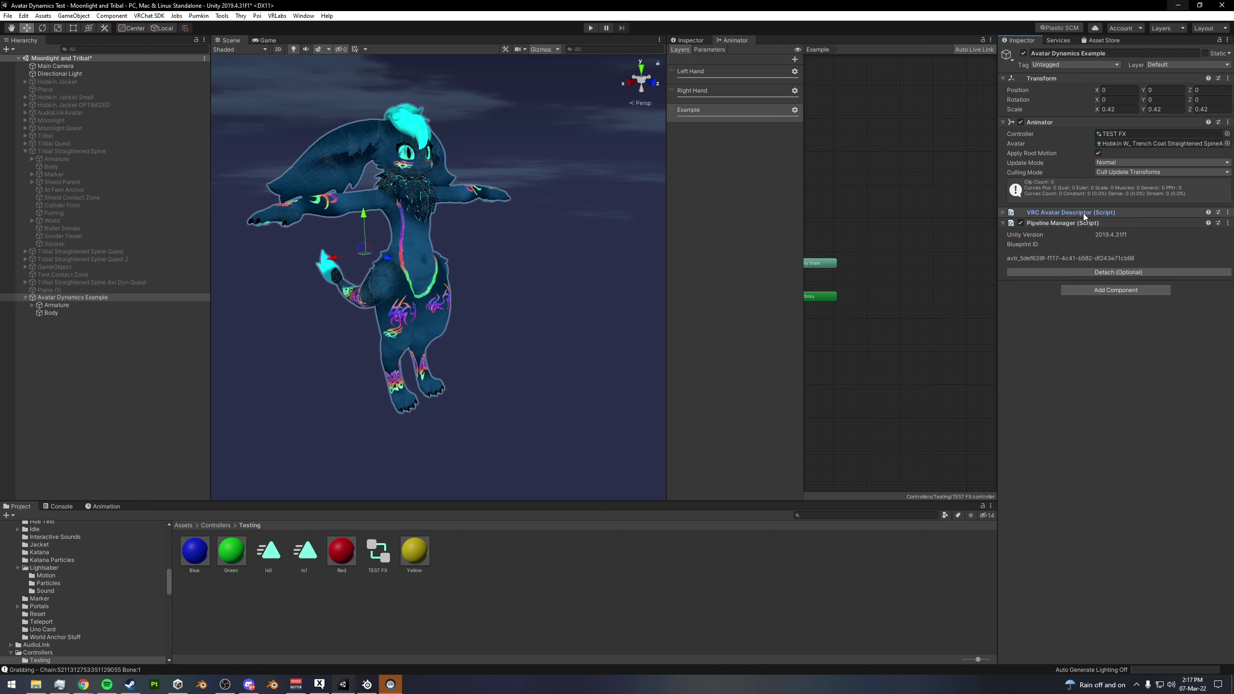
left_click_drag(491, 298, 480, 287, "alt")
middle_click_drag(480, 287, 500, 294)
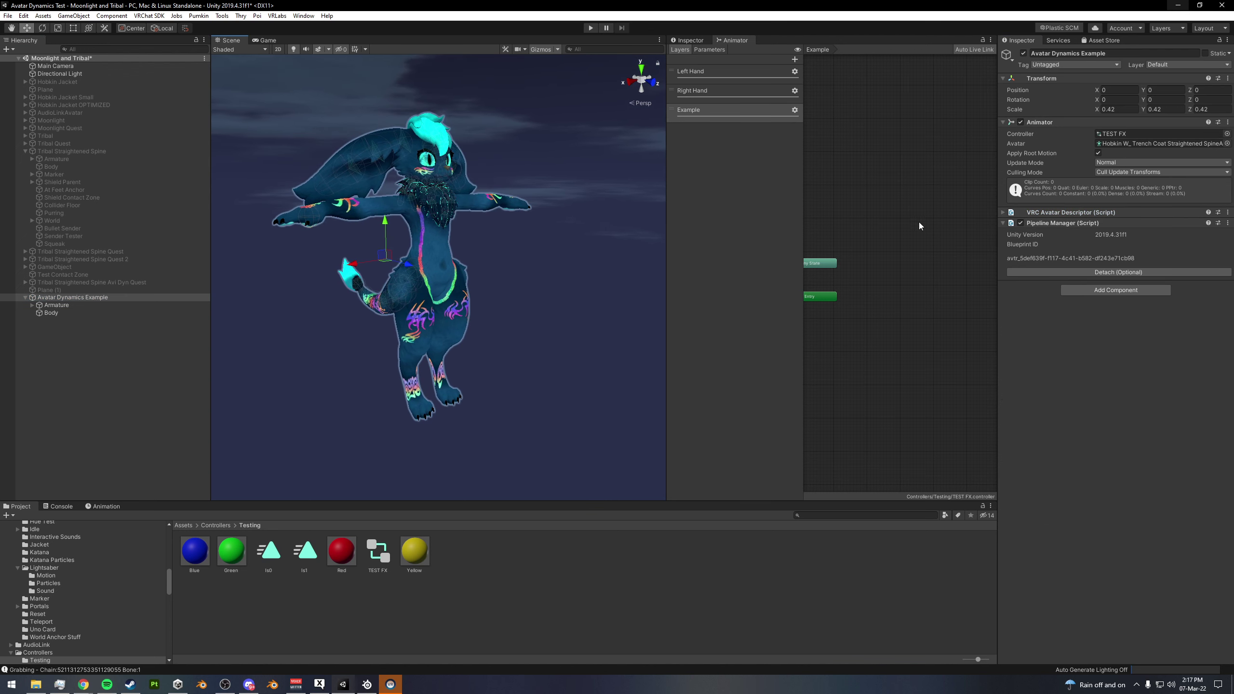
left_click(91, 297)
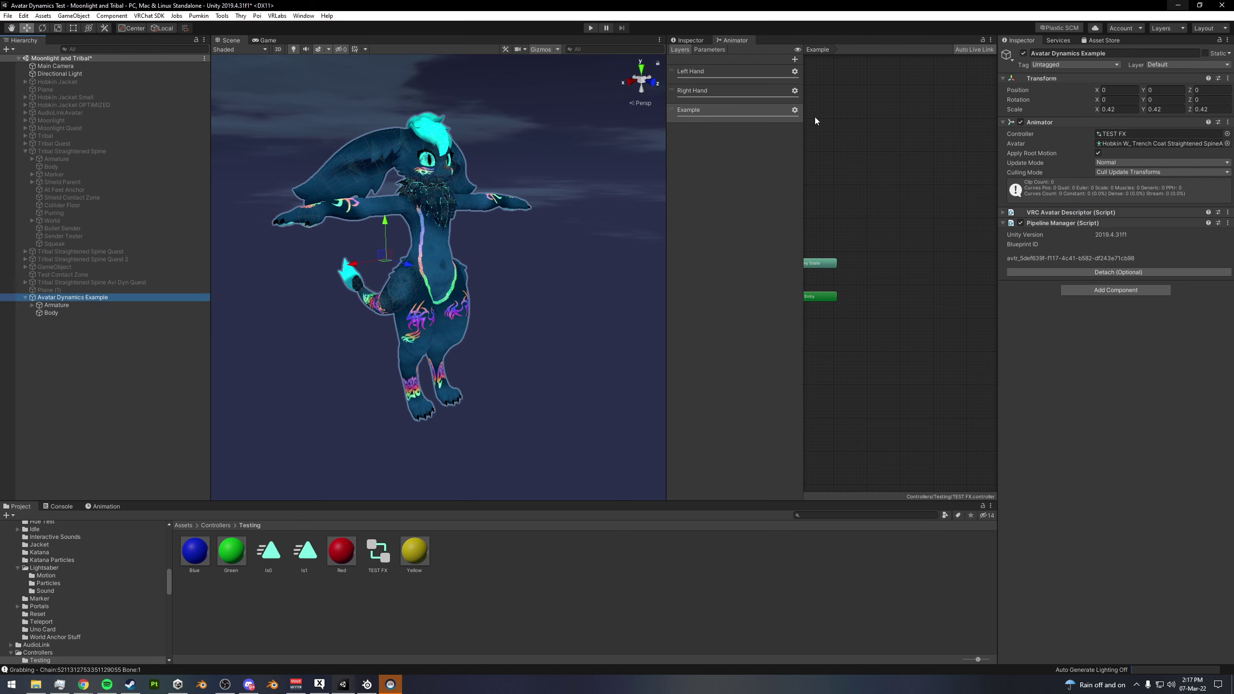
middle_click_drag(856, 148, 881, 204)
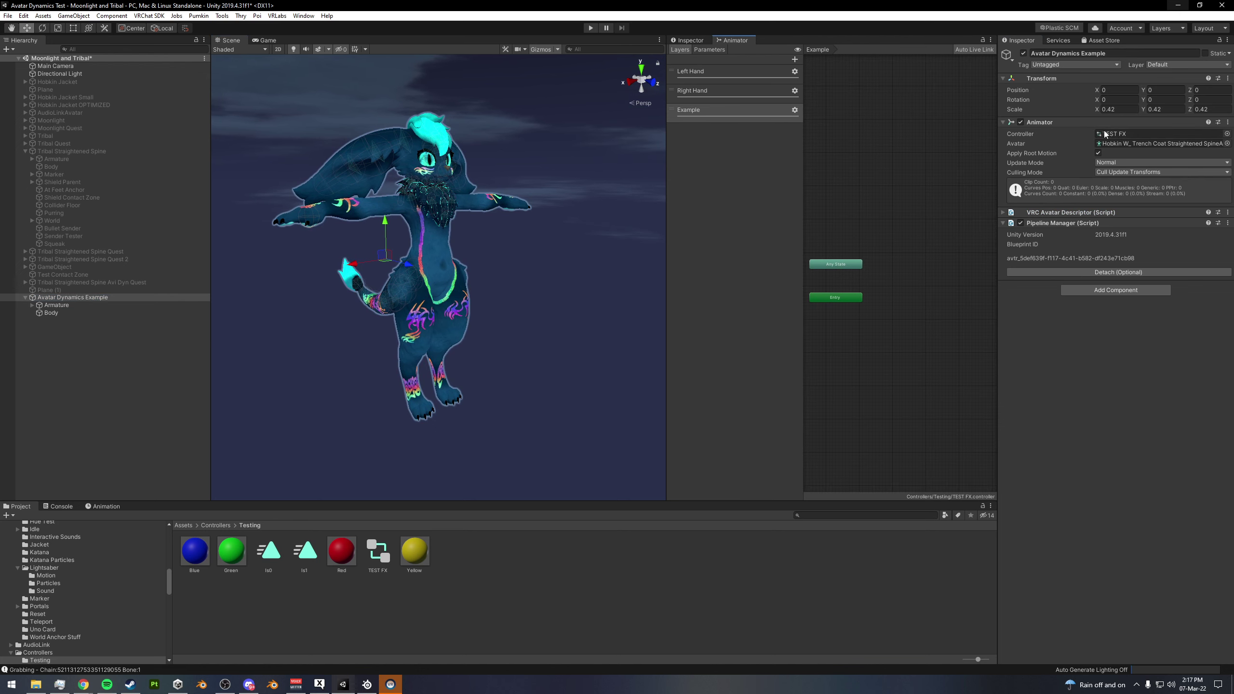
- Add a float parameter named Contact to the TEST FX controller and return to its layer list
left_click_drag(598, 261, 473, 277, "alt")
mouse_move(573, 161)
left_mouse_down("alt")
mouse_move(511, 175)
mouse_move(568, 173)
left_mouse_up("alt")
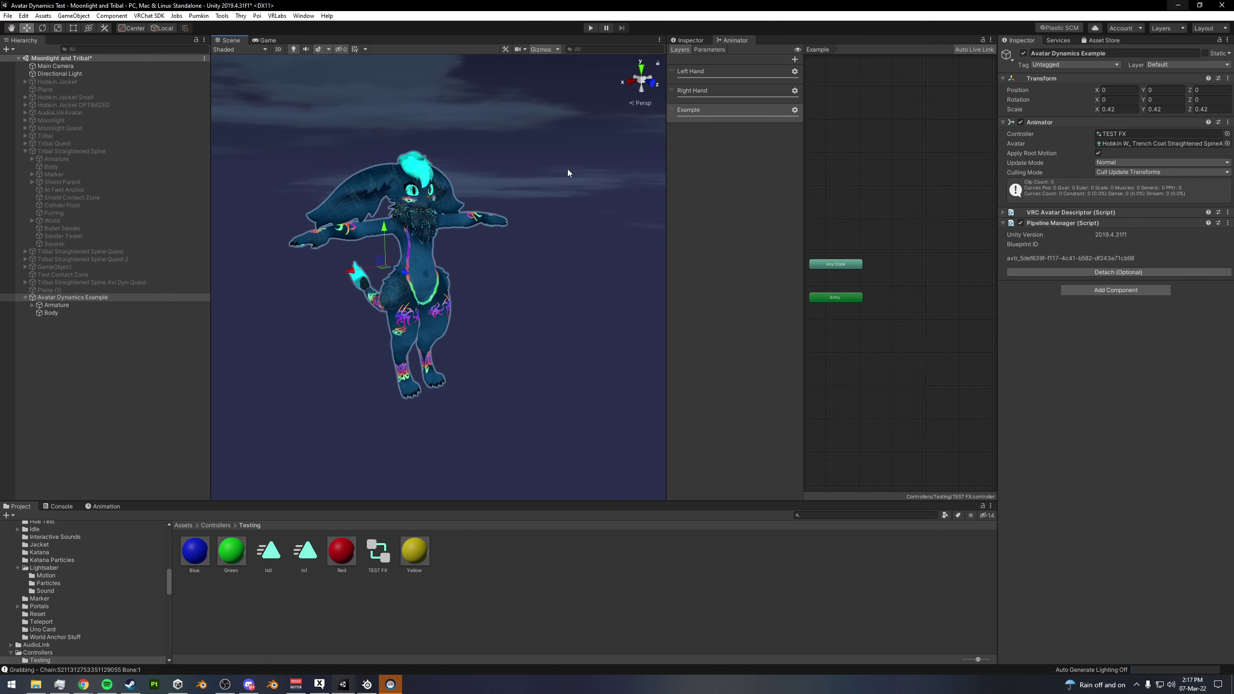
left_click(703, 52)
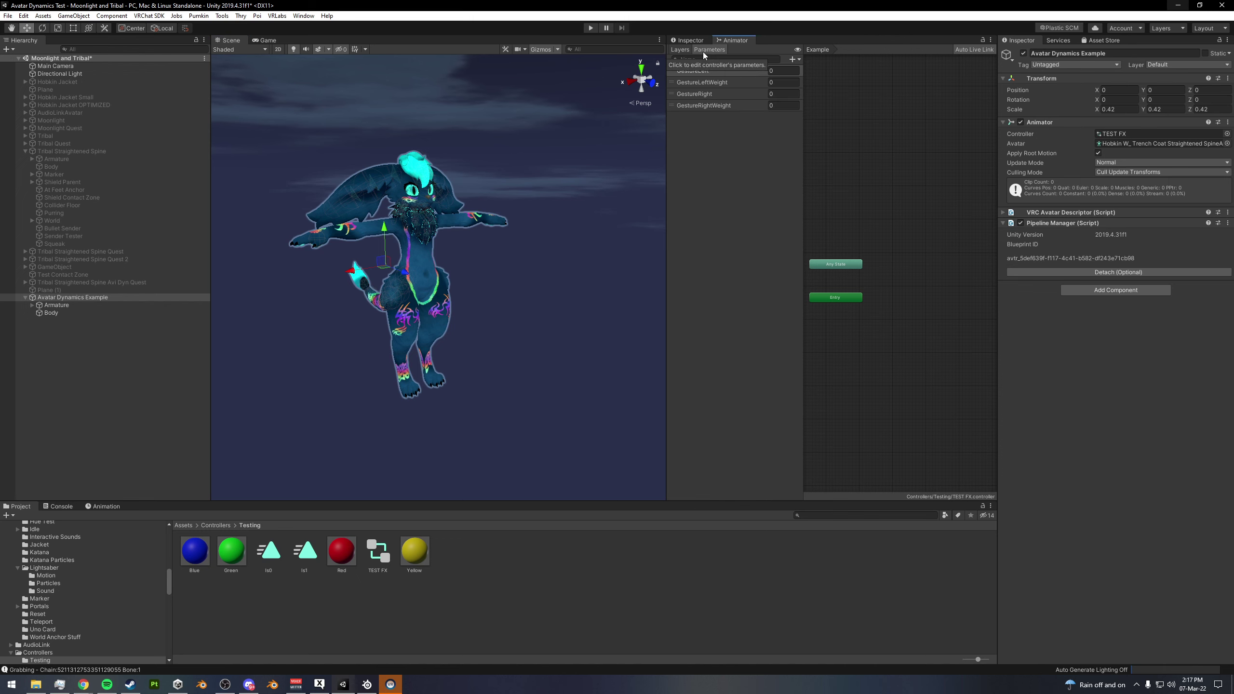
left_click(793, 59)
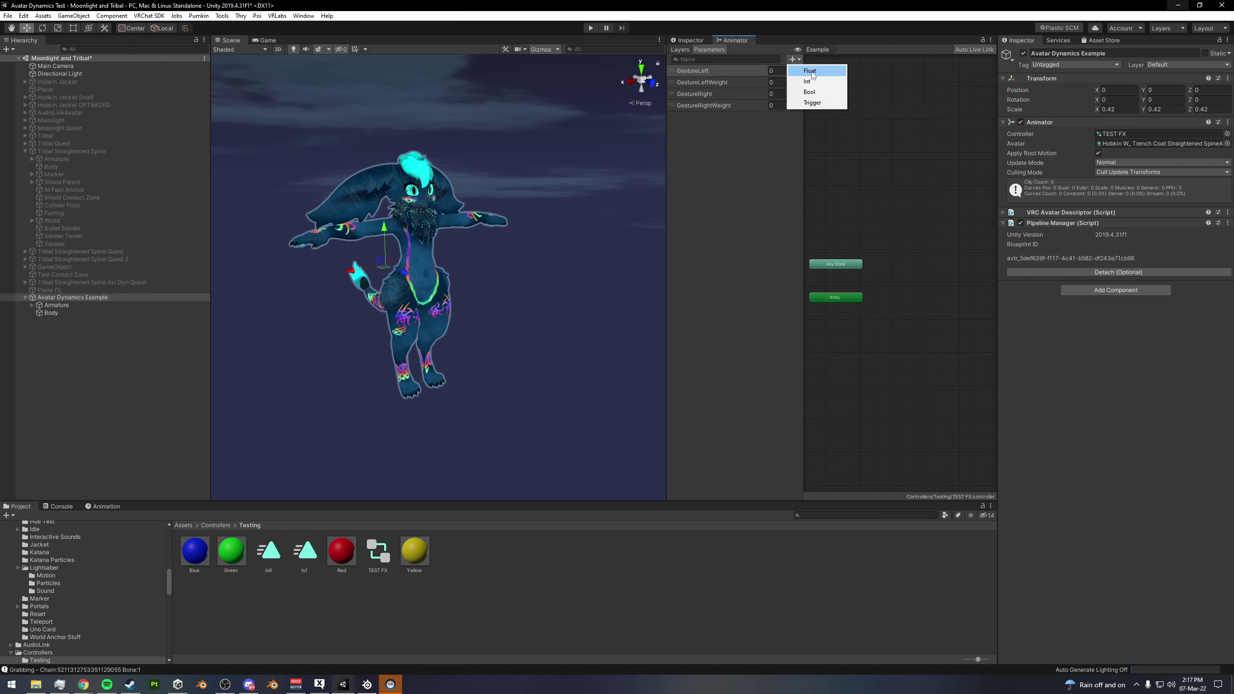
left_click(809, 71)
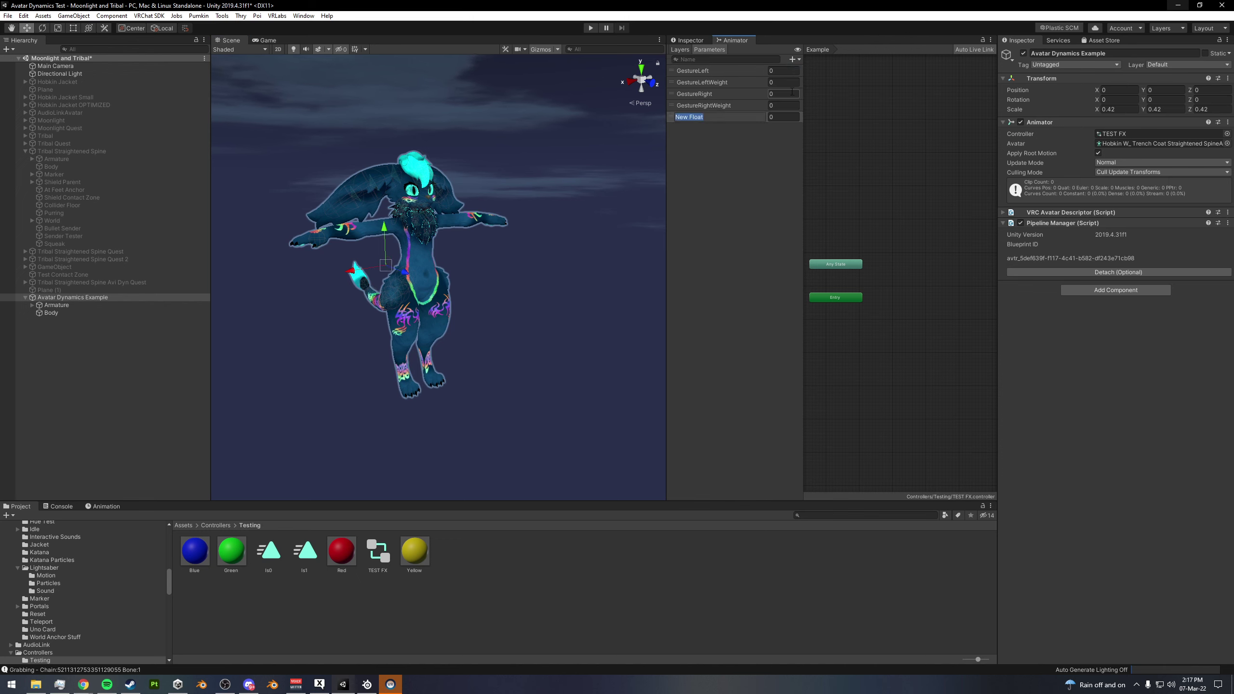
type("Contact")
key("Return")
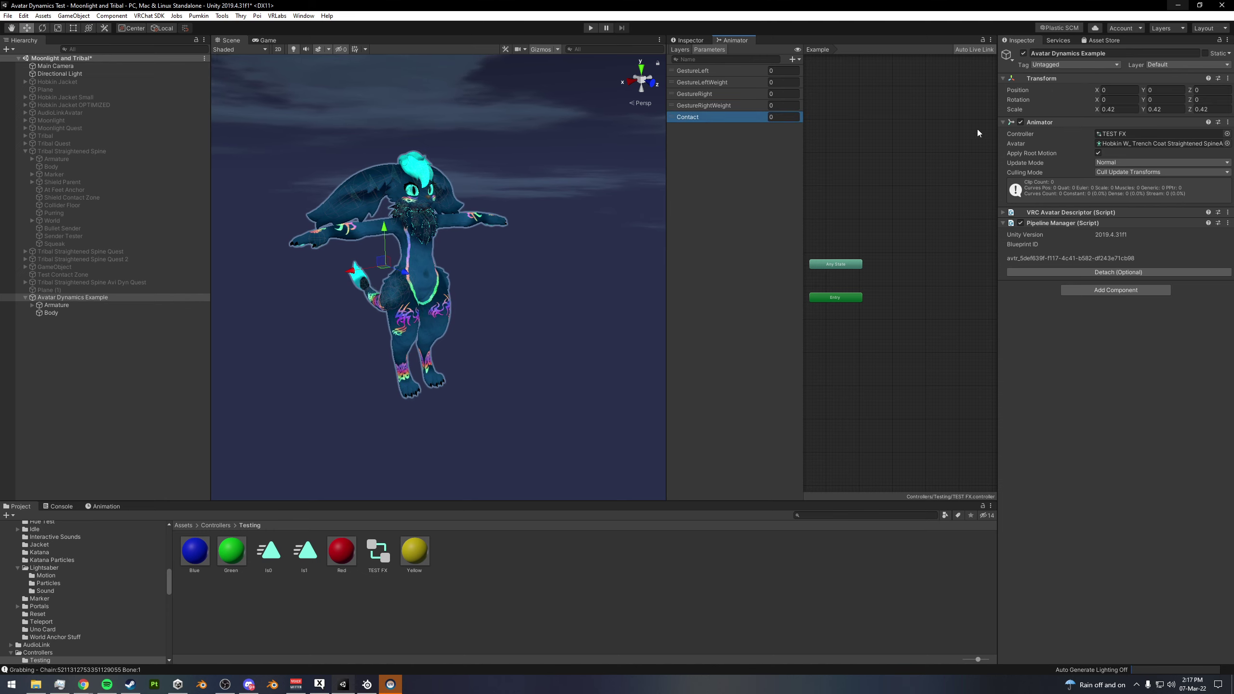
left_click(679, 49)
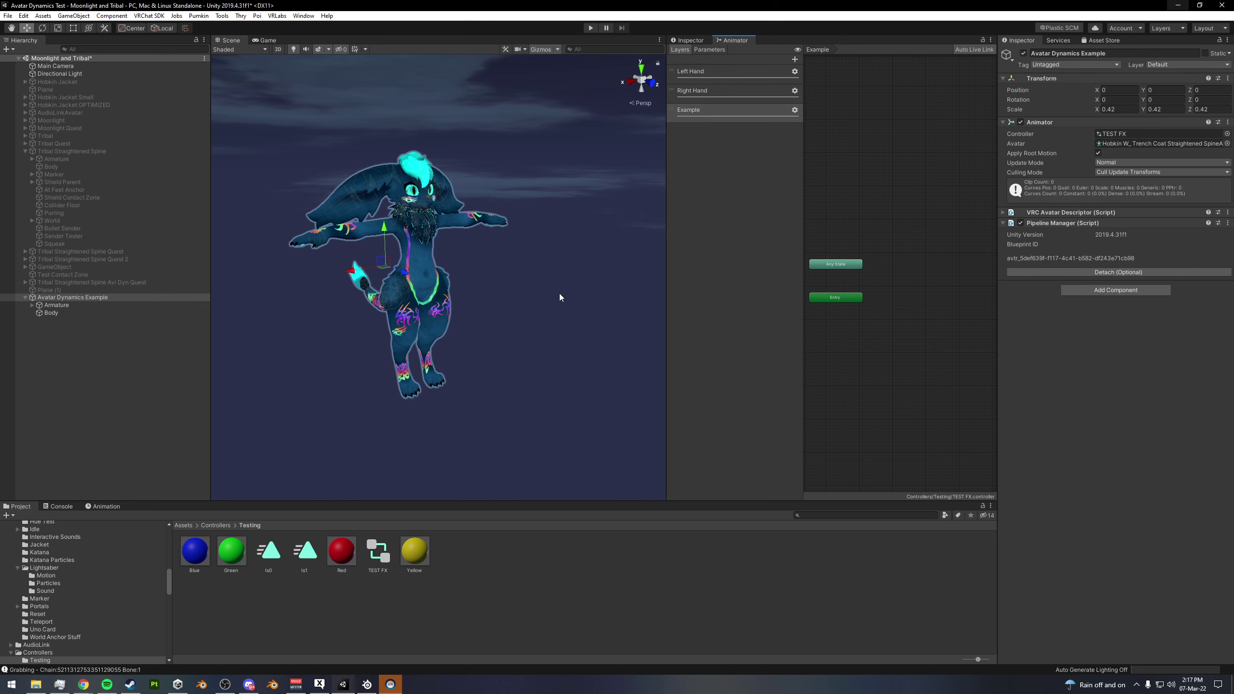
- Add a 3D sphere as a child of the Avatar Dynamics Example avatar
left_click_drag(436, 320, 461, 327, "alt")
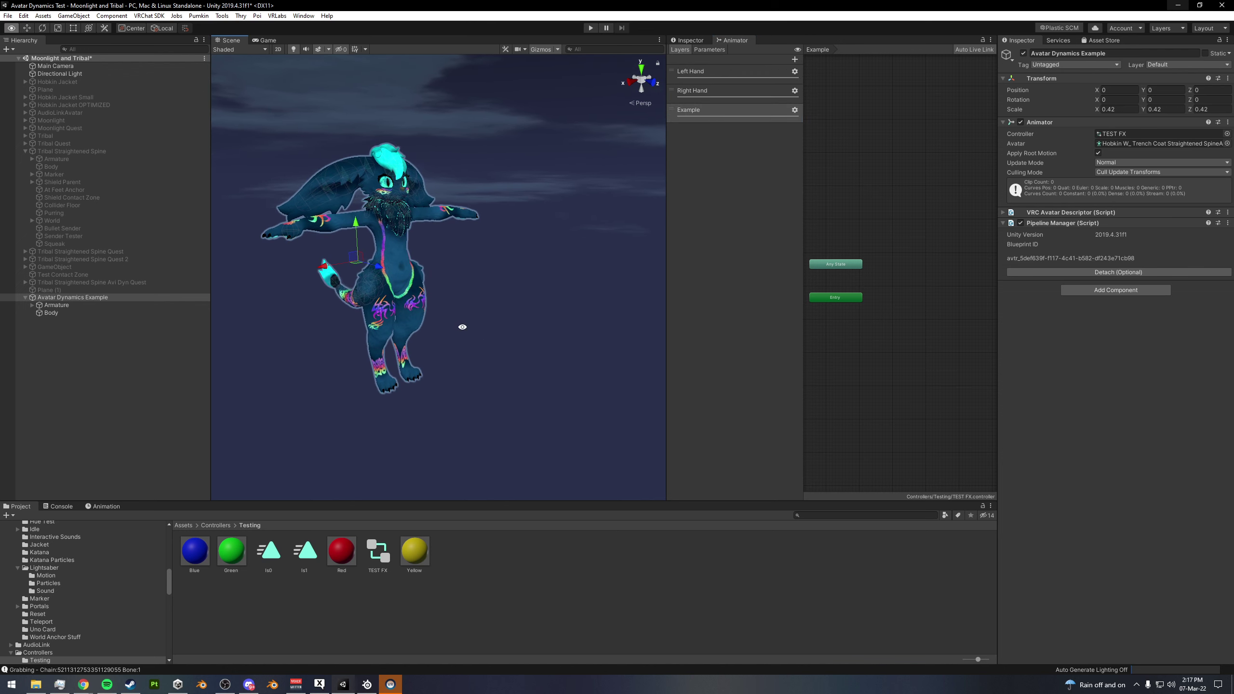
left_click(79, 299)
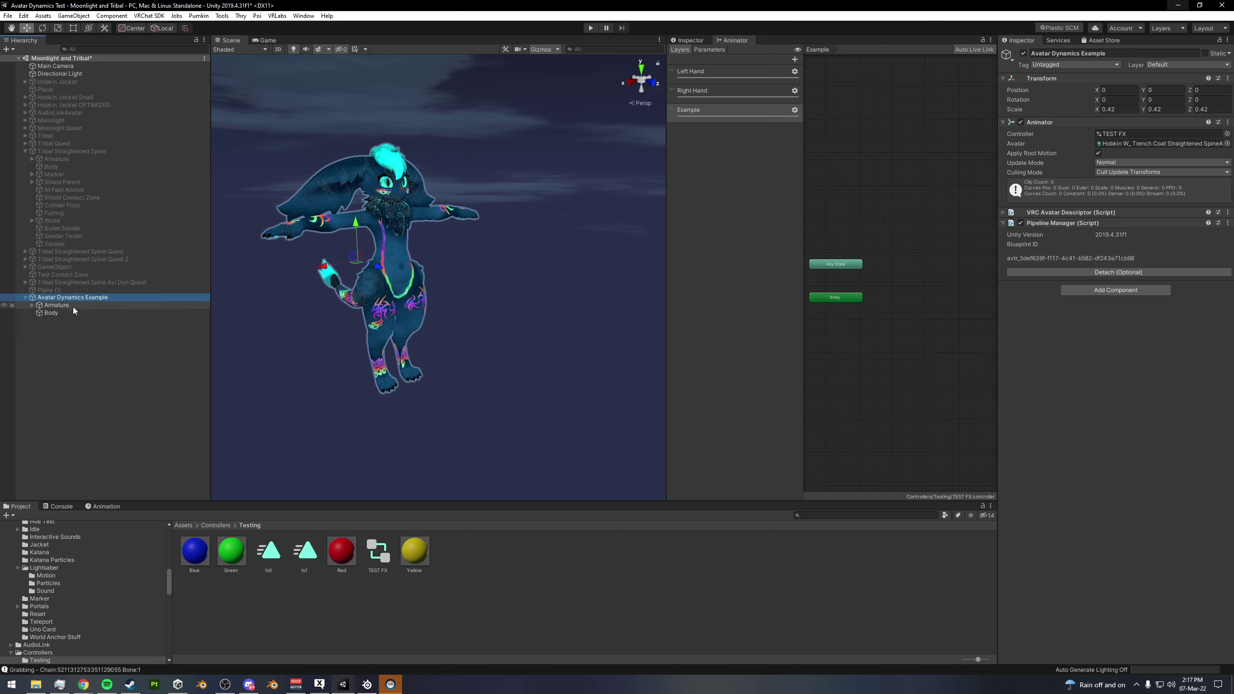
left_click(54, 343)
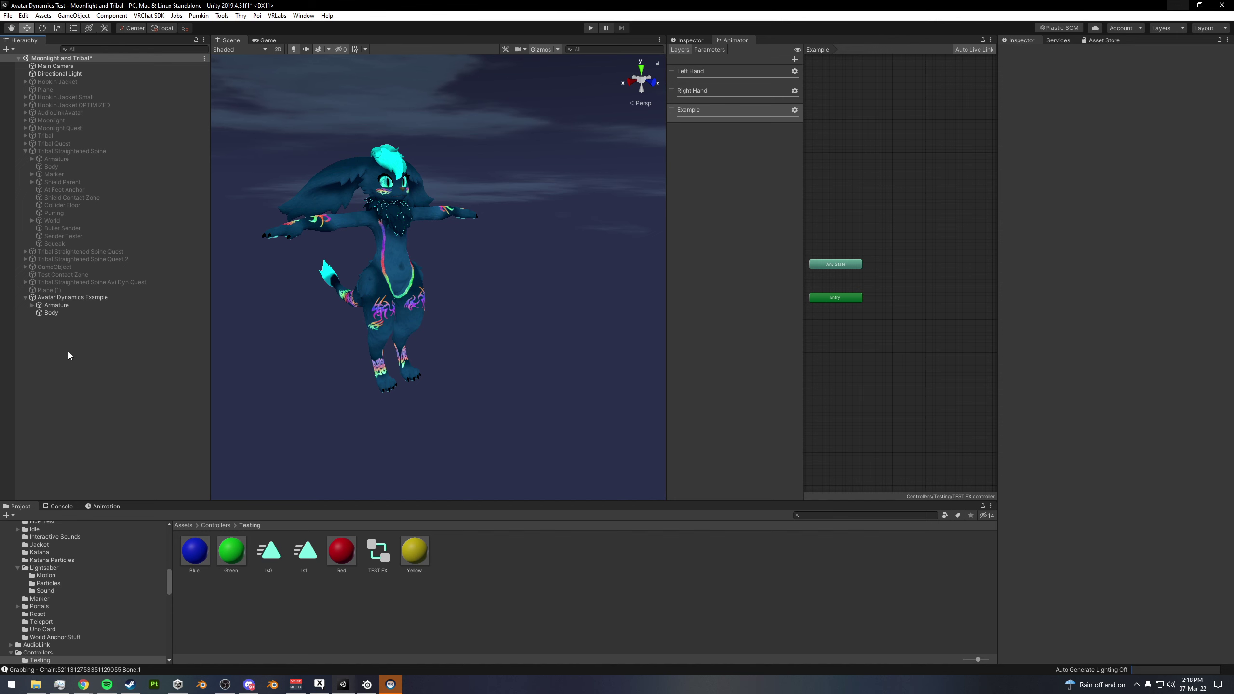
left_click(335, 280)
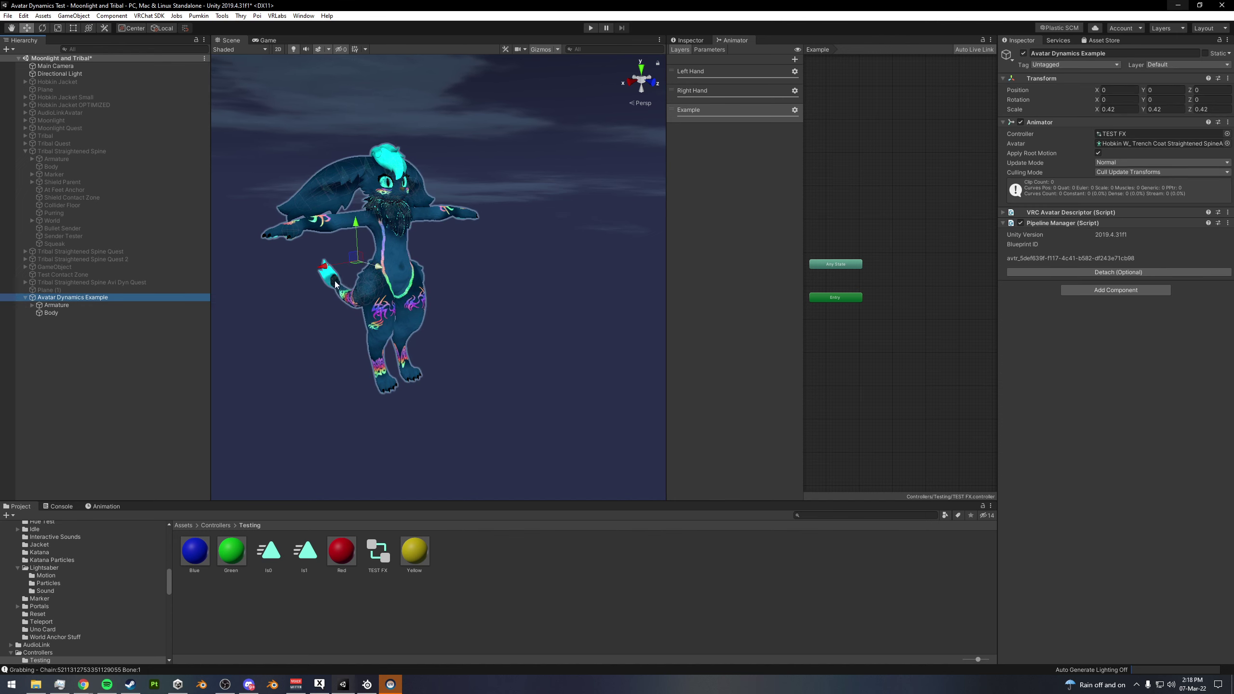
right_click(75, 297)
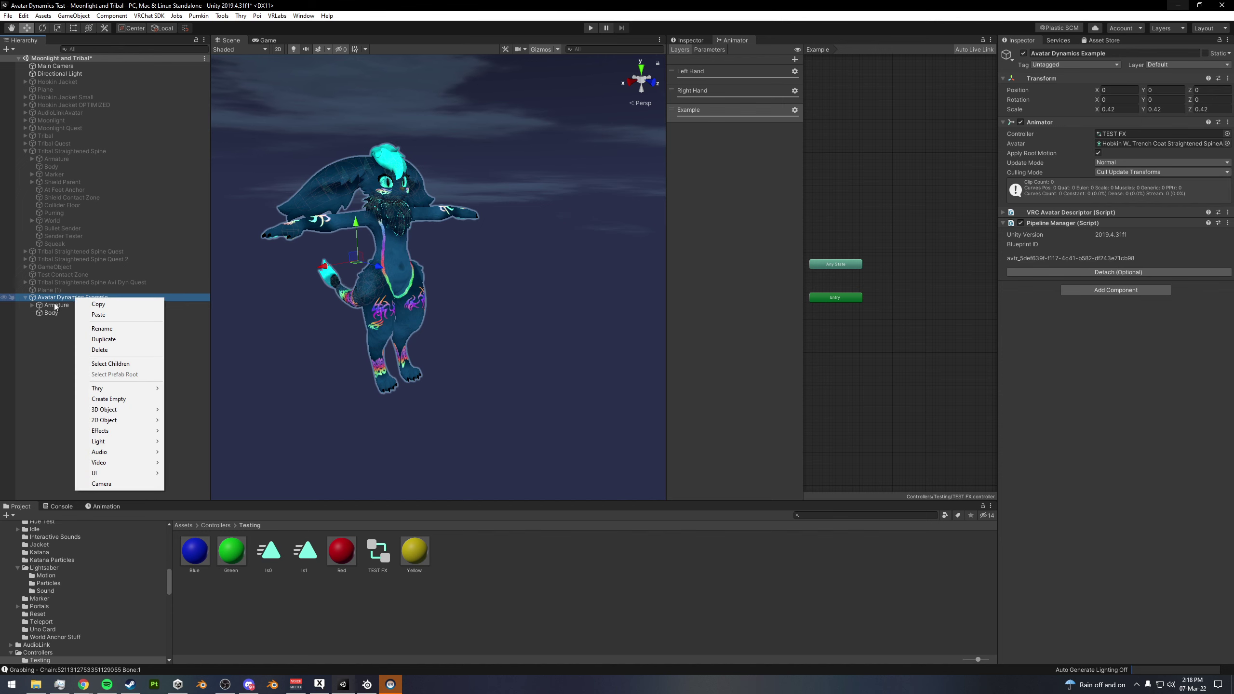
left_click(64, 299)
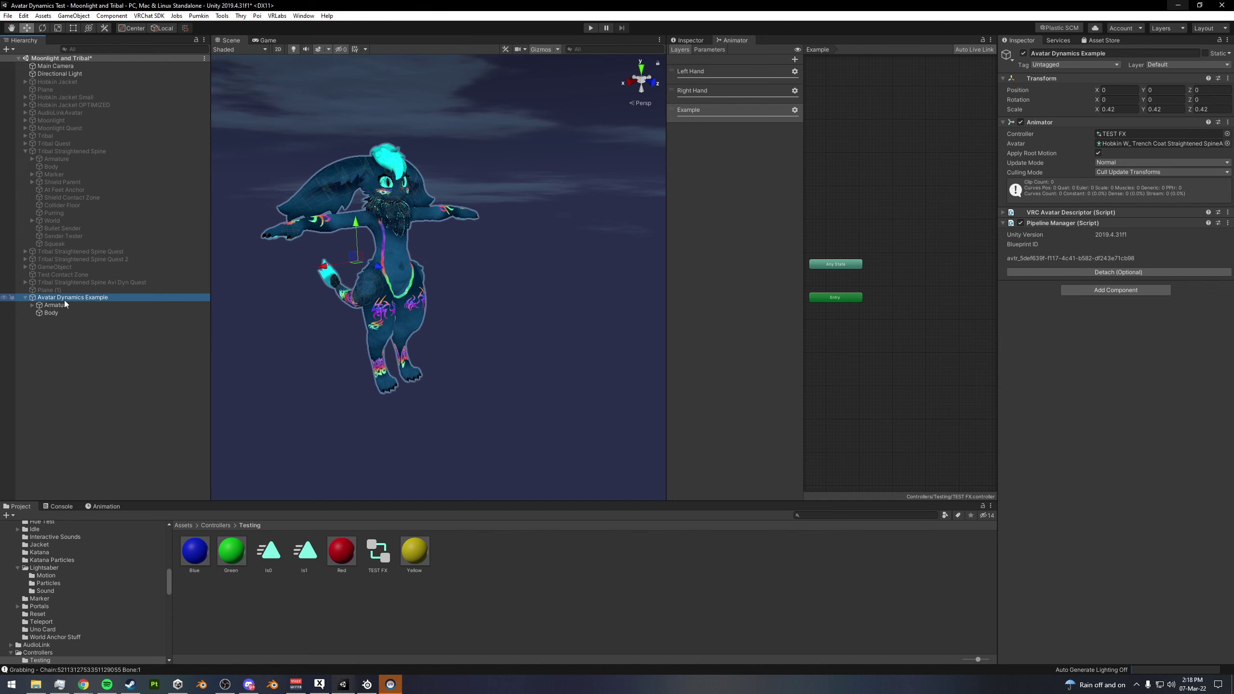
right_click(64, 300)
mouse_move(117, 412)
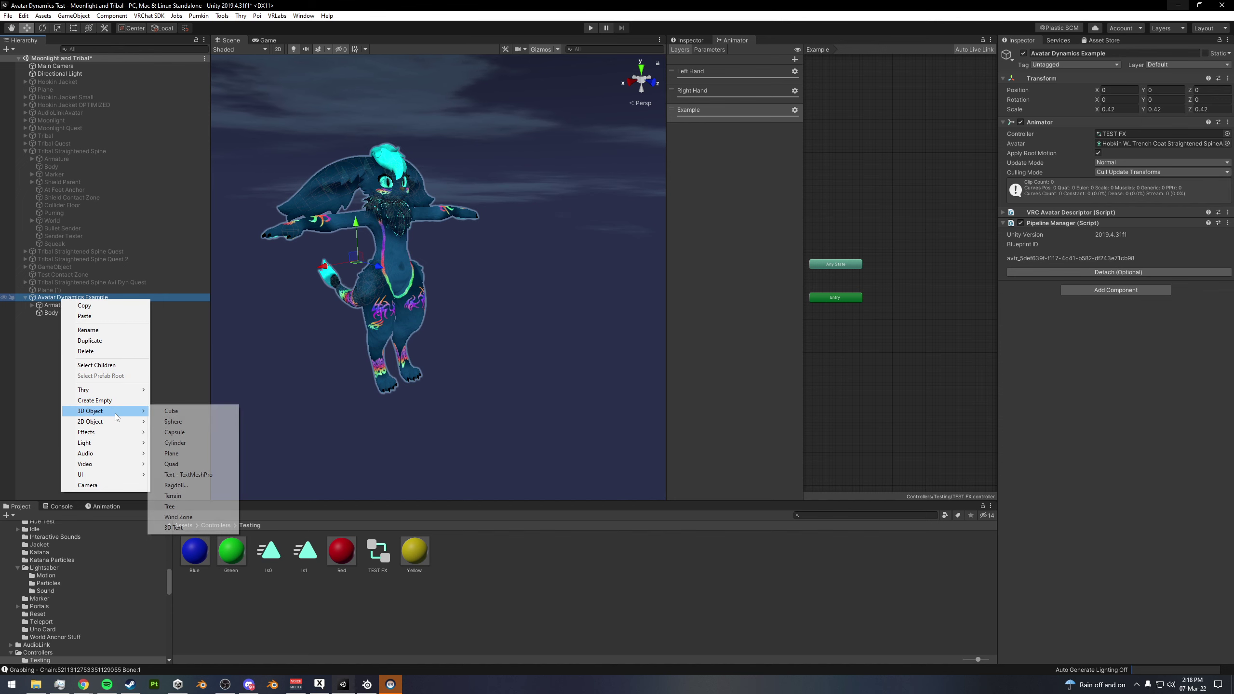
left_click(182, 421)
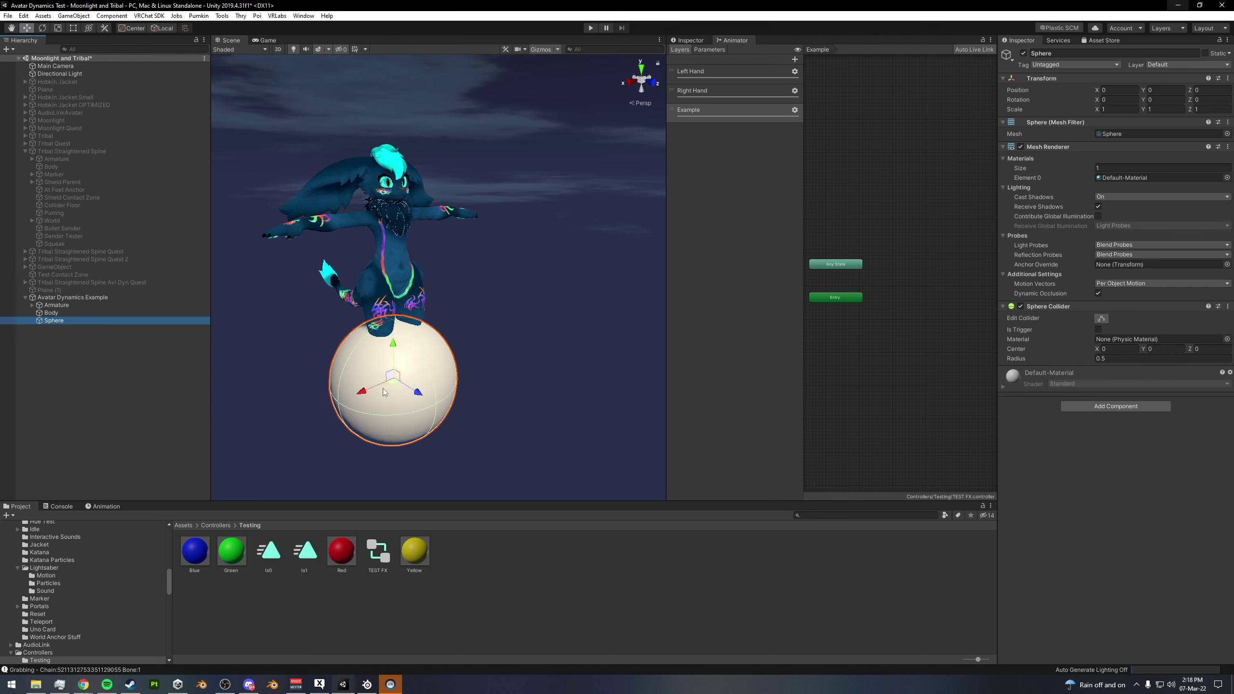
- Move the sphere clear of the avatar, beside its outstretched arm, to about X -1.5, Y 1.36, Z 0.97
left_click_drag(388, 389, 594, 205)
middle_click_drag(542, 262, 404, 287)
left_click_drag(404, 287, 547, 277, "alt")
left_click_drag(469, 220, 469, 192)
left_click_drag(440, 235, 445, 237)
left_click_drag(445, 237, 443, 199, "alt")
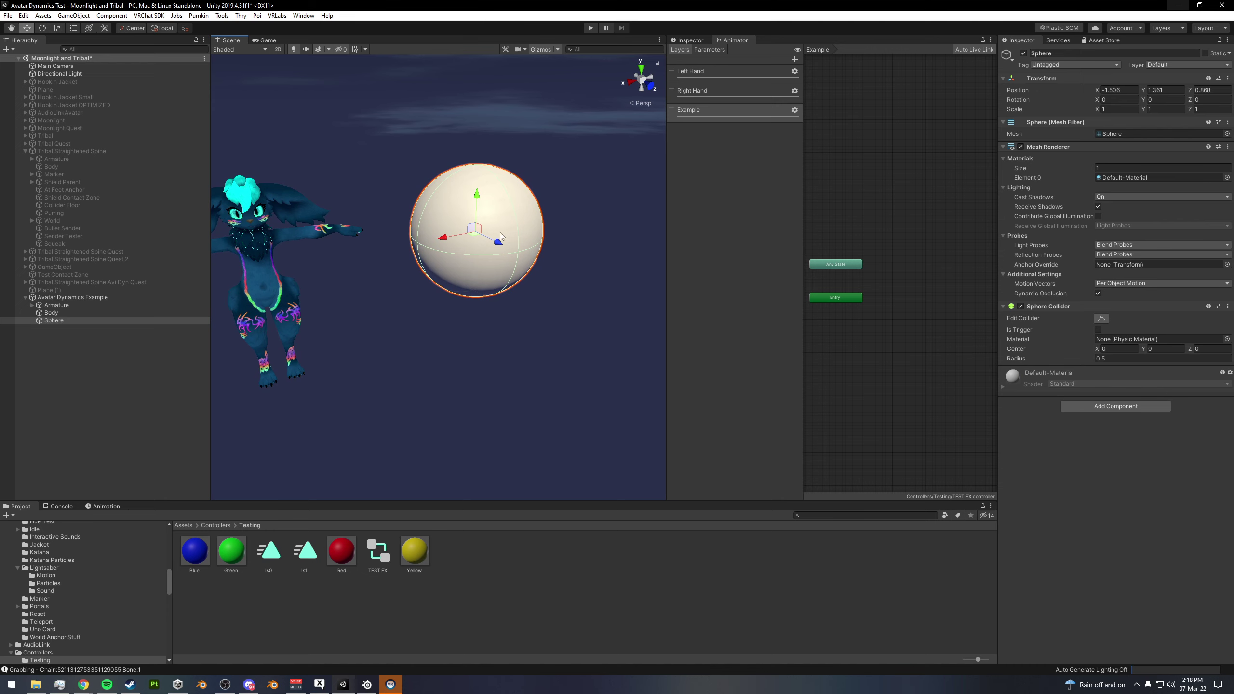
right_click(59, 297)
left_click(89, 399)
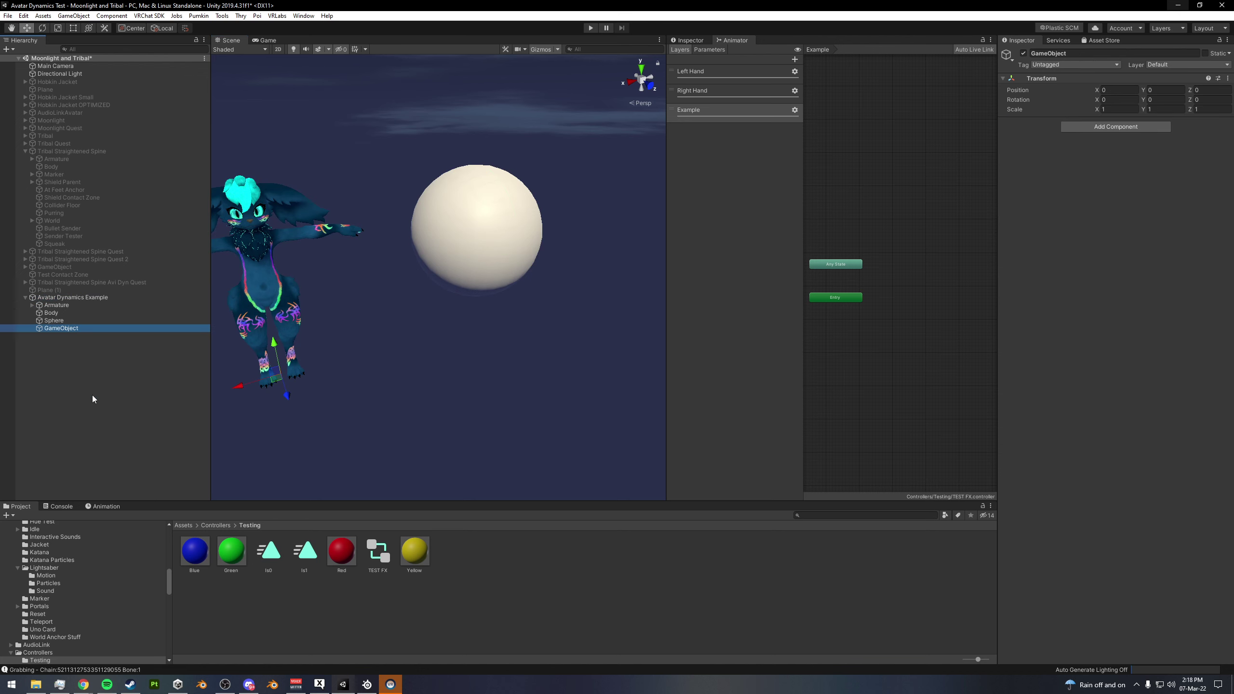
left_click(1116, 126)
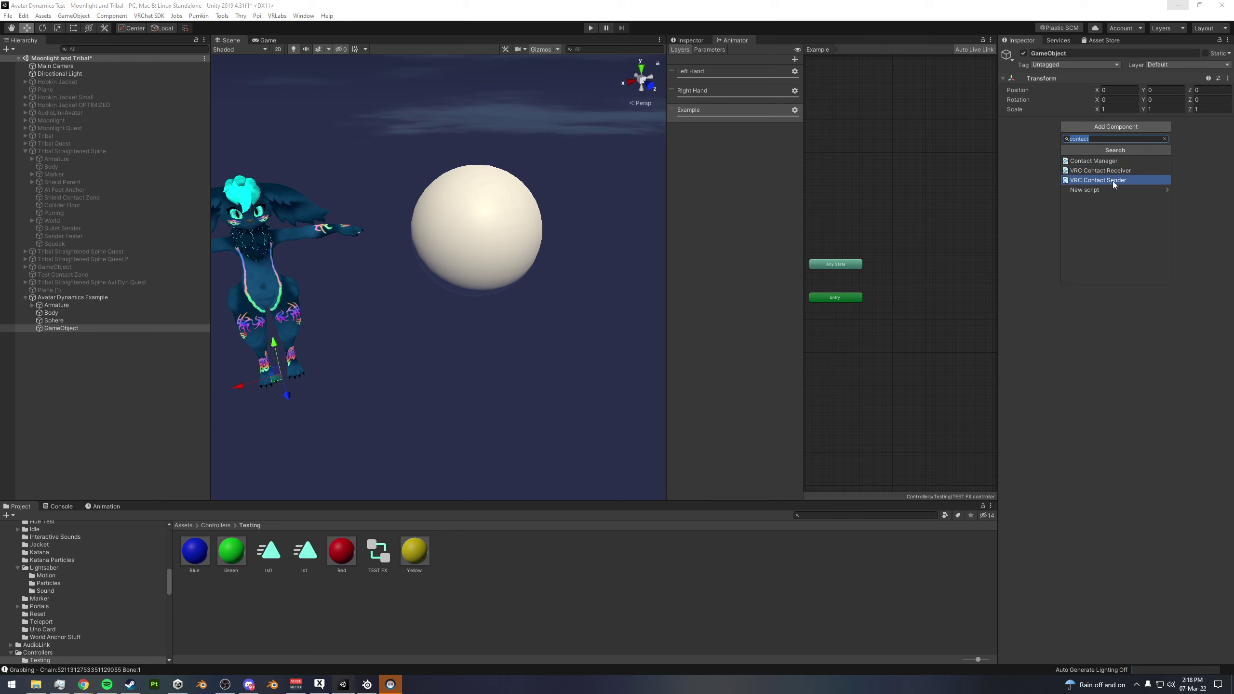
left_click(1011, 155)
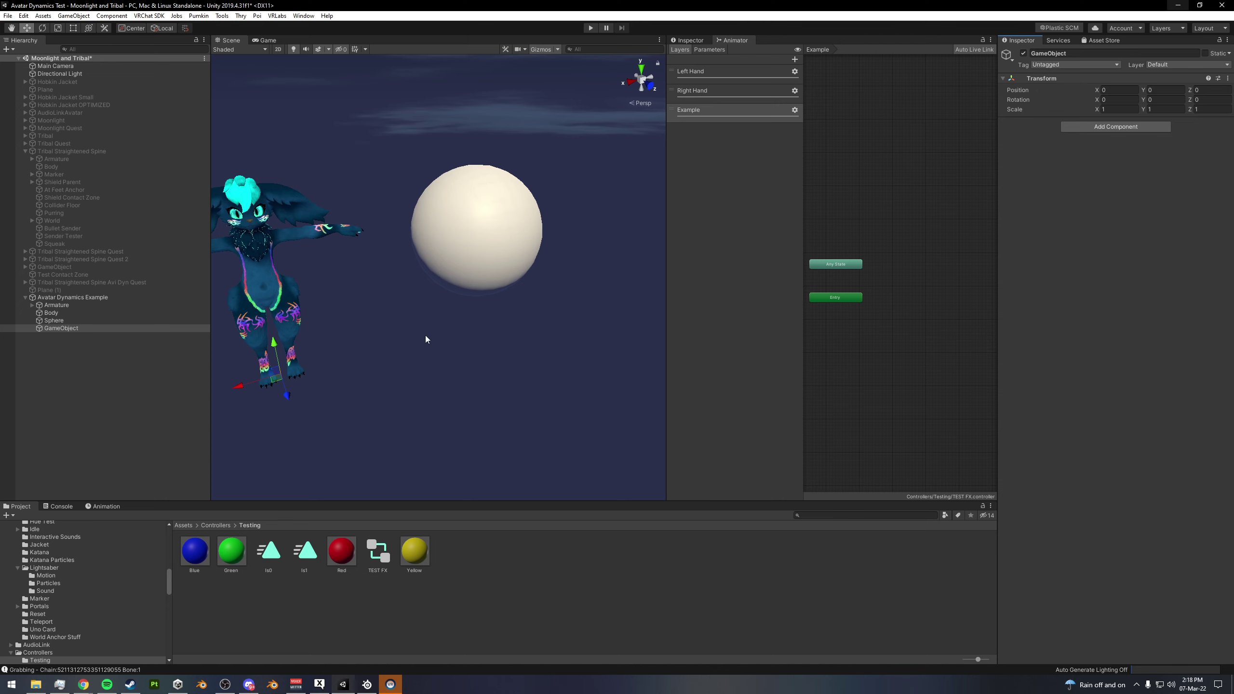
left_click(51, 322)
left_click(57, 331)
key("Delete")
- Set the sphere's scale to 0.5 on the X, Y and Z axes
left_click(53, 321)
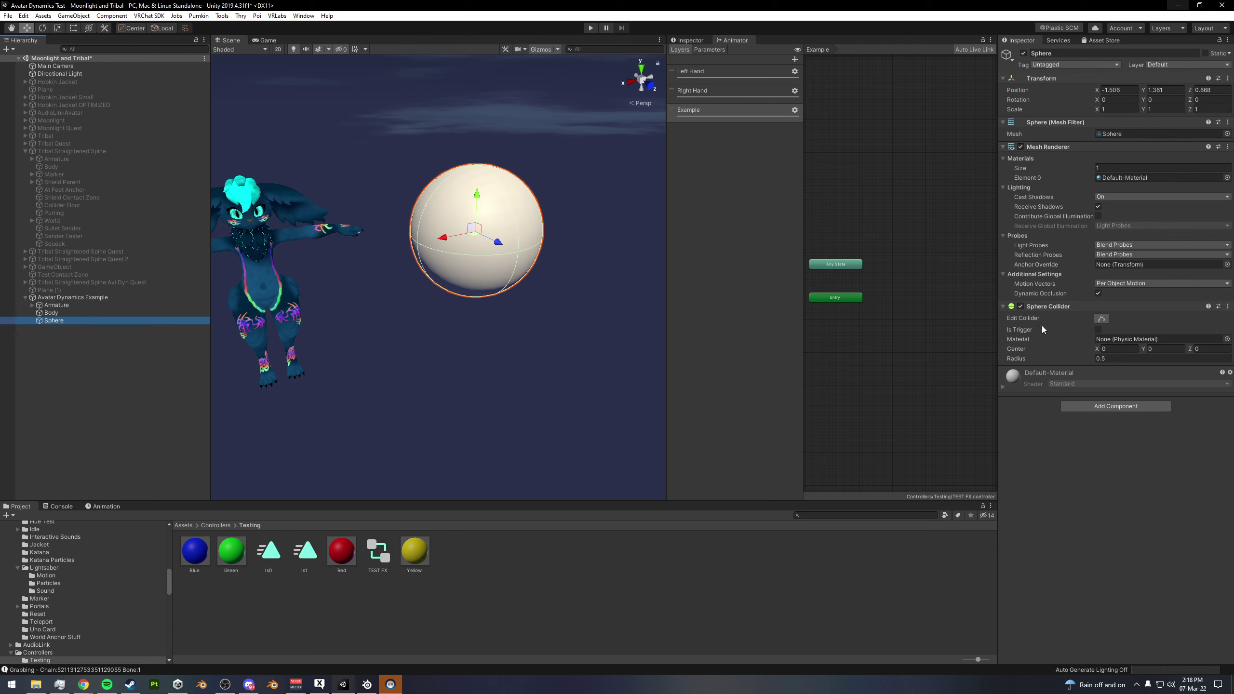
left_click(1118, 109)
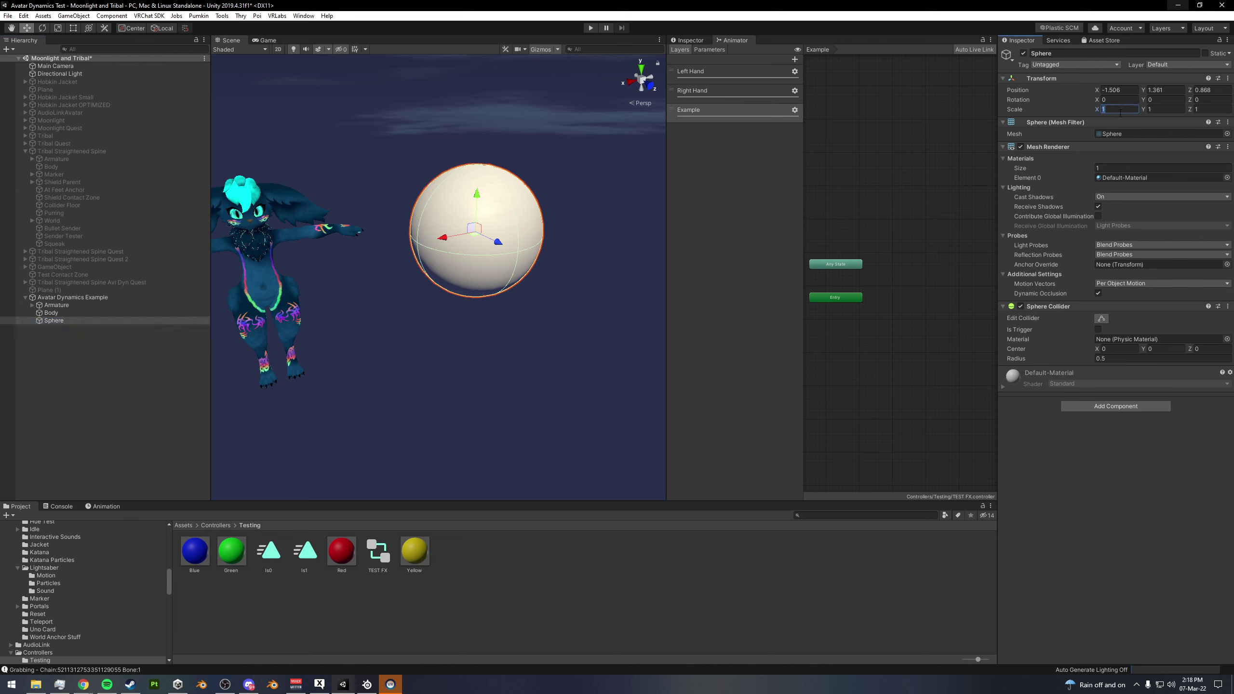
key("BackSpace")
type(".5")
left_click(1156, 110)
type(".5")
left_click(1195, 110)
type(".5")
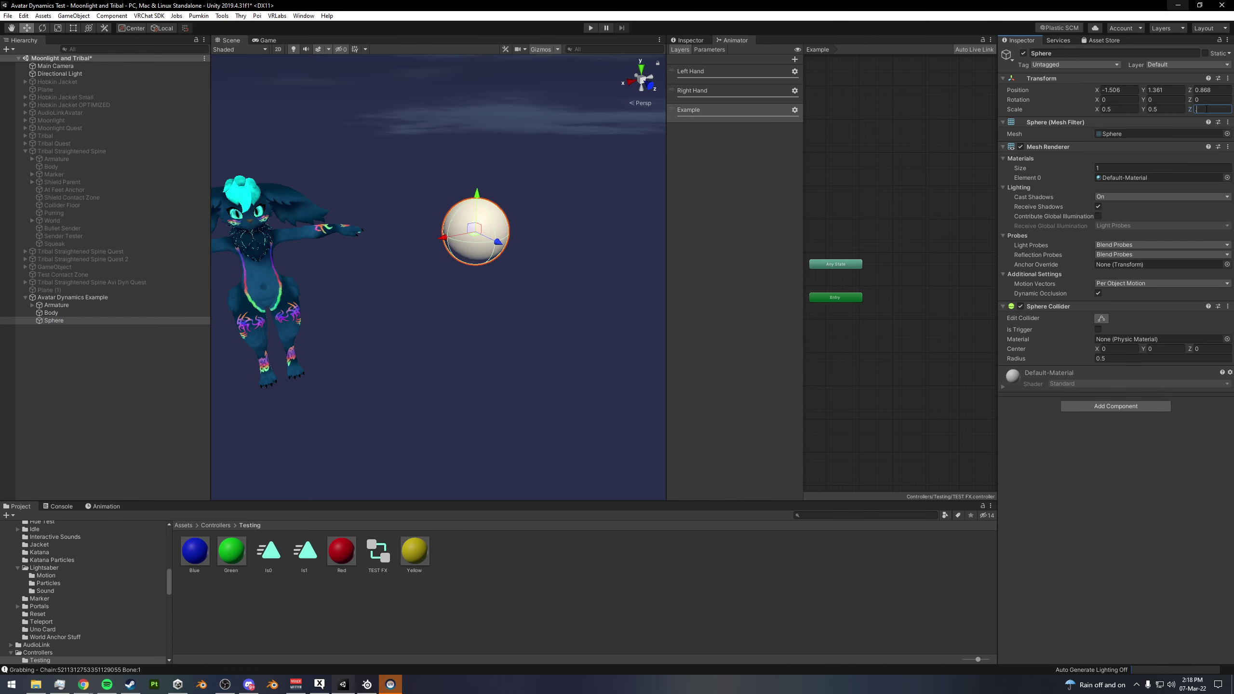
- Duplicate the sphere twice and space the copies in a row along Z, at about 1.86 and 2.77
left_click_drag(578, 256, 505, 240, "alt")
key("ctrl+d")
left_click_drag(442, 215, 681, 222)
key("ctrl+d")
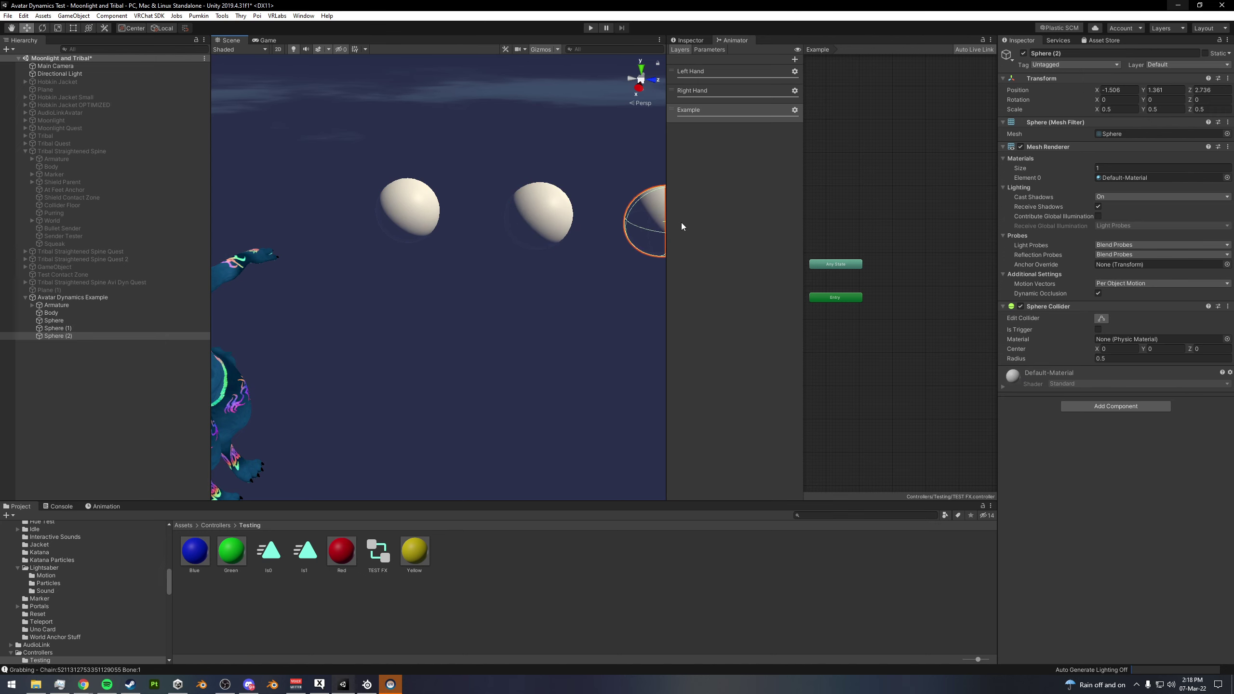
middle_click_drag(627, 227, 485, 237)
left_click_drag(485, 237, 451, 239, "alt")
left_click_drag(577, 229, 583, 231)
left_click_drag(481, 231, 529, 233, "alt")
- Rename the original sphere as Receiver Constant
left_click(53, 320)
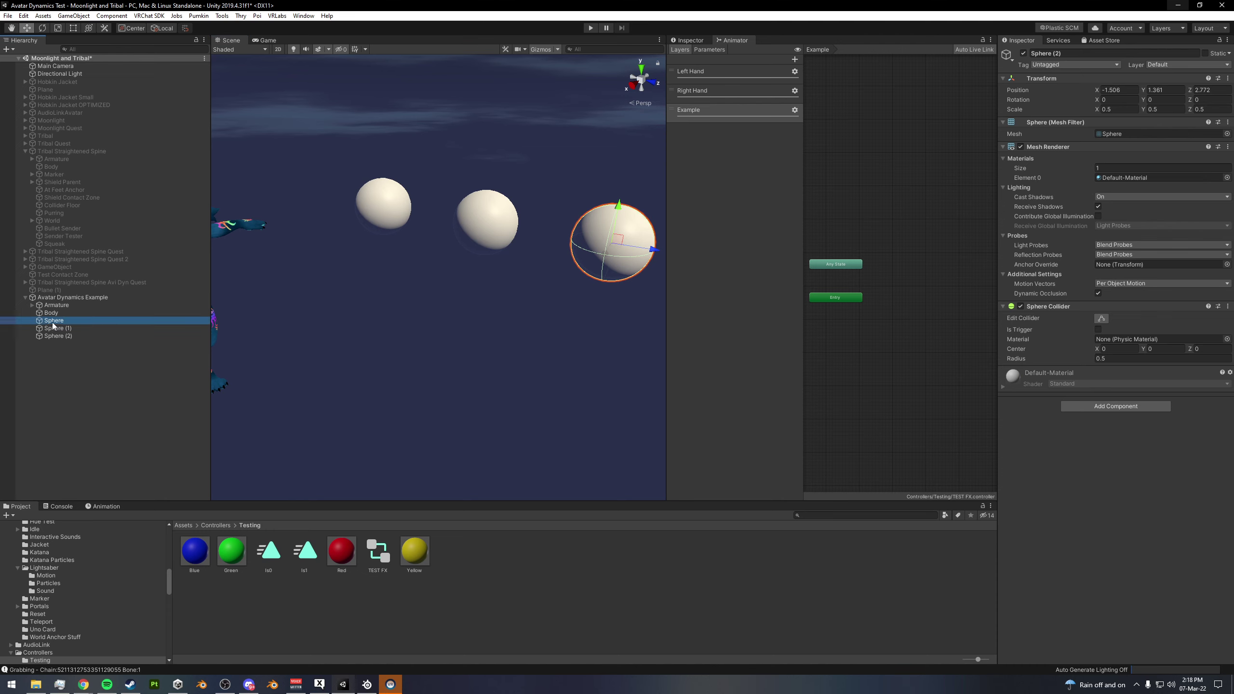
left_click(1076, 53)
type("Receiver")
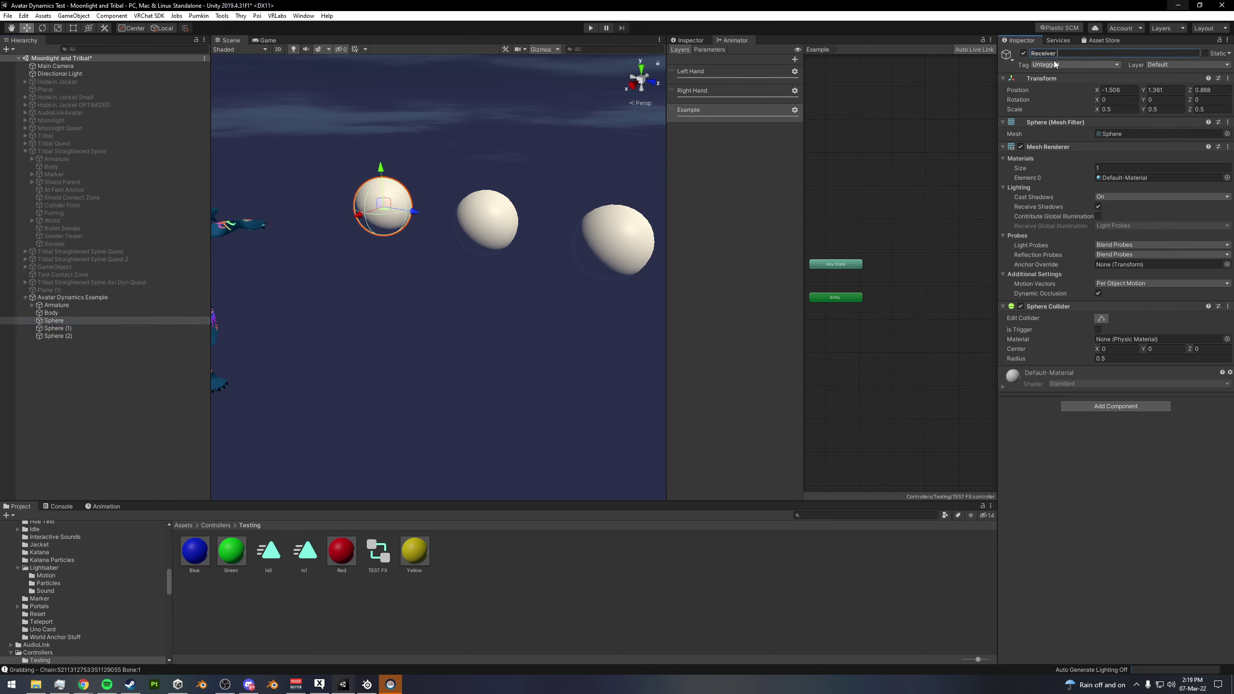
type(" Constant")
key("Return")
- Rename the middle sphere as Receiver On Enter and the last sphere in the row as Receiver Proximity
left_click(484, 226)
left_click(1067, 53)
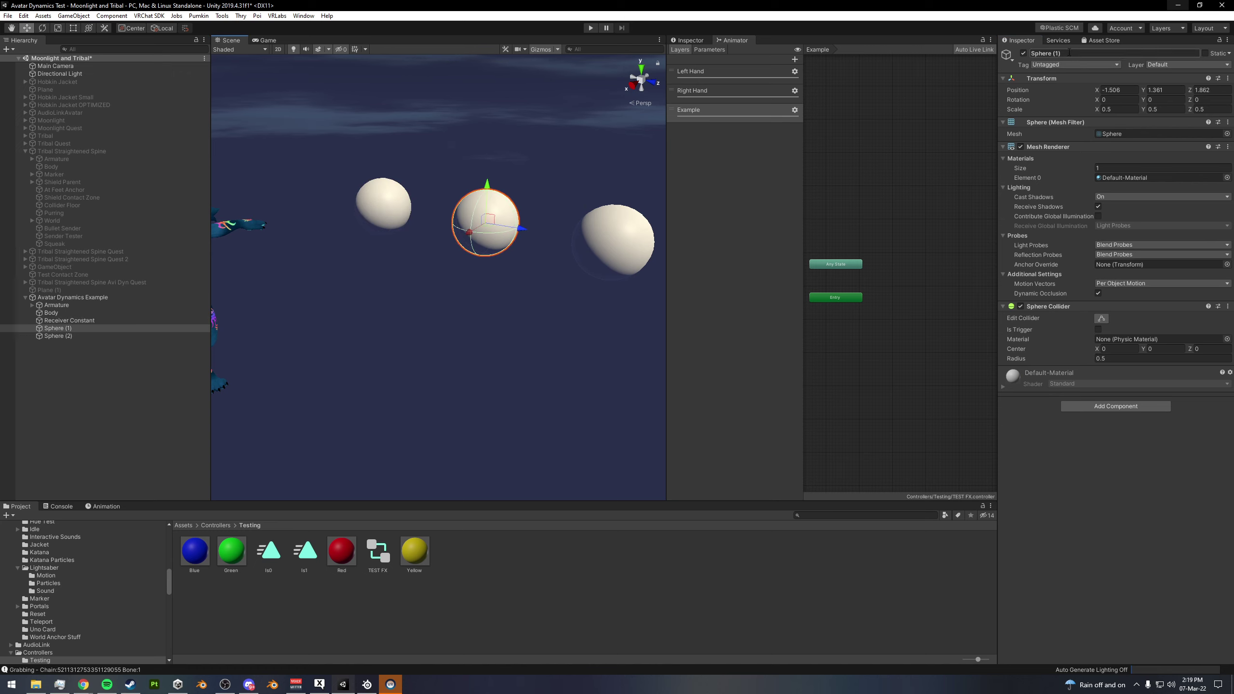
type("Receiver Proxi")
key("Return")
left_click(626, 229)
left_click(1067, 54)
type("R")
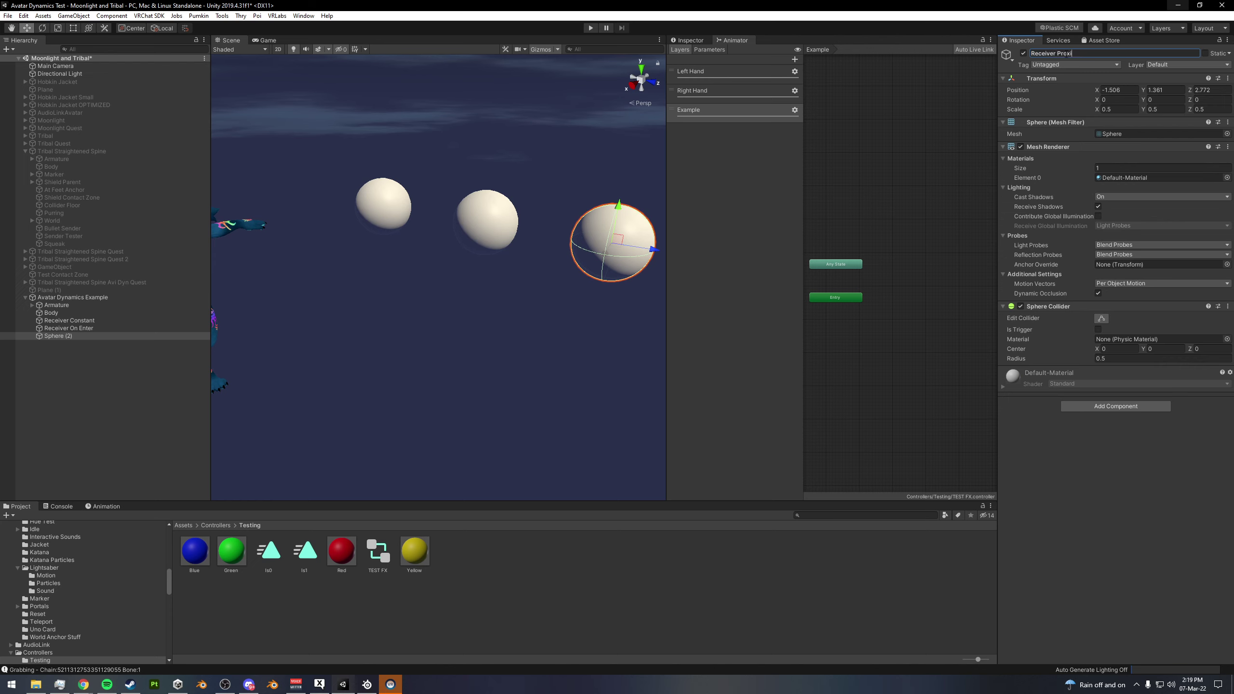
key("Return")
- Duplicate the Receiver Constant sphere and move the copy along X in front of the avatar, to about X 0.26
left_click_drag(622, 323, 446, 259, "alt")
middle_click_drag(446, 258, 479, 255)
left_click_drag(413, 315, 262, 307, "alt")
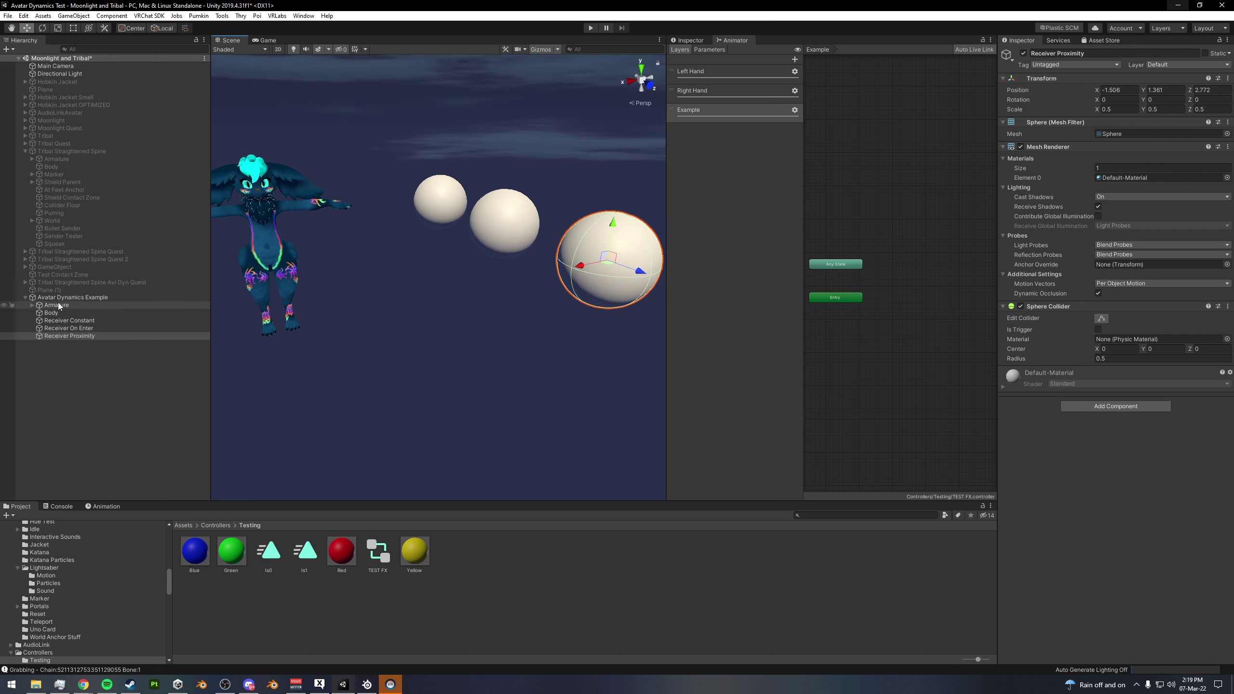
right_click(56, 297)
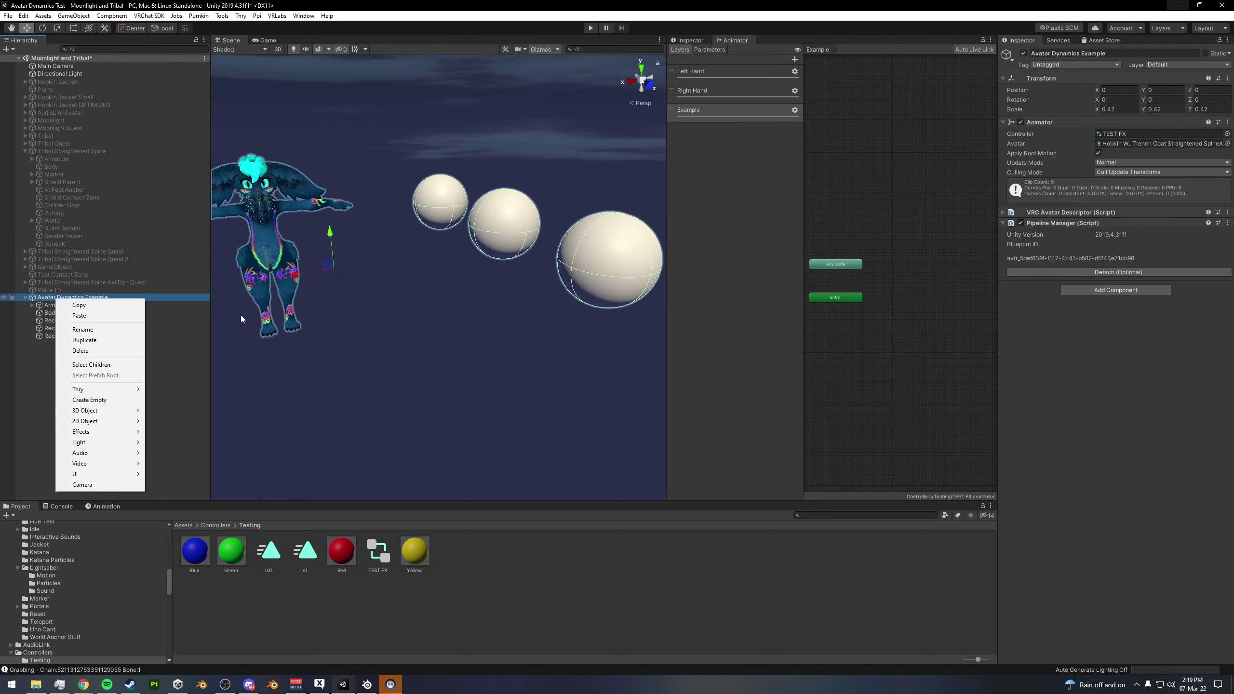
left_click(423, 205)
left_click(423, 206)
key("ctrl+d")
left_click_drag(444, 238, 403, 255, "alt")
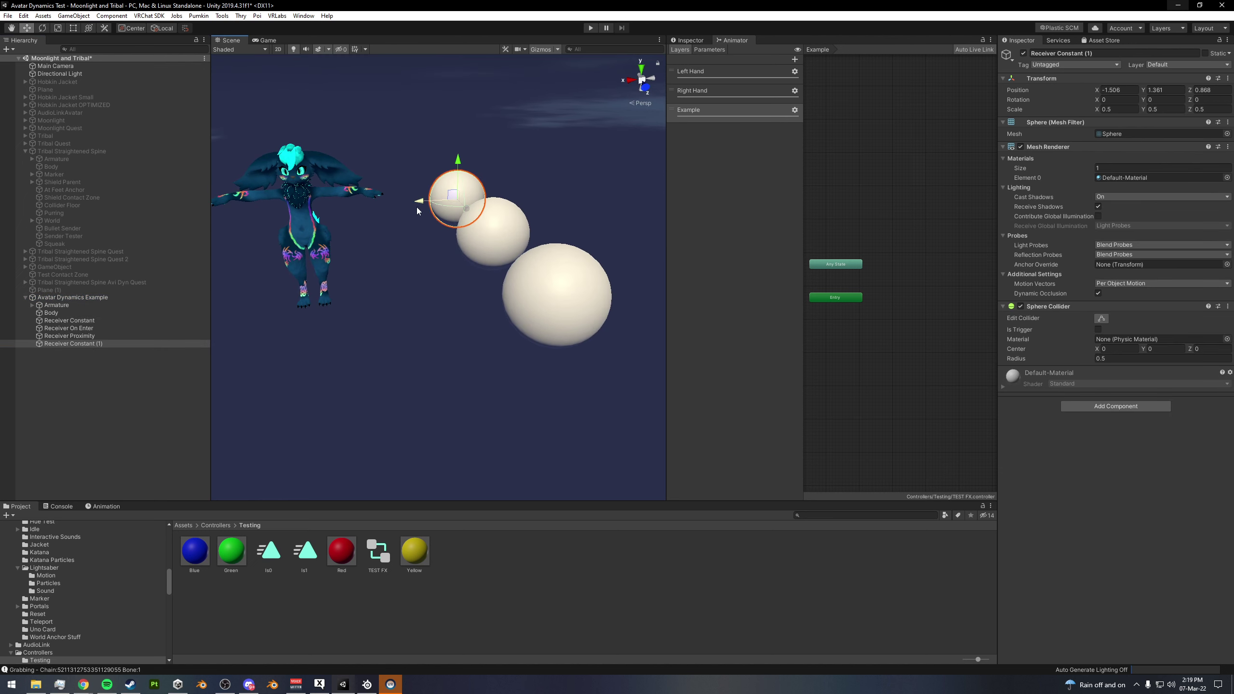
left_click_drag(416, 207, 208, 219)
middle_click_drag(284, 222, 369, 224)
right_click_drag(369, 224, 358, 225)
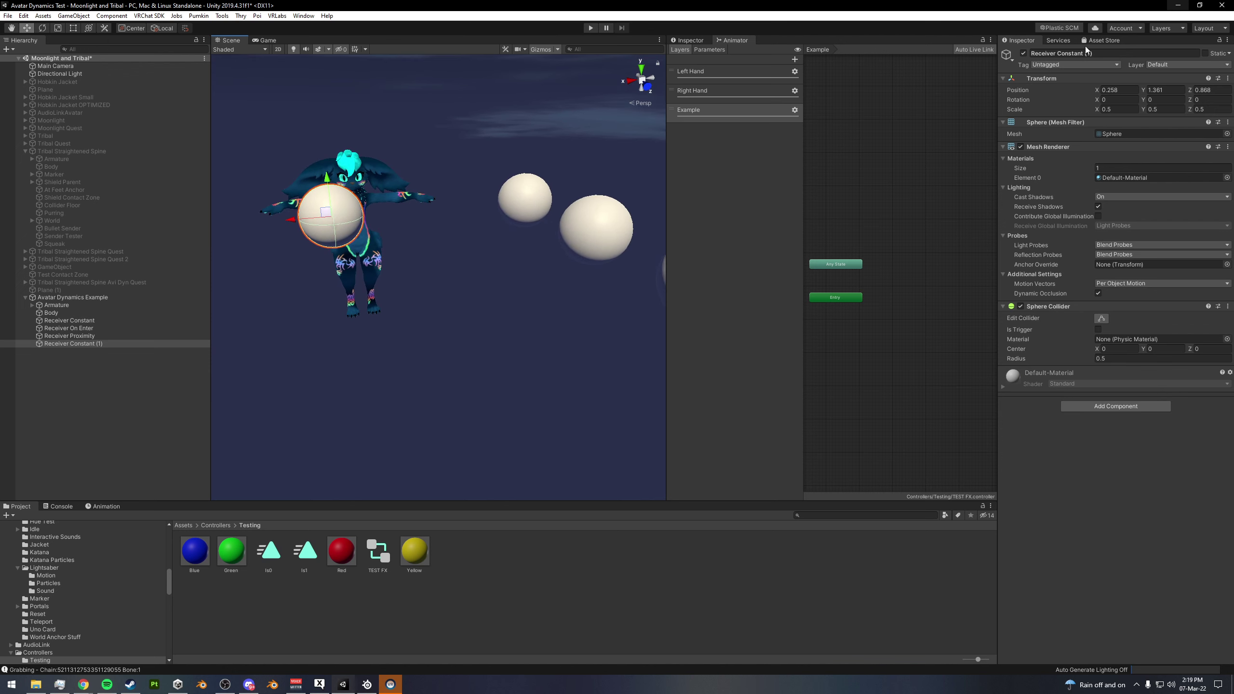
- Rename the duplicated sphere in front of the avatar as Sender
left_click(1108, 53)
type("Sender")
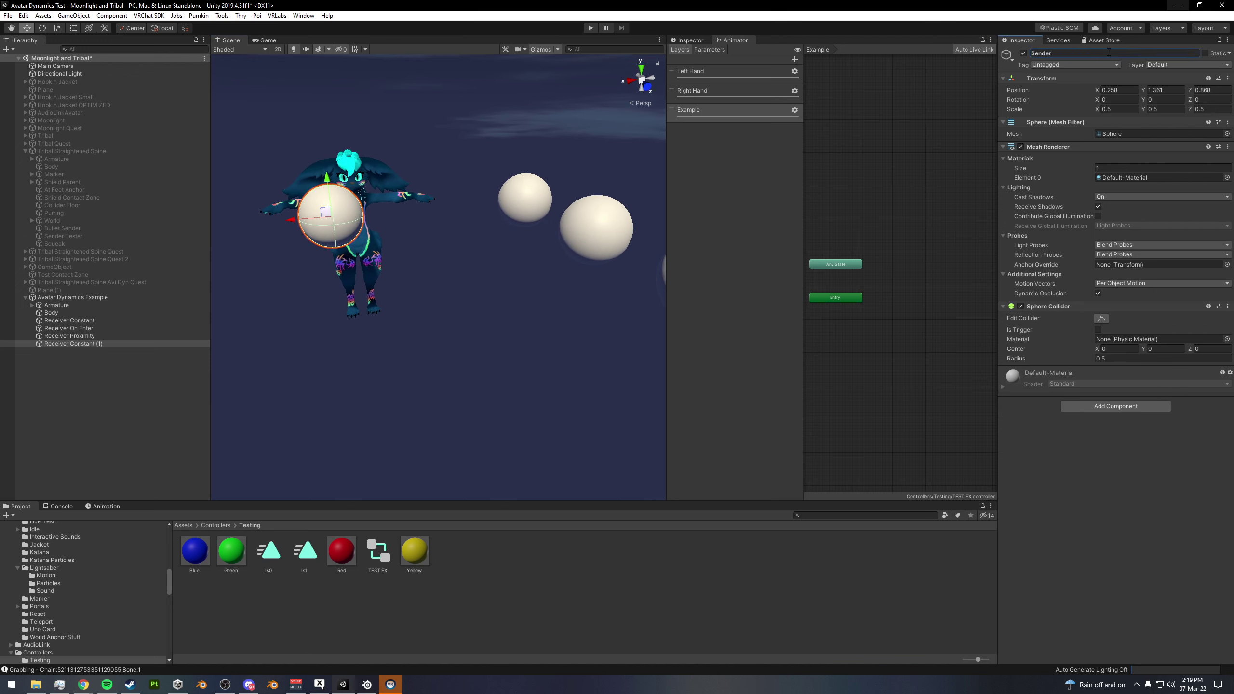
key("Return")
- Add a VRC Contact Receiver component to the Receiver Constant sphere
right_click_drag(403, 199, 487, 232)
left_click(447, 219)
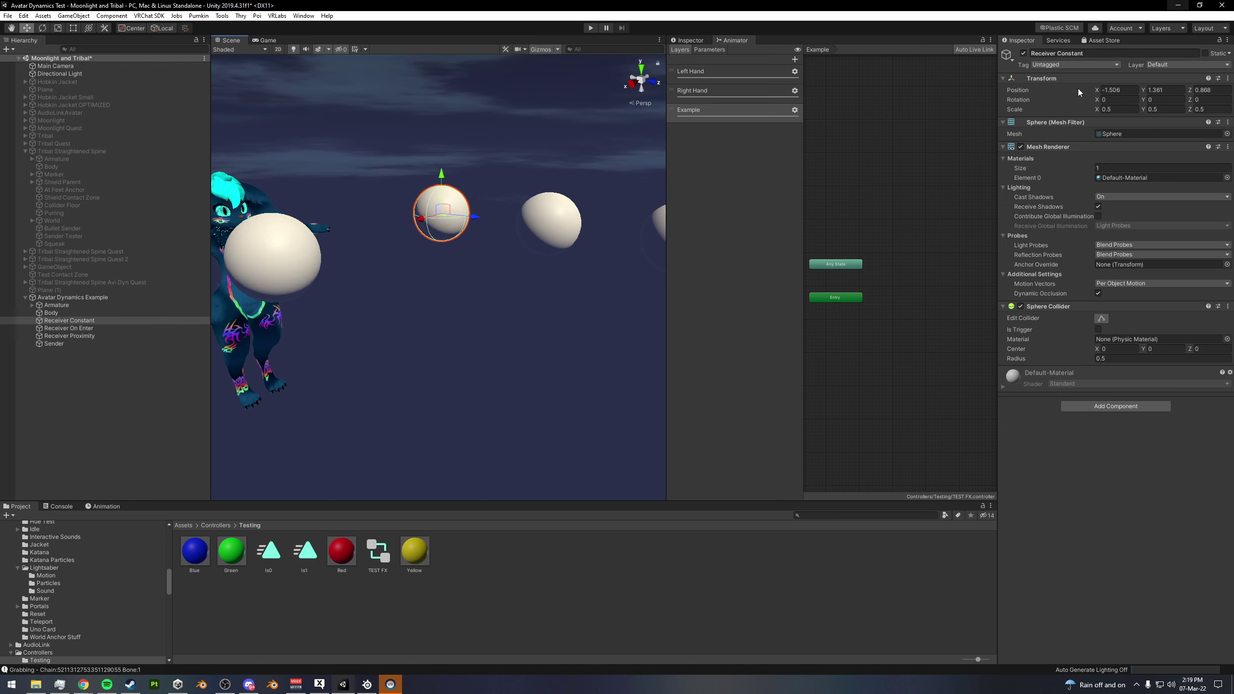
left_click(1115, 407)
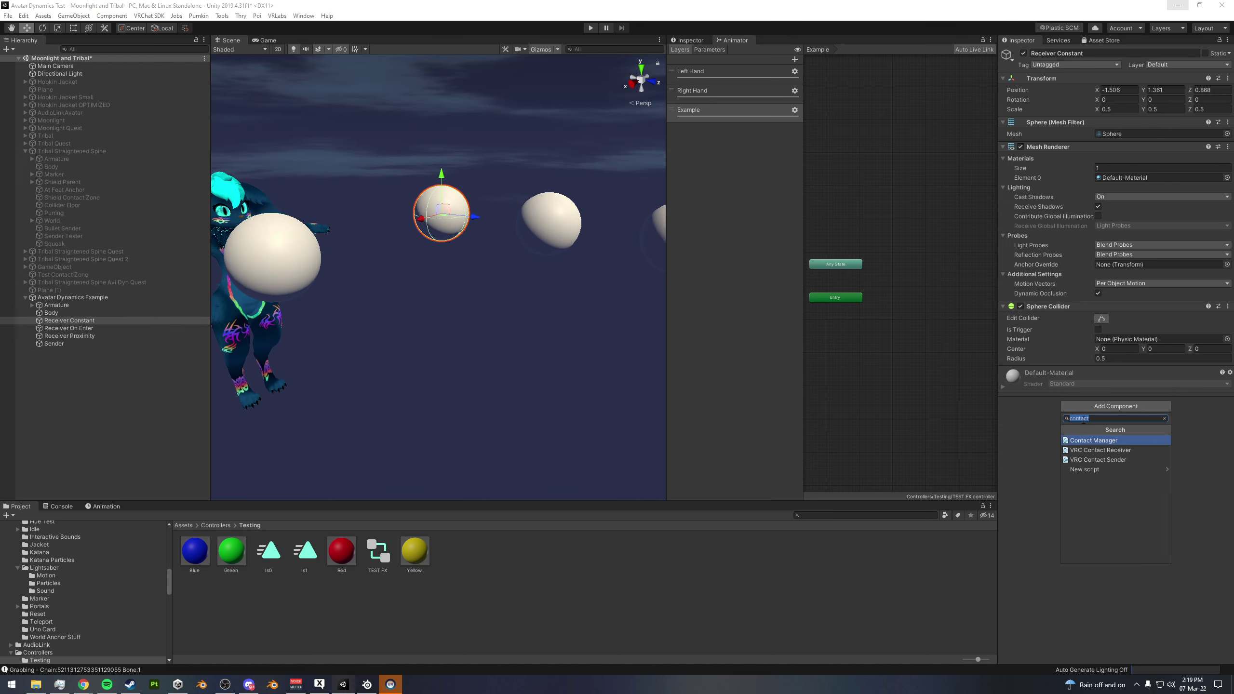
type("contact")
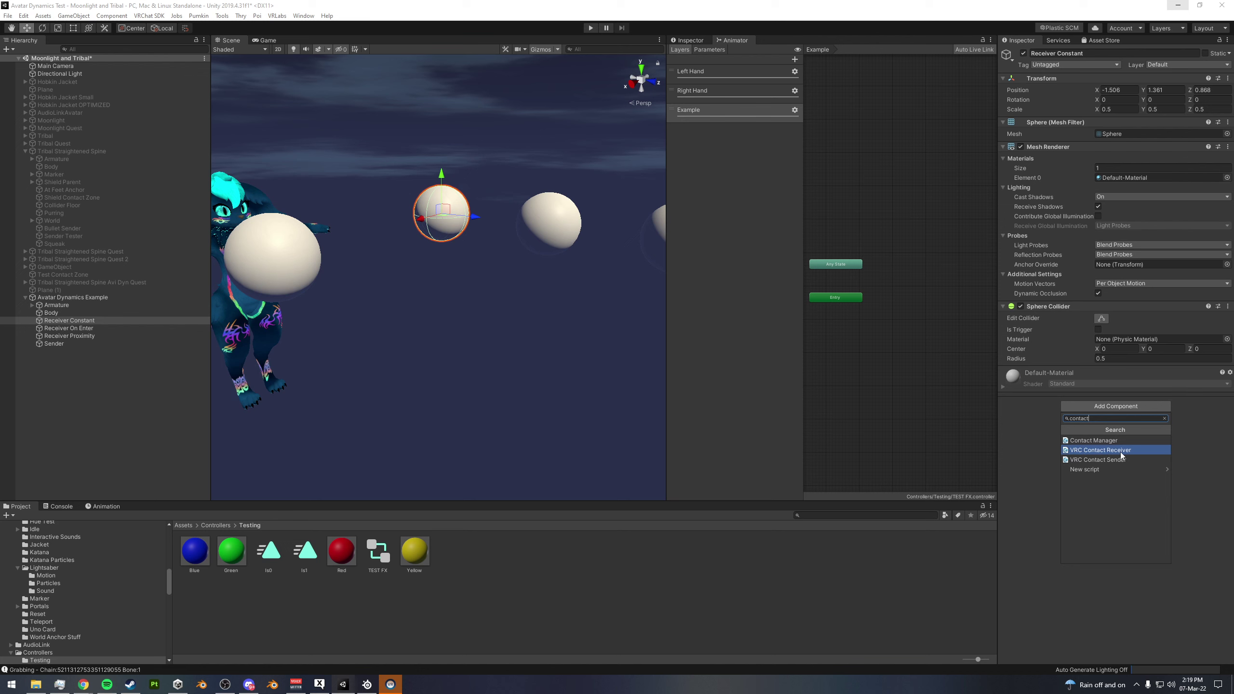
left_click(1120, 452)
left_click_drag(457, 252, 525, 248, "alt")
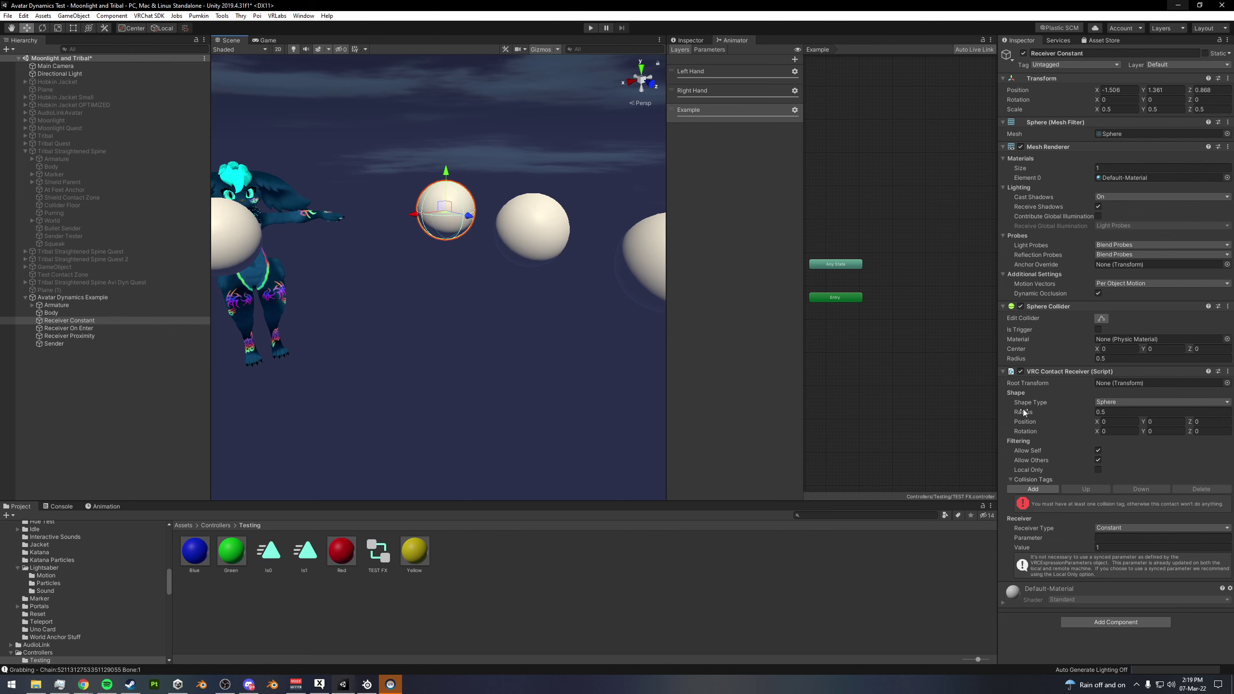
- Review the shape, filtering and receiver settings of the Receiver Constant sphere's contact receiver component
left_click_drag(1026, 411, 1097, 422)
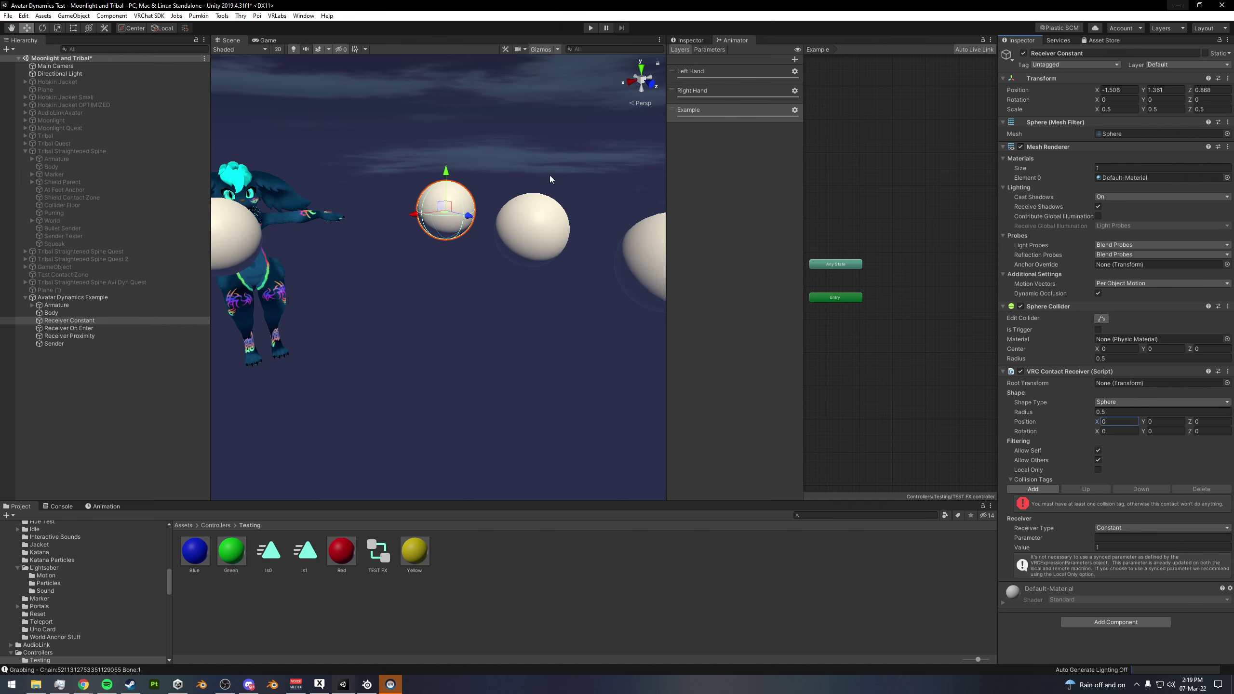
left_click(1146, 423)
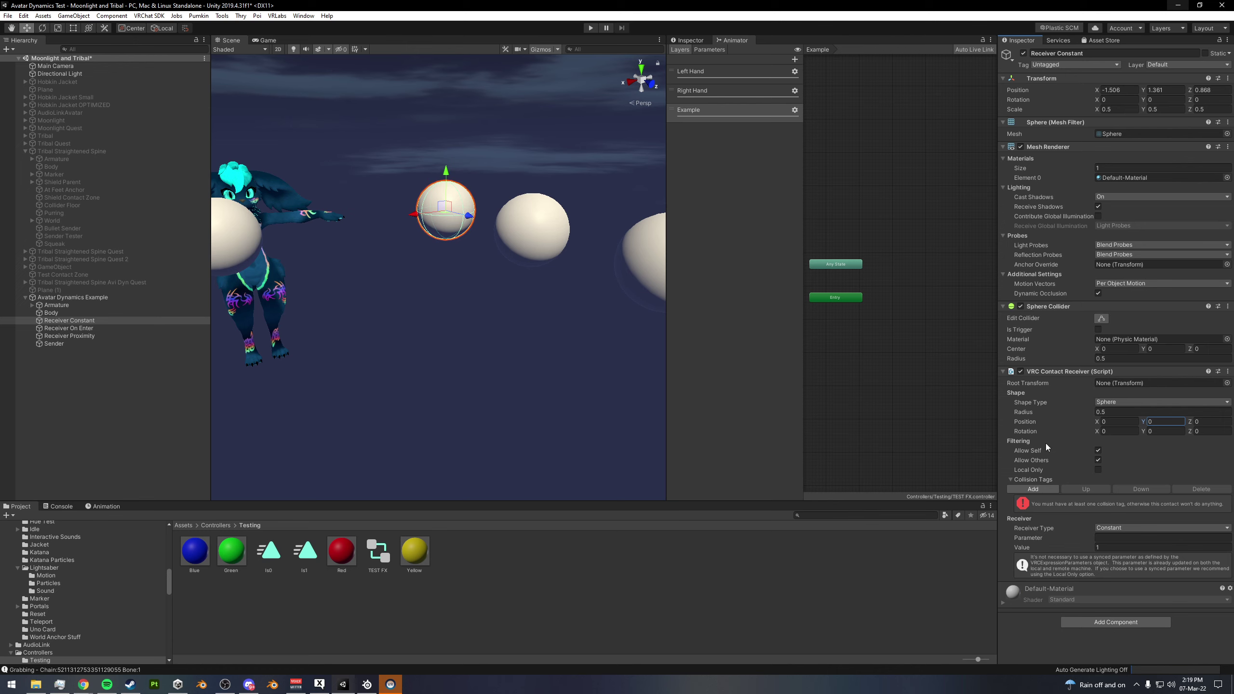
left_click_drag(1097, 431, 1029, 441)
left_click_drag(491, 336, 530, 344, "alt")
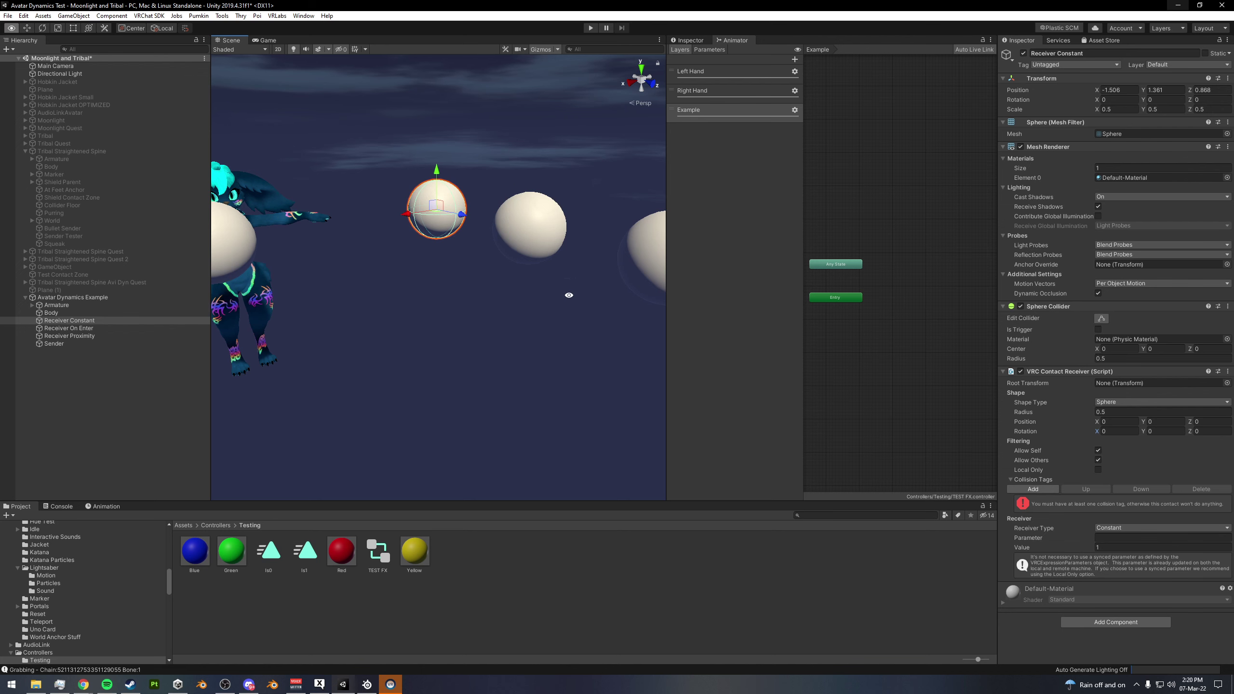
left_click_drag(567, 292, 537, 287, "alt")
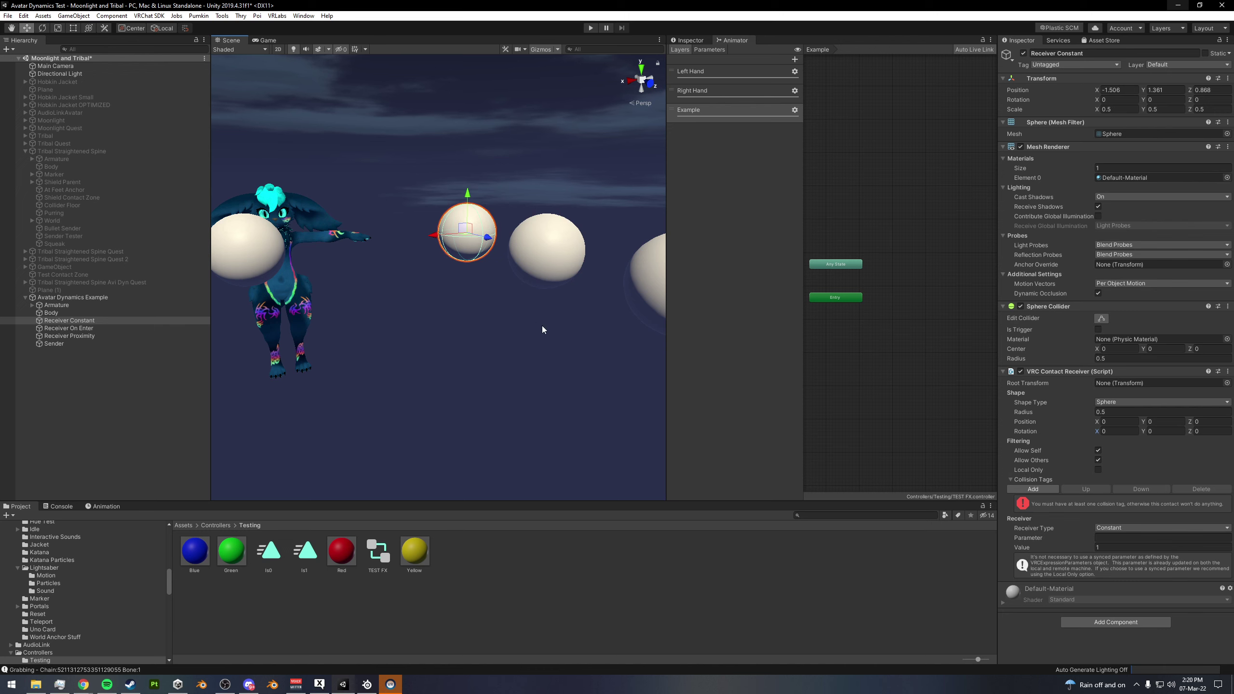
mouse_move(520, 345)
middle_mouse_down()
mouse_move(506, 328)
mouse_move(512, 366)
mouse_move(534, 331)
middle_mouse_up()
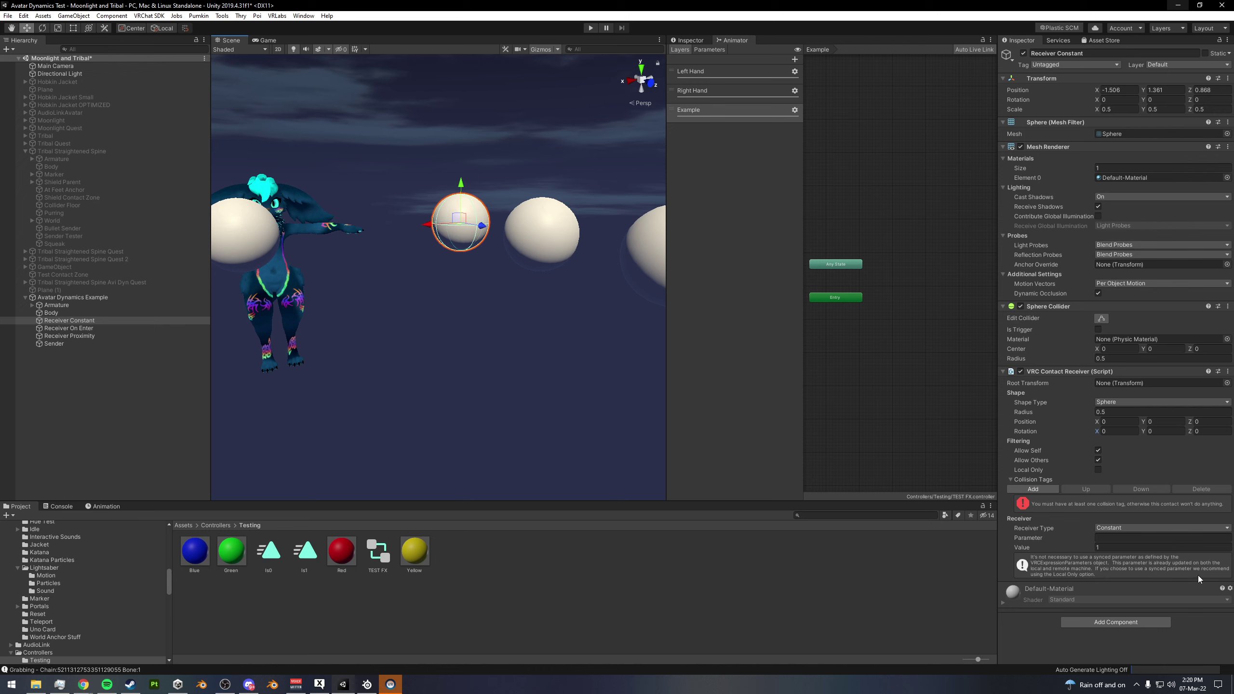
left_click_drag(595, 456, 483, 354, "alt")
mouse_move(500, 369)
right_mouse_down("alt")
mouse_move(510, 449)
mouse_move(466, 394)
mouse_move(559, 408)
mouse_move(542, 418)
mouse_move(518, 369)
right_mouse_up("alt")
left_click_drag(481, 374, 556, 368, "alt")
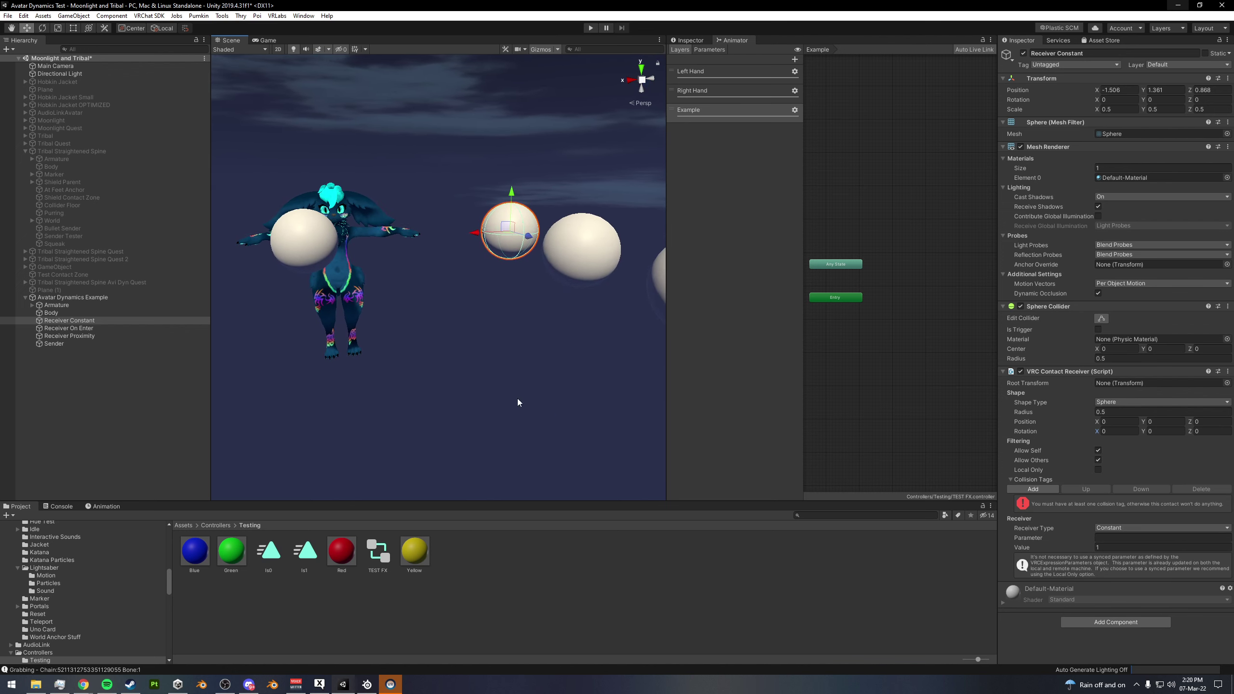
- Add a VRC Contact Receiver component to both the Receiver On Enter and Receiver Proximity spheres
left_click_drag(498, 302, 613, 323, "alt")
left_click(566, 250)
left_click(1104, 404)
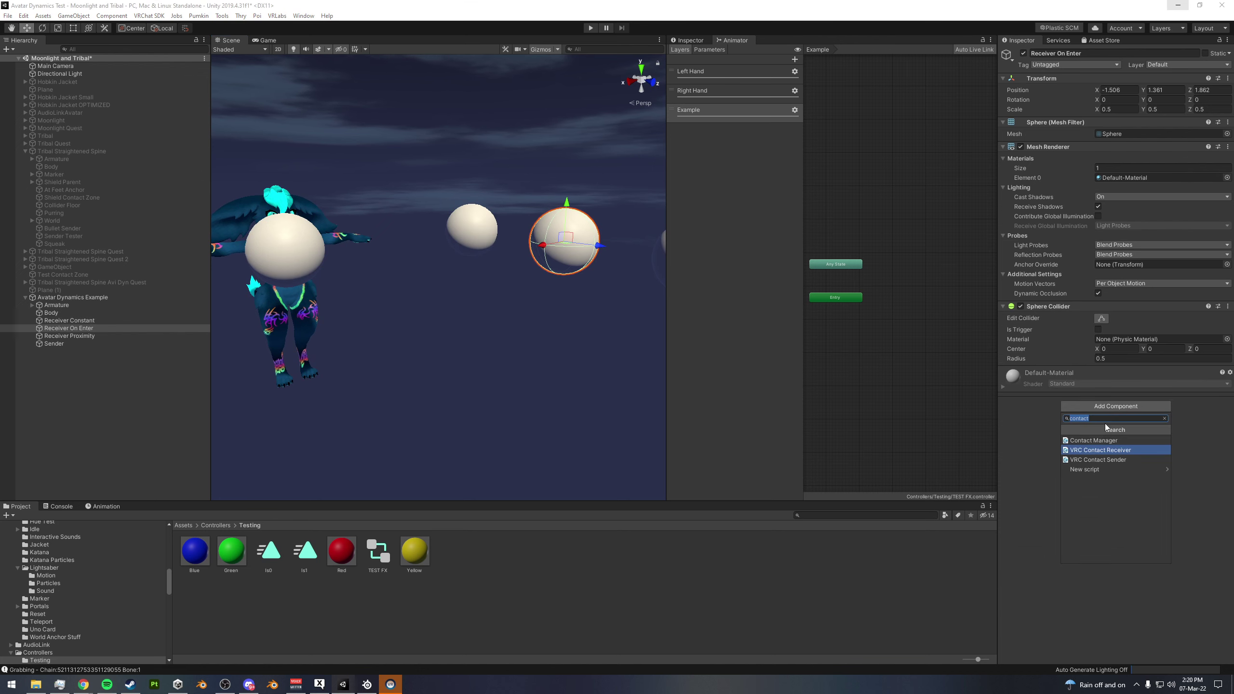
left_click(1107, 451)
left_click_drag(565, 368, 468, 355, "alt")
left_click(573, 242)
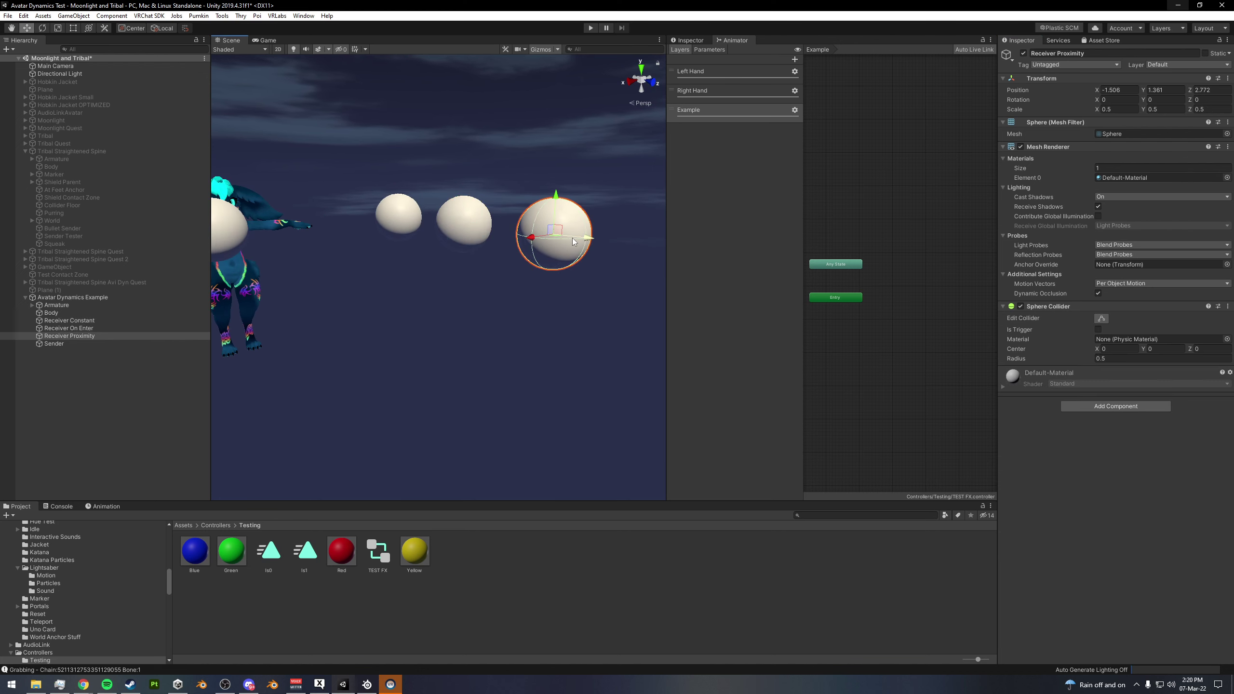
left_click(1112, 403)
left_click(1106, 448)
- Set the receiver type to On Enter on the Receiver On Enter sphere and to Proximity on the Receiver Proximity sphere
left_click_drag(532, 322, 595, 334, "alt")
left_click(399, 213)
left_click_drag(399, 213, 470, 262, "alt")
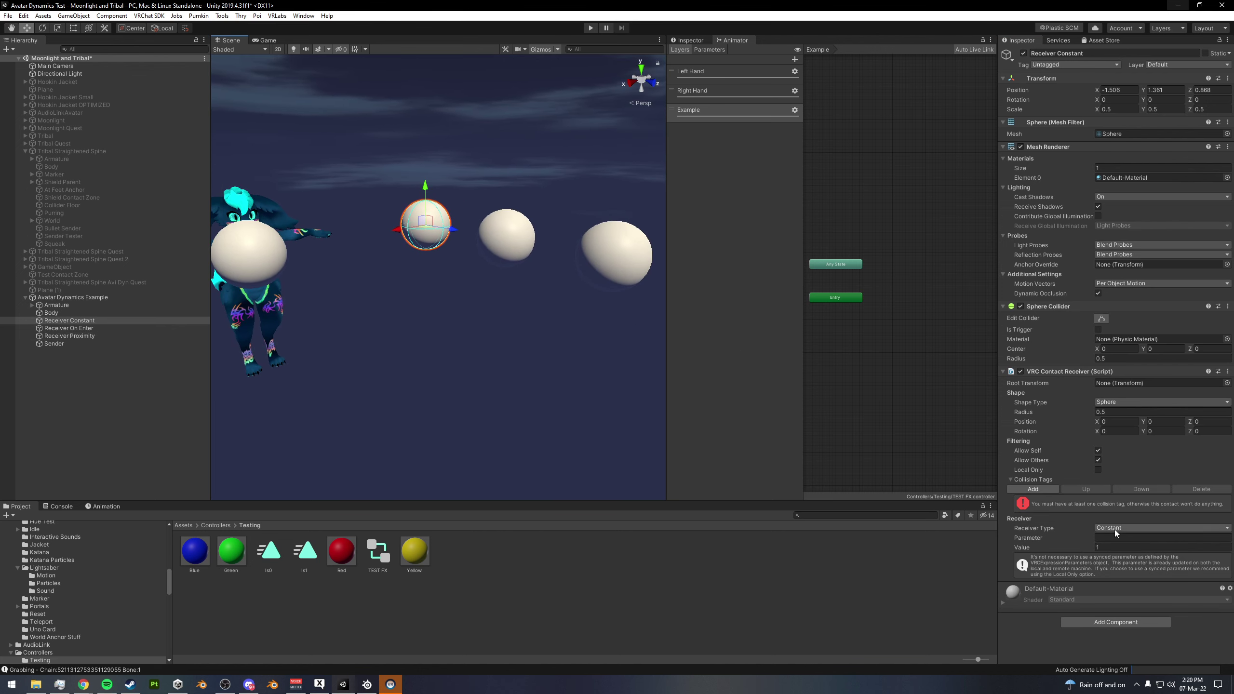
left_click(484, 229)
left_click(1114, 528)
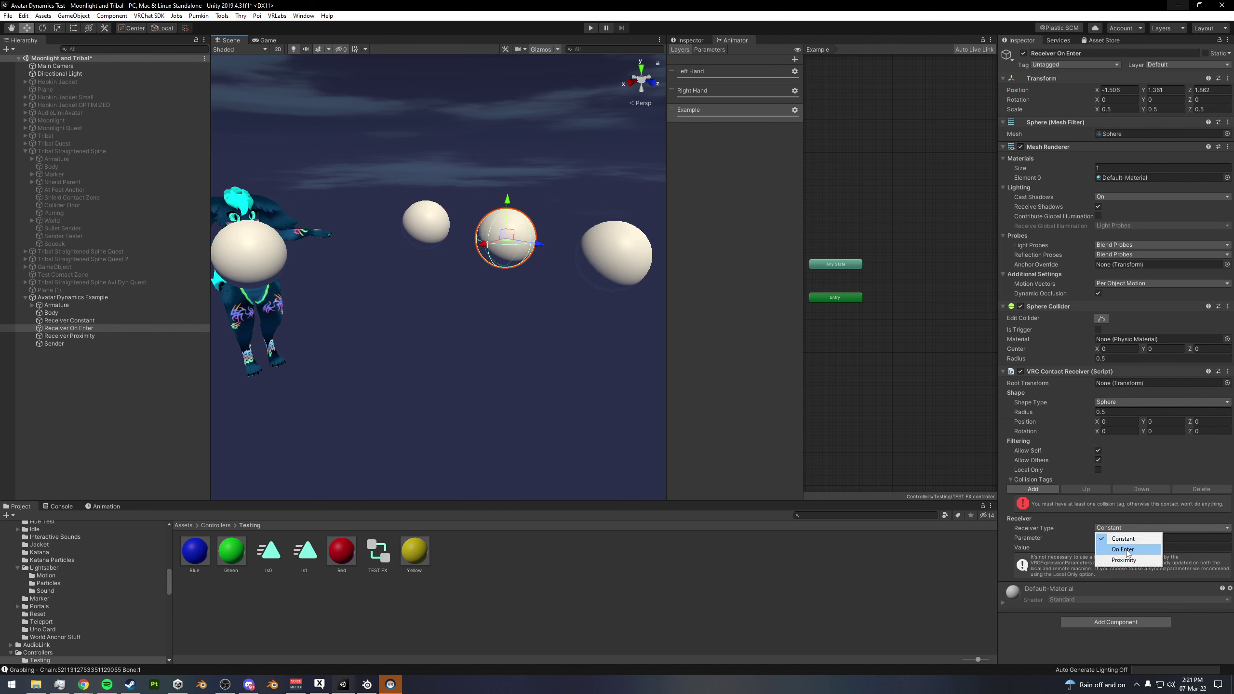
left_click(1126, 550)
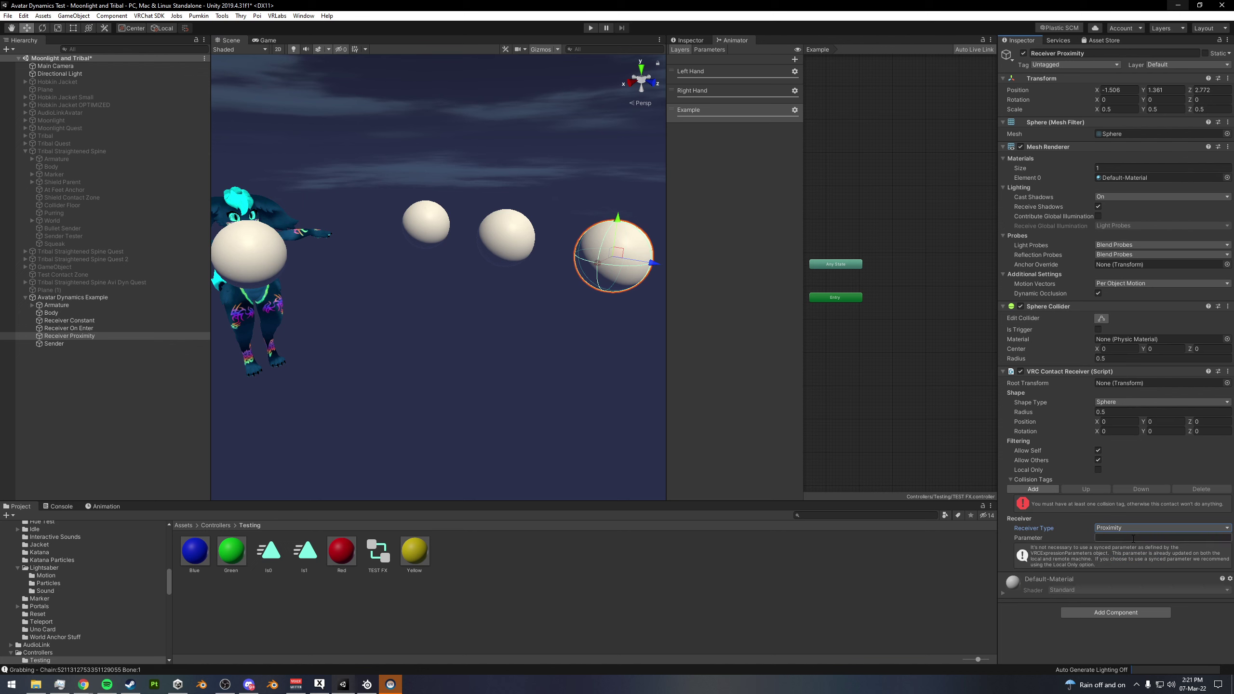
- Look up the animator parameters and set the Receiver Constant sphere's contact receiver parameter to Contact
left_click(426, 223)
middle_click_drag(444, 253, 510, 287)
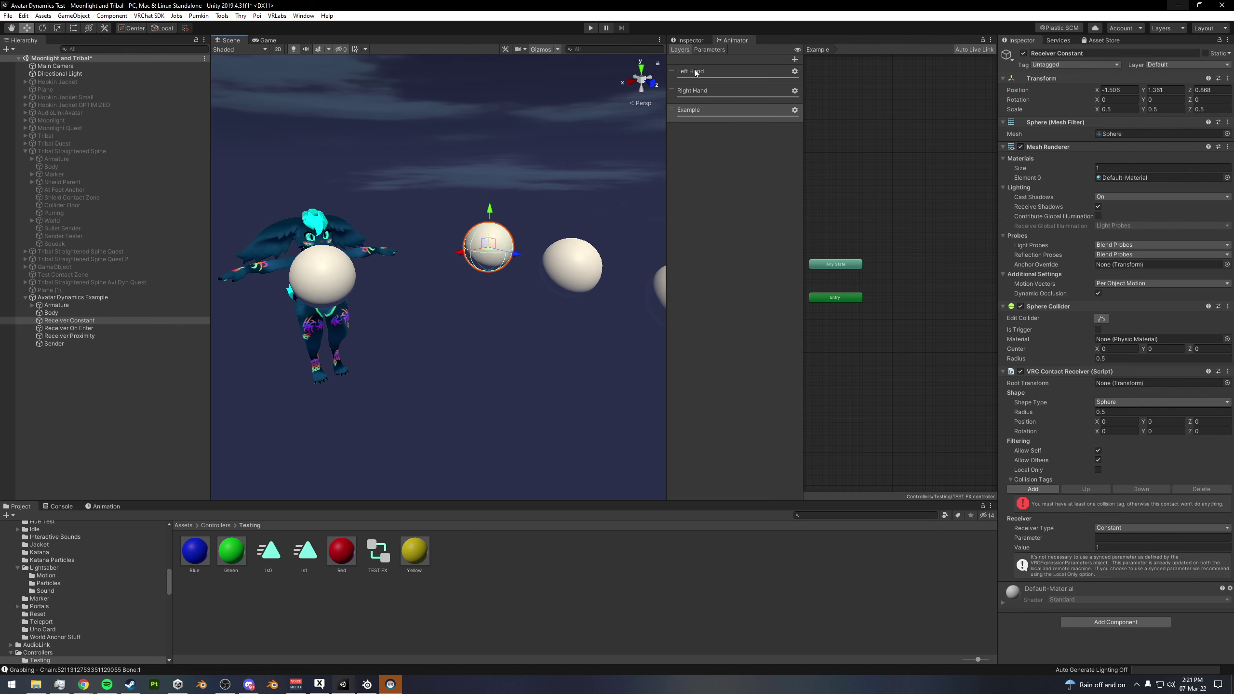
left_click(701, 50)
mouse_move(510, 266)
left_mouse_down("alt")
mouse_move(539, 254)
mouse_move(517, 247)
left_mouse_up("alt")
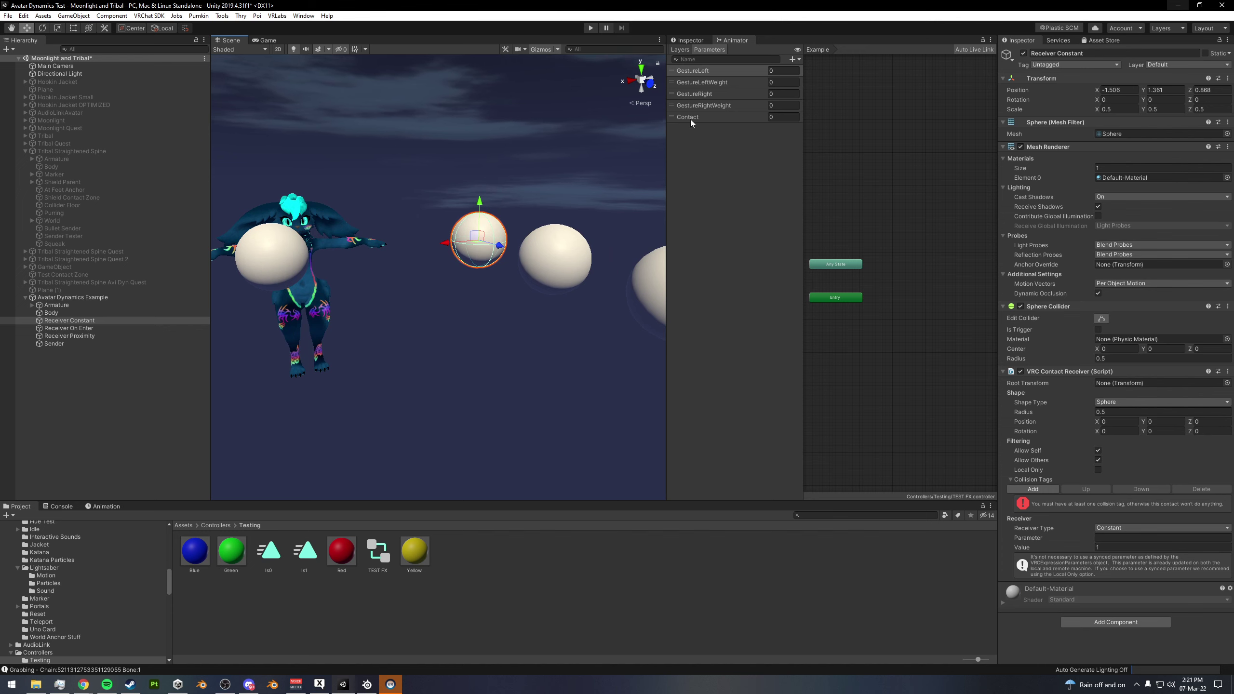
left_click(1108, 537)
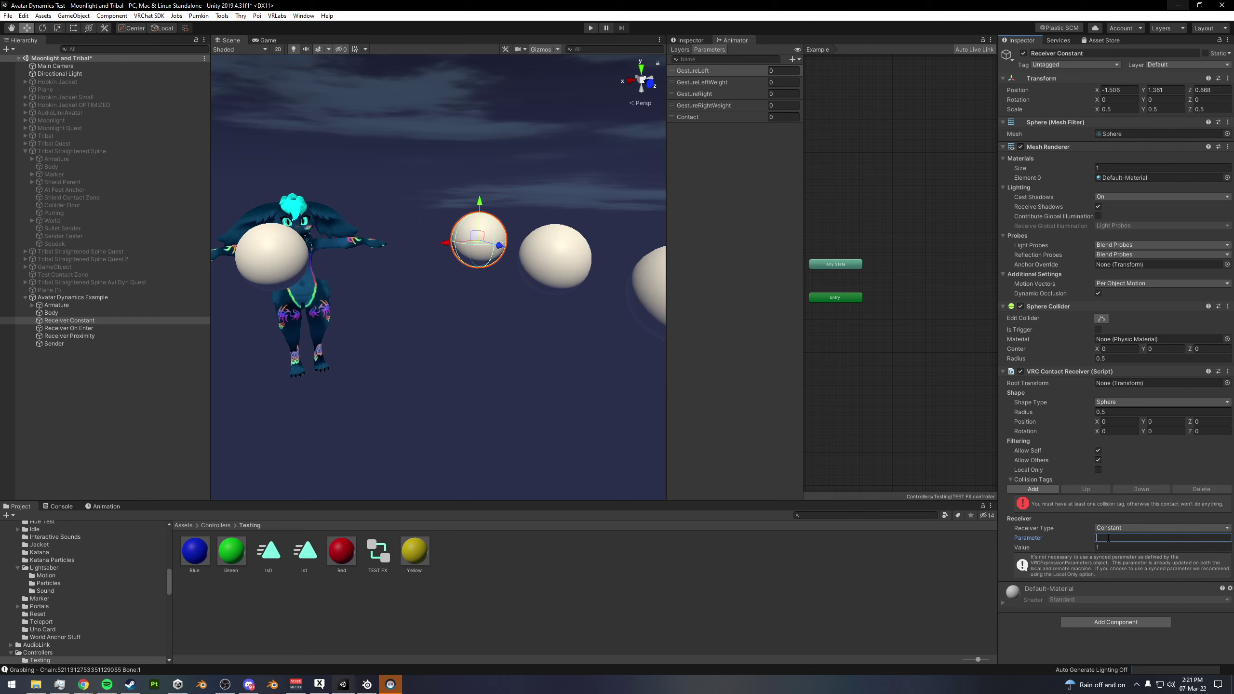
type("Contact")
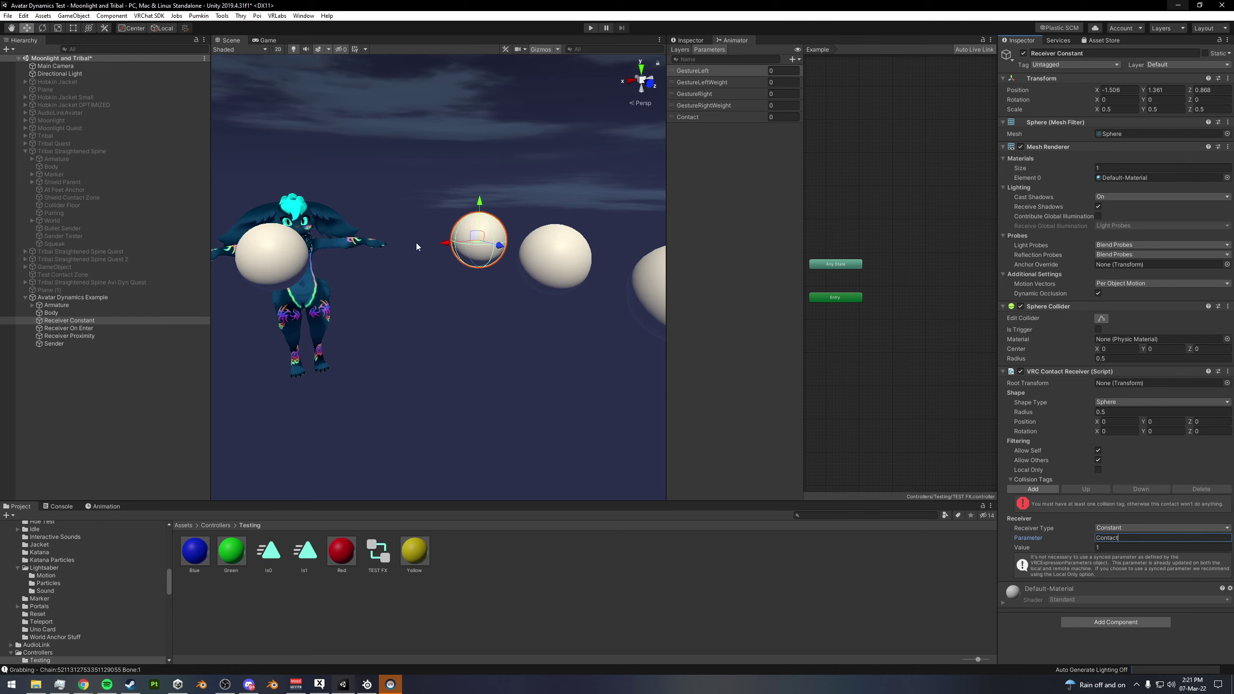
left_click_drag(417, 243, 385, 263, "alt")
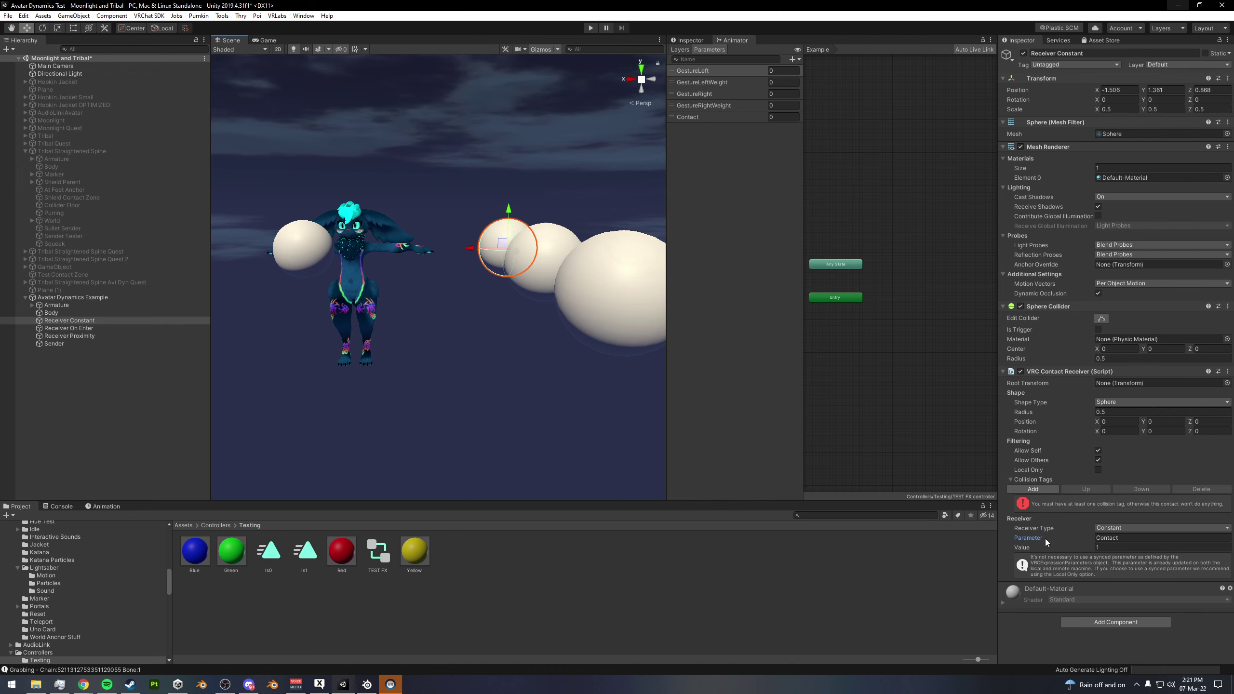
- Try fractional values such as .75 for the Receiver Constant contact receiver's Value and set it back to 1
left_click(1110, 547)
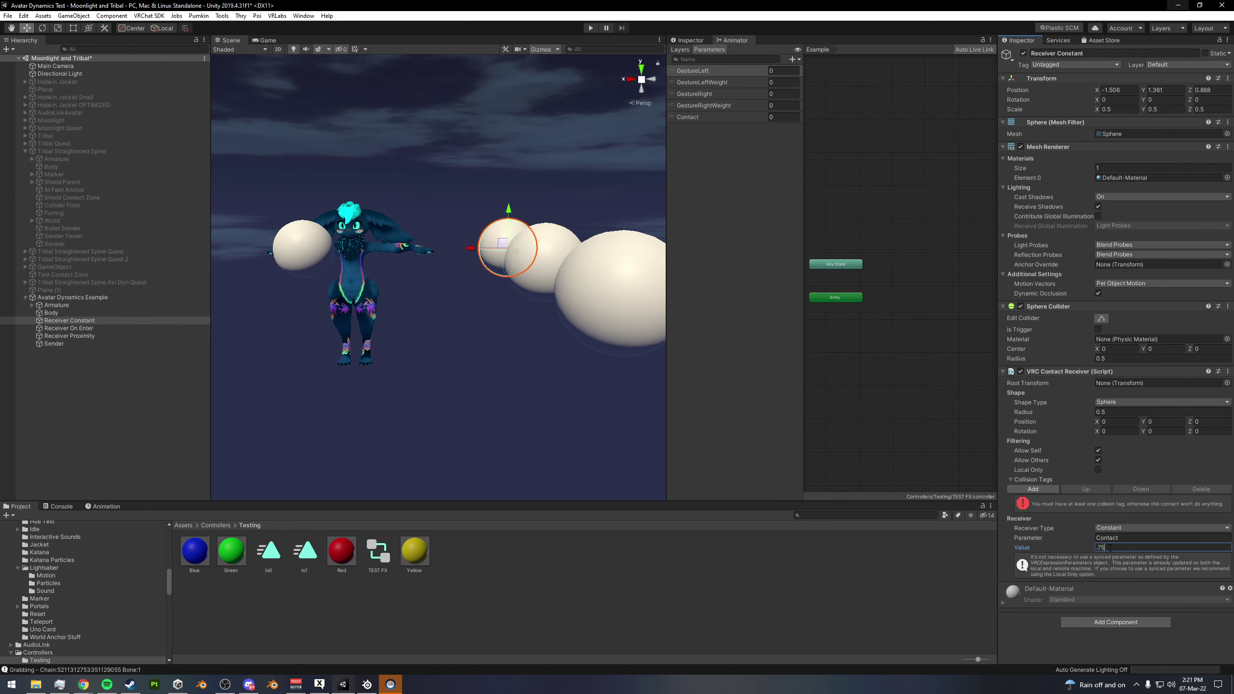
type(".7")
key("BackSpace")
type("2")
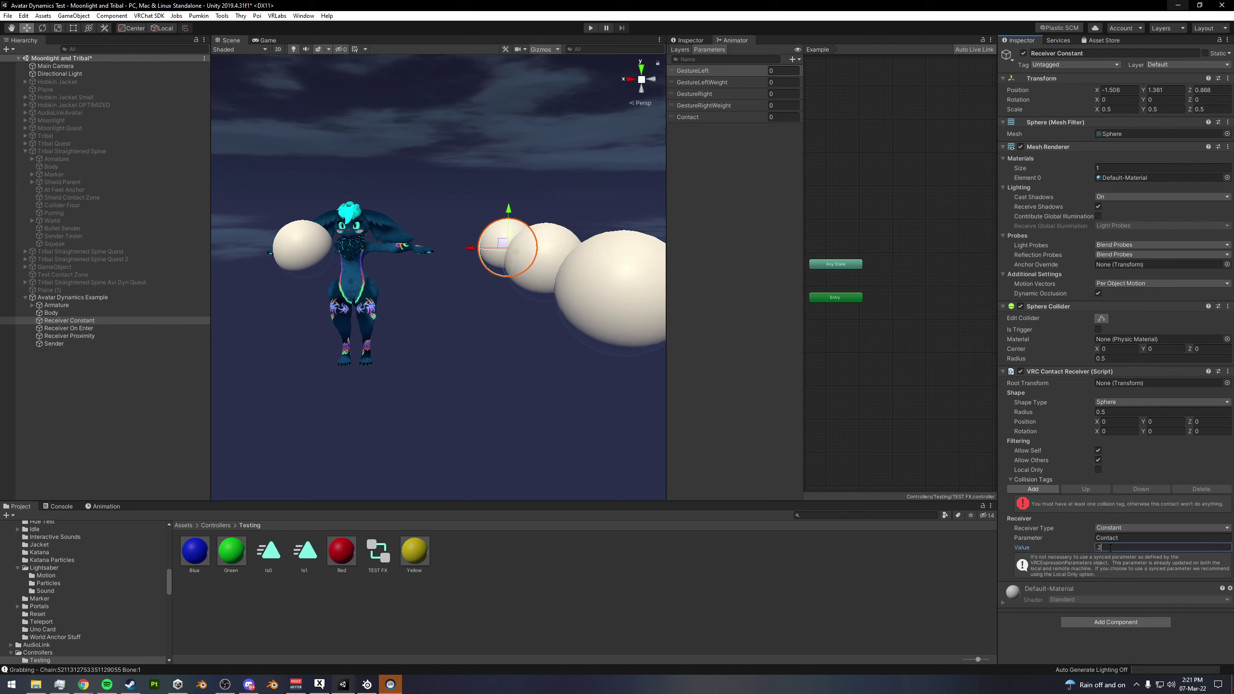
type("6")
key("BackSpace")
key("BackSpace")
key("BackSpace")
type("1")
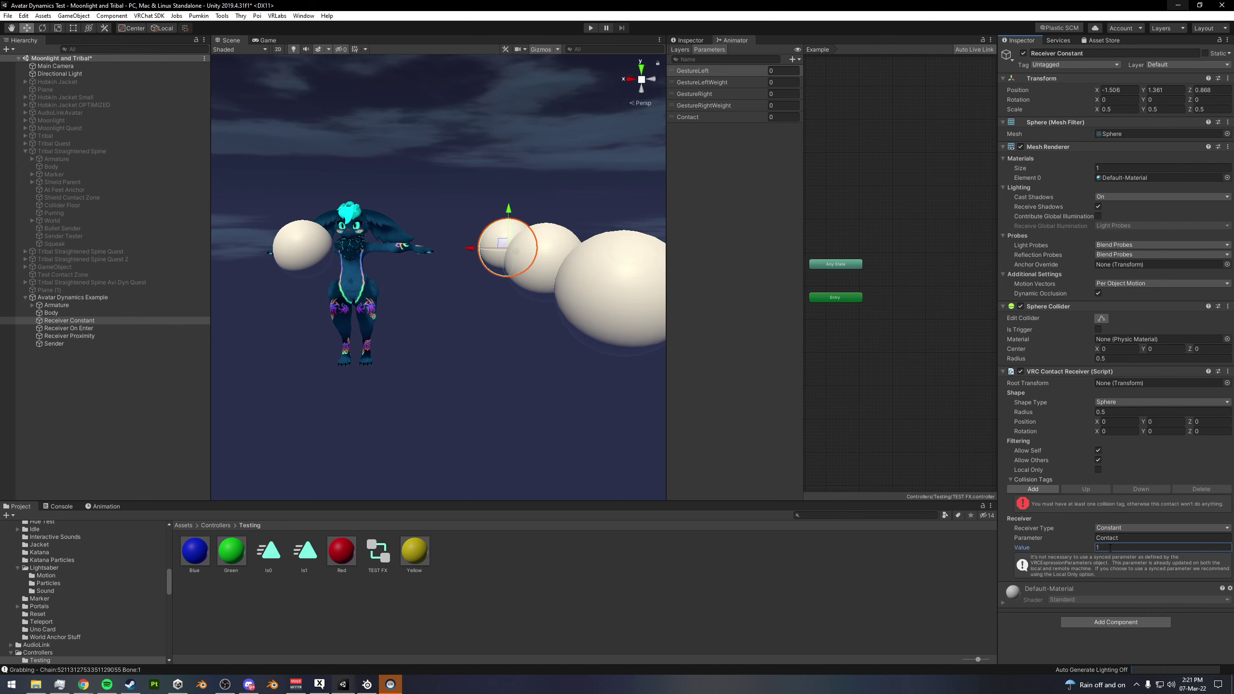
- Set the Receiver On Enter sphere's contact receiver parameter to Contact
left_click_drag(474, 320, 591, 295, "alt")
left_click(546, 268)
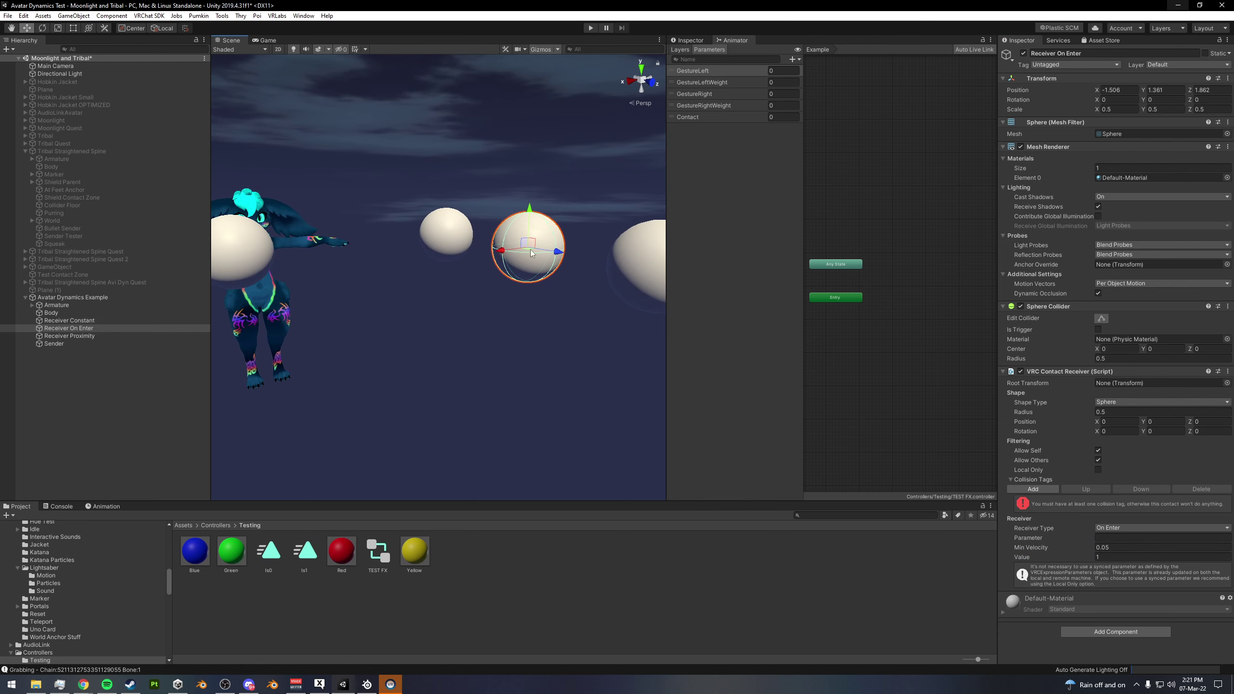
left_click(1109, 538)
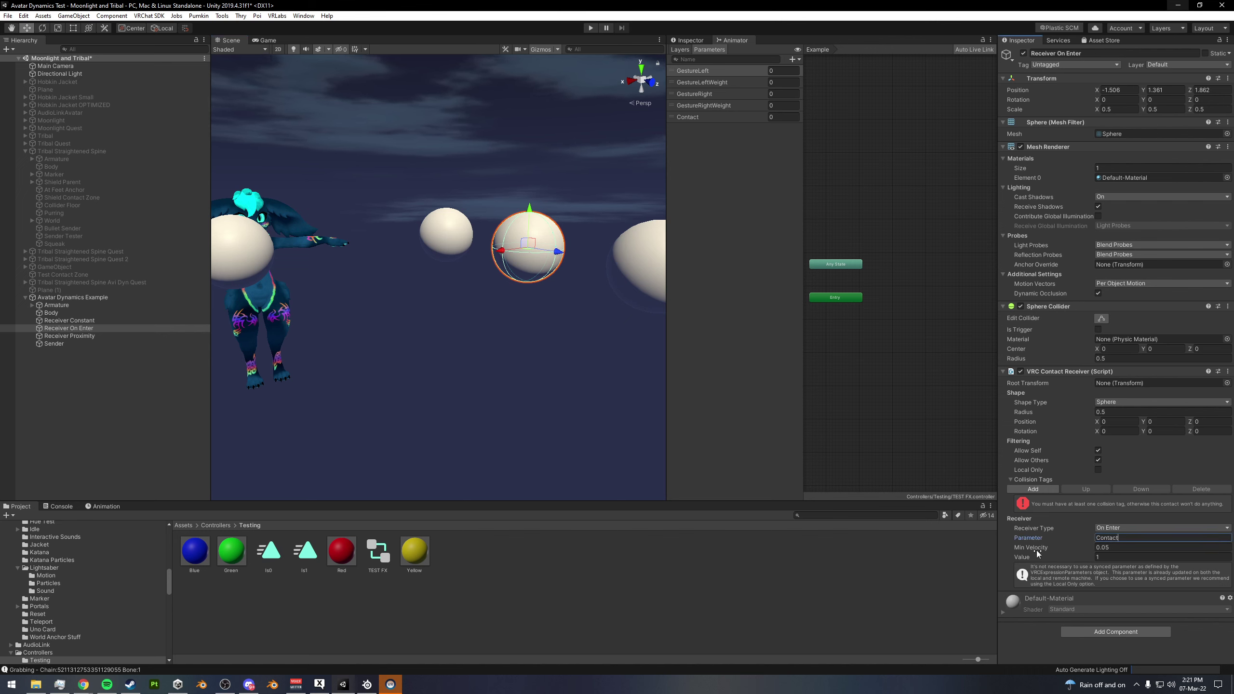
left_click_drag(603, 360, 500, 340, "alt")
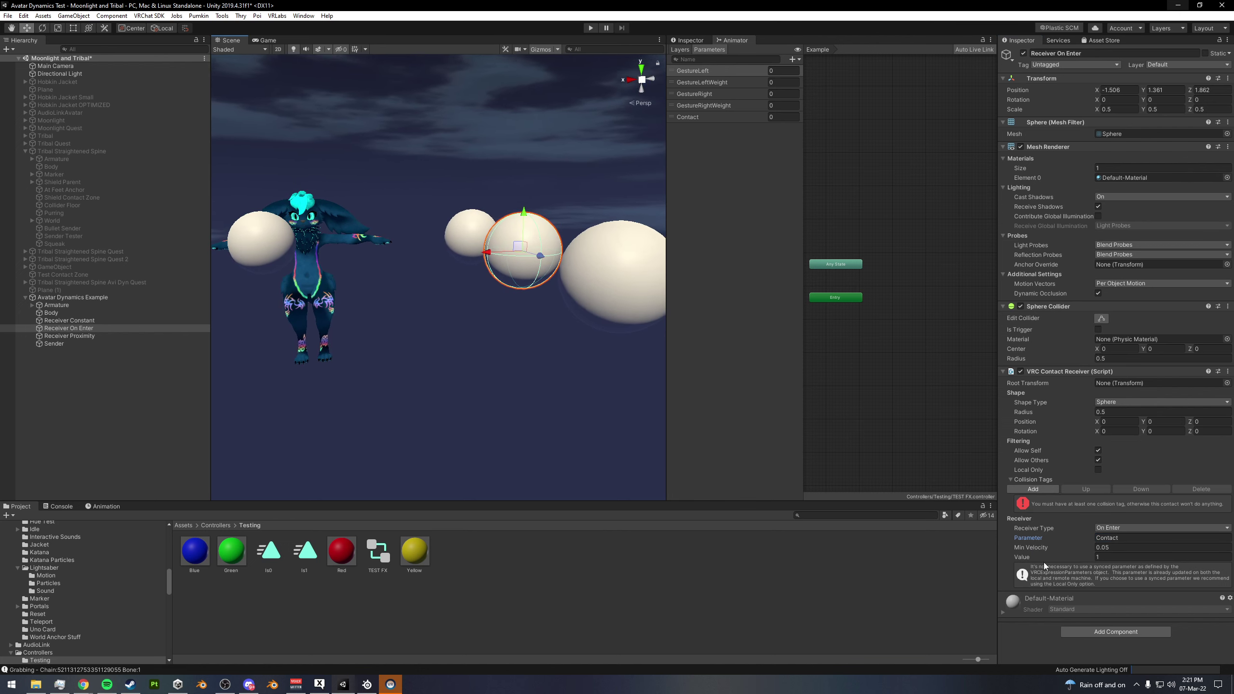
- Try a minimum velocity of 20 on the Receiver On Enter sphere's contact receiver
left_click(1119, 548)
type("20")
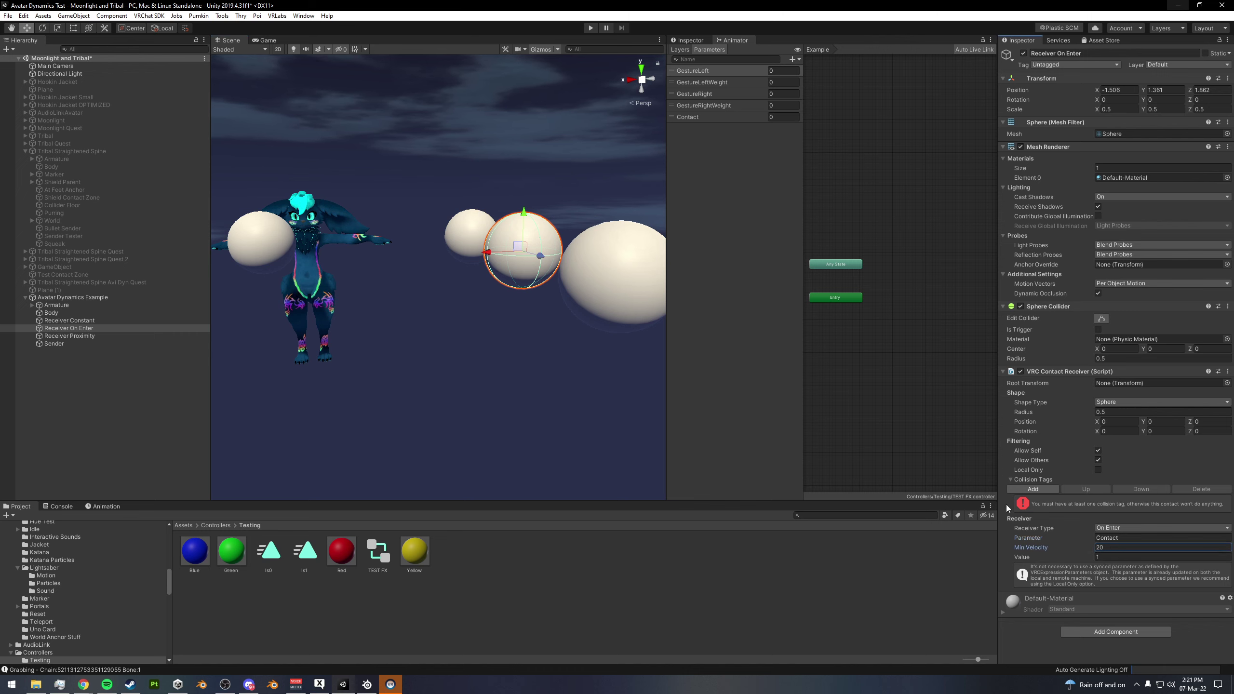
left_click_drag(513, 254, 482, 256, "alt")
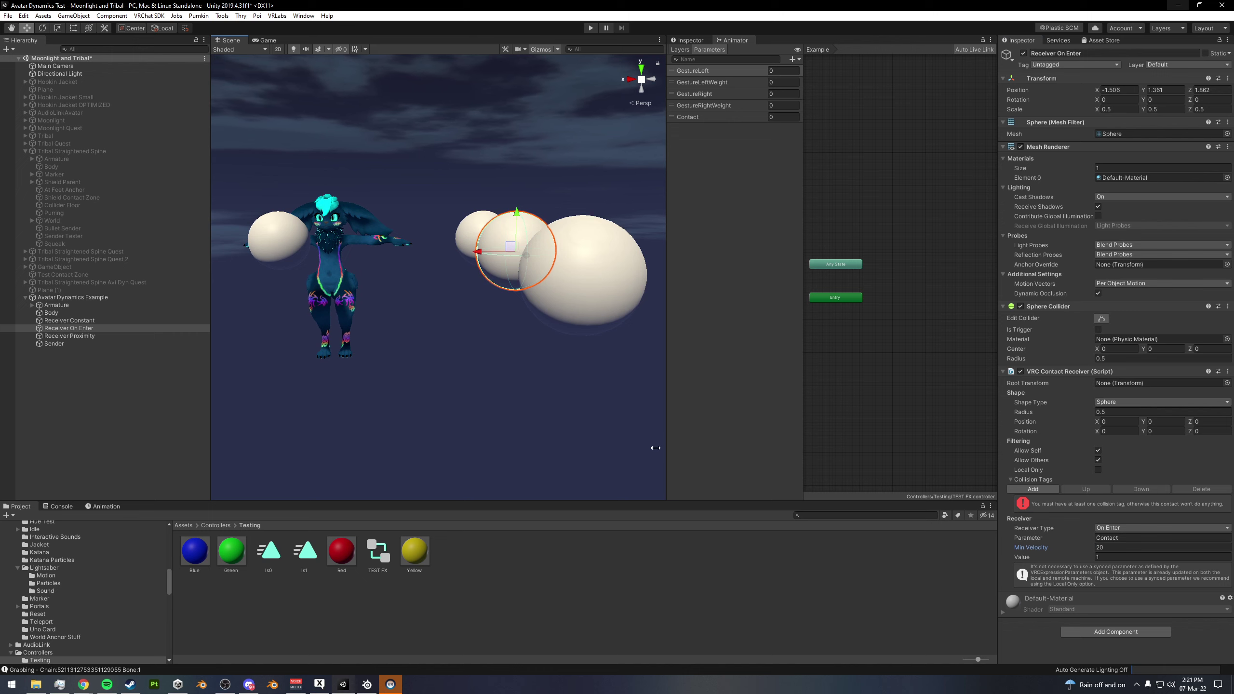
key("alt")
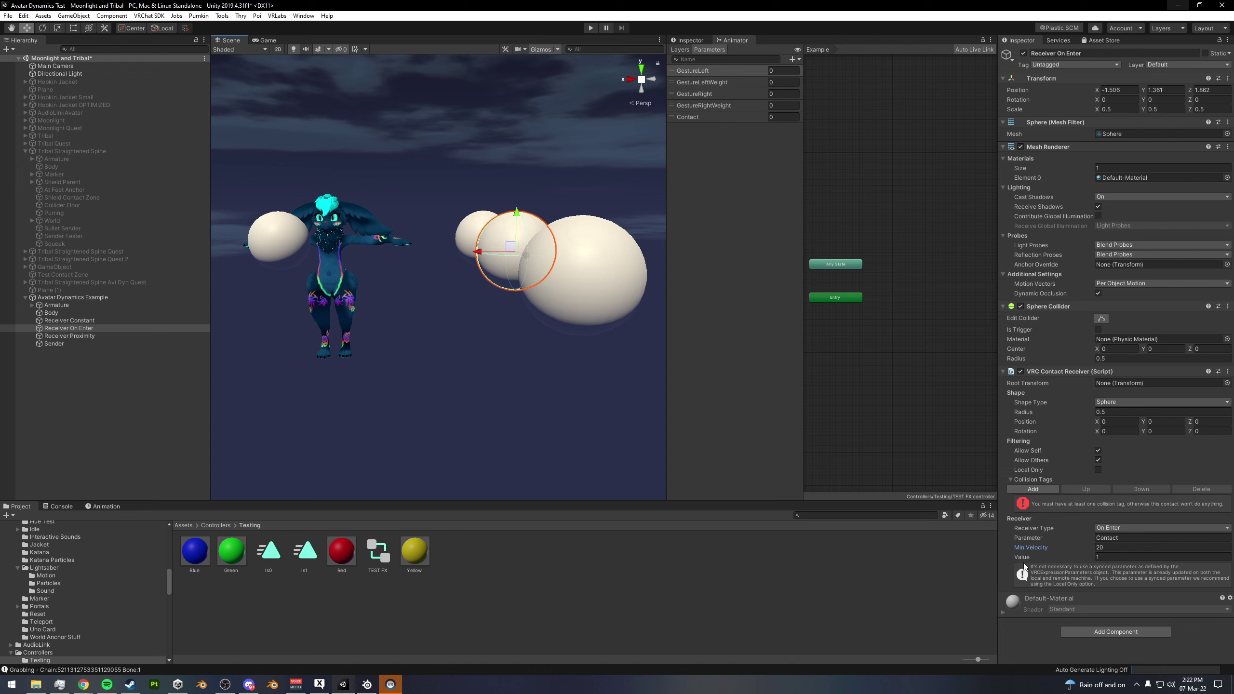
- Set the Receiver On Enter contact receiver's minimum velocity to 1
left_click(1112, 547)
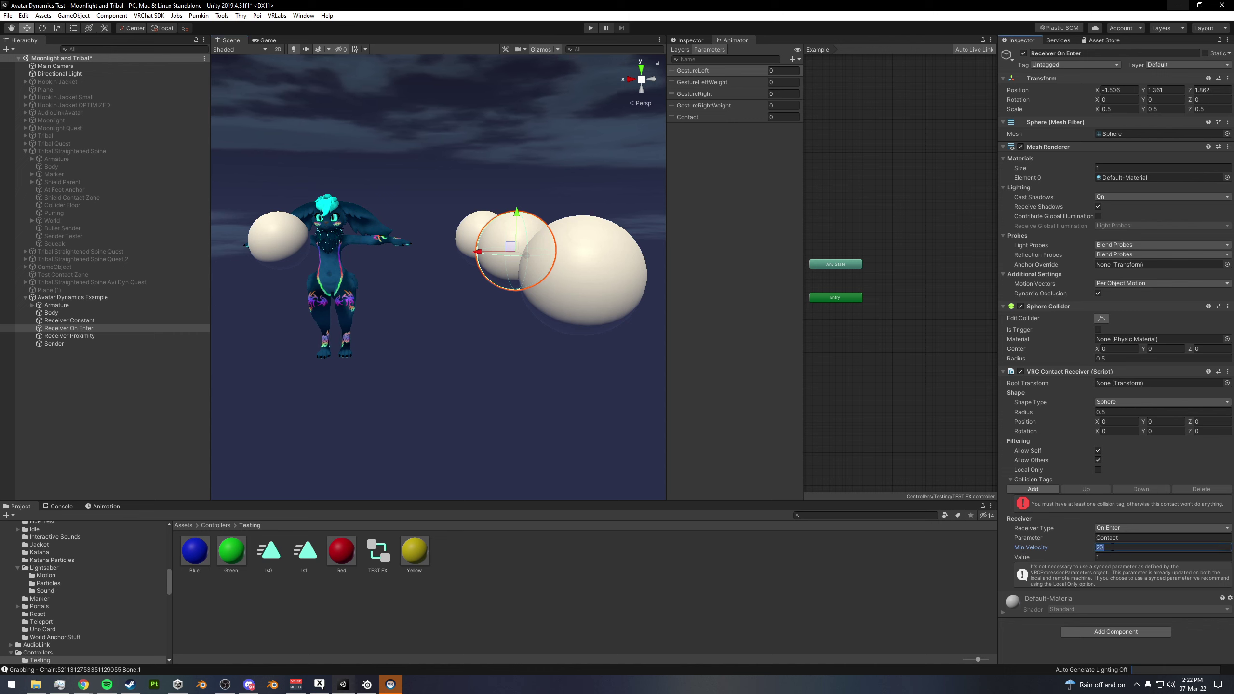
type(".00")
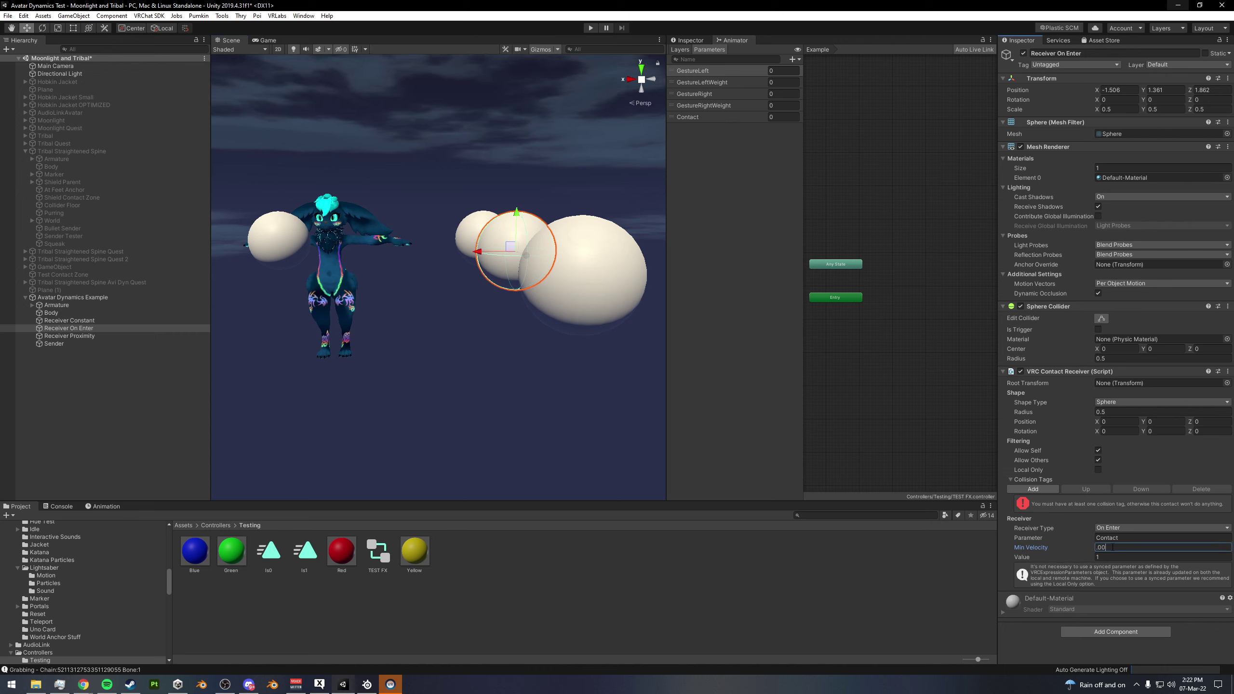
key("BackSpace")
key("BackSpace")
key("BackSpace")
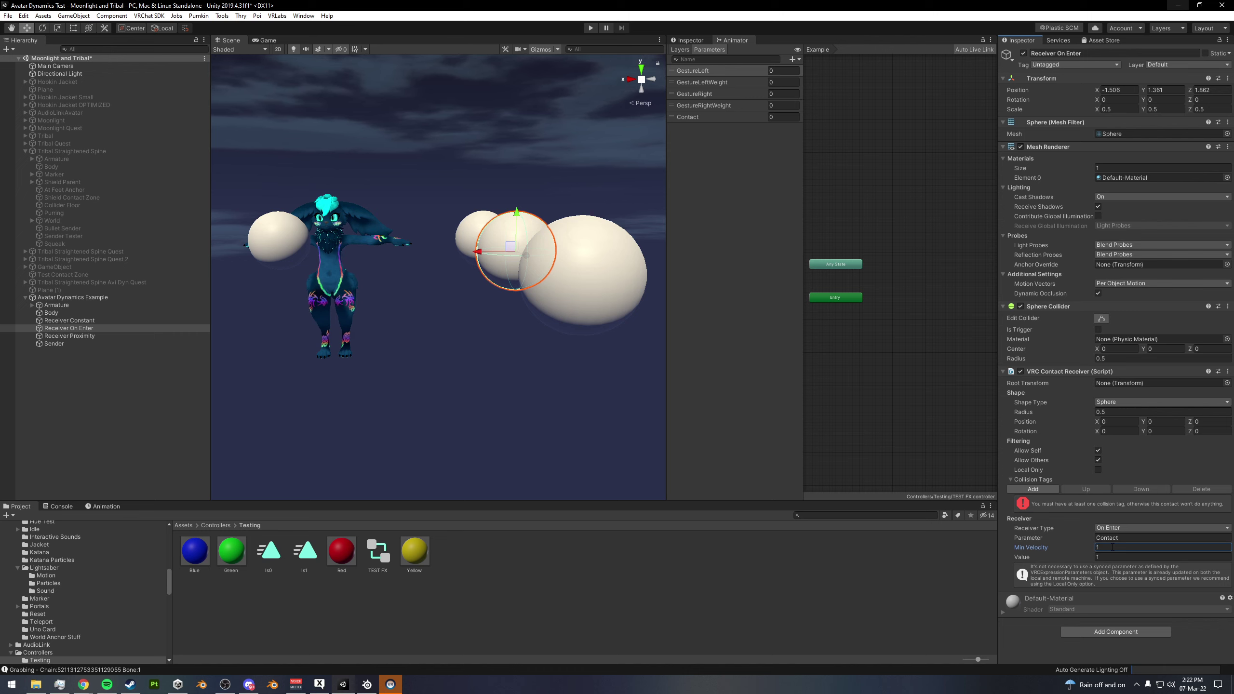
- Set the Receiver Proximity sphere's contact receiver parameter to Contact
left_click_drag(457, 366, 495, 350, "alt")
left_click(621, 294)
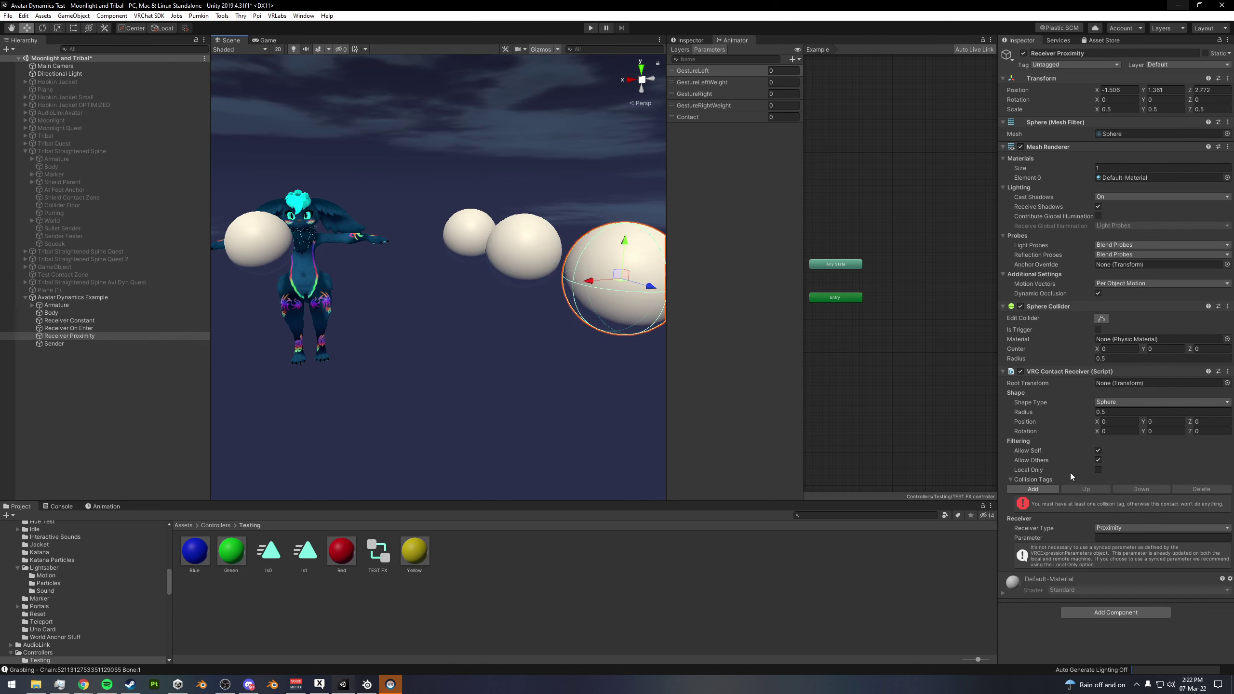
left_click_drag(591, 328, 504, 313, "alt")
right_click_drag(503, 312, 500, 313, "alt")
scroll(500, 313, "up", 3)
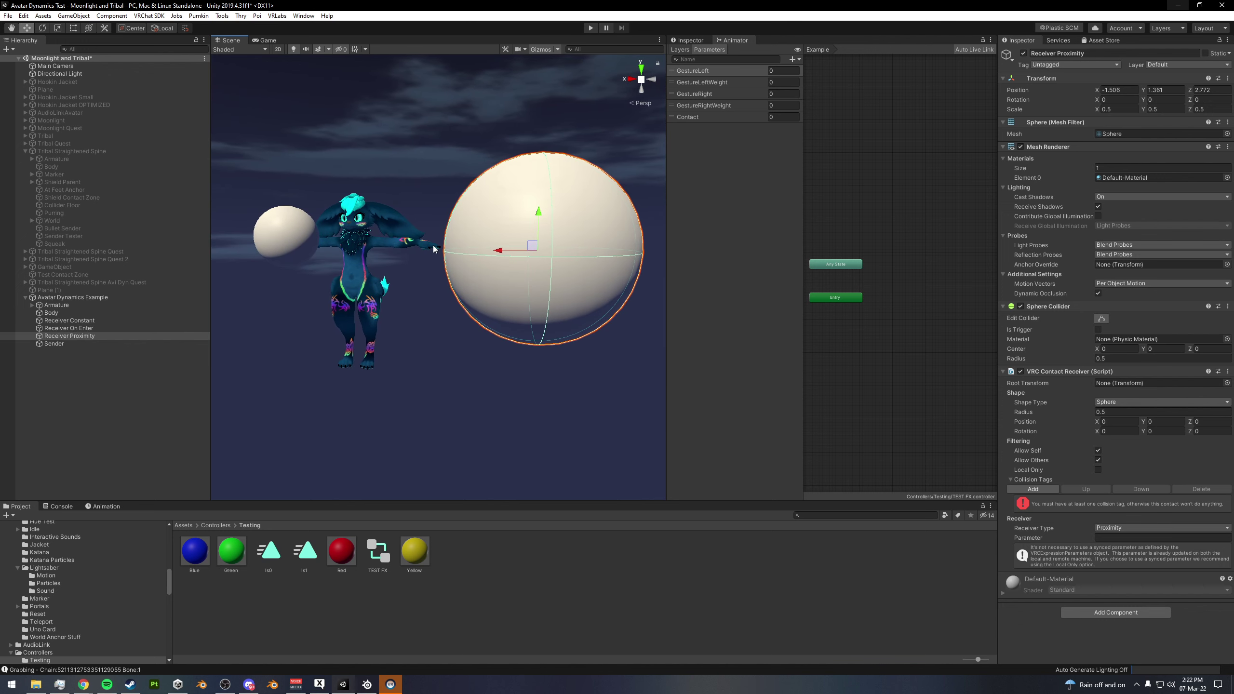
left_click_drag(433, 244, 429, 244, "alt")
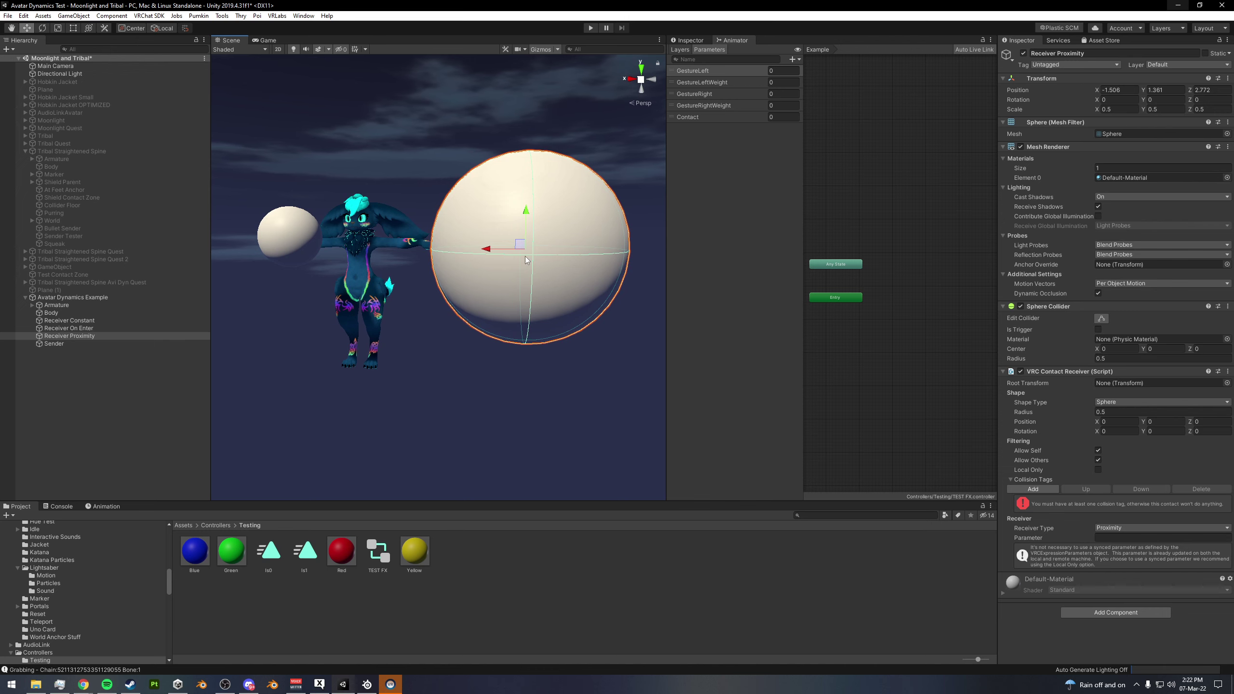
left_click_drag(438, 273, 505, 287, "alt")
left_click_drag(583, 307, 539, 292, "alt")
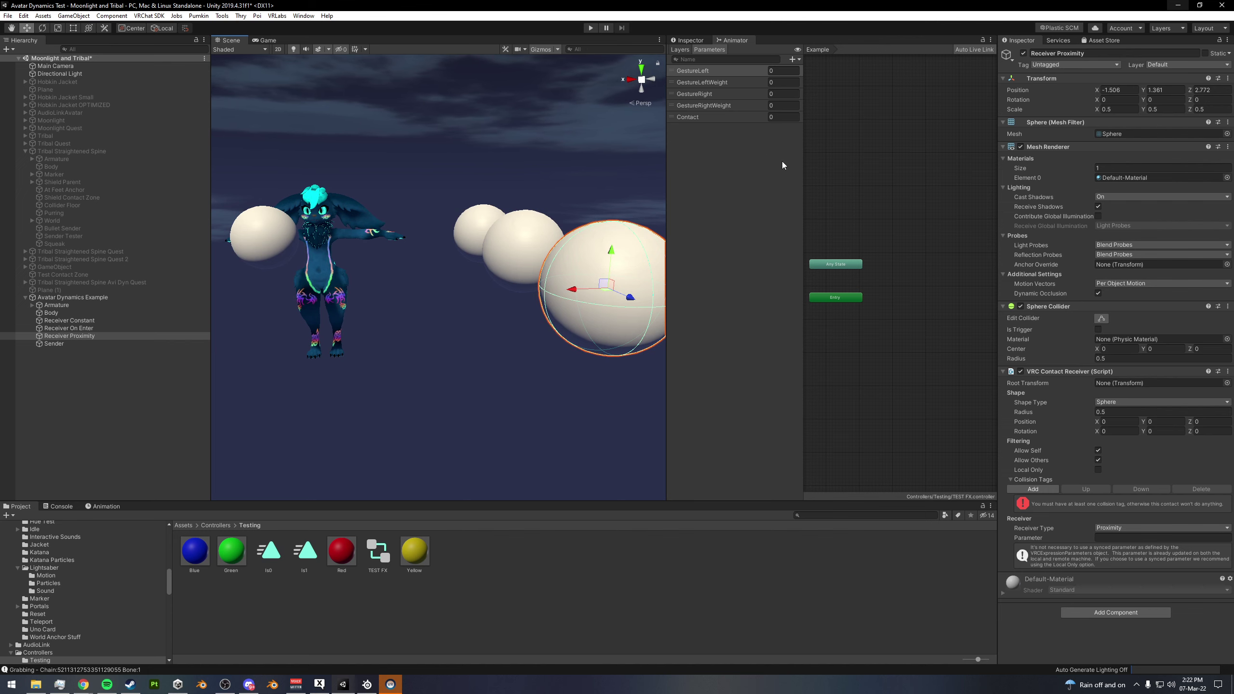
left_click(1113, 538)
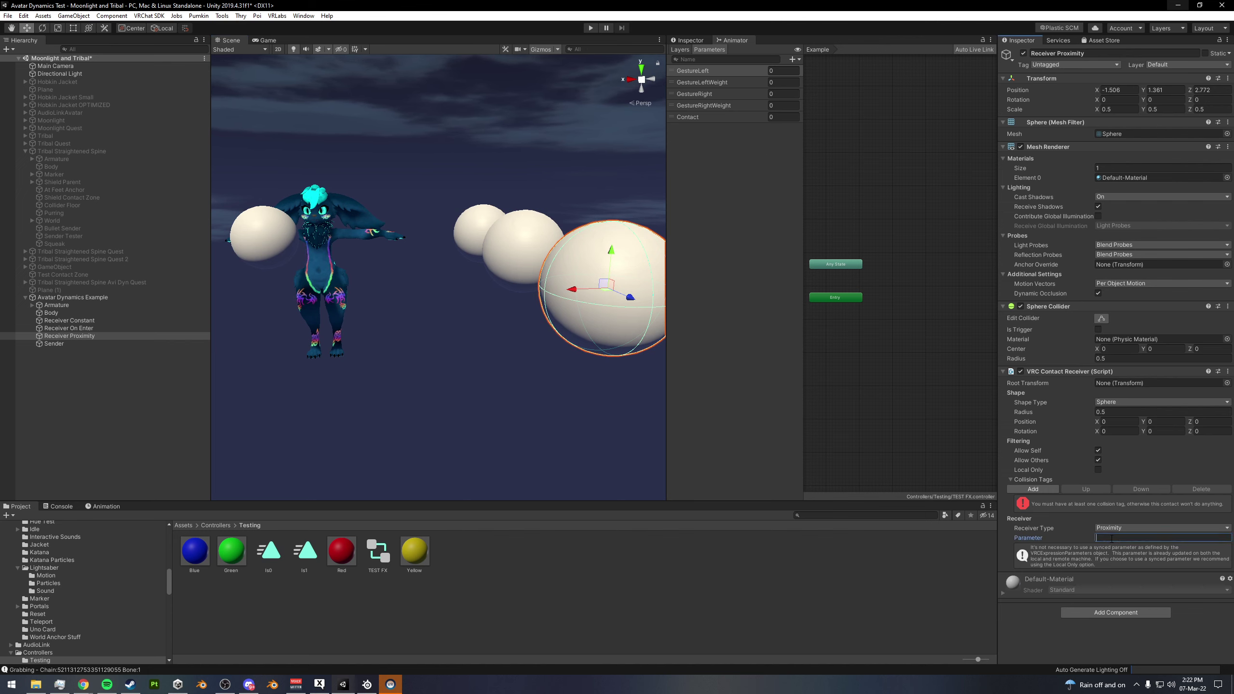
type("Contact")
- Add a Finger Index collision tag to the Receiver Constant sphere's contact receiver
left_click_drag(629, 341, 539, 298, "alt")
left_click(445, 217)
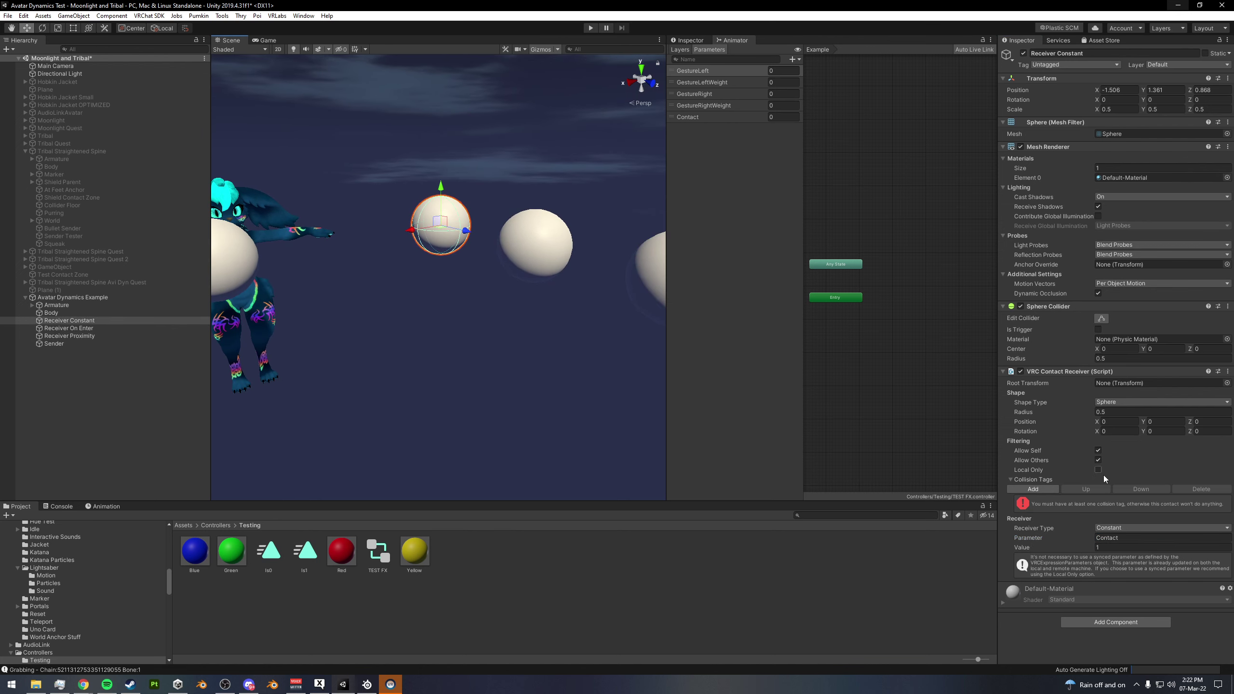
left_click(1034, 490)
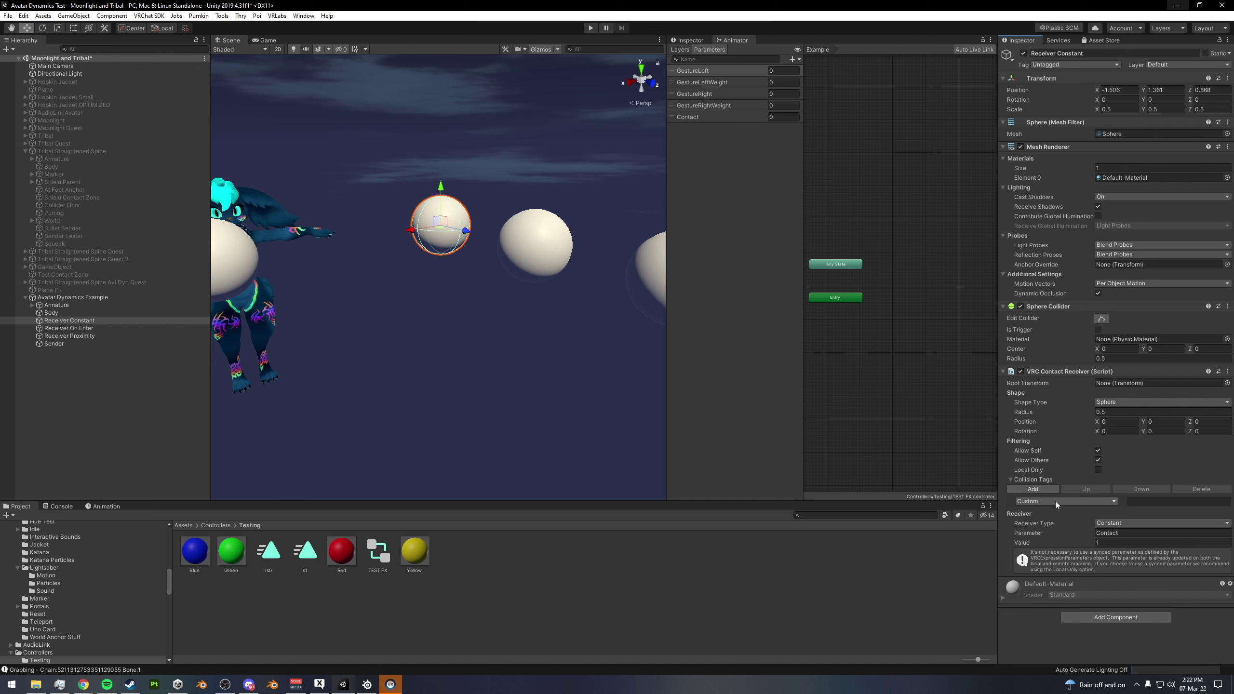
left_click(1054, 502)
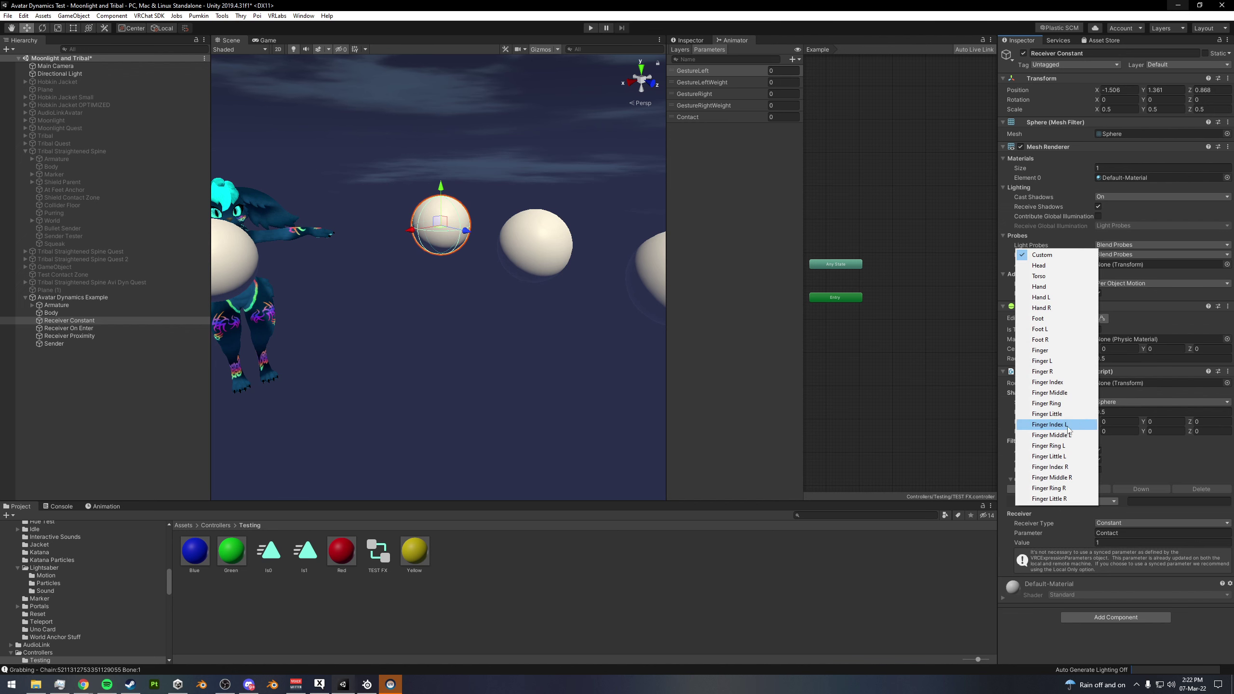
left_click(1048, 383)
- Add a Finger Index collision tag to the Receiver On Enter sphere's contact receiver
right_click_drag(570, 355, 571, 396, "alt")
left_click_drag(571, 397, 518, 341, "alt")
left_click_drag(594, 336, 523, 277, "alt")
left_click(523, 277)
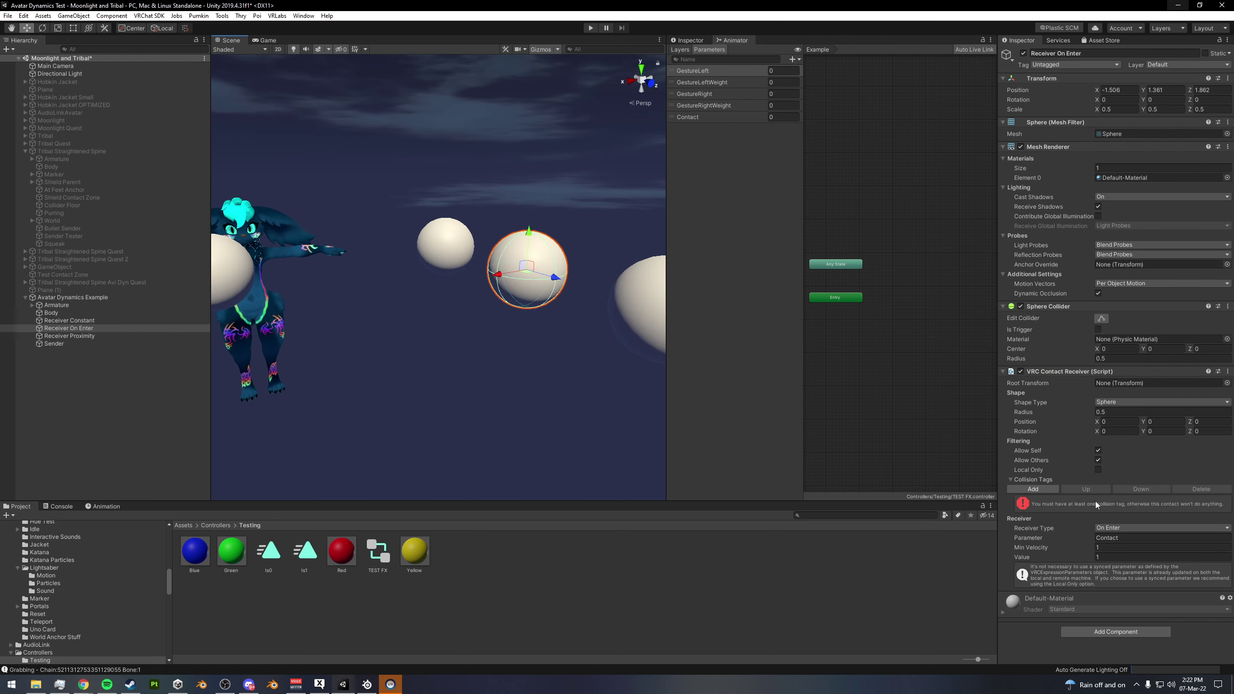
left_click(1044, 489)
left_click(1060, 500)
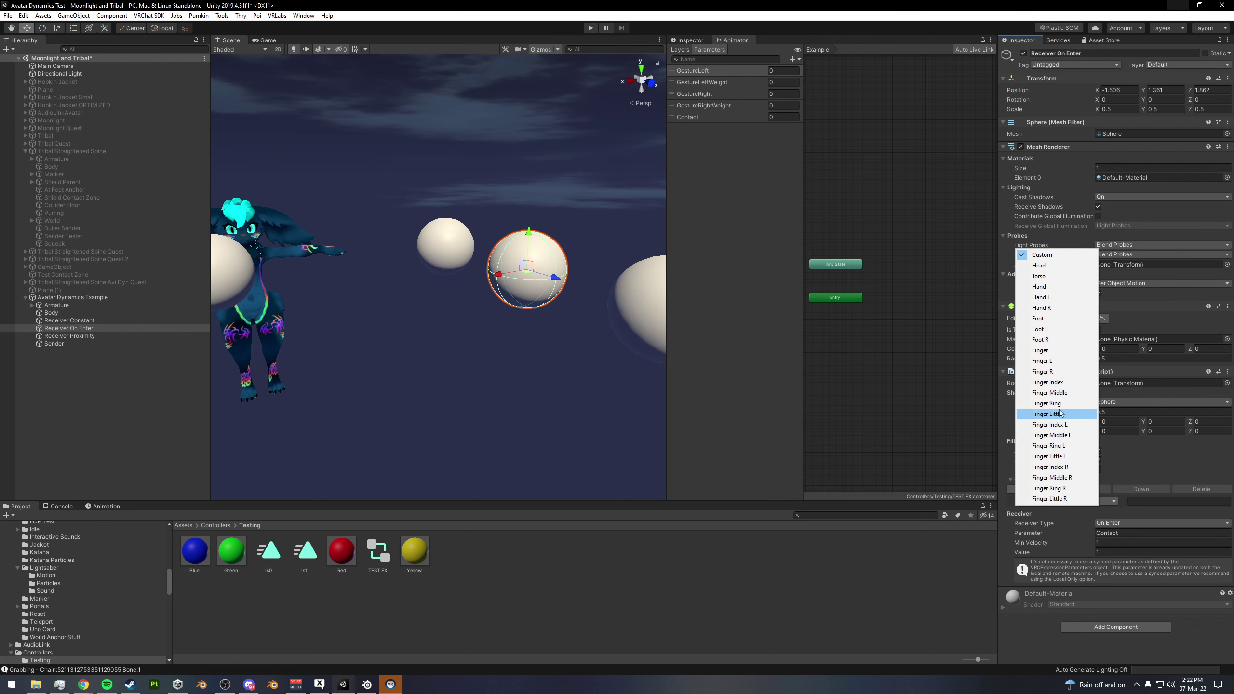
left_click(1048, 382)
- Add a Finger Index collision tag to the Receiver Proximity sphere's contact receiver
left_click(643, 322)
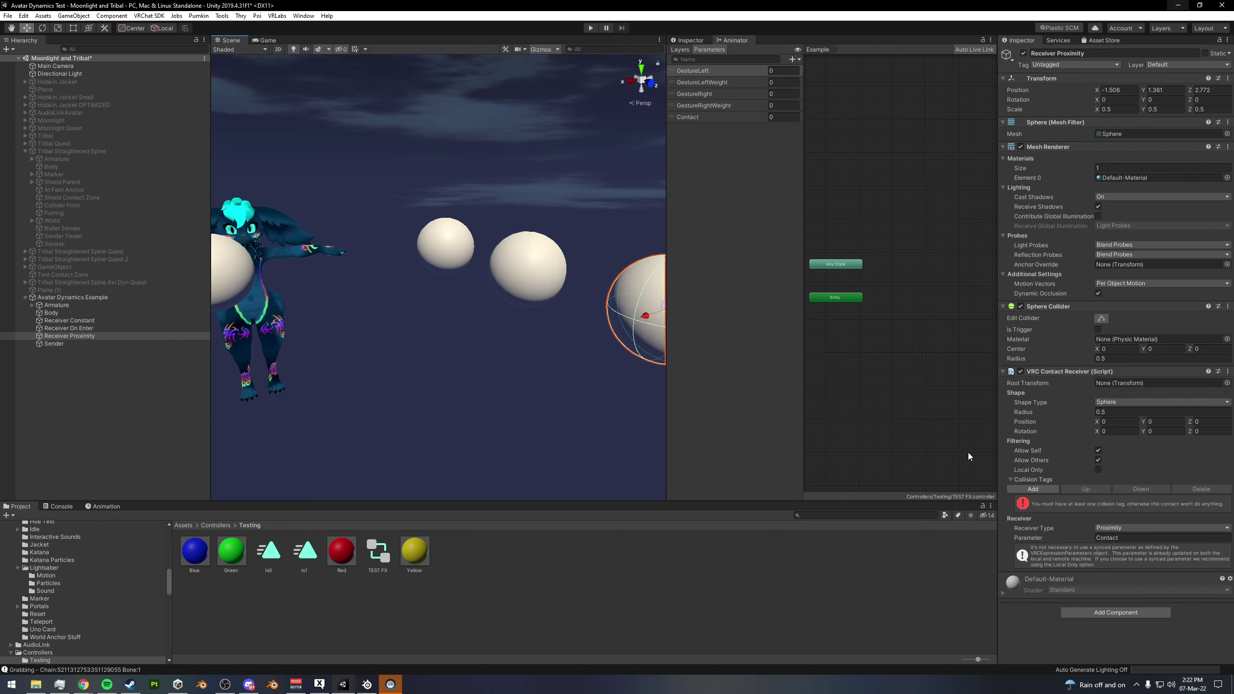
left_click(1044, 488)
left_click(1061, 500)
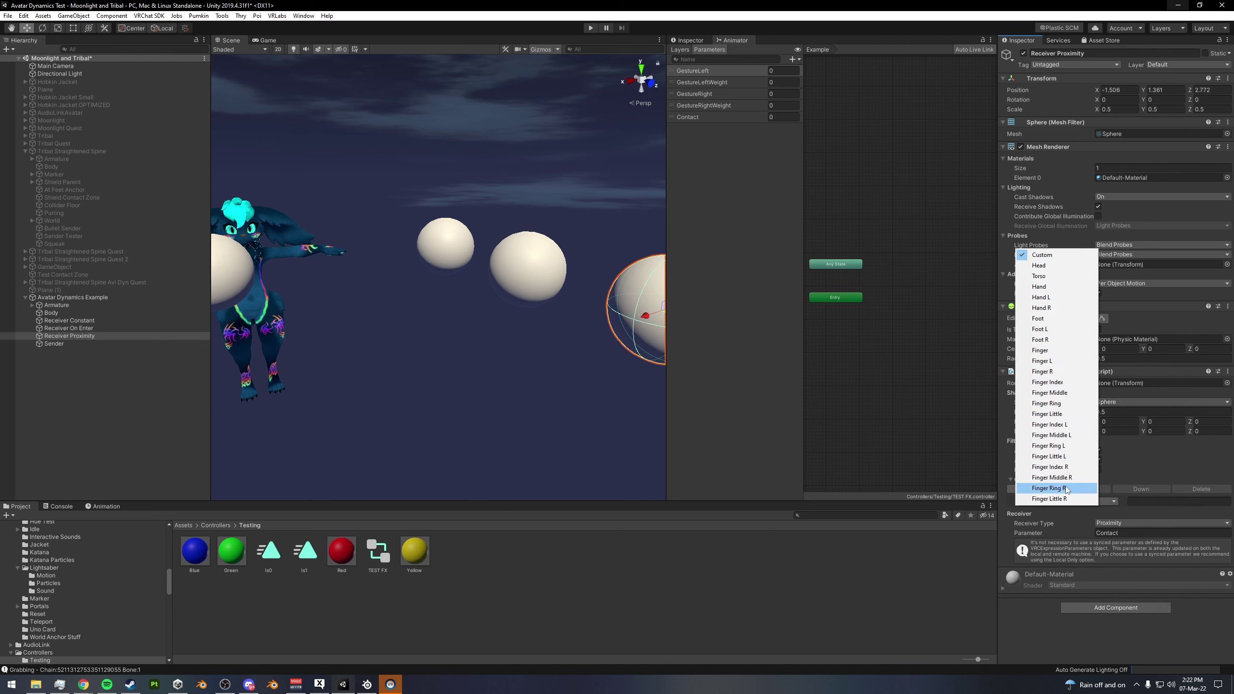
left_click(1047, 383)
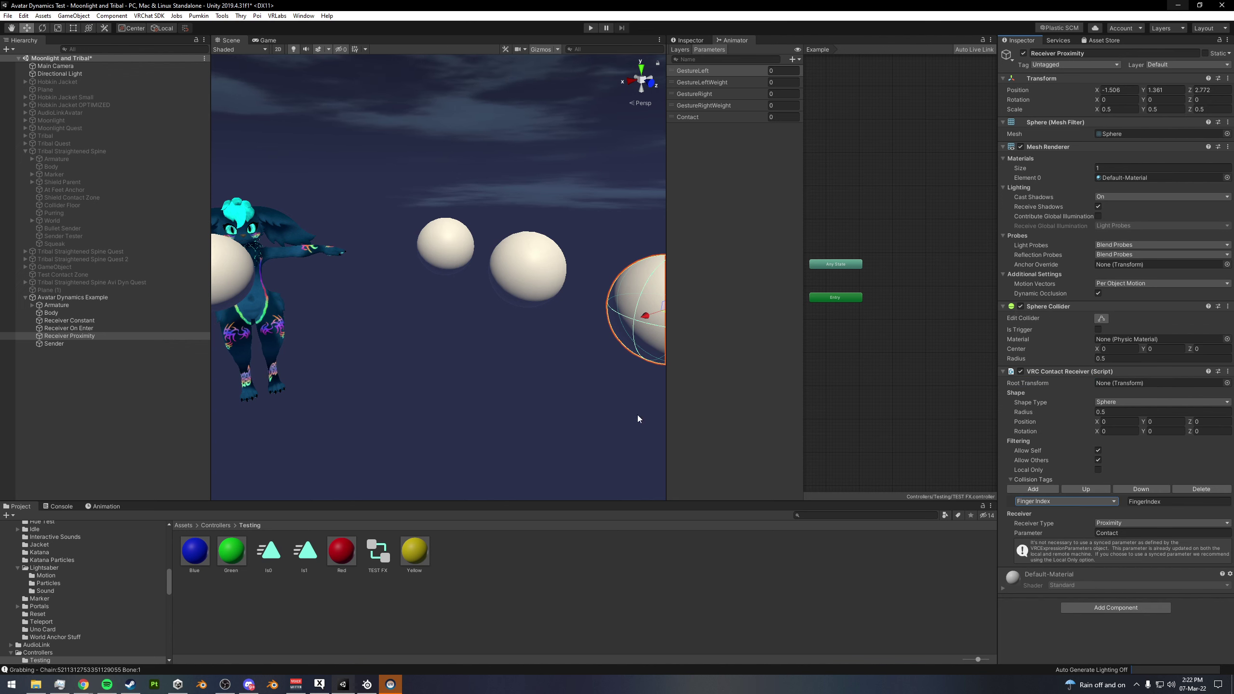
- Add a VRC Contact Sender component to the Sender sphere in front of the avatar
right_click_drag(637, 415, 641, 360)
left_click_drag(641, 360, 551, 359, "alt")
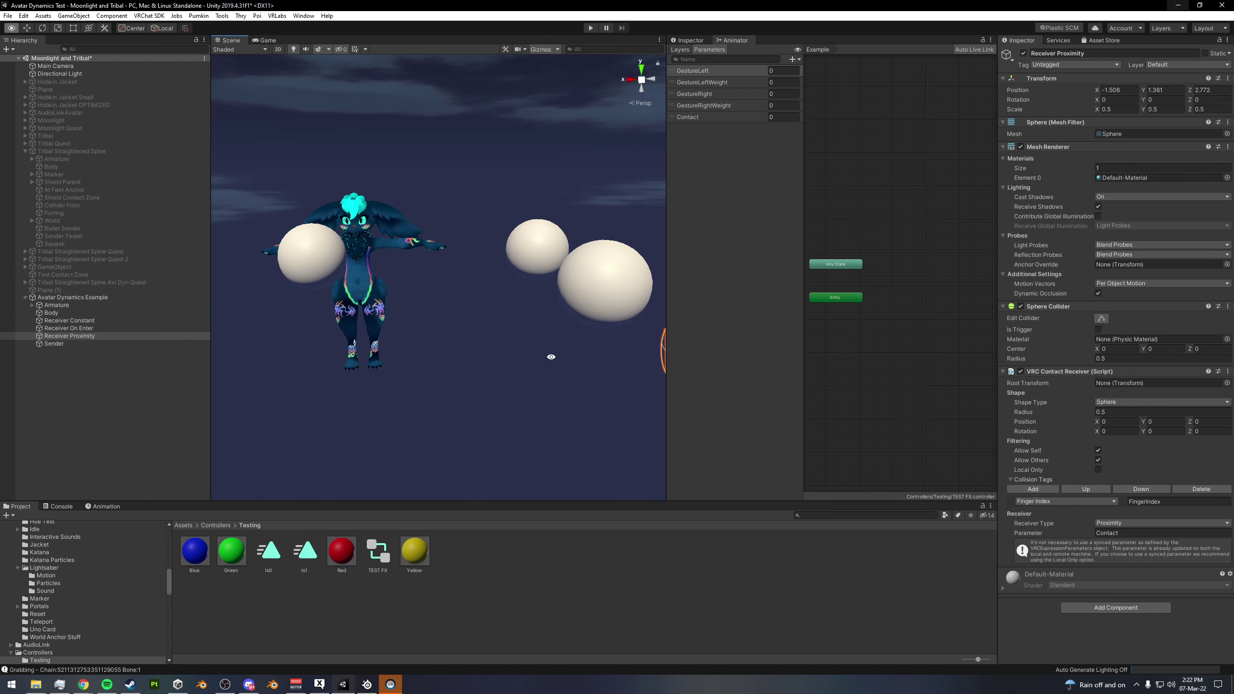
left_click(322, 287)
middle_click_drag(322, 287, 489, 337)
right_click_drag(489, 337, 565, 346, "alt")
left_click_drag(565, 346, 592, 349, "alt")
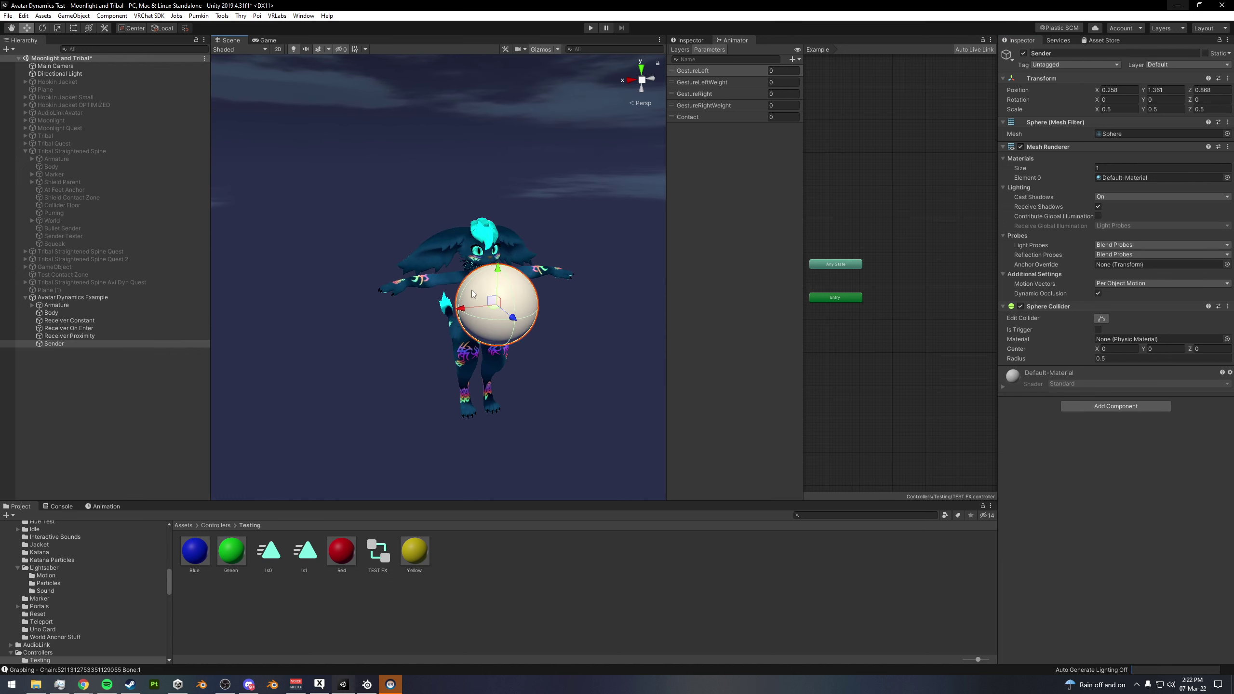
middle_click_drag(512, 328, 479, 312)
left_click(1089, 406)
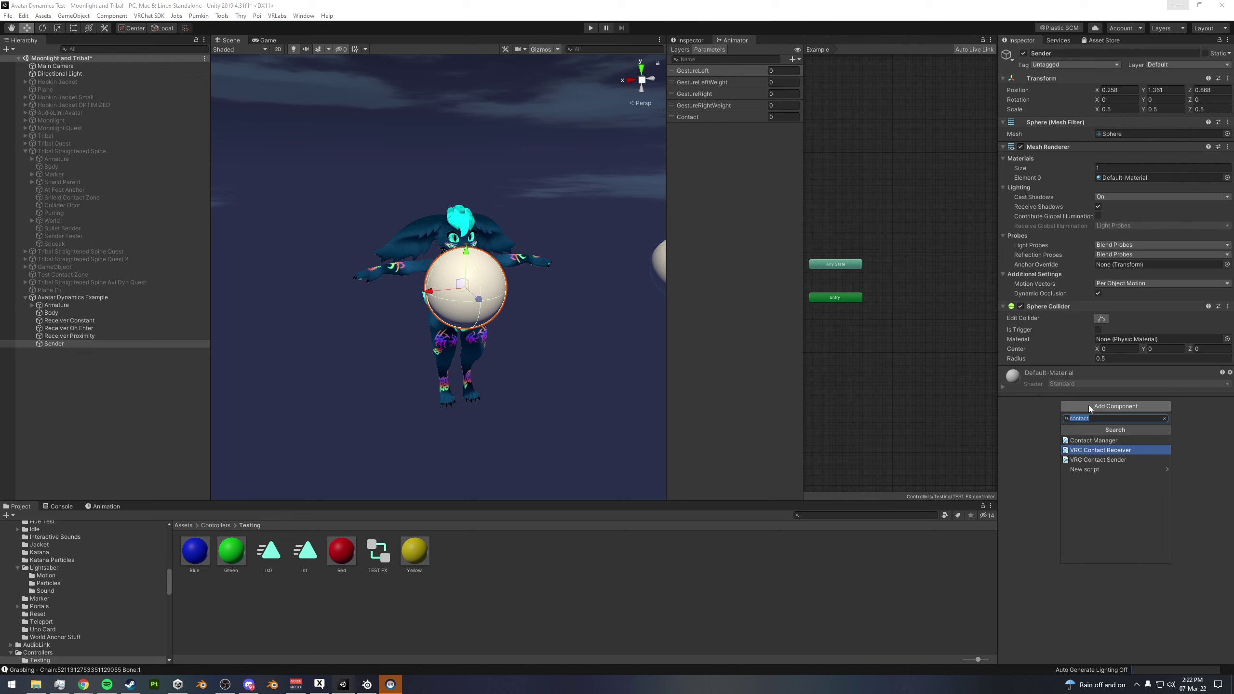
left_click(1116, 461)
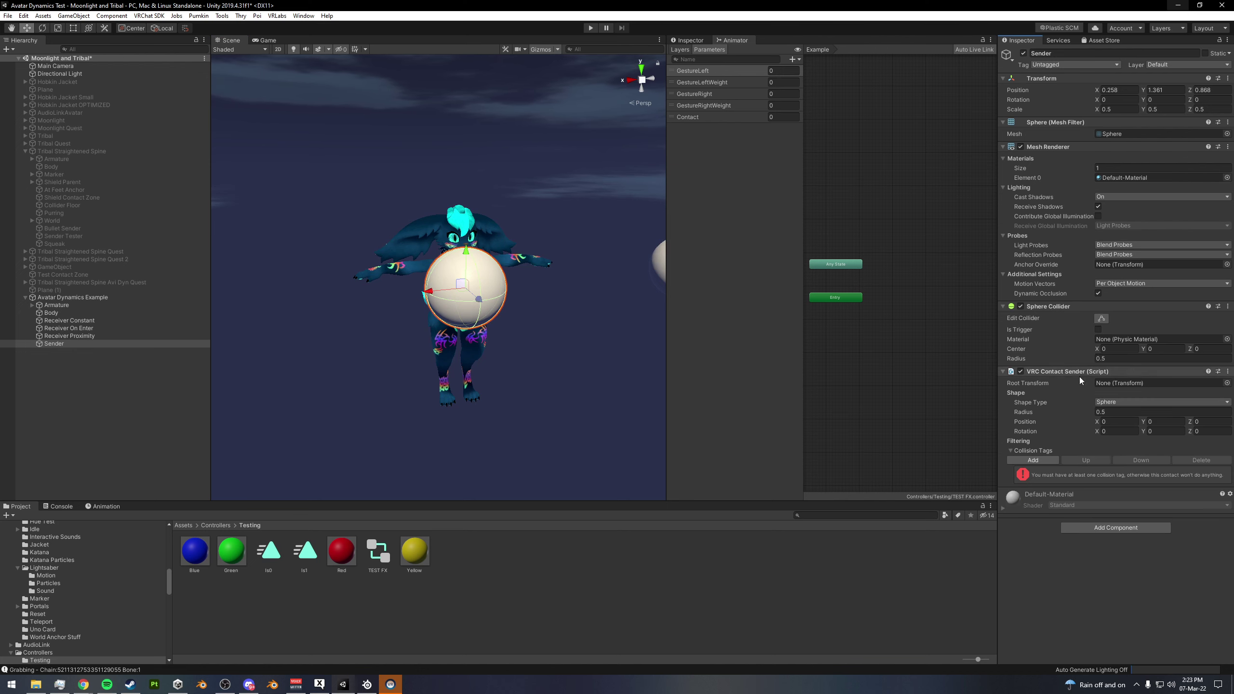
- Add a Finger Index collision tag to the Sender sphere's contact sender
left_click(1030, 461)
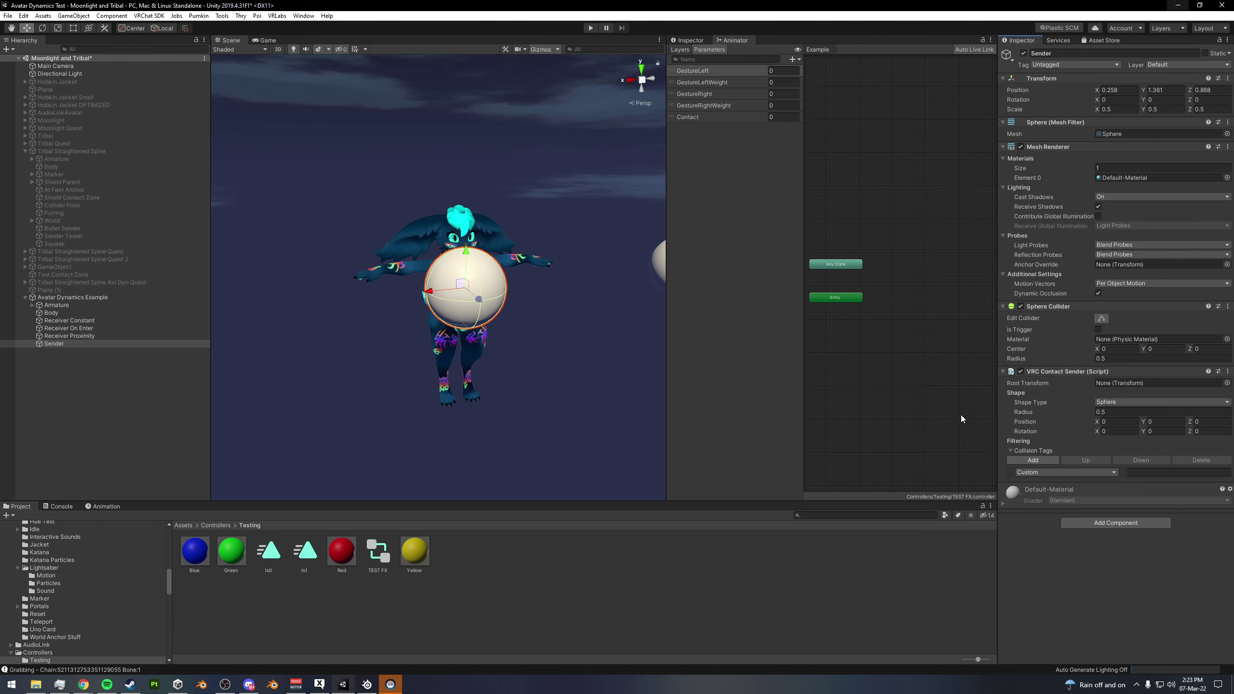
left_click(1053, 477)
left_click(1049, 355)
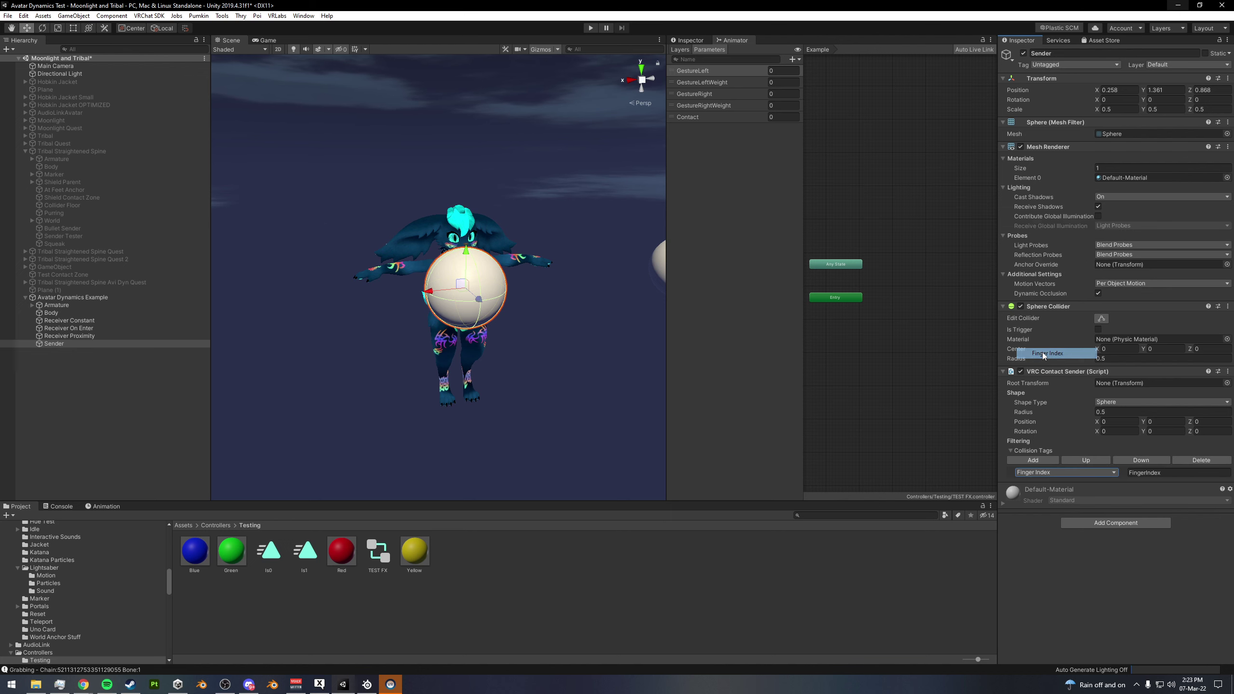
- Compare the collision tags of the Receiver Constant and Sender spheres, finishing with nothing selected
middle_click_drag(565, 370, 563, 358)
scroll(564, 358, "up", 3)
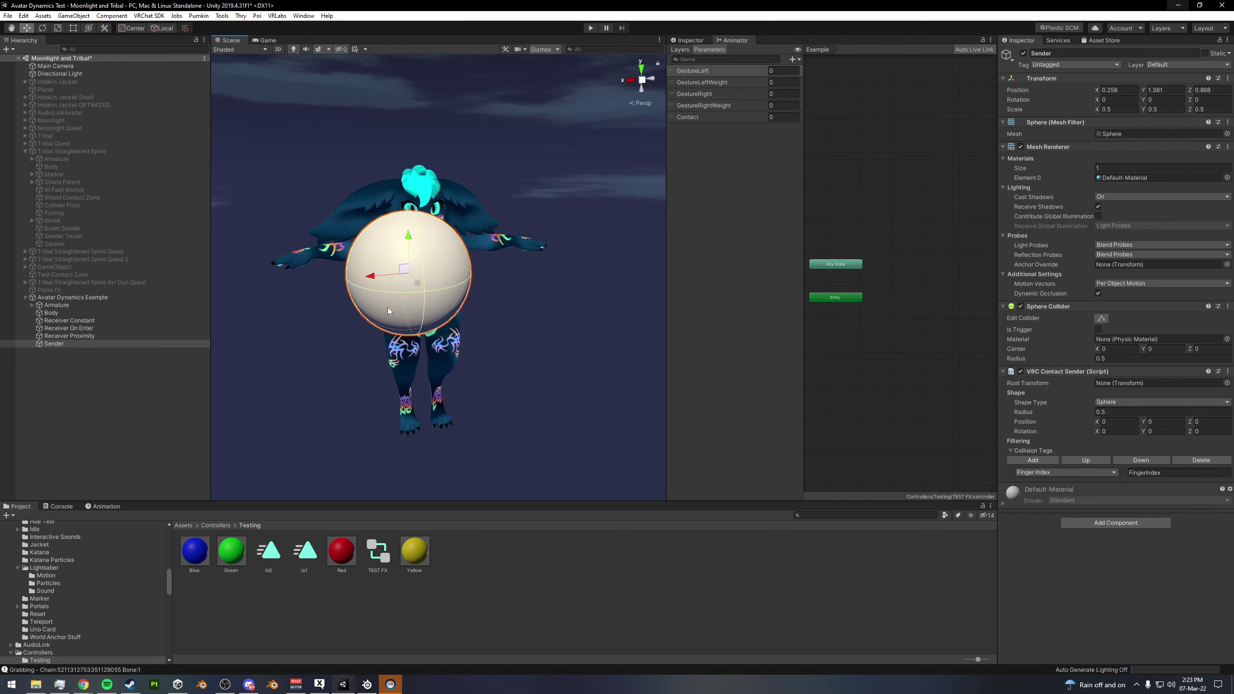
left_click_drag(373, 227, 498, 254, "alt")
left_click(587, 224)
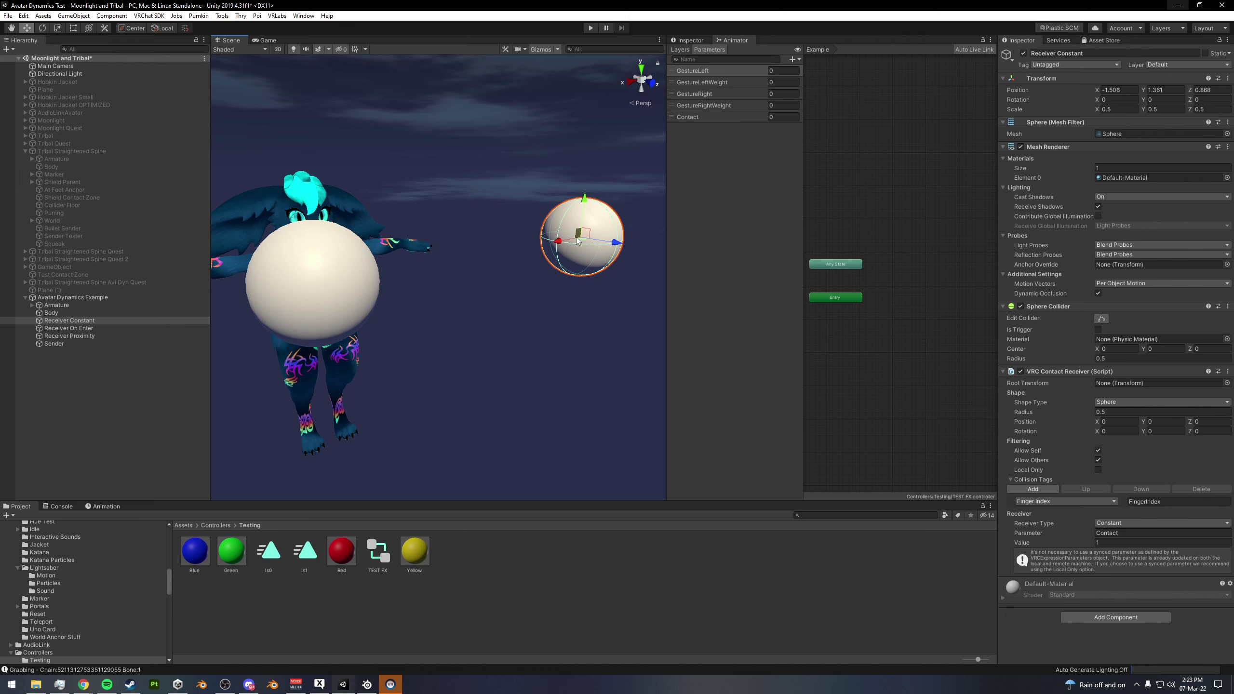
middle_click_drag(566, 243, 589, 247)
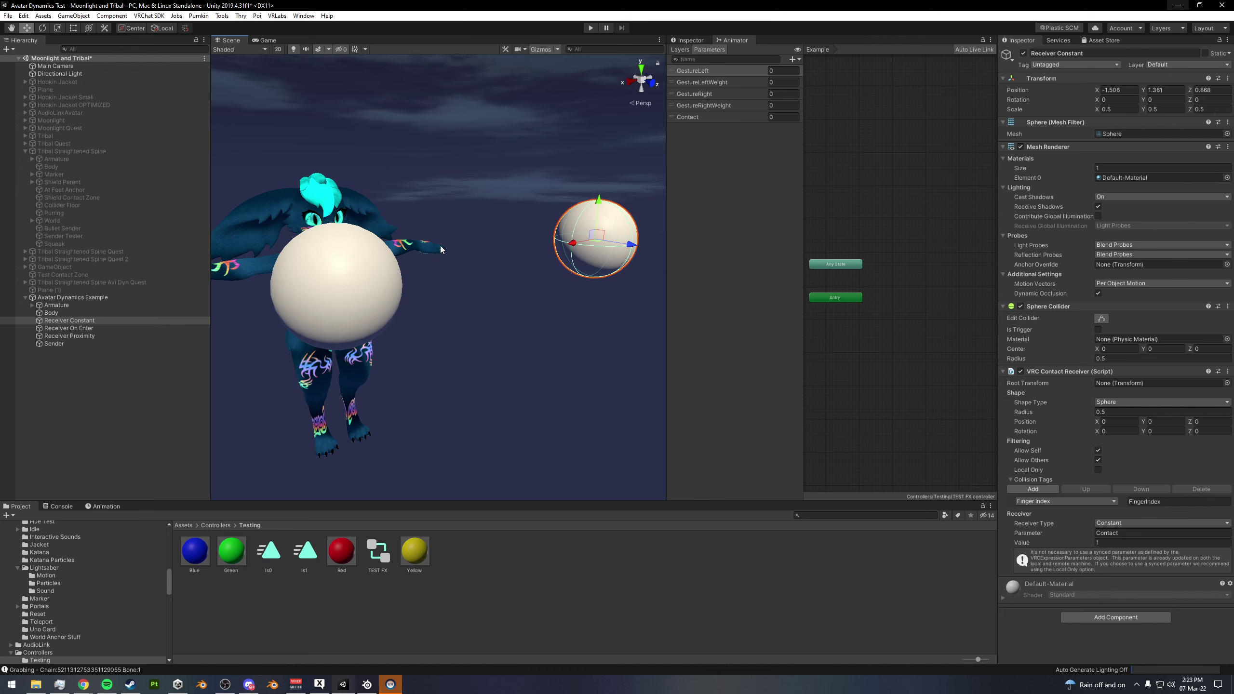
left_click_drag(439, 245, 459, 245, "alt")
left_click(358, 267)
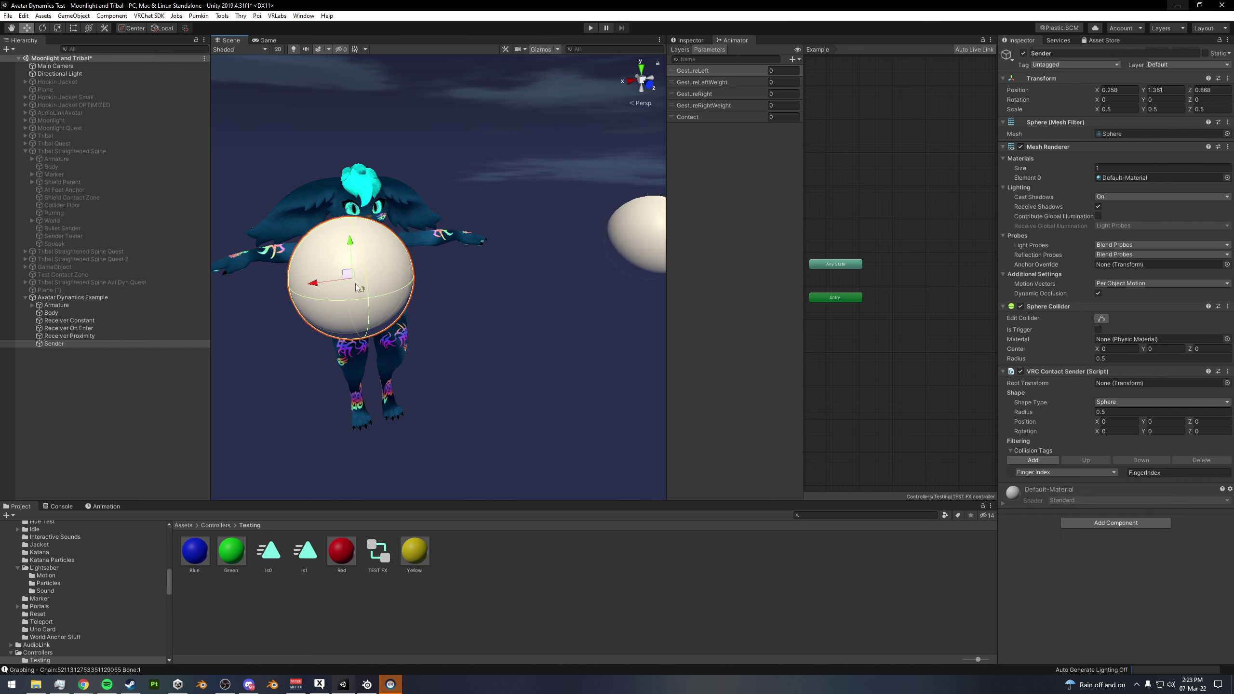
scroll(501, 311, "down", 6)
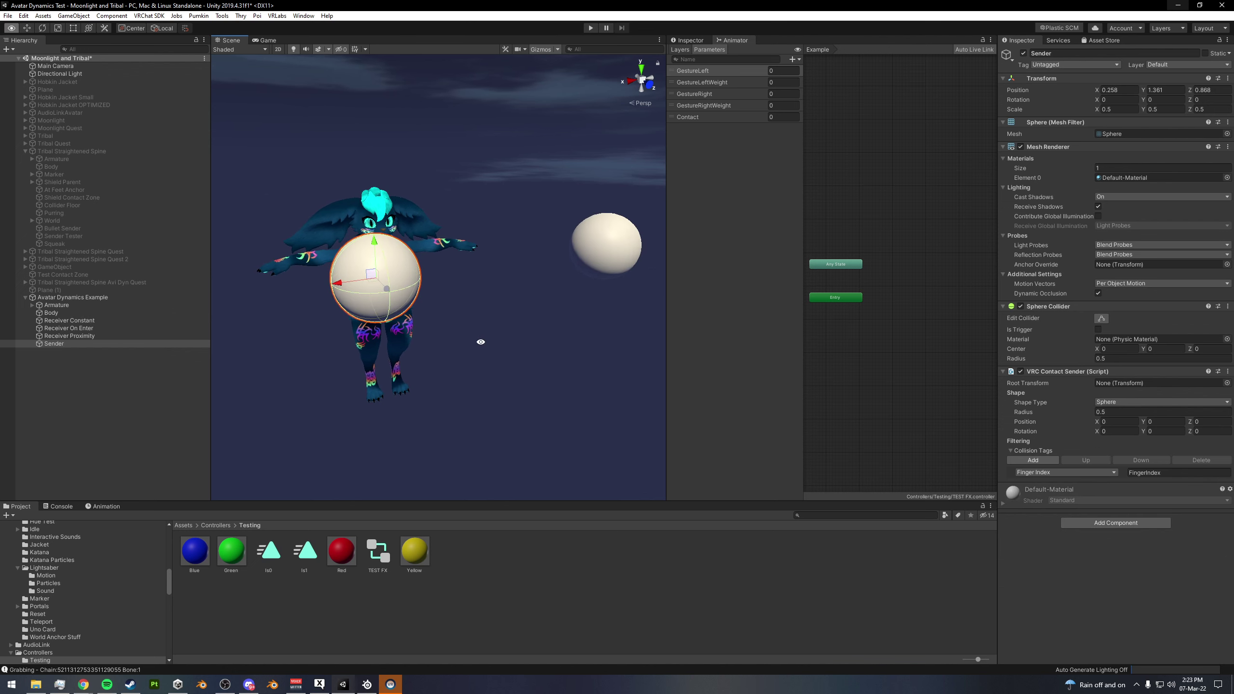
left_click_drag(479, 342, 492, 349, "alt")
left_click(493, 353)
- Apply the Red material to the Sender sphere, Blue to Receiver Constant, Green to Receiver On Enter and Yellow to Receiver Proximity
left_click_drag(503, 398, 418, 453, "alt")
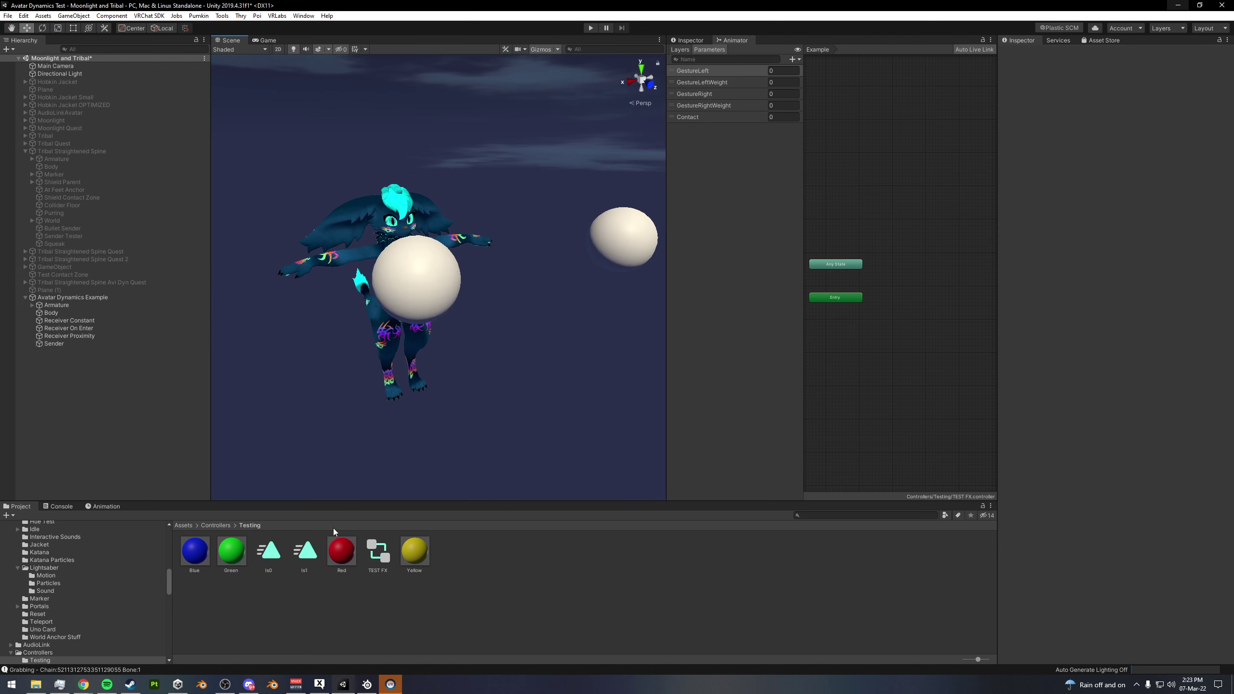
left_click_drag(342, 552, 322, 325)
left_click_drag(196, 552, 453, 265)
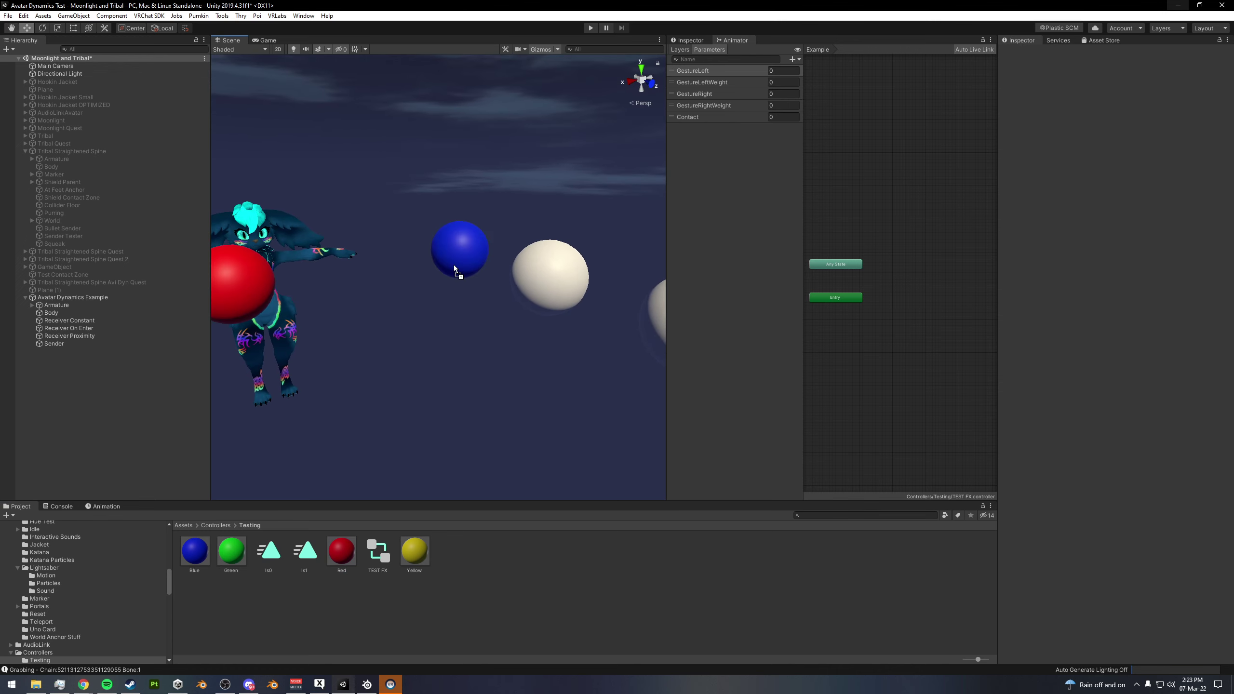
left_click_drag(500, 348, 547, 335, "alt")
left_click_drag(239, 558, 444, 499)
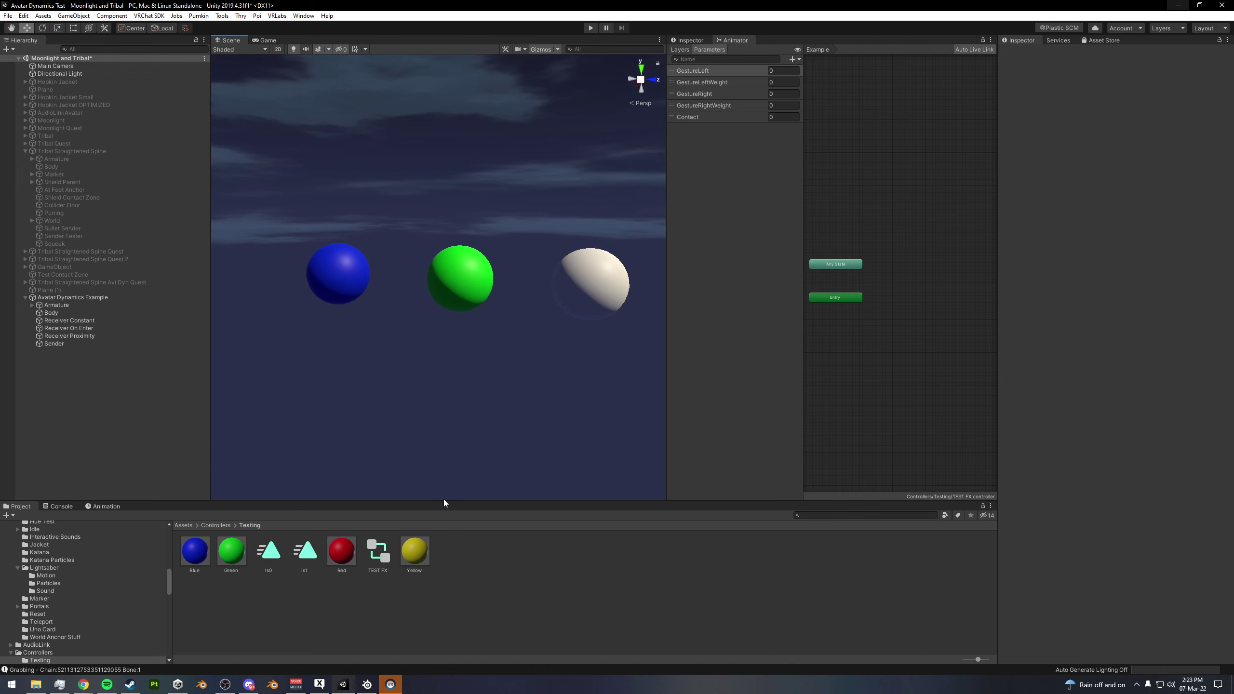
left_click_drag(585, 329, 588, 292)
- Look over the coloured spheres and inspect the red Sender sphere's contact sender settings
left_click_drag(588, 291, 424, 326, "alt")
middle_click_drag(424, 325, 372, 317)
scroll(372, 316, "down", 2)
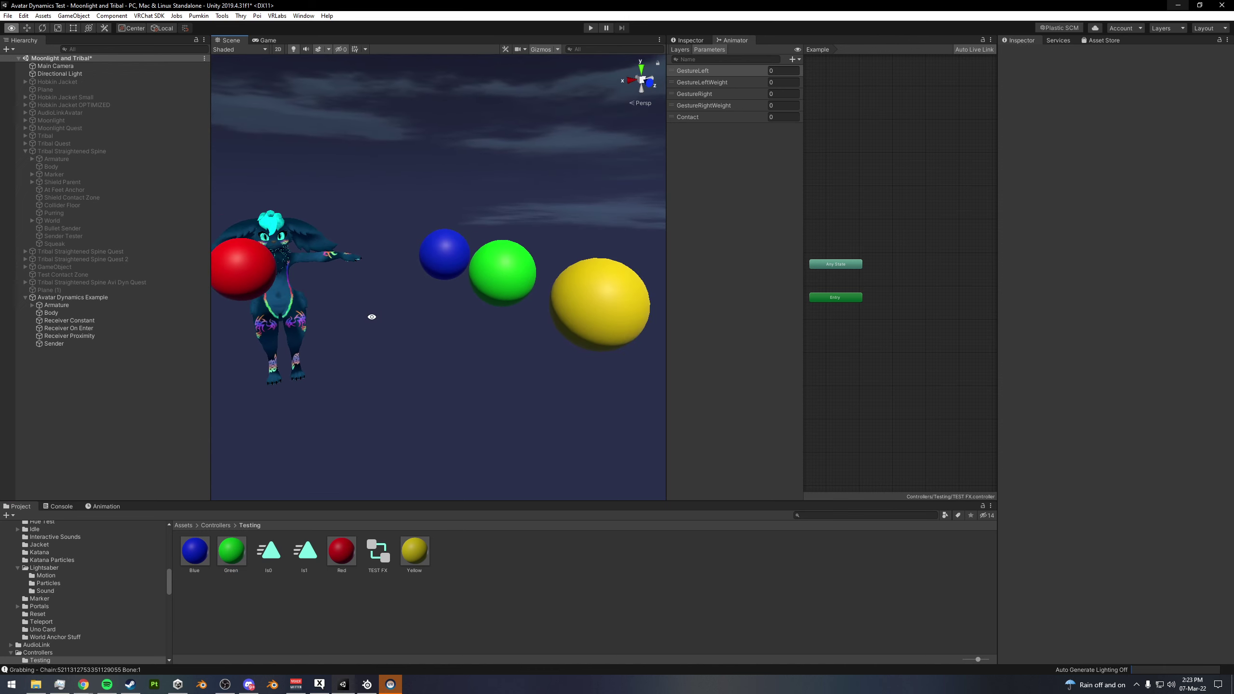
left_click_drag(372, 317, 460, 331, "alt")
middle_click_drag(460, 331, 549, 347)
left_click_drag(548, 346, 313, 303, "alt")
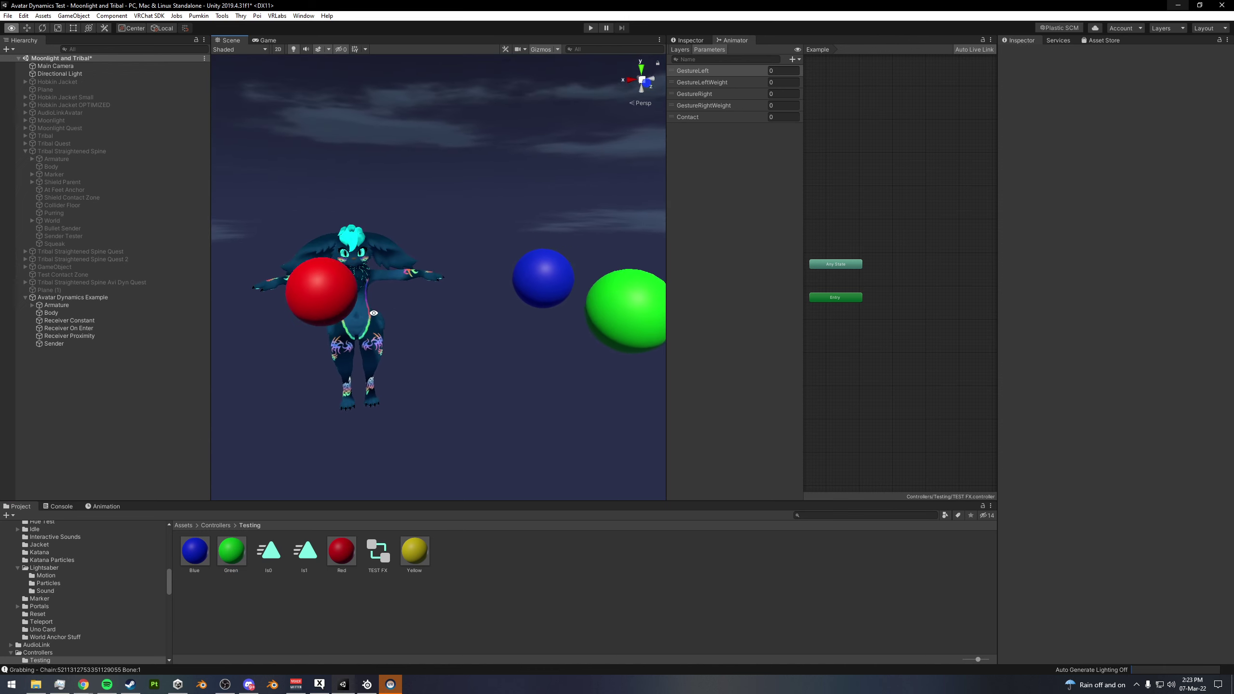
left_click(313, 302)
left_click_drag(449, 321, 516, 294, "alt")
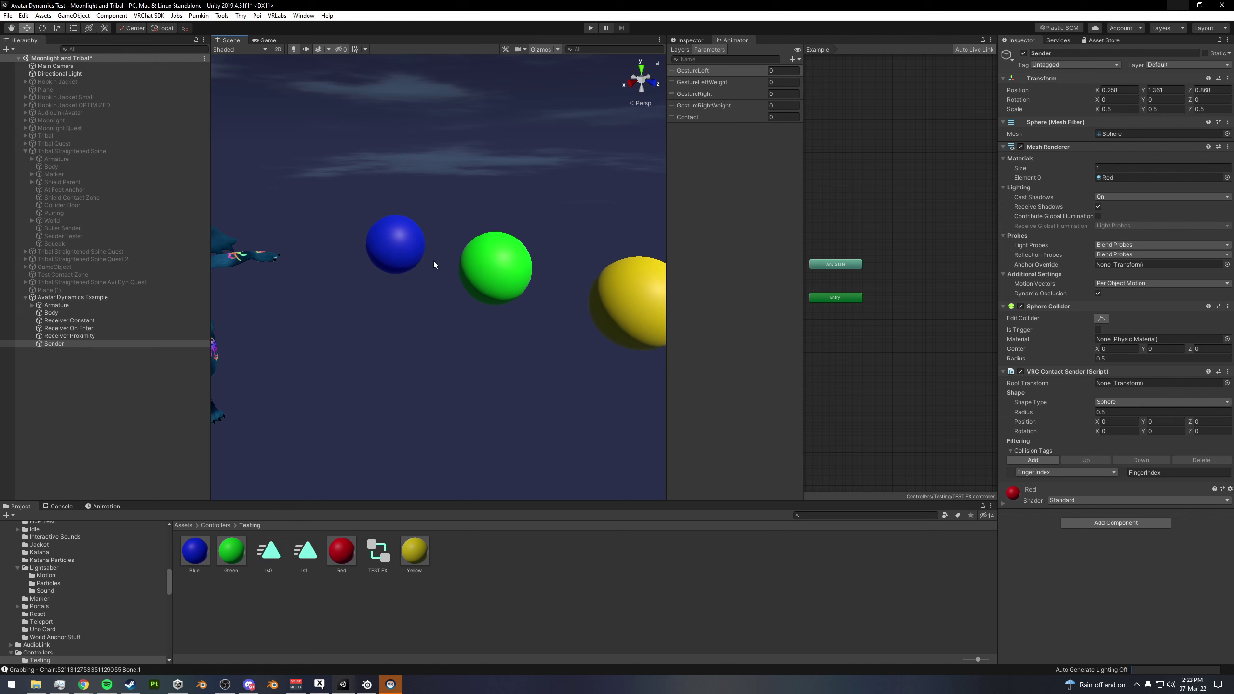
- Compare the contact receiver settings of the blue Constant, green On Enter and yellow Proximity spheres
left_click(394, 243)
left_click(495, 268)
left_click(628, 304)
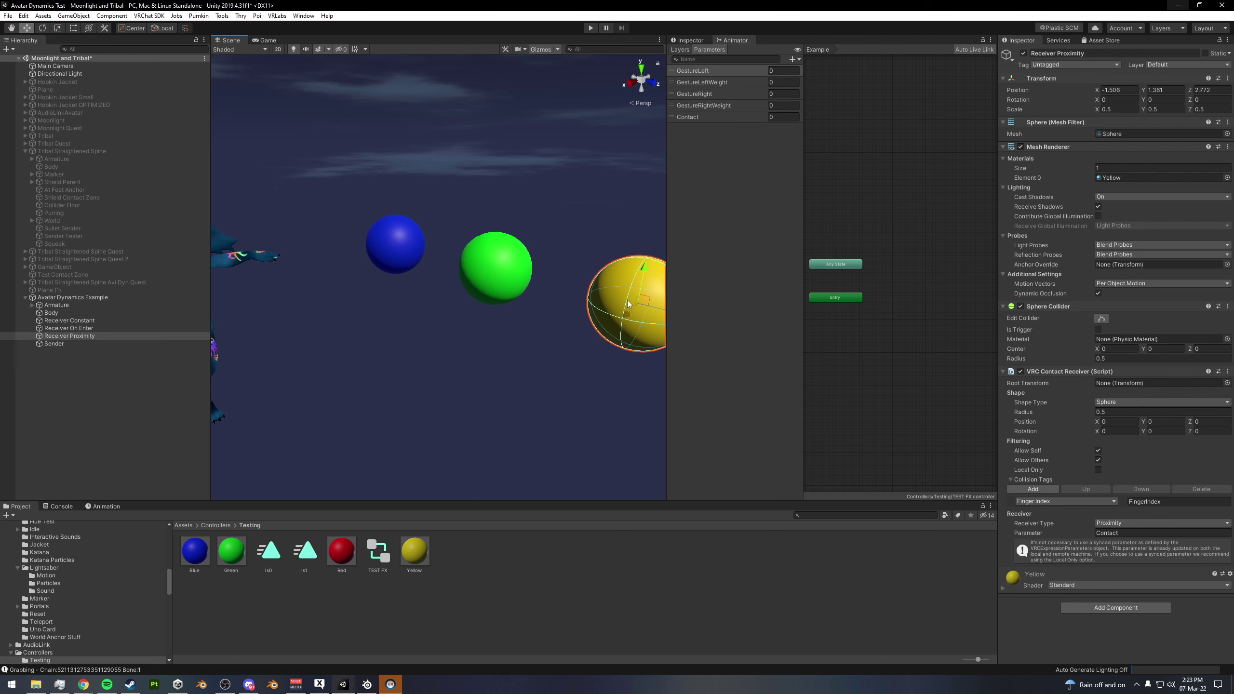
left_click(399, 243)
left_click(495, 267)
left_click(628, 303)
left_click(413, 250)
left_click_drag(415, 253, 430, 248, "alt")
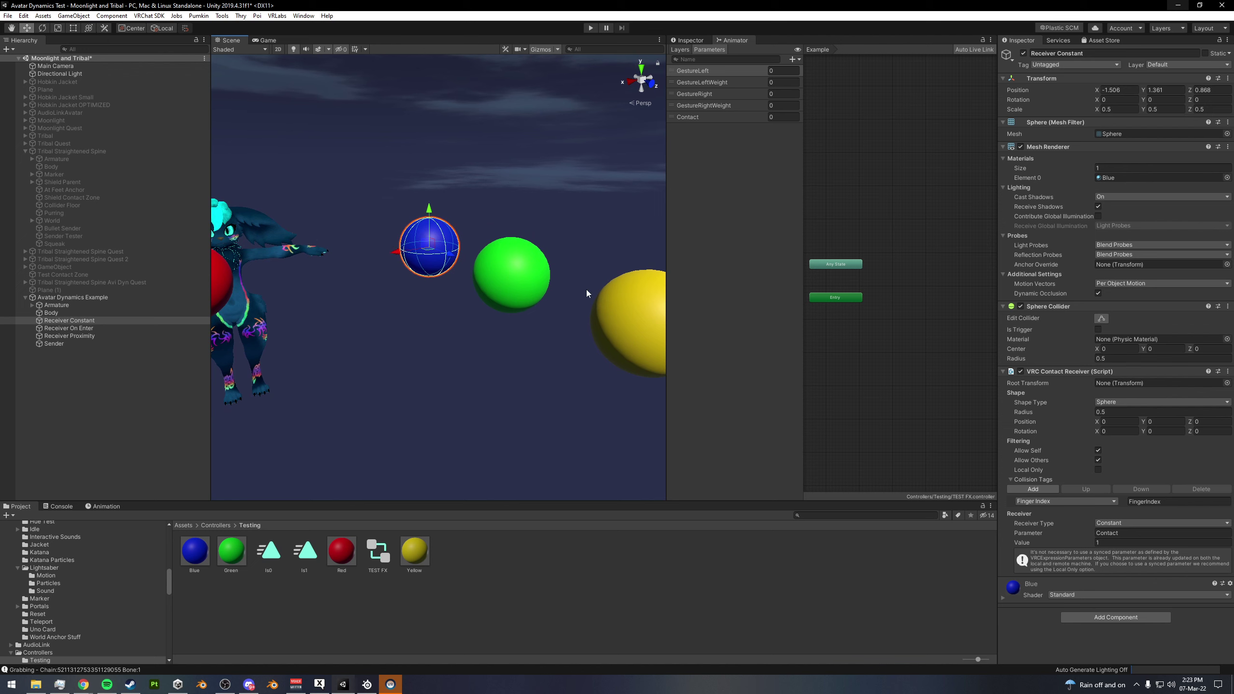
left_click(499, 274)
left_click(432, 244)
left_click_drag(464, 243, 485, 241, "alt")
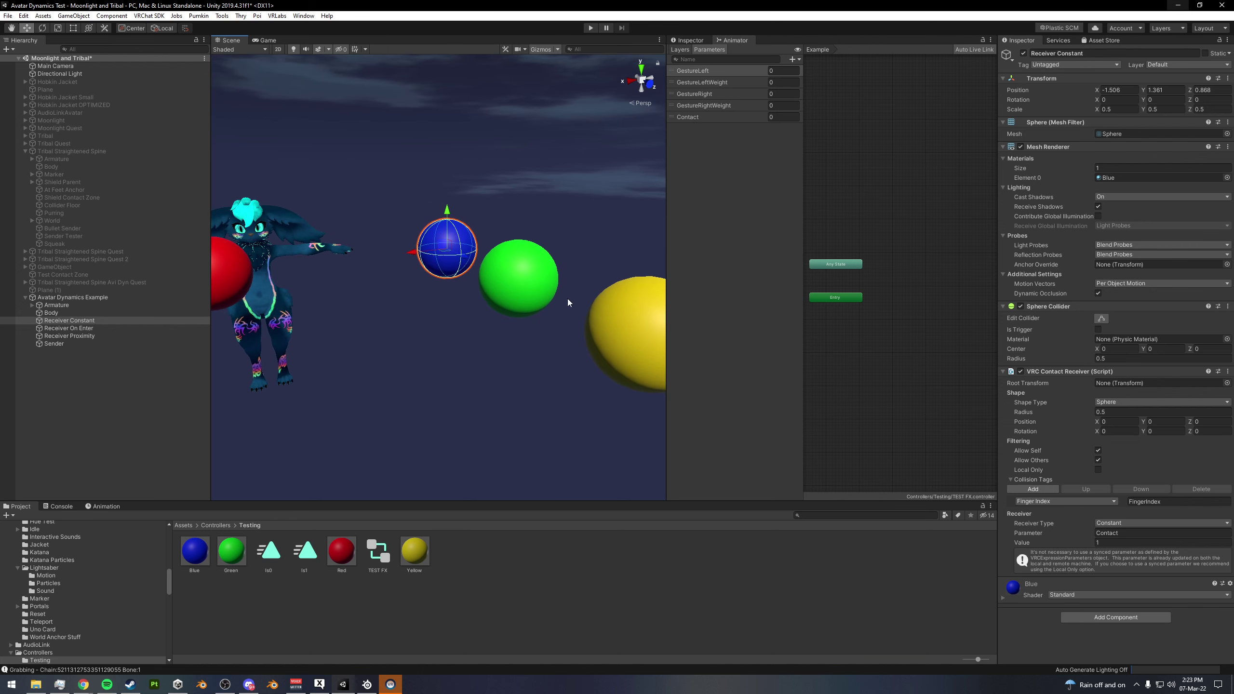
left_click(541, 286)
left_click(631, 321)
left_click(528, 272)
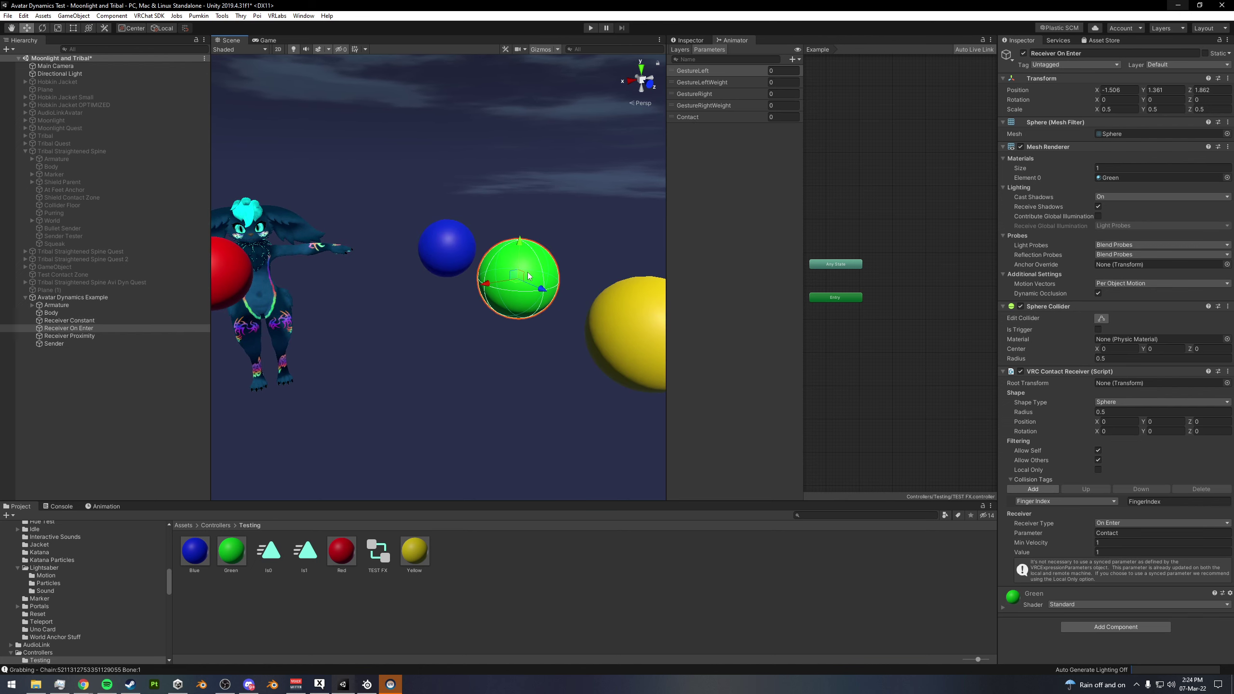
left_click(432, 240)
left_click_drag(387, 270, 467, 256, "alt")
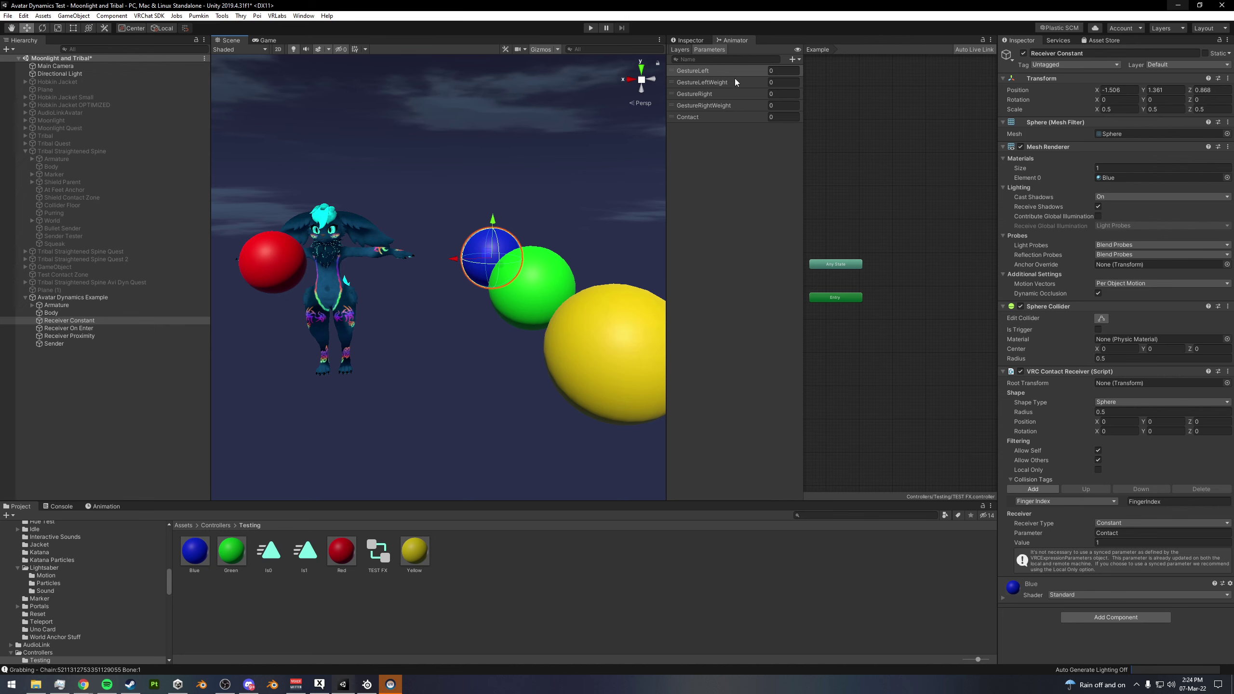
- Add the Is0 and Is1 animation clips as states in the animator's Example layer
left_click(679, 49)
left_click(305, 555)
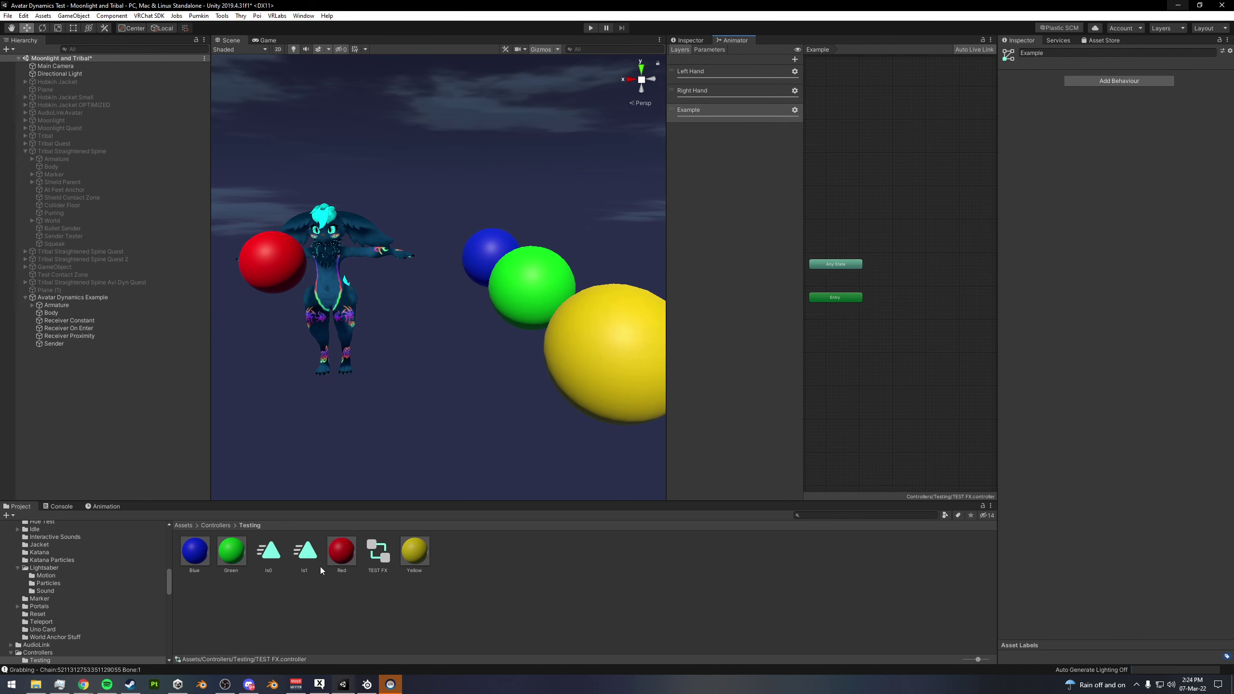
left_click(270, 554, "ctrl")
left_click_drag(274, 557, 961, 302)
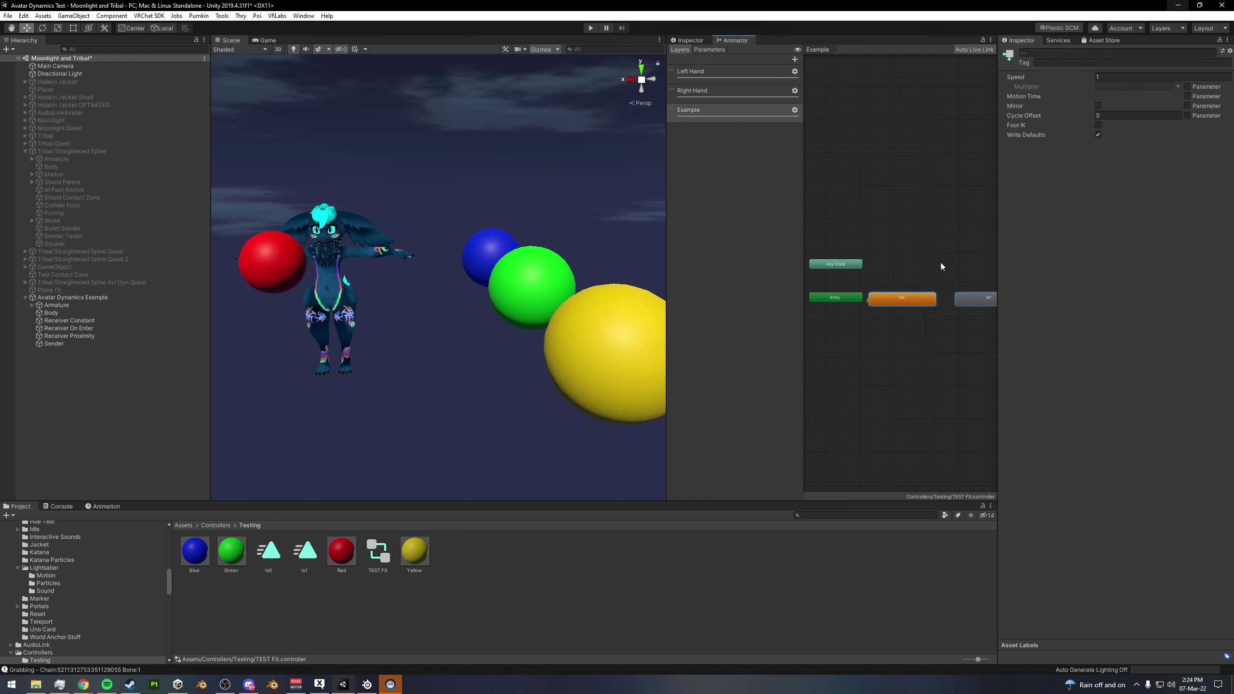
- Turn off Write Defaults for both the Is0 and Is1 states and check the setting on them
left_click(1098, 134)
middle_click_drag(904, 216, 877, 218)
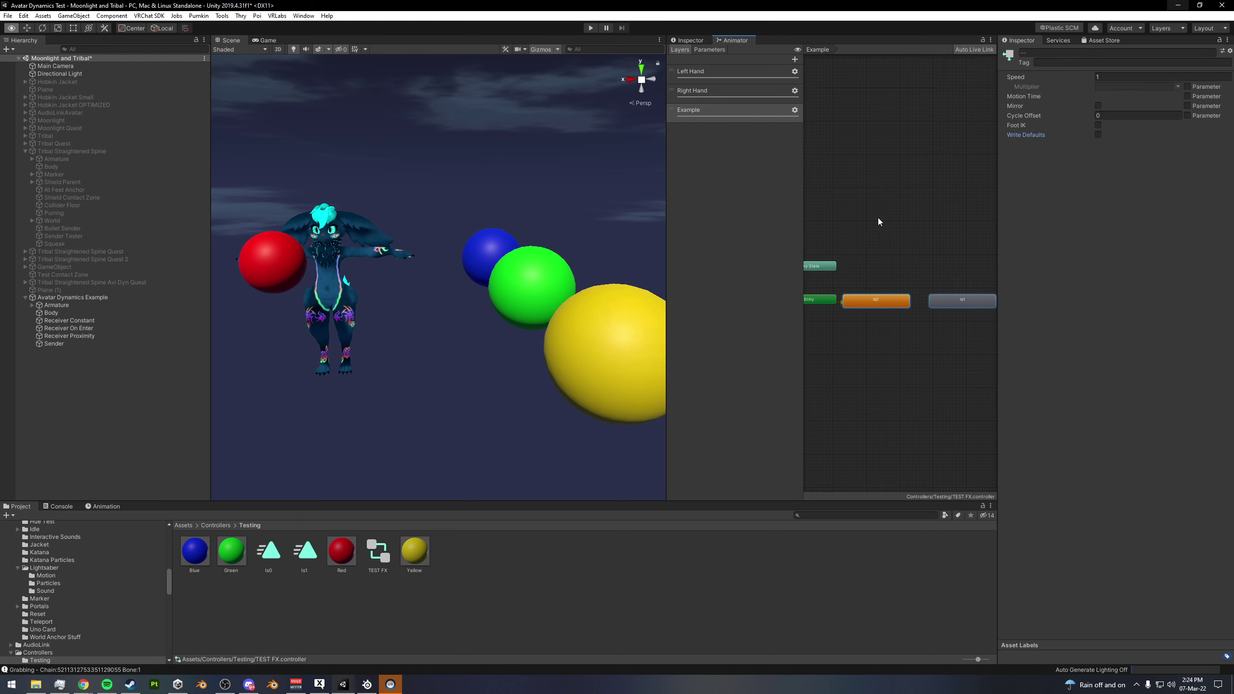
left_click(859, 272)
middle_click_drag(878, 268, 902, 258)
left_click(910, 287)
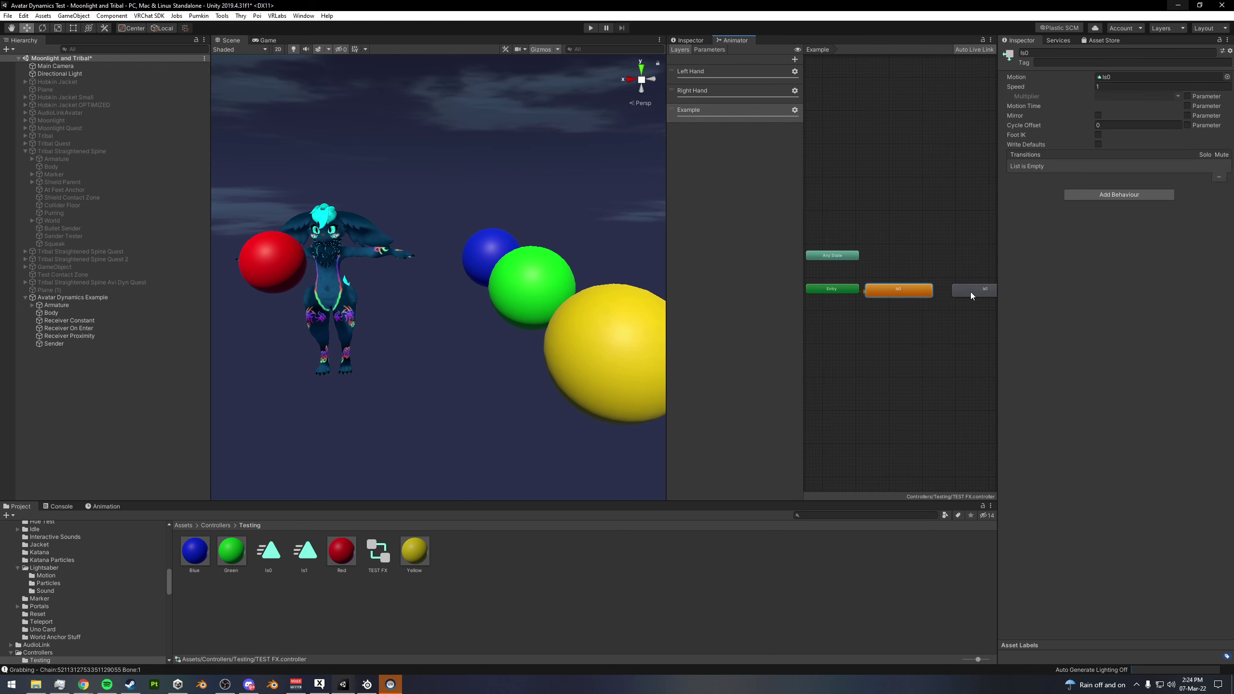
left_click(970, 291, "shift")
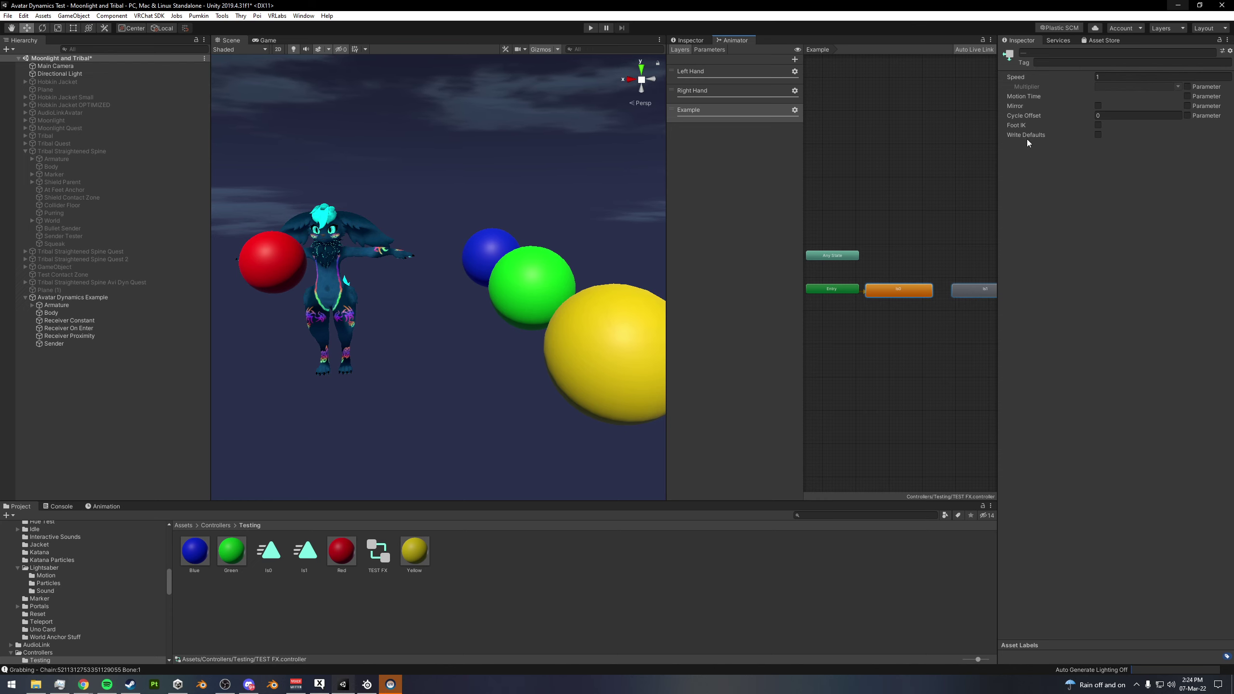
middle_click_drag(919, 226, 880, 233)
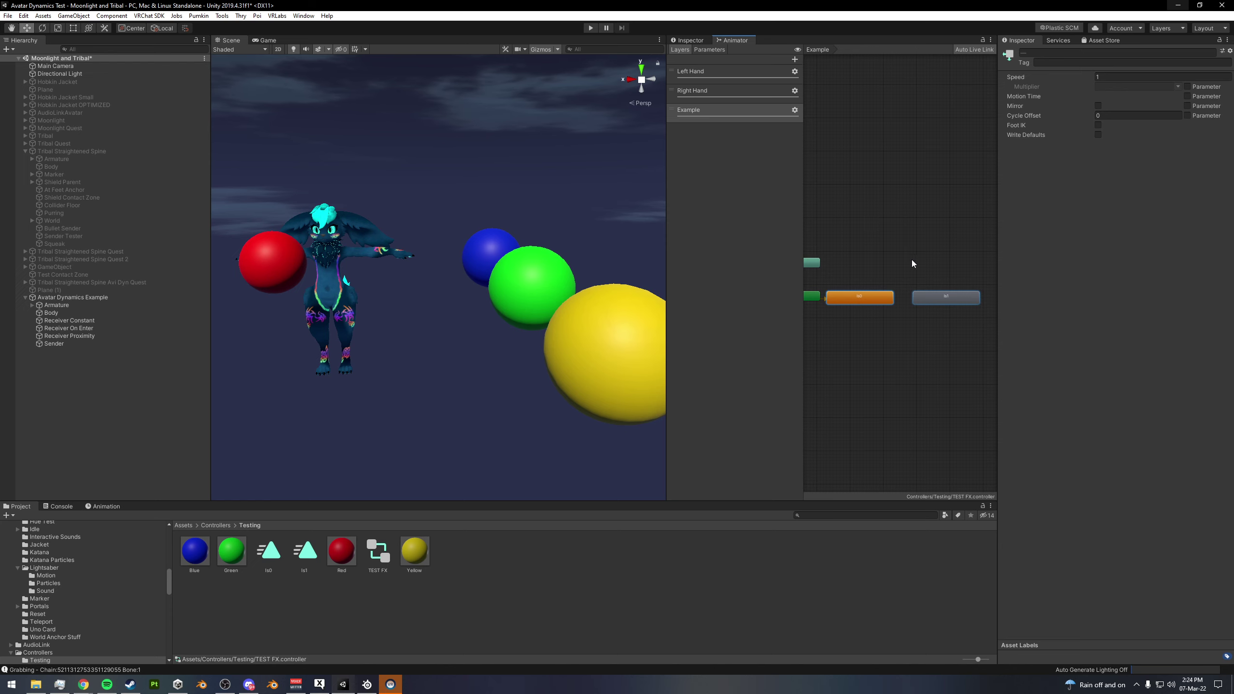
left_click(885, 250)
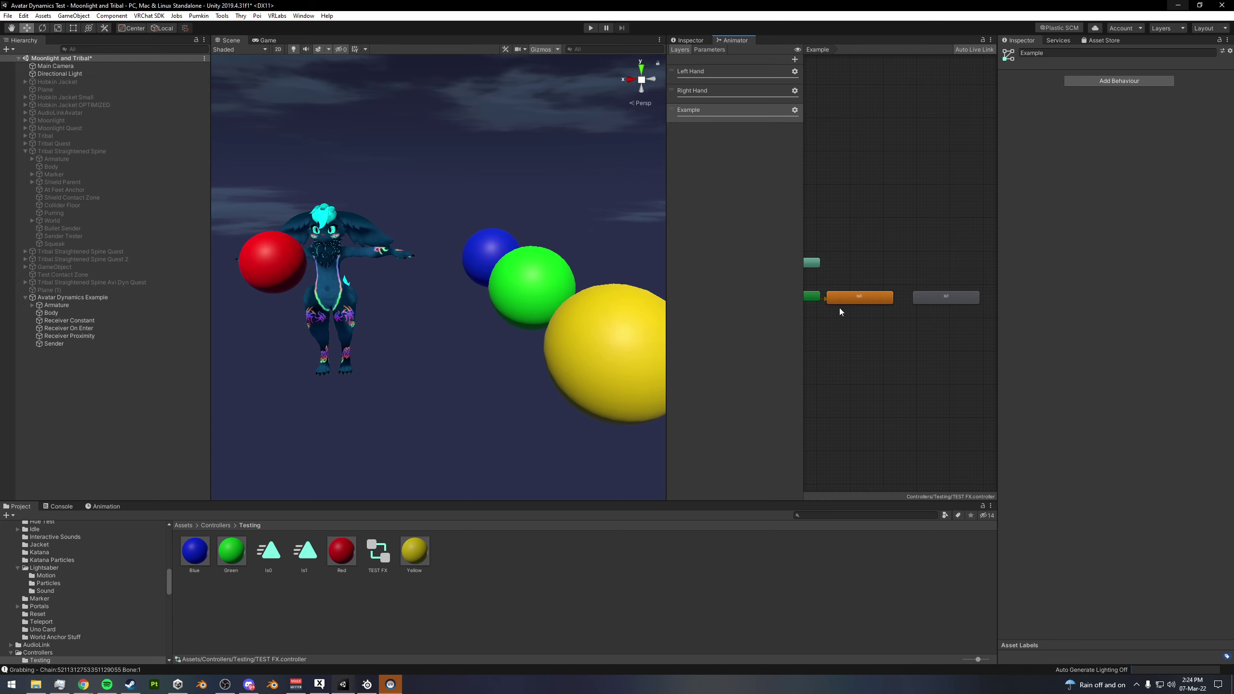
left_click(872, 301)
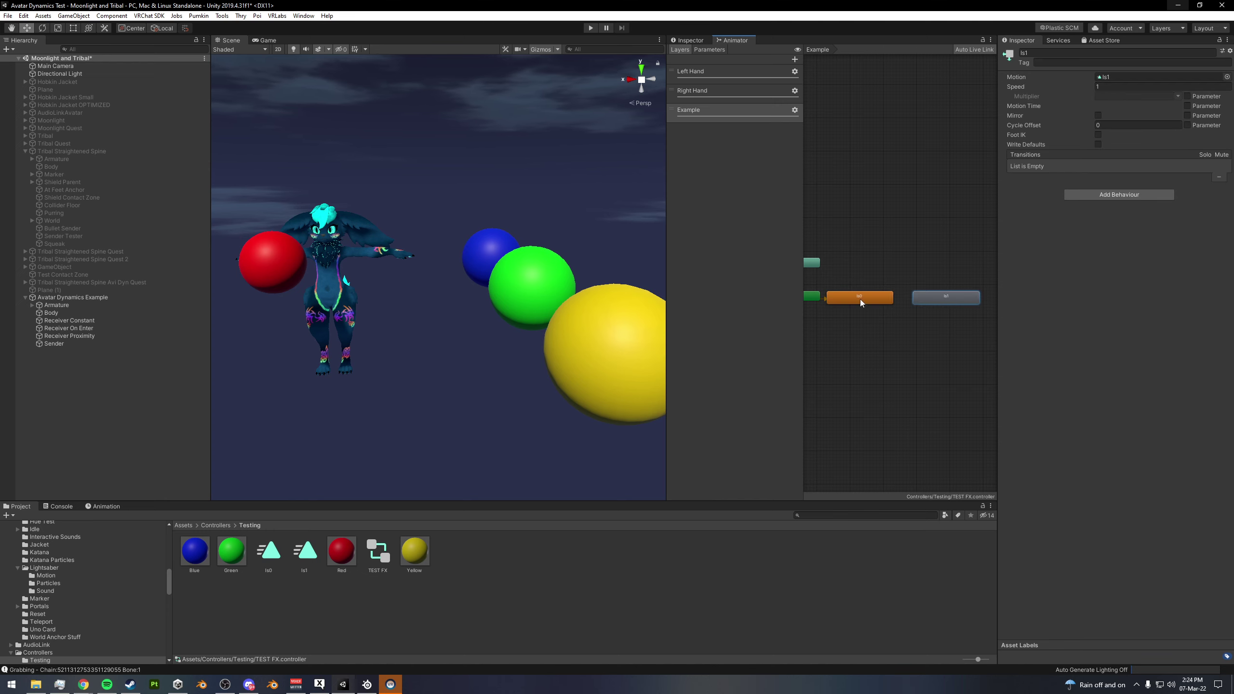
left_click(890, 275)
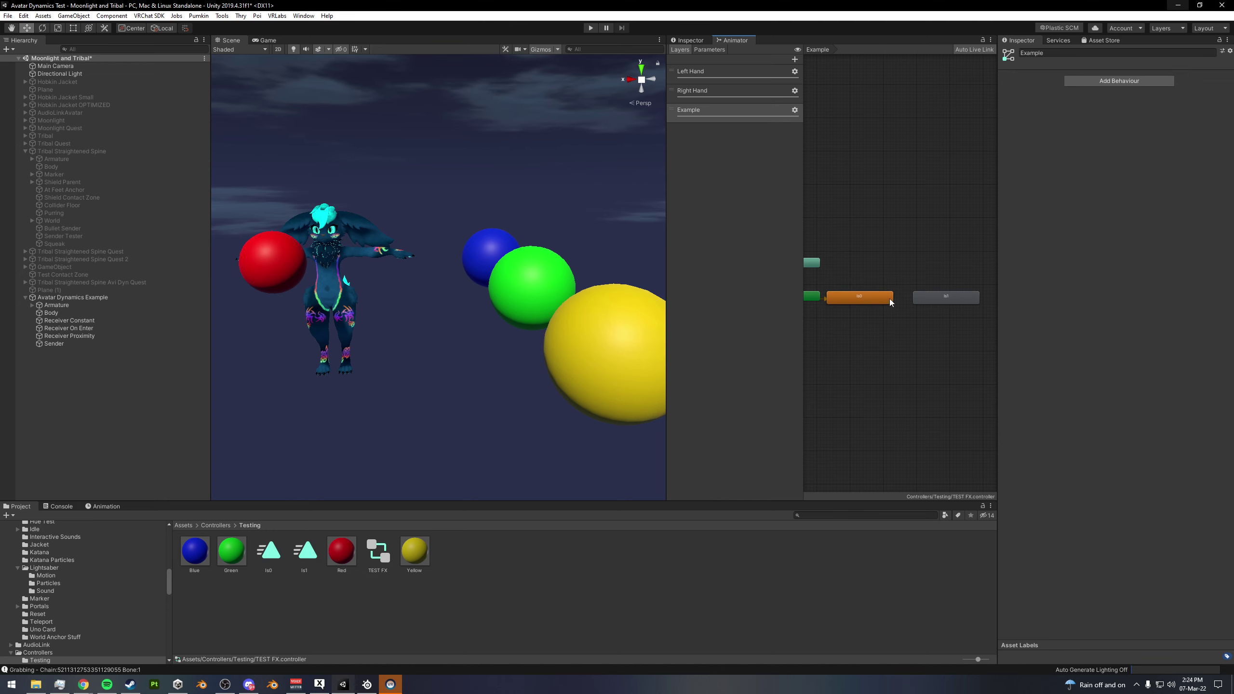
left_click_drag(871, 263, 971, 338)
left_click(878, 272)
left_click_drag(866, 271, 944, 330)
left_click(898, 262)
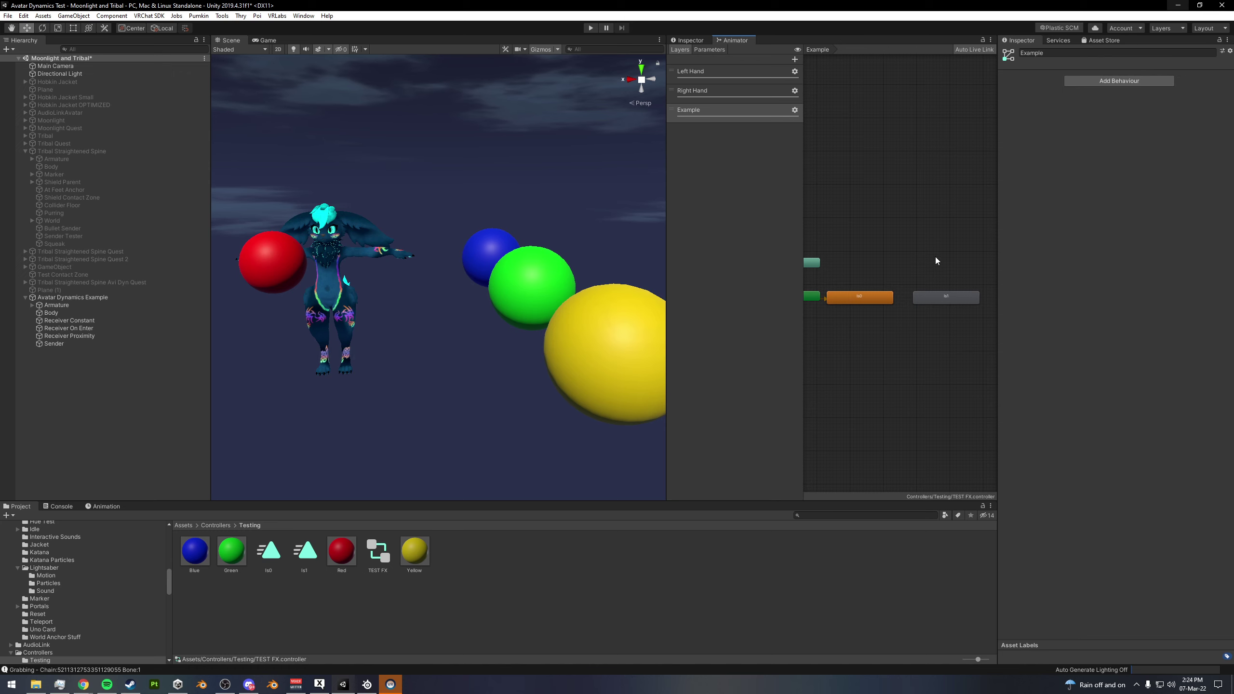
left_click_drag(863, 266, 939, 346)
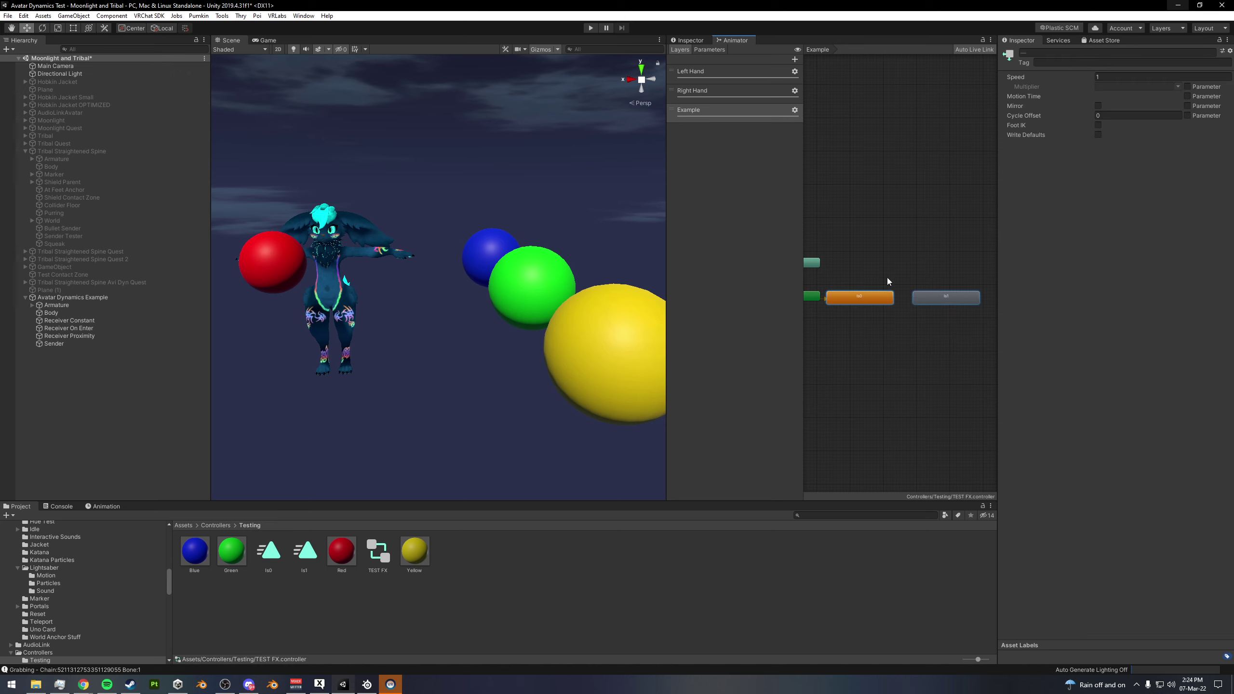
- Create transitions in both directions between the Is0 and Is1 states
left_click(869, 294)
right_click(878, 297)
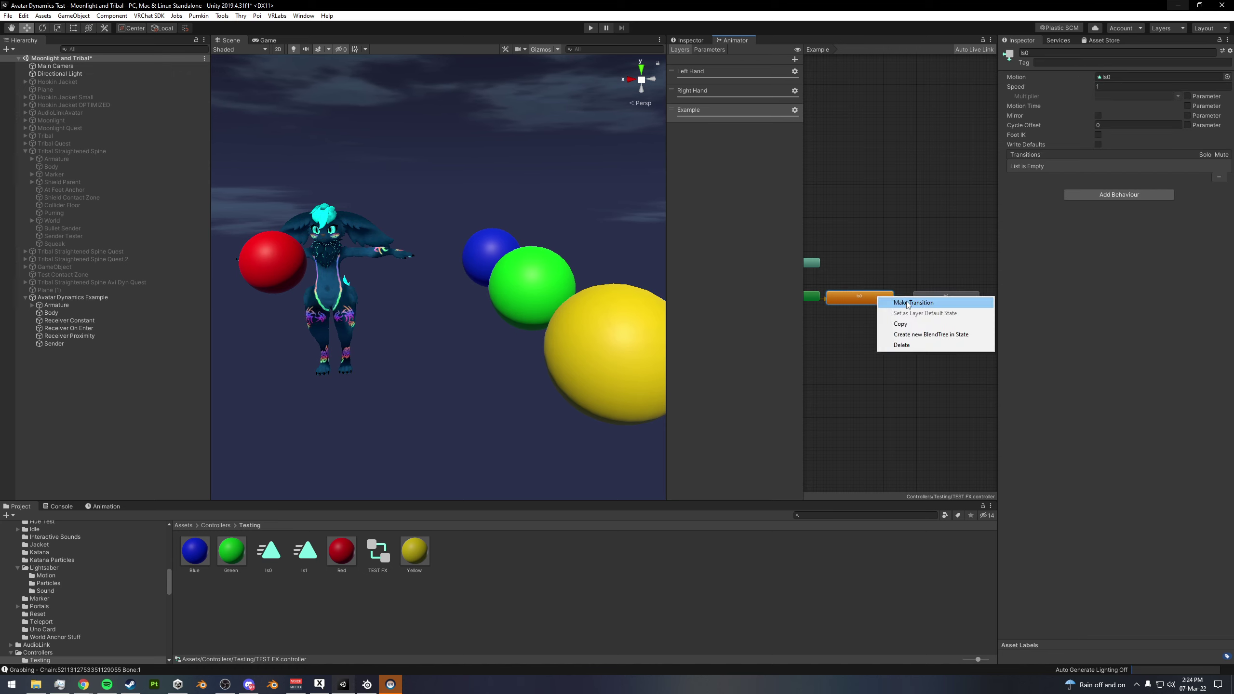
left_click(906, 303)
left_click(931, 298)
right_click(948, 302)
left_click(982, 308)
left_click(891, 298)
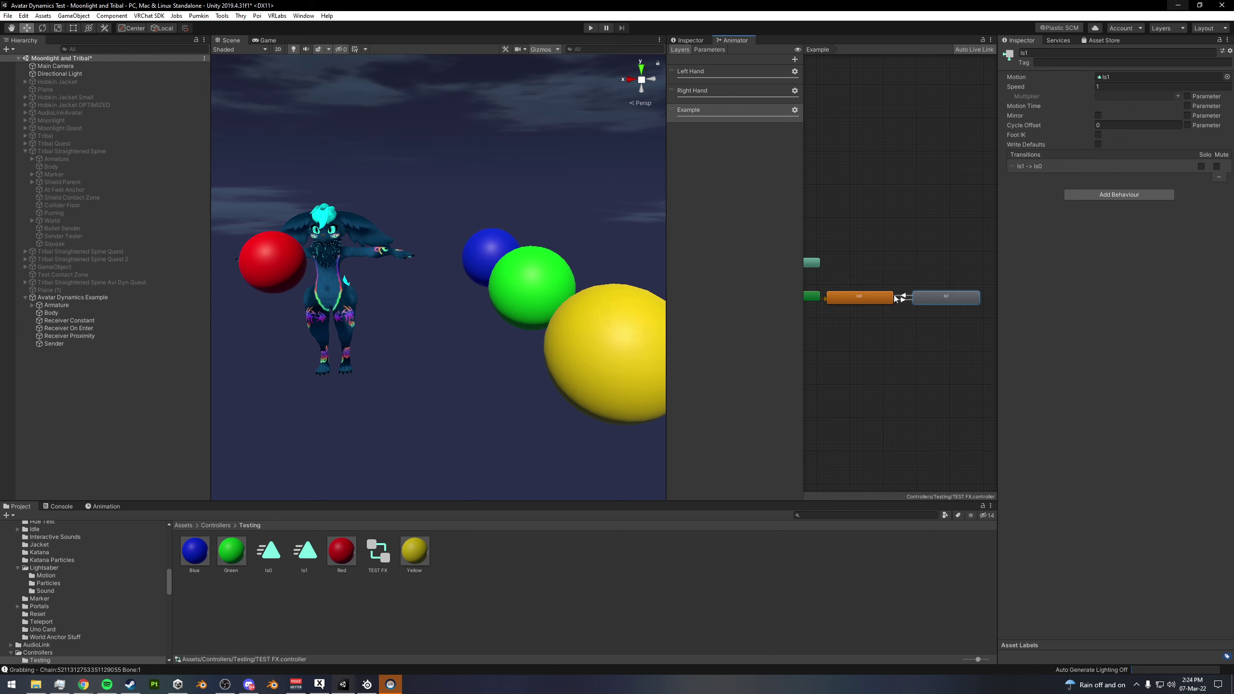
- Turn off Has Exit Time and Fixed Duration on the Is0 to Is1 transition and set its transition duration to 0
left_click(899, 299)
left_click(1003, 154)
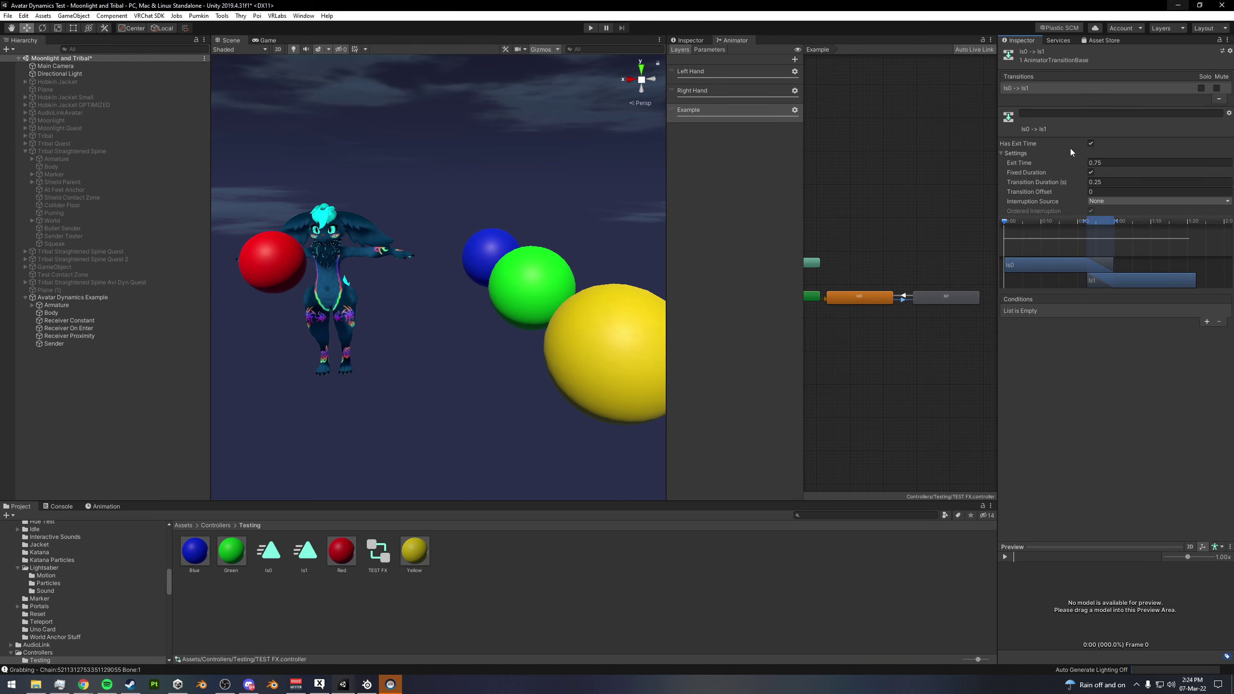
left_click(1104, 162)
left_click(1090, 143)
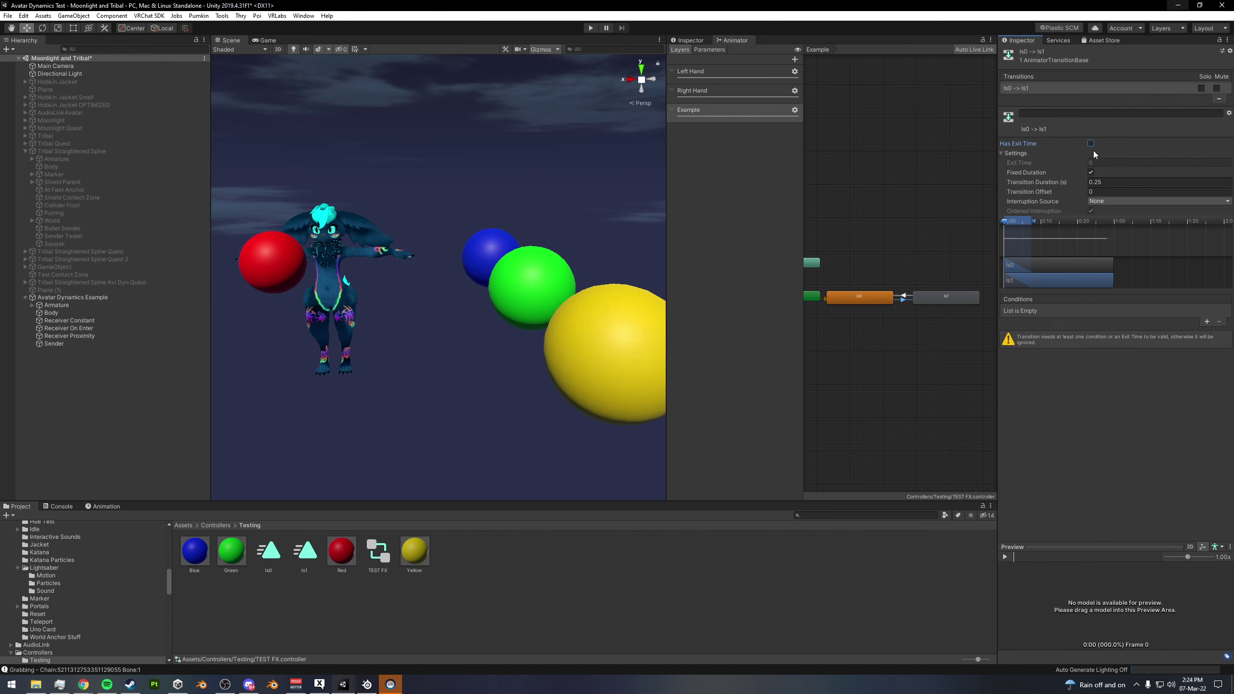
left_click(1091, 172)
left_click(1117, 181)
type("0")
- Add a condition to the Is0 to Is1 transition requiring Contact to be Greater than 0.95
left_click(1206, 322)
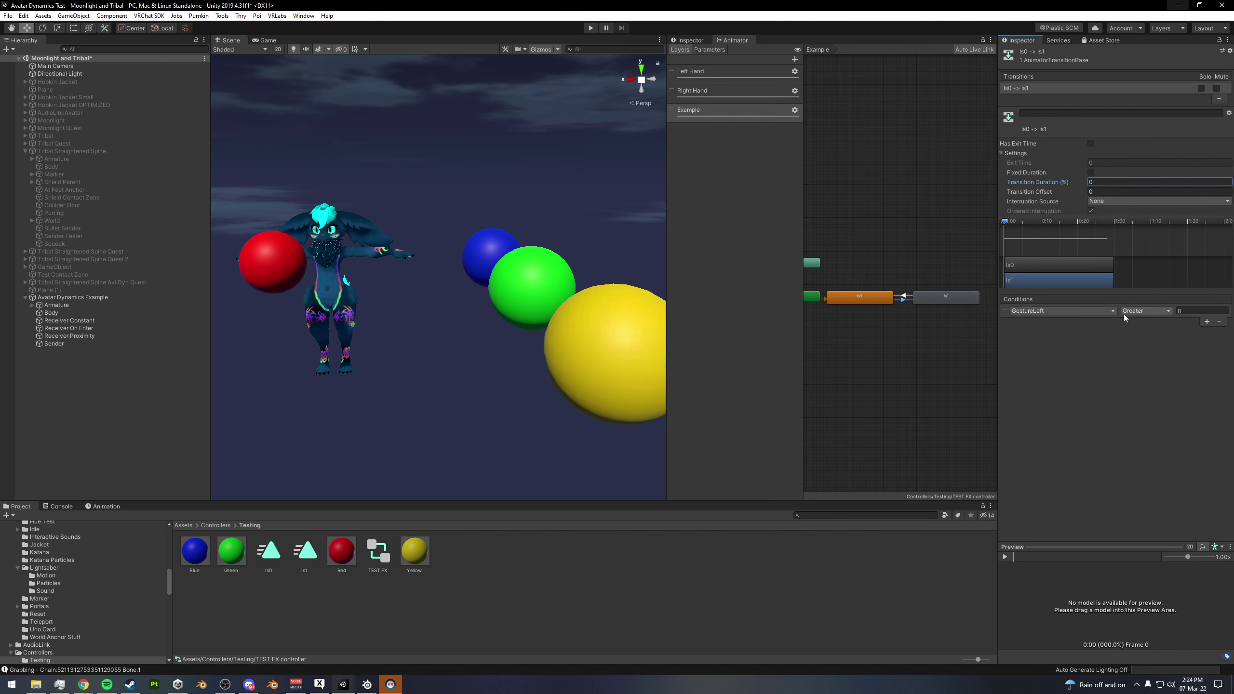
left_click(1072, 309)
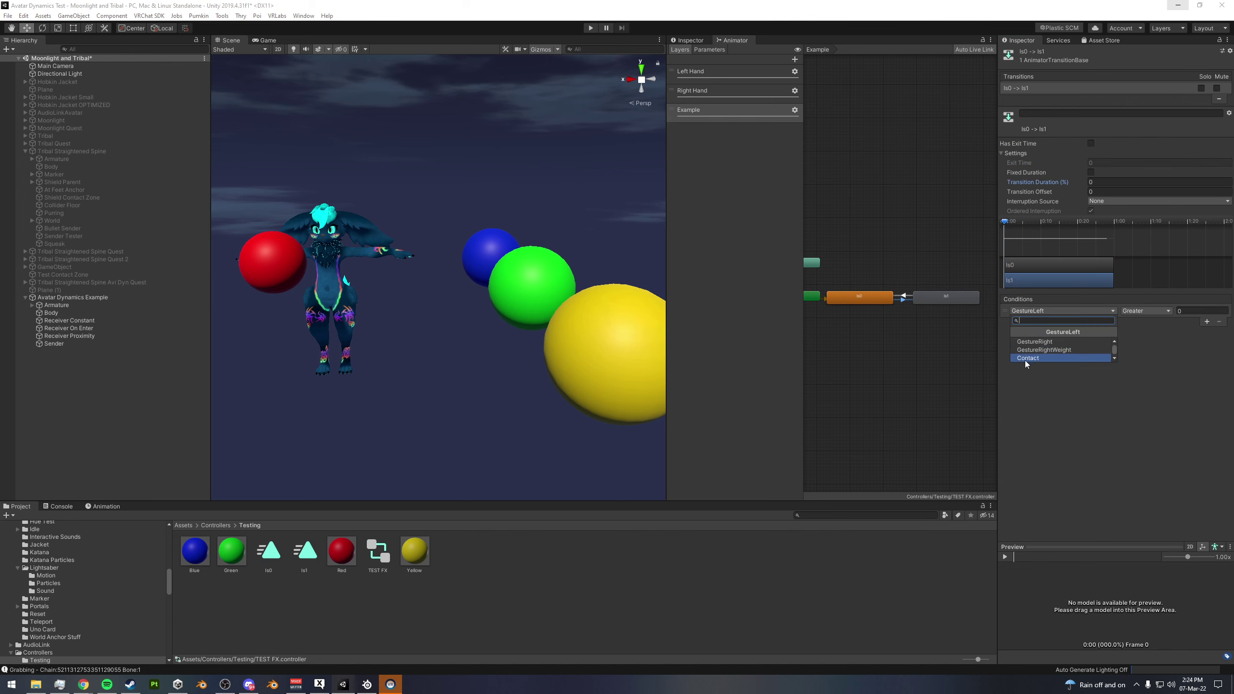
left_click(1029, 358)
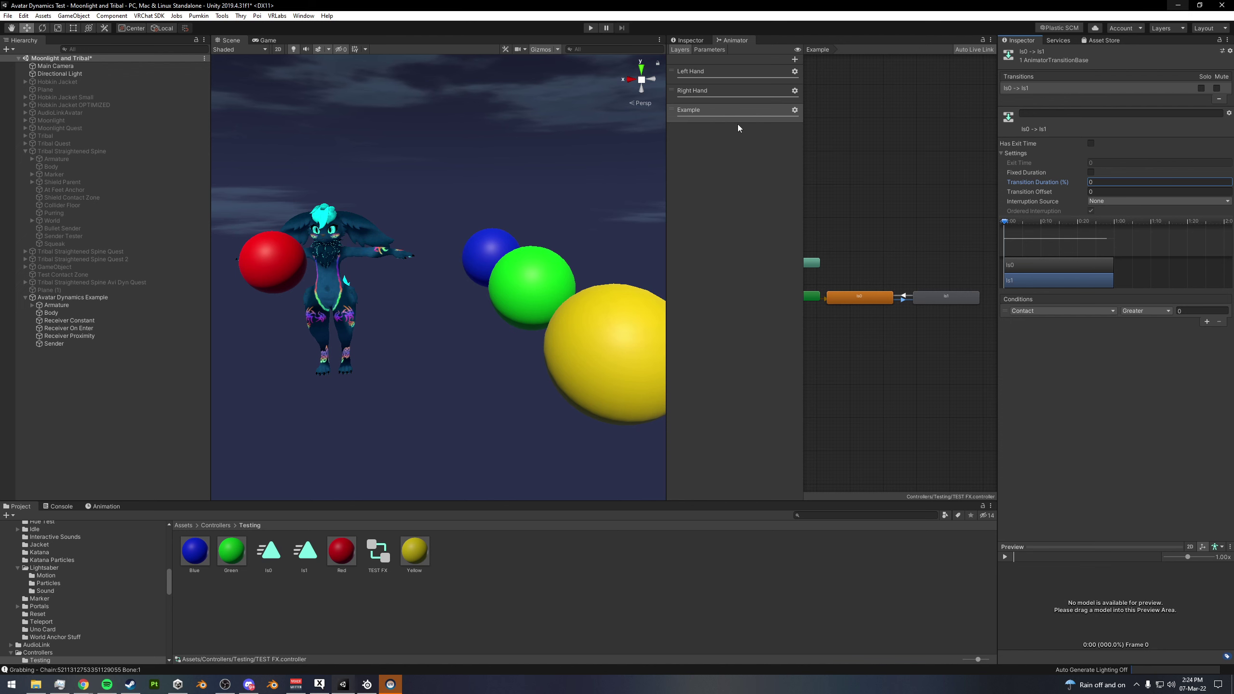
left_click(711, 49)
left_click(679, 51)
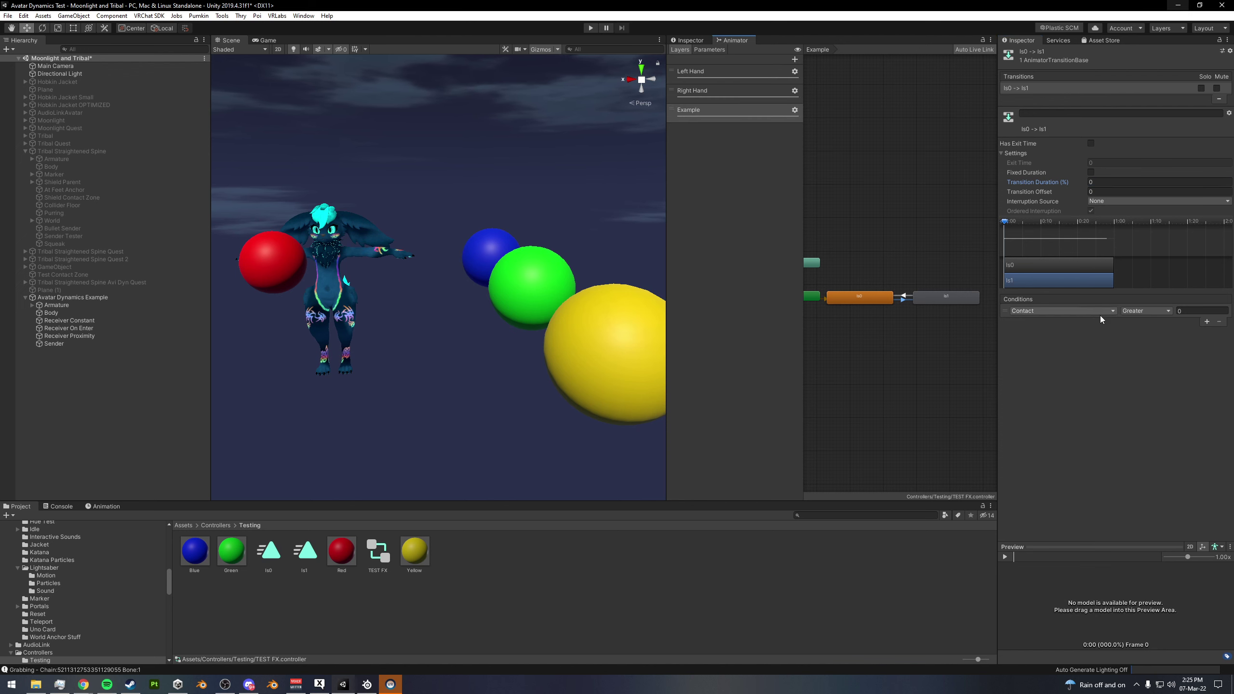
left_click(1198, 312)
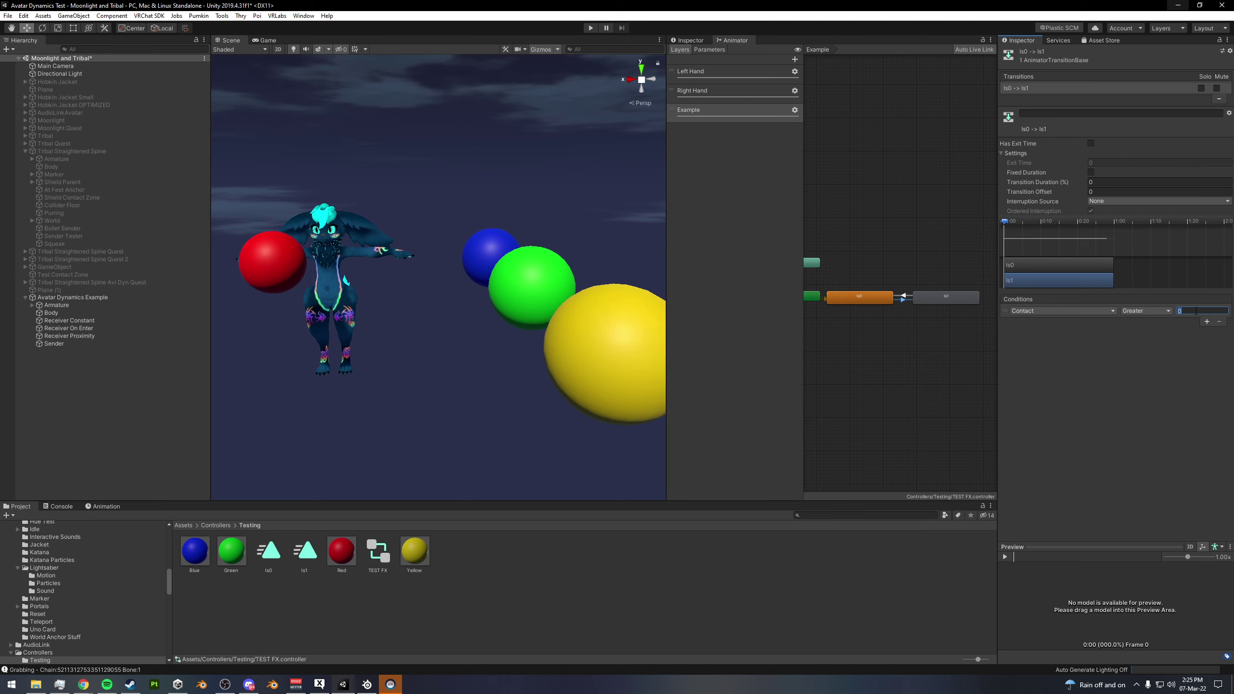
type("0.95")
- Turn off Has Exit Time and Fixed Duration on the Is1 to Is0 transition and set its transition duration to 0
left_click(944, 299)
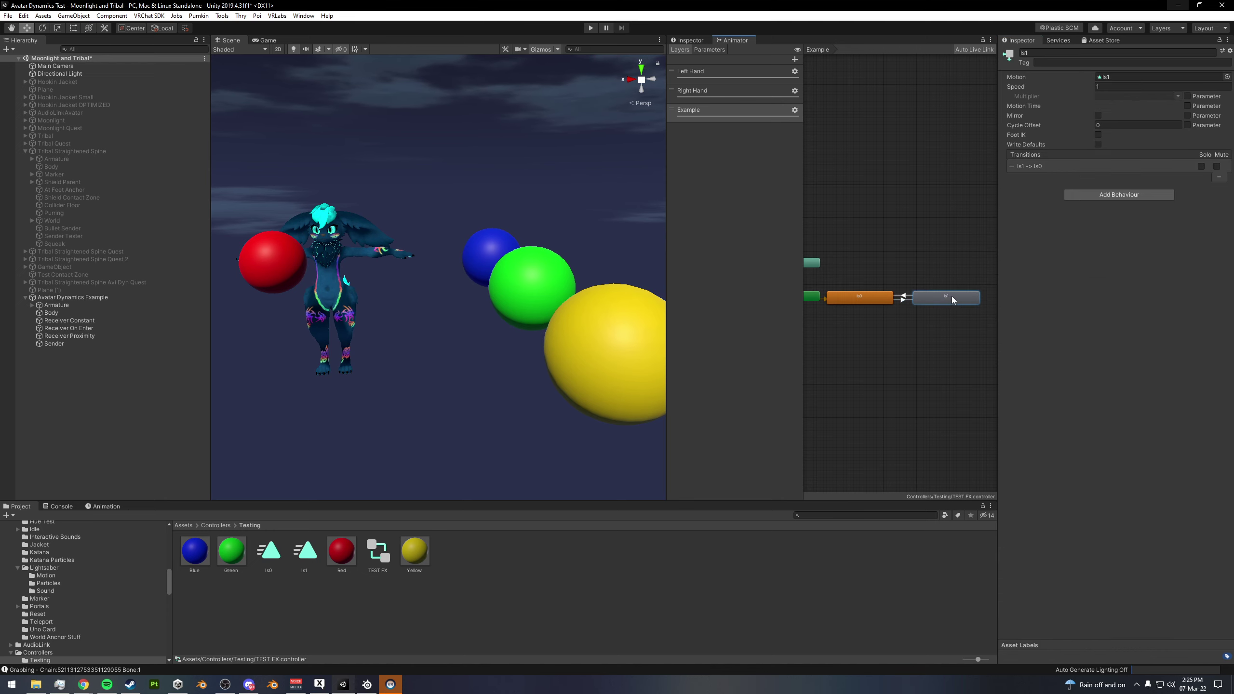
left_click(904, 298)
left_click(1097, 162)
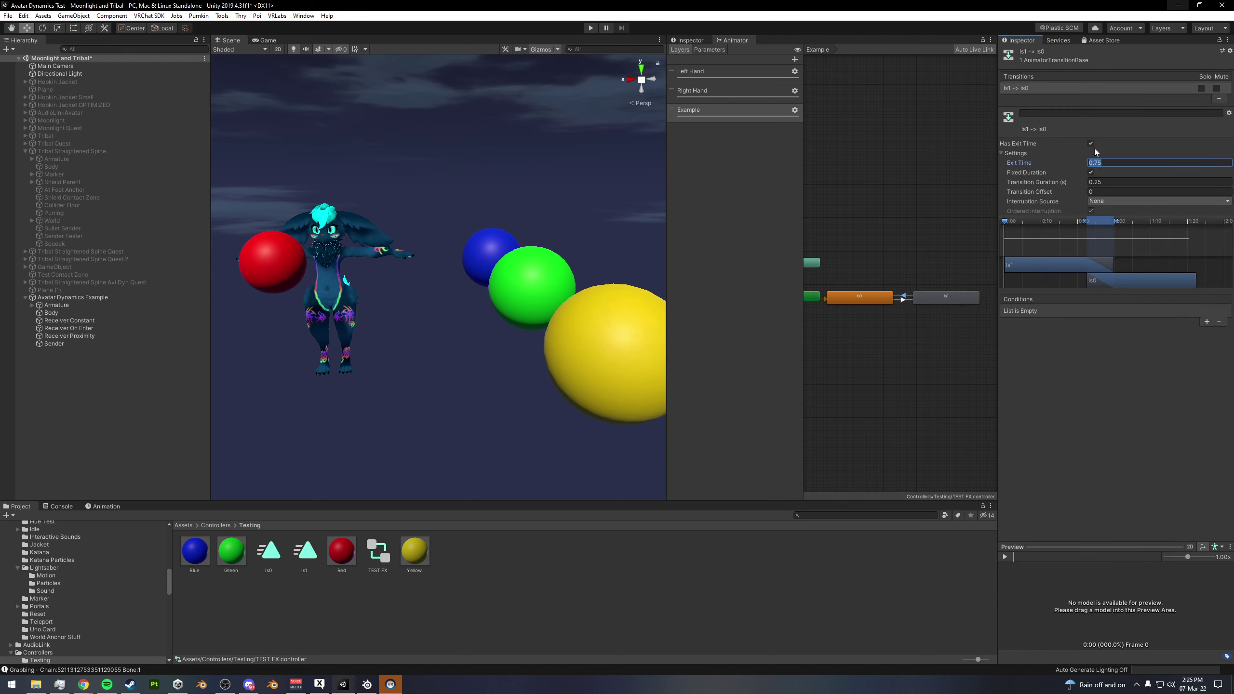
type("0")
left_click(1091, 143)
left_click(1091, 173)
left_click(1107, 182)
type("0")
- Add a condition to the Is1 to Is0 transition requiring Contact to be Less than 0.95
left_click(1207, 321)
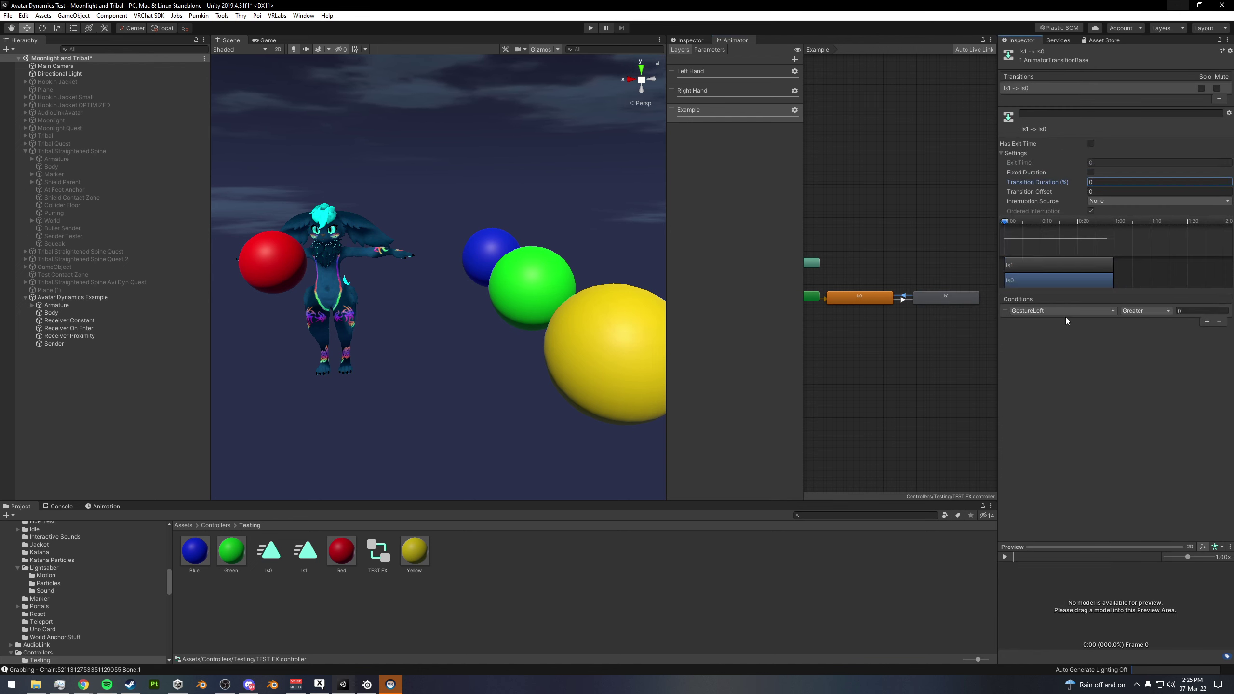
left_click(1064, 310)
left_click(1051, 358)
left_click(1139, 310)
left_click(1137, 332)
left_click(1190, 311)
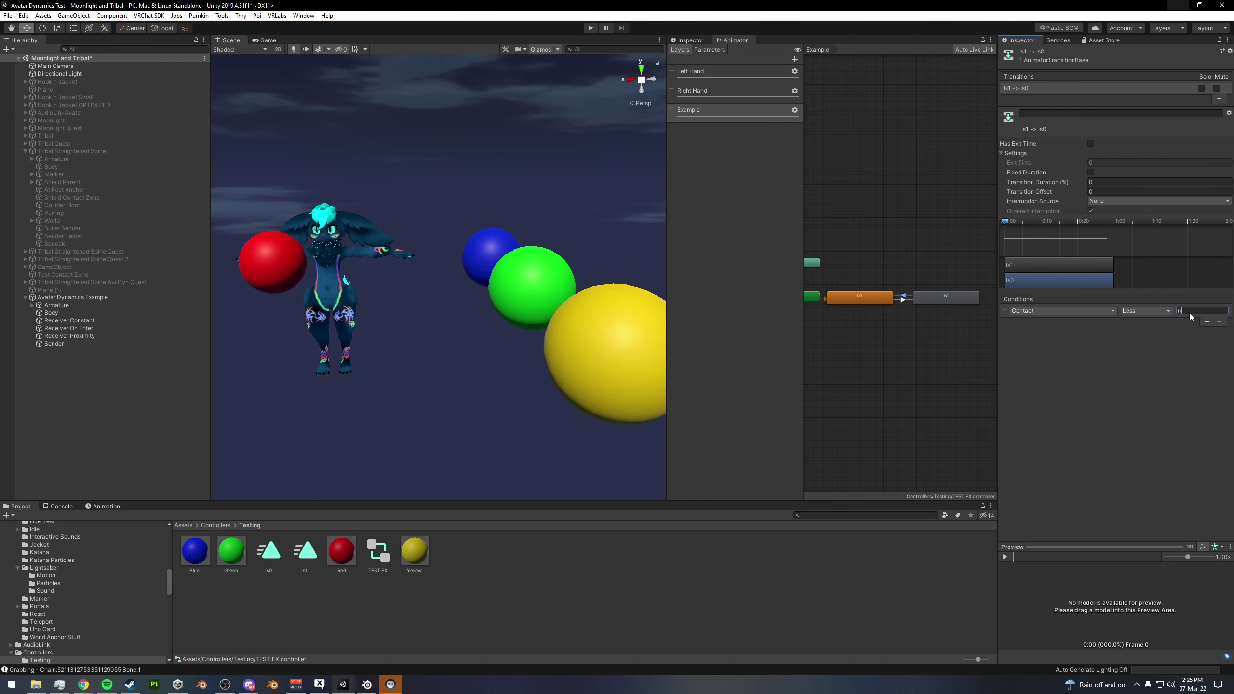
type("0.95")
- Enter Play mode and show the animator's parameter list with the Contact value
mouse_move(862, 344)
left_mouse_down("alt")
mouse_move(873, 335)
mouse_move(873, 349)
left_mouse_up("alt")
left_click_drag(398, 280, 474, 290, "alt")
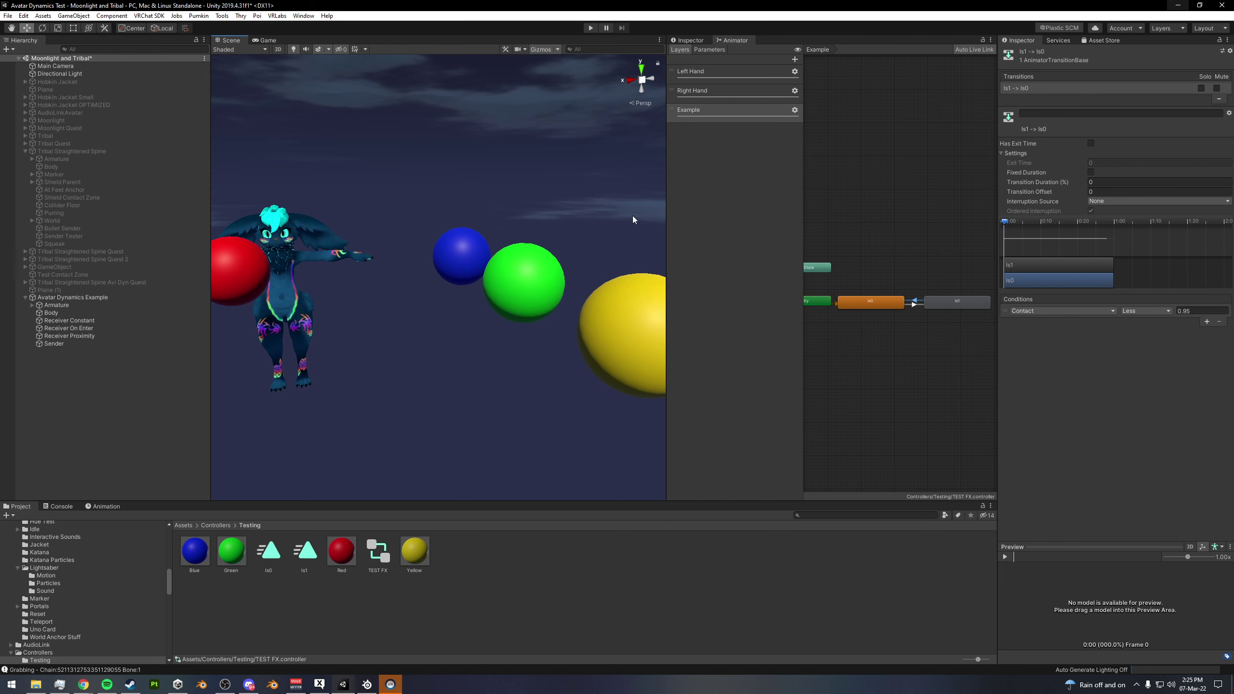
left_click(692, 42)
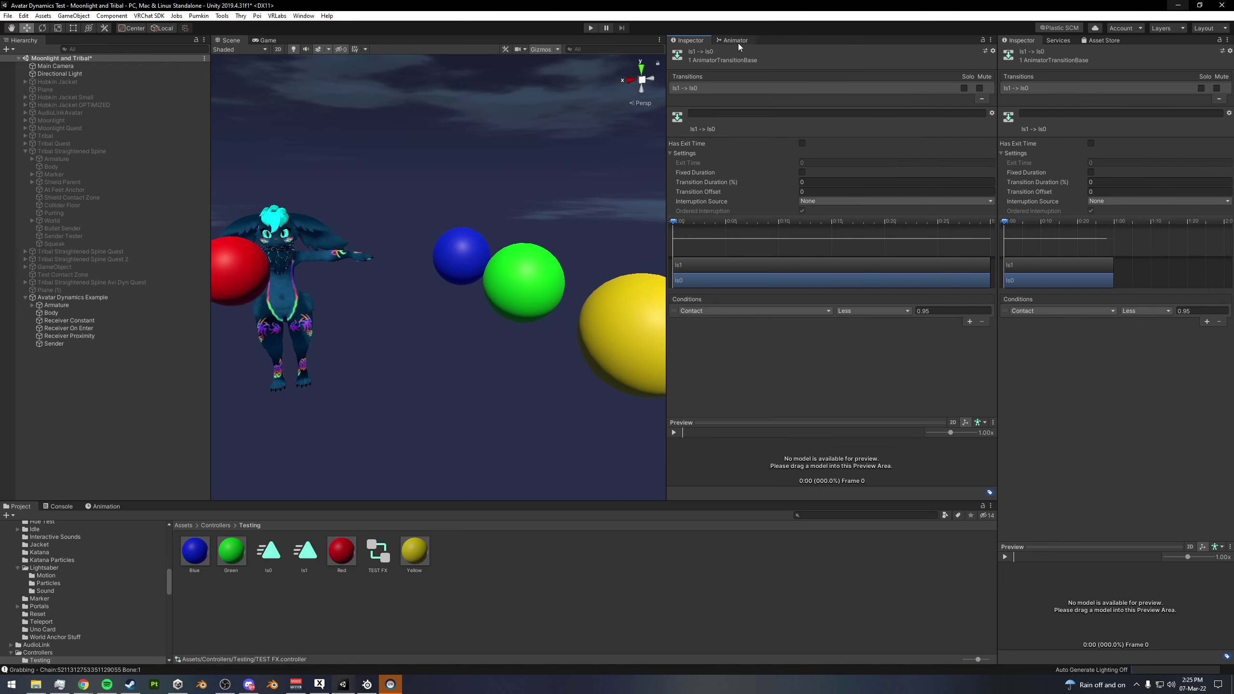
left_click(736, 41)
left_click(592, 27)
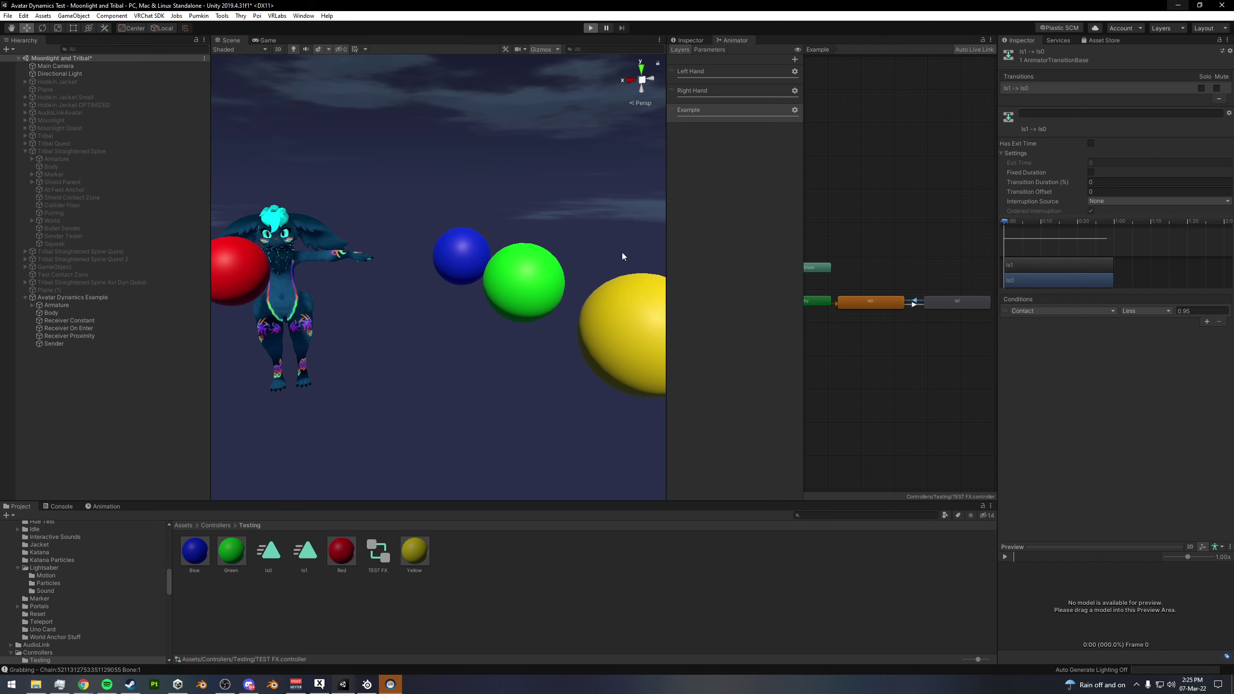
key("ctrl+p")
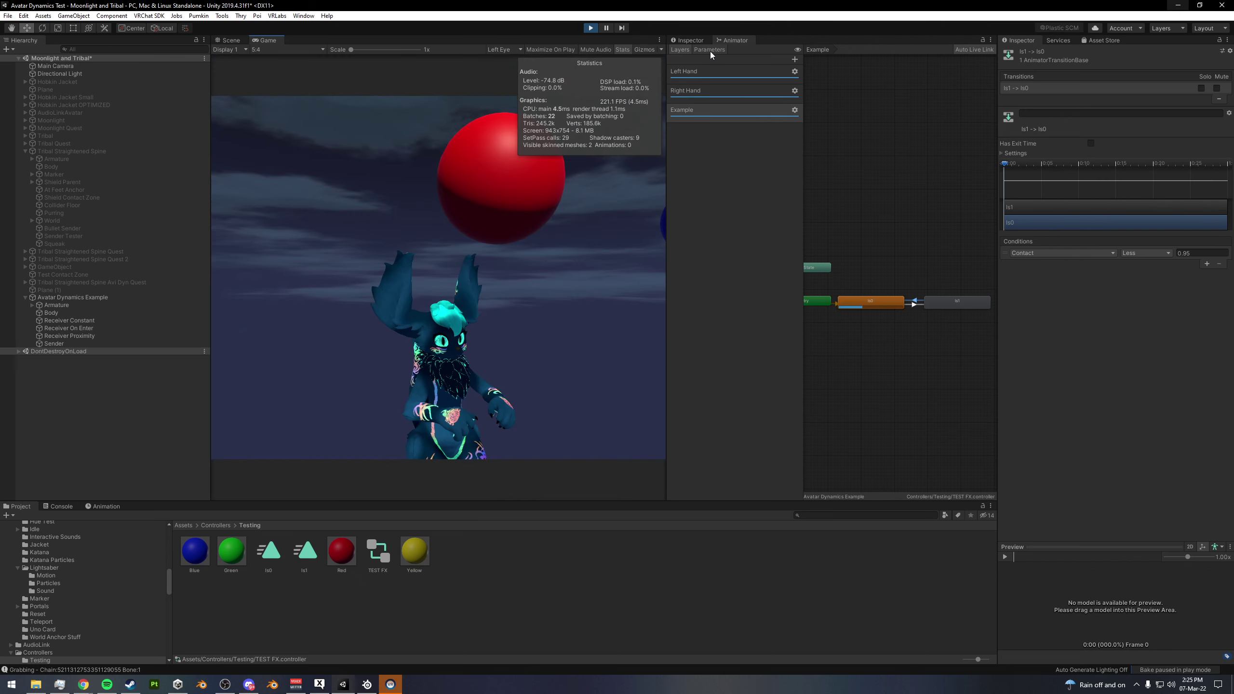
left_click(709, 50)
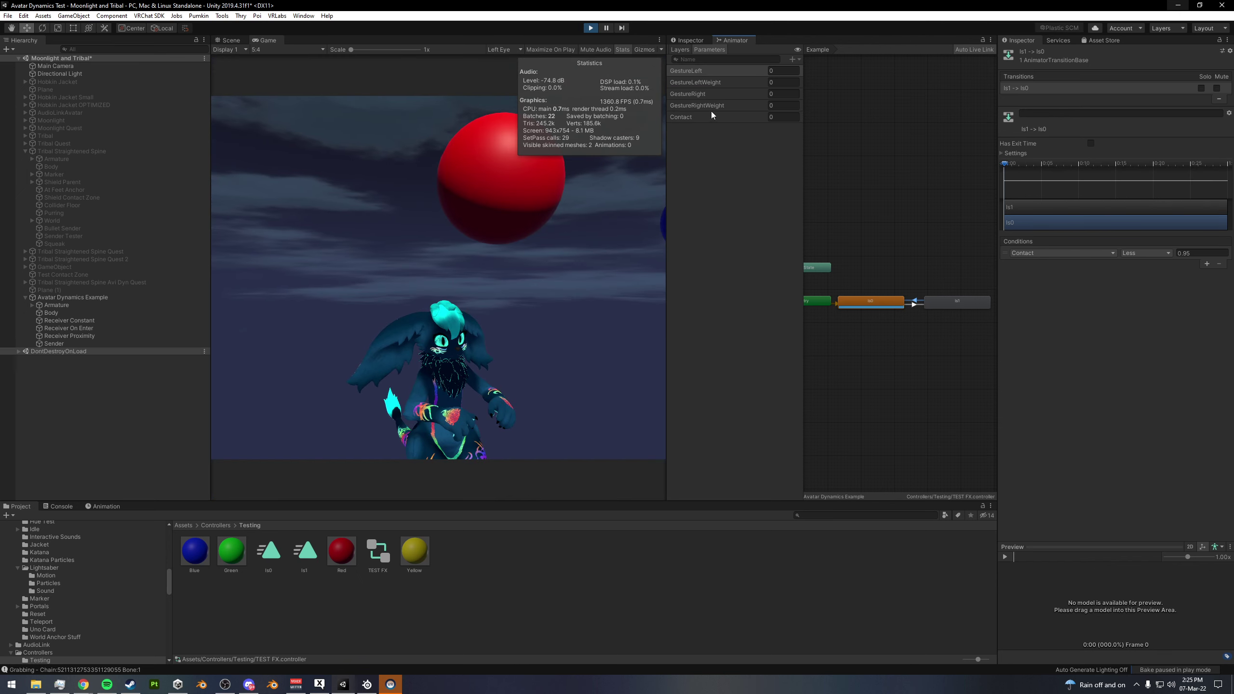
- In the Scene view, move the red Sender sphere along X toward the blue sphere, to about X -0.825
left_click(231, 40)
right_click_drag(372, 134, 519, 221)
middle_click_drag(519, 221, 589, 152)
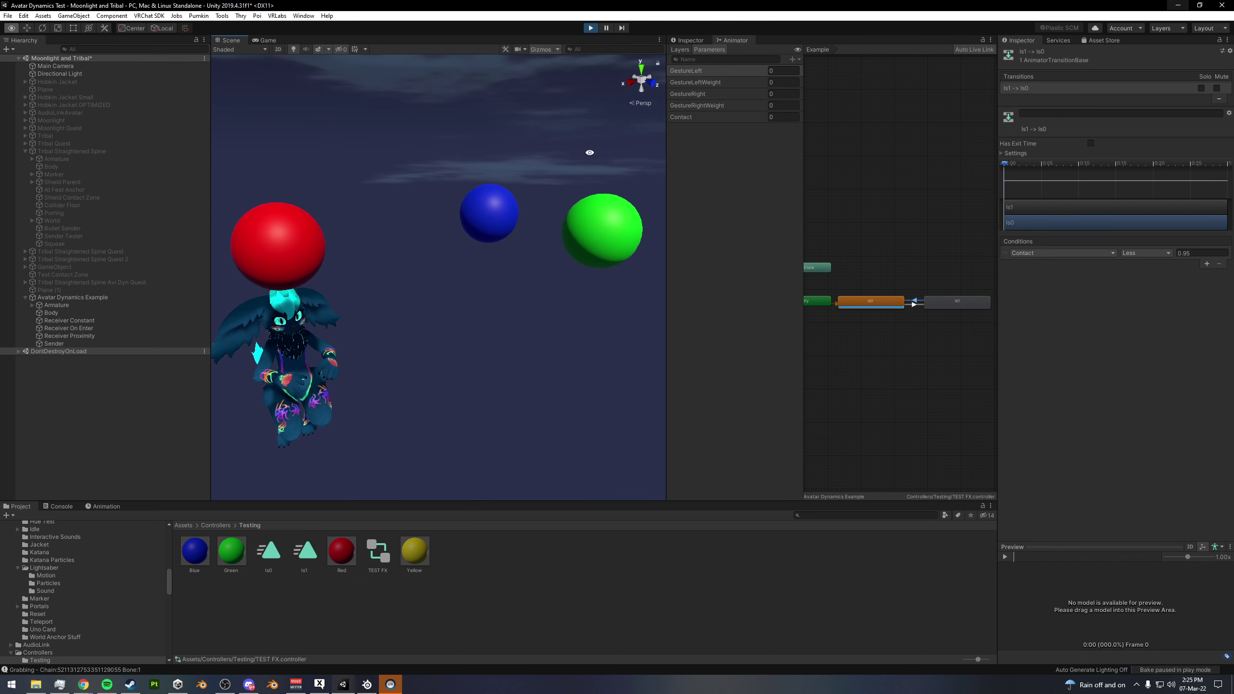
left_click_drag(334, 178, 366, 194, "alt")
left_click(285, 253)
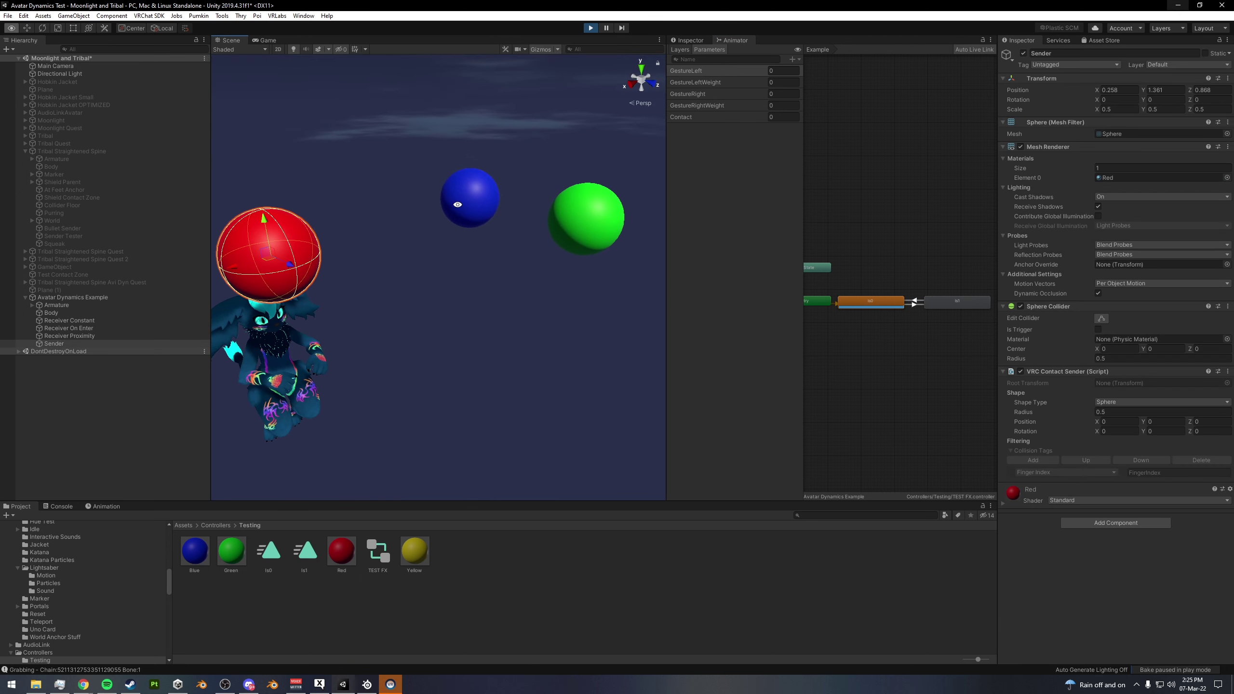
left_click_drag(457, 205, 496, 240, "alt")
right_click_drag(496, 240, 523, 242)
left_click_drag(447, 197, 394, 199, "alt")
left_click_drag(318, 175, 249, 178)
middle_click_drag(376, 188, 437, 212)
- Deactivate the Receiver Proximity and Receiver On Enter objects
left_click(75, 336)
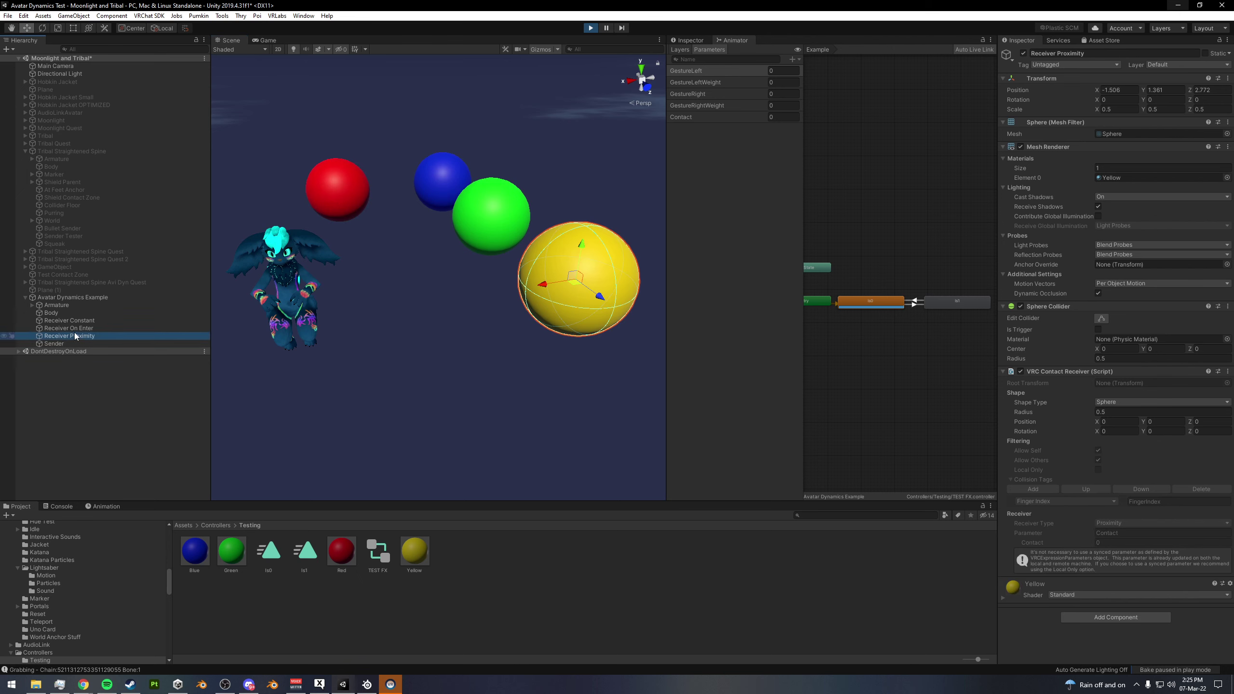
left_click(75, 329, "ctrl")
left_click(1022, 53)
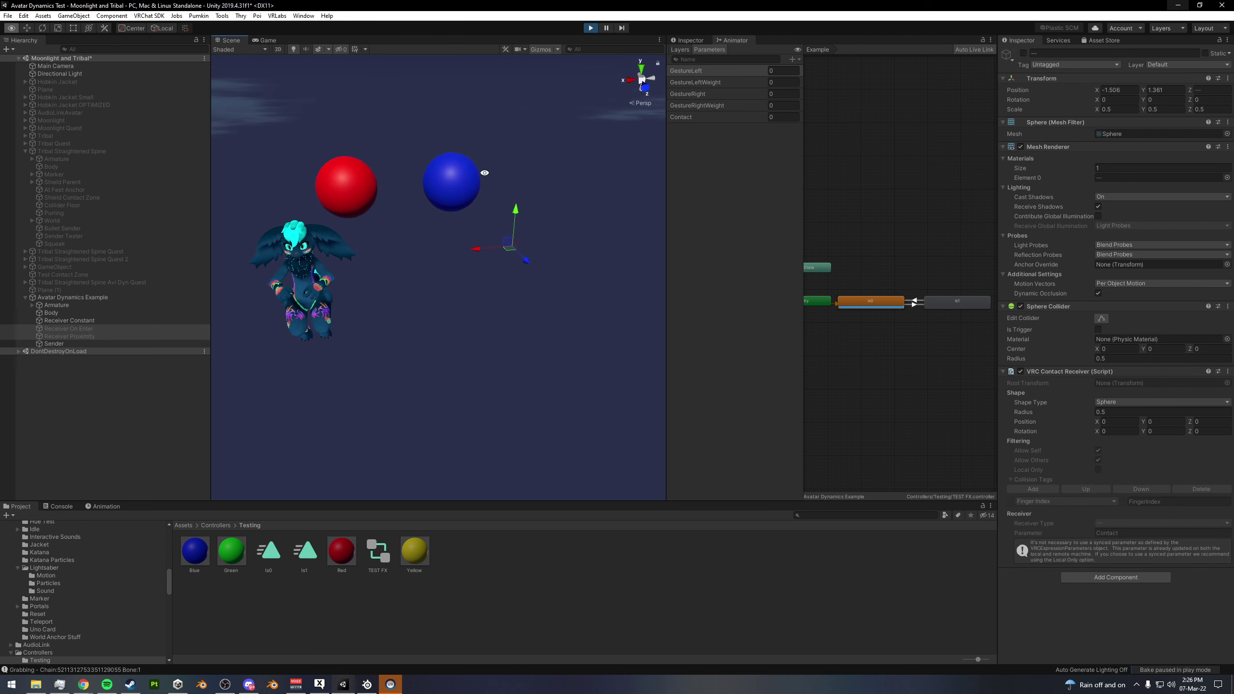
- Move the red Sender sphere along X until it overlaps the blue Receiver Constant sphere, to about X -1.08
left_click(63, 321)
left_click(72, 344)
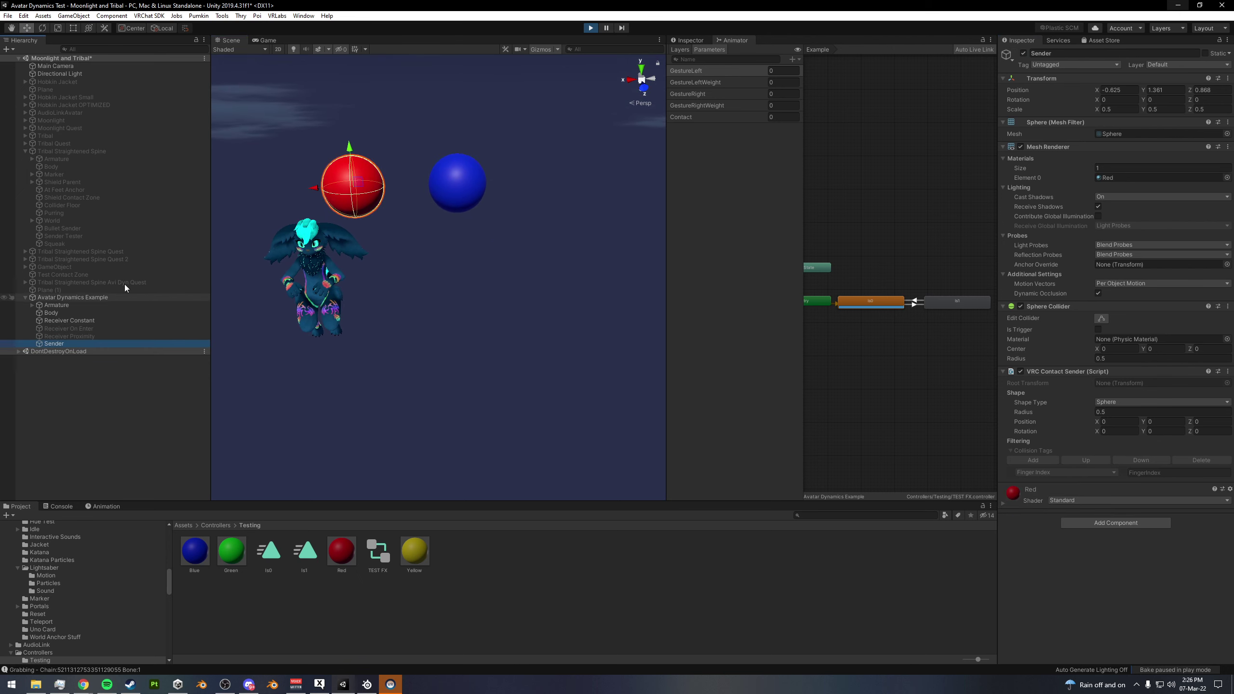
right_click_drag(435, 270, 470, 221)
key("w")
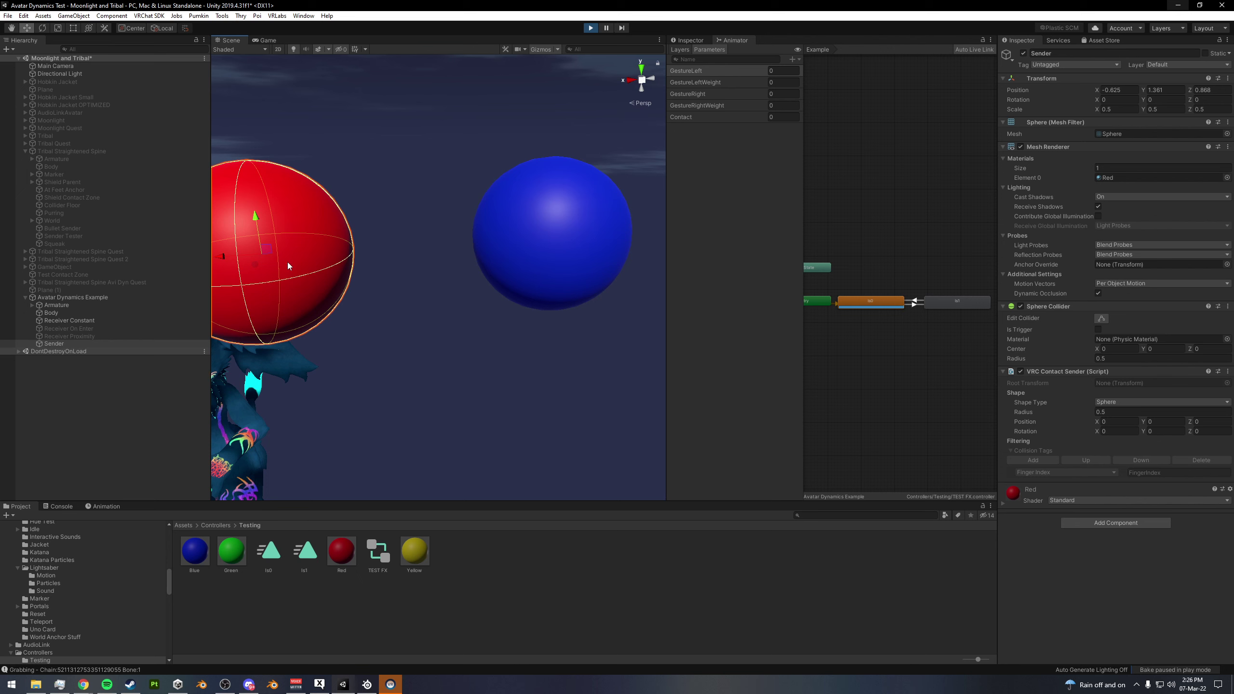
key("s")
right_click_drag(342, 258, 342, 258)
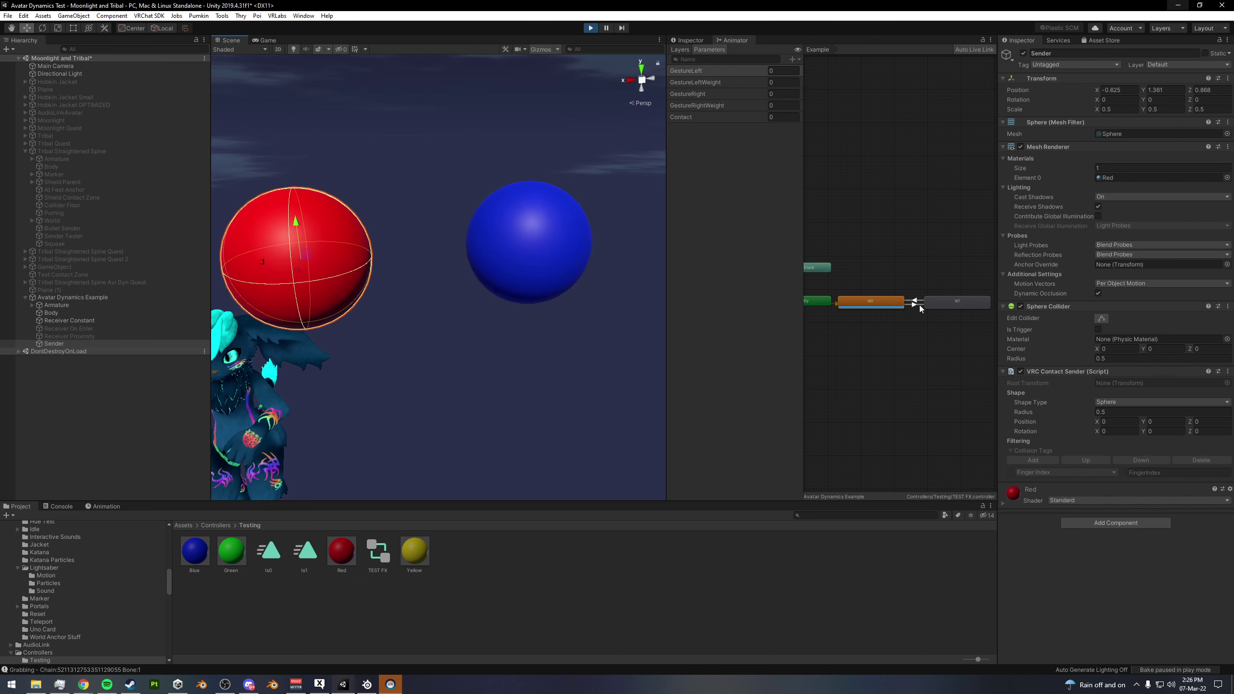
left_click_drag(256, 268, 359, 270)
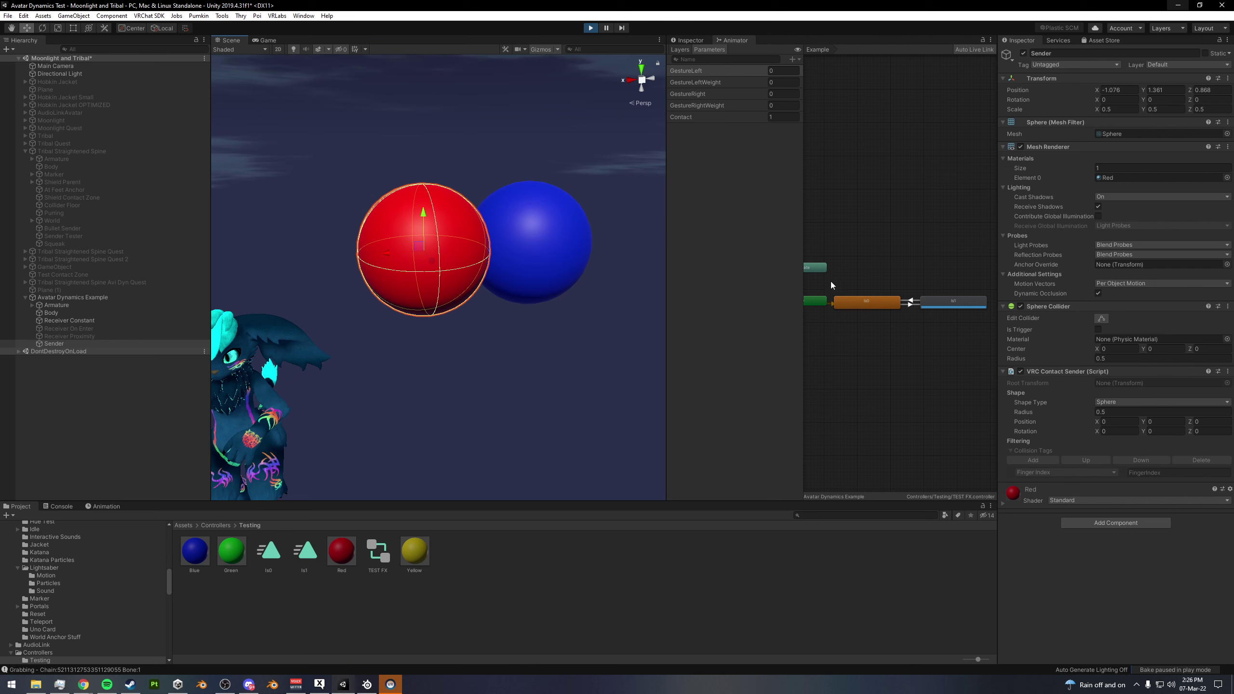
- Push the Sender sphere deeper into the blue sphere, to about X -1.115, and select Receiver Constant
left_click_drag(433, 253, 397, 246, "alt")
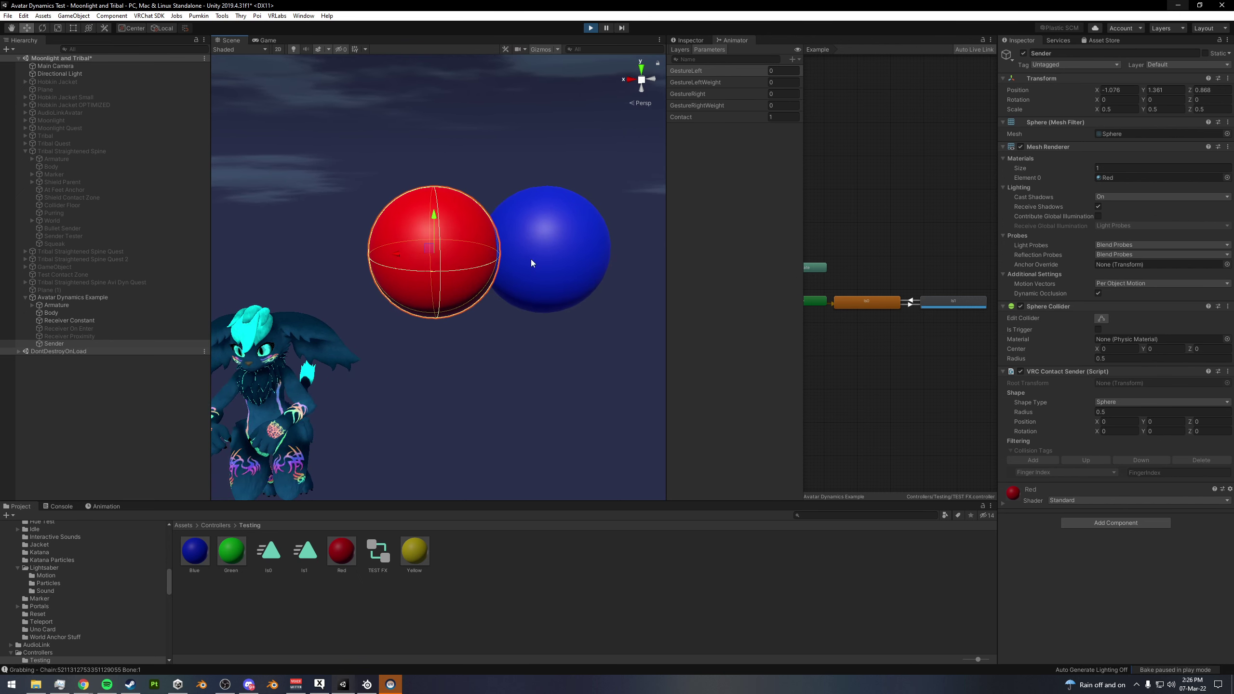
mouse_move(396, 254)
left_mouse_down()
mouse_move(362, 258)
mouse_move(414, 253)
left_mouse_up()
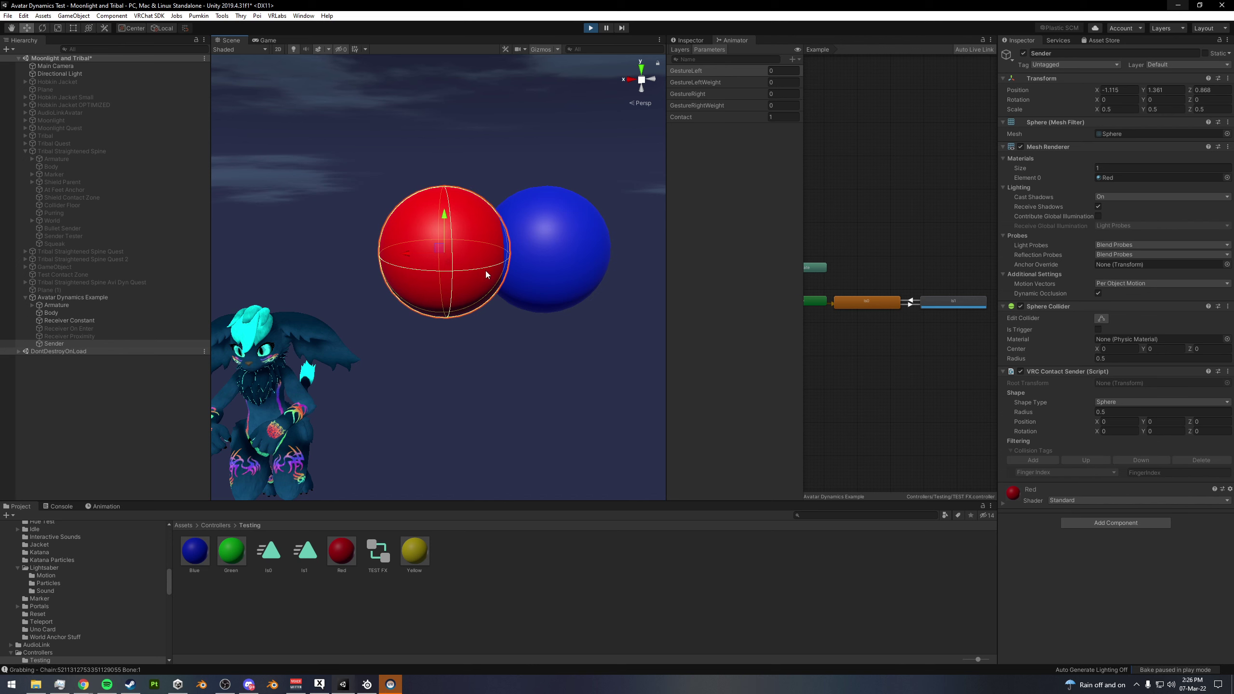
left_click(544, 264)
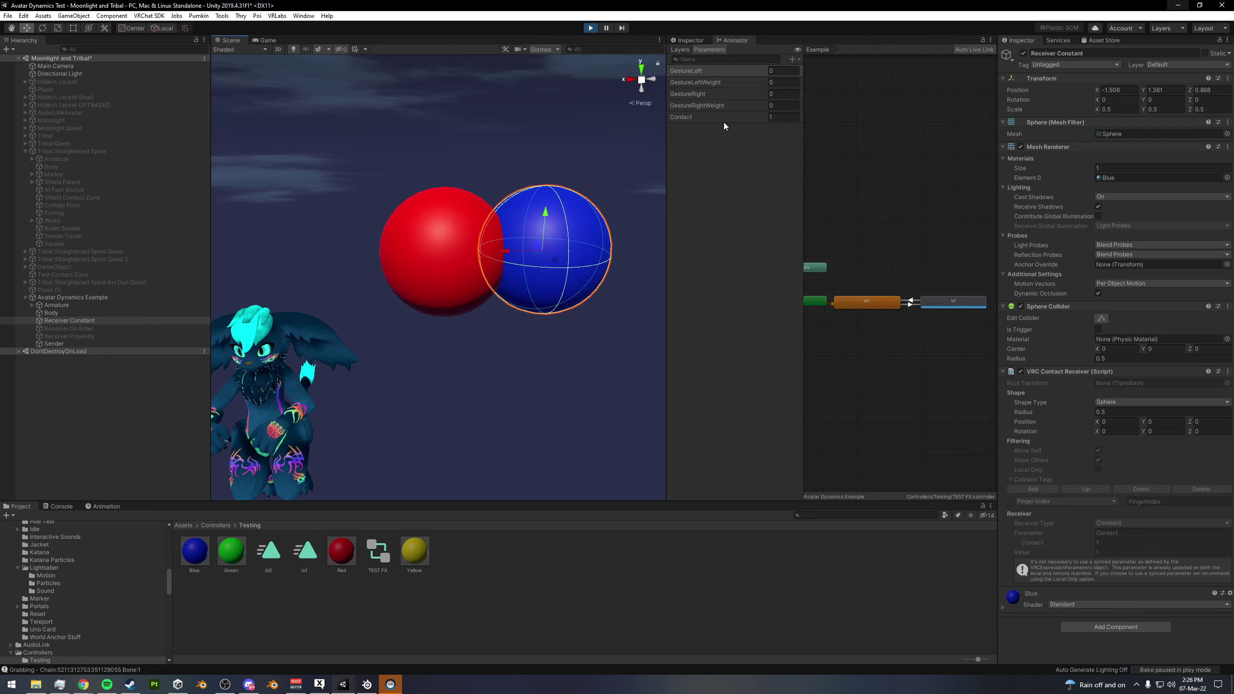
- Move the red Sender sphere along X out of the blue sphere, to about X -0.887
left_click(409, 247)
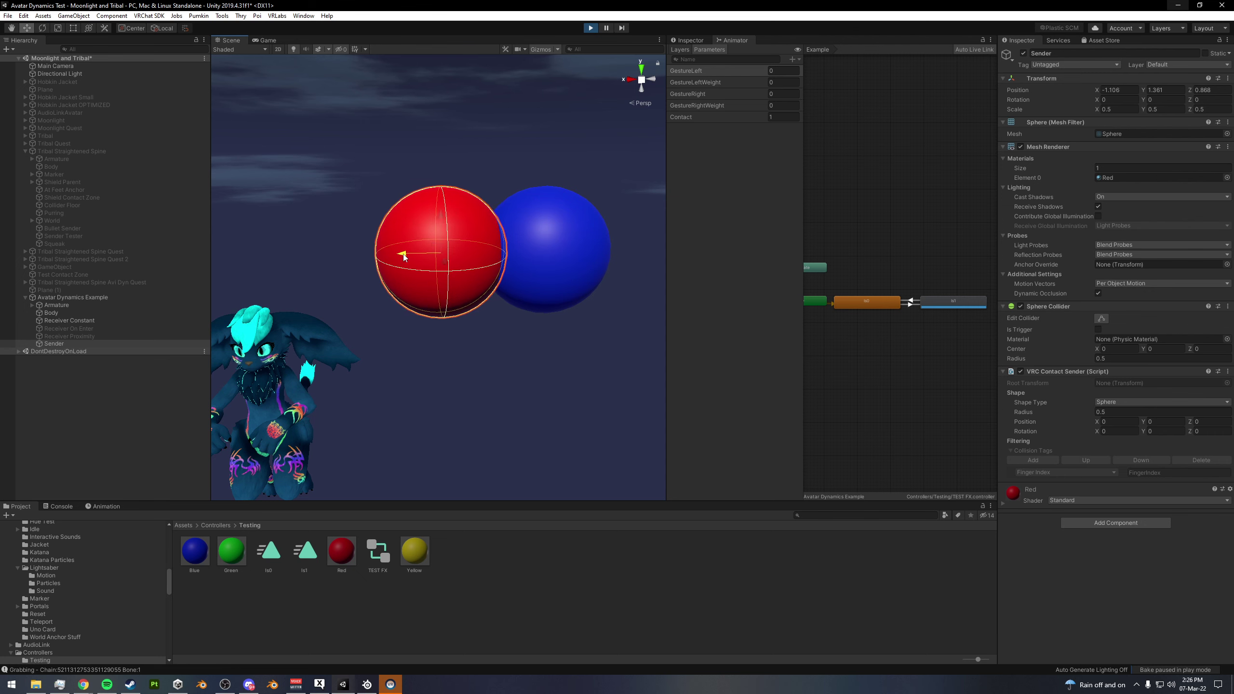
left_click_drag(403, 256, 296, 255)
left_click_drag(427, 275, 554, 301, "alt")
scroll(554, 301, "down", 3)
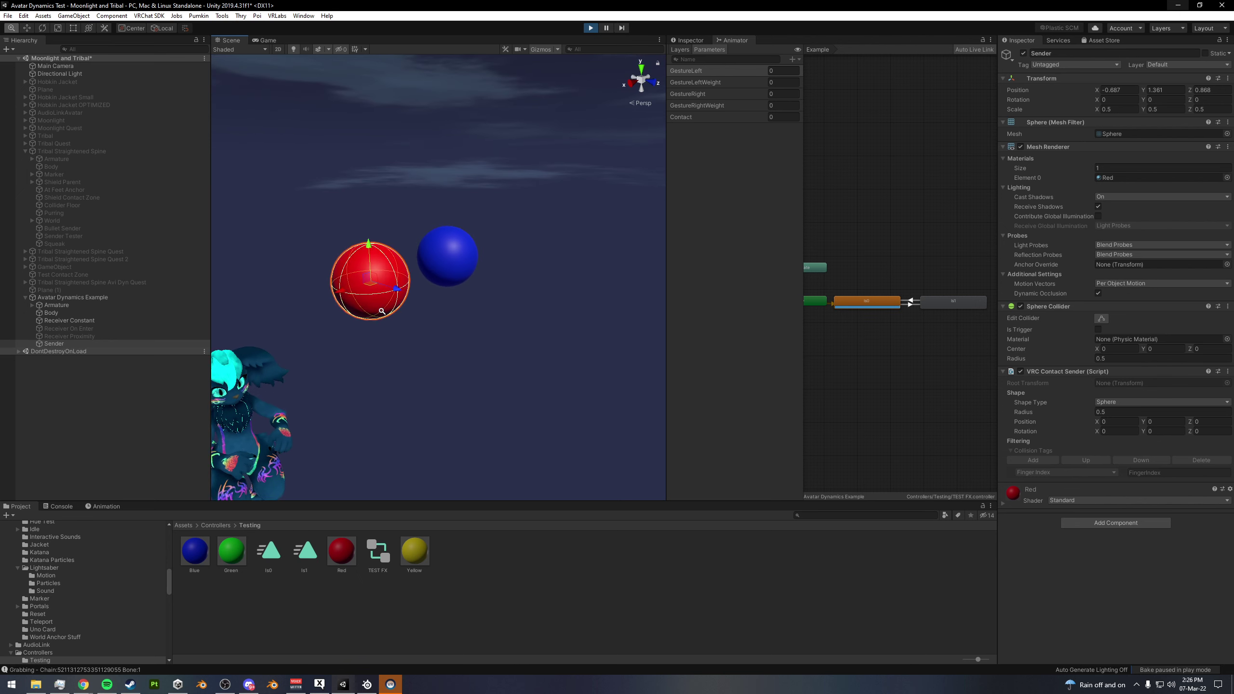
- Deactivate the Receiver Constant object and activate the Receiver On Enter object
left_click(462, 247)
left_click(1024, 53)
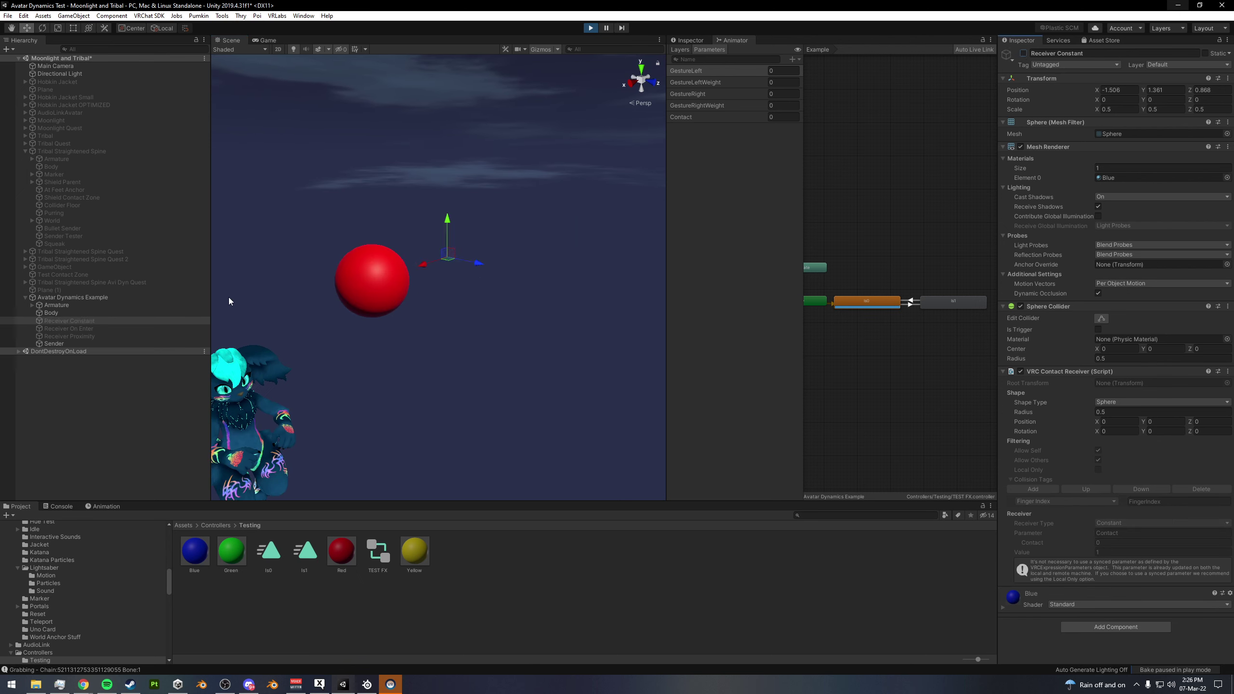
left_click(112, 330)
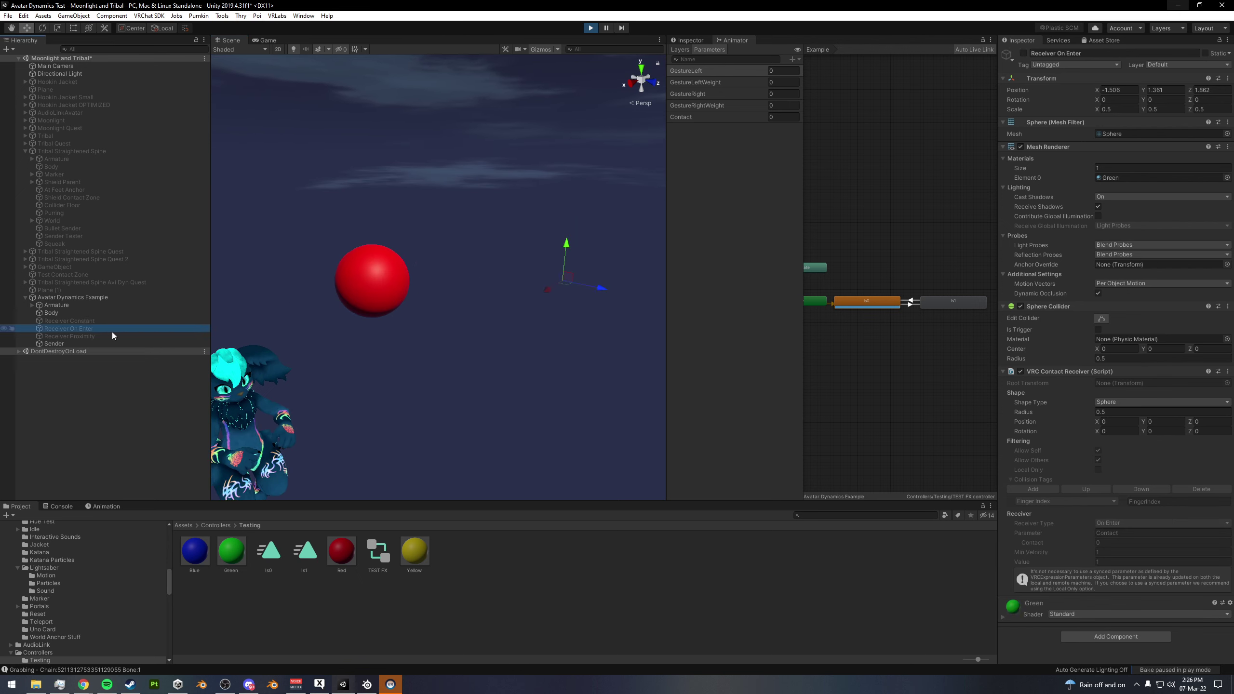
left_click(1023, 53)
- Move the Sender sphere along Z until it faces the green sphere, to about Z 1.671, and select Receiver On Enter
left_click(378, 288)
left_click_drag(397, 288, 459, 319)
left_click_drag(438, 317, 348, 314, "alt")
scroll(454, 333, "up", 3)
left_click(568, 301)
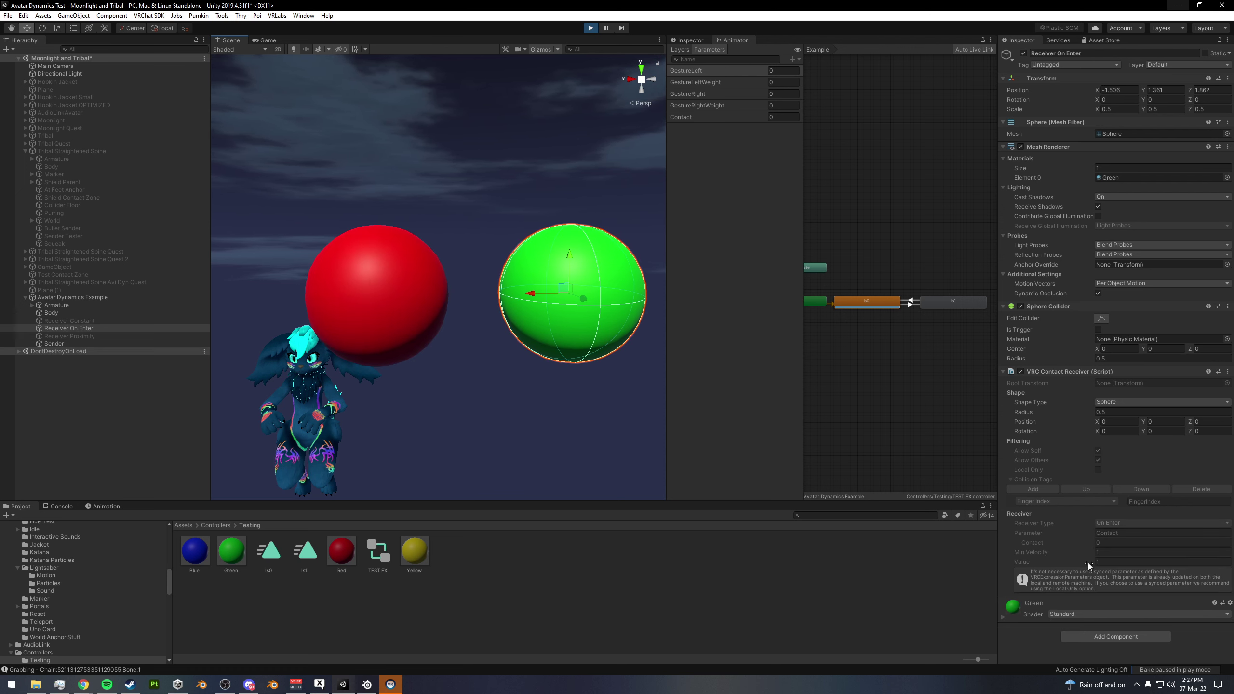
- Test the on-enter receiver by moving the Sender sphere along X, ending clear of the green sphere at about X -0.897
left_click(421, 326)
left_click_drag(343, 295, 310, 279)
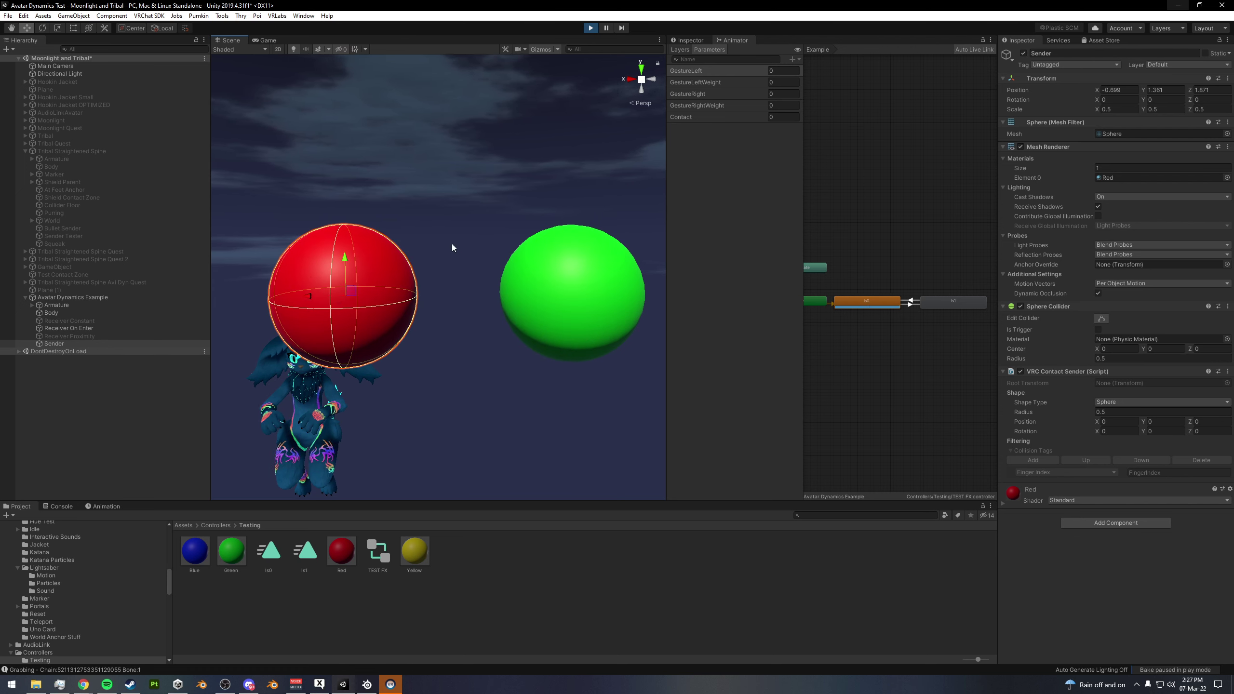
mouse_move(310, 297)
left_mouse_down()
mouse_move(461, 295)
mouse_move(309, 295)
left_mouse_up()
- Deactivate the Receiver On Enter object and activate the Receiver Proximity object
left_click(537, 293)
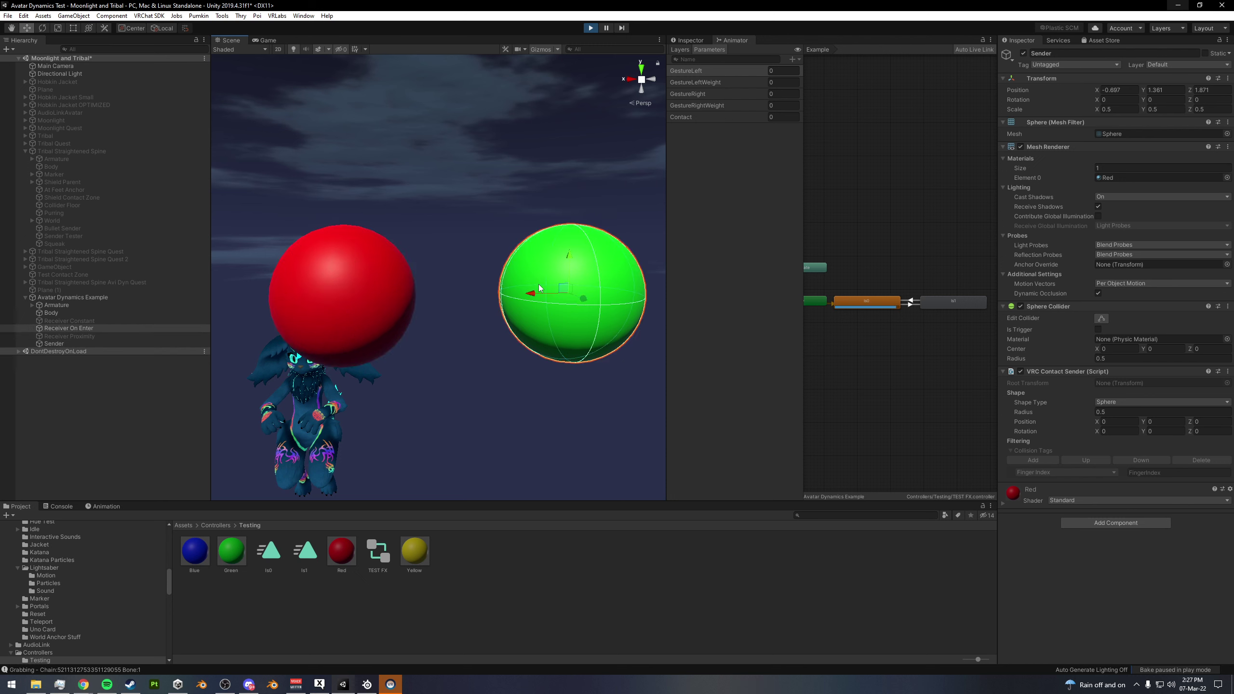
left_click_drag(505, 229, 583, 265, "alt")
scroll(582, 265, "down", 3)
left_click(1024, 53)
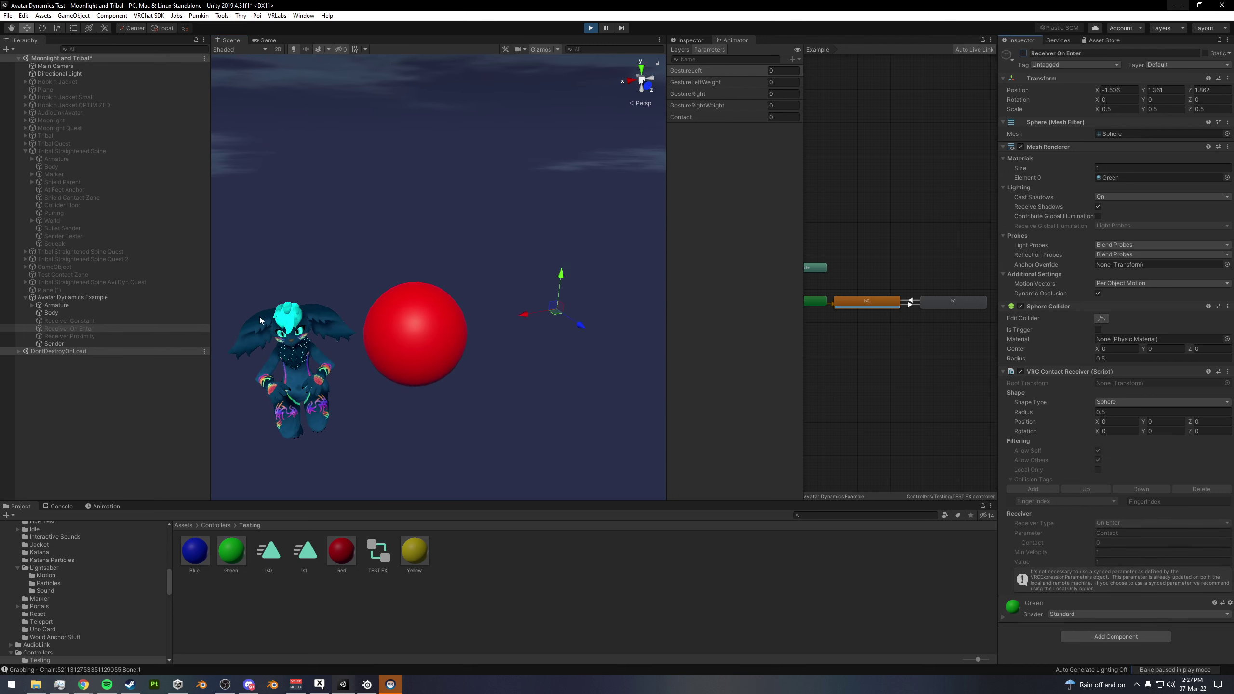
left_click(94, 335)
left_click(1024, 53)
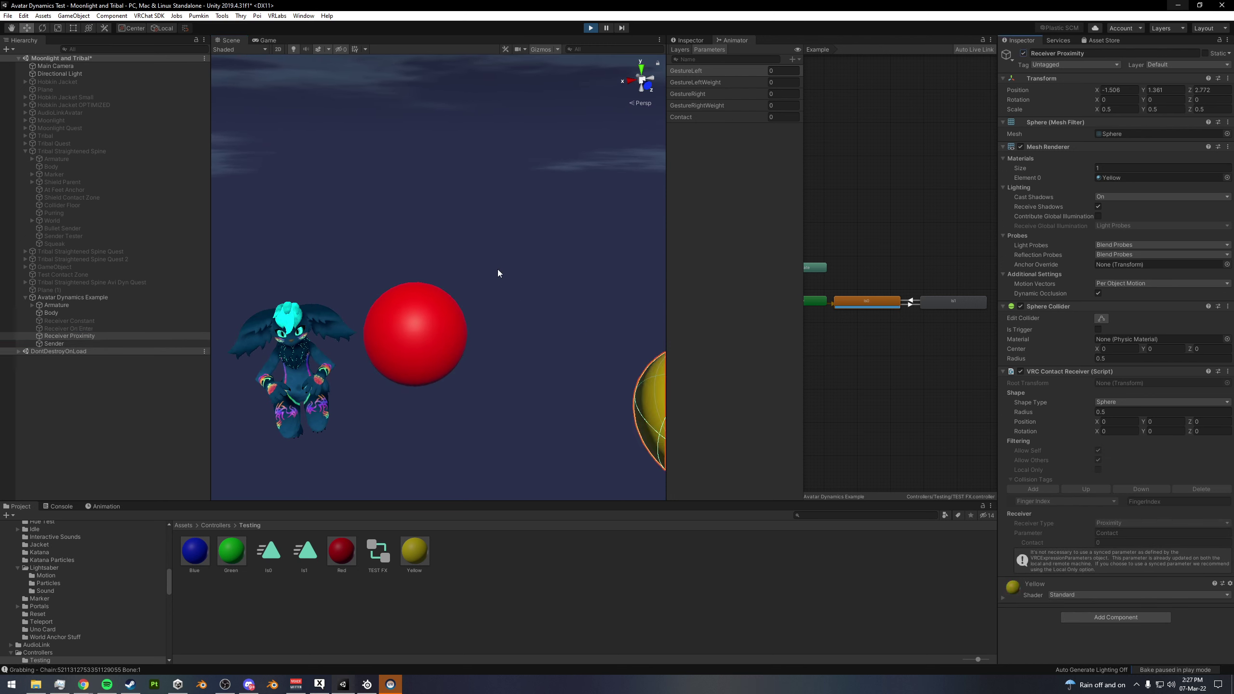
- Move the Sender sphere along Z until it faces the yellow Receiver Proximity sphere, to about Z 2.758
left_click(484, 324)
middle_click_drag(408, 320, 277, 305)
left_click_drag(318, 324, 318, 292, "alt")
scroll(413, 274, "up", 5, "alt")
left_click_drag(447, 229, 443, 248, "alt")
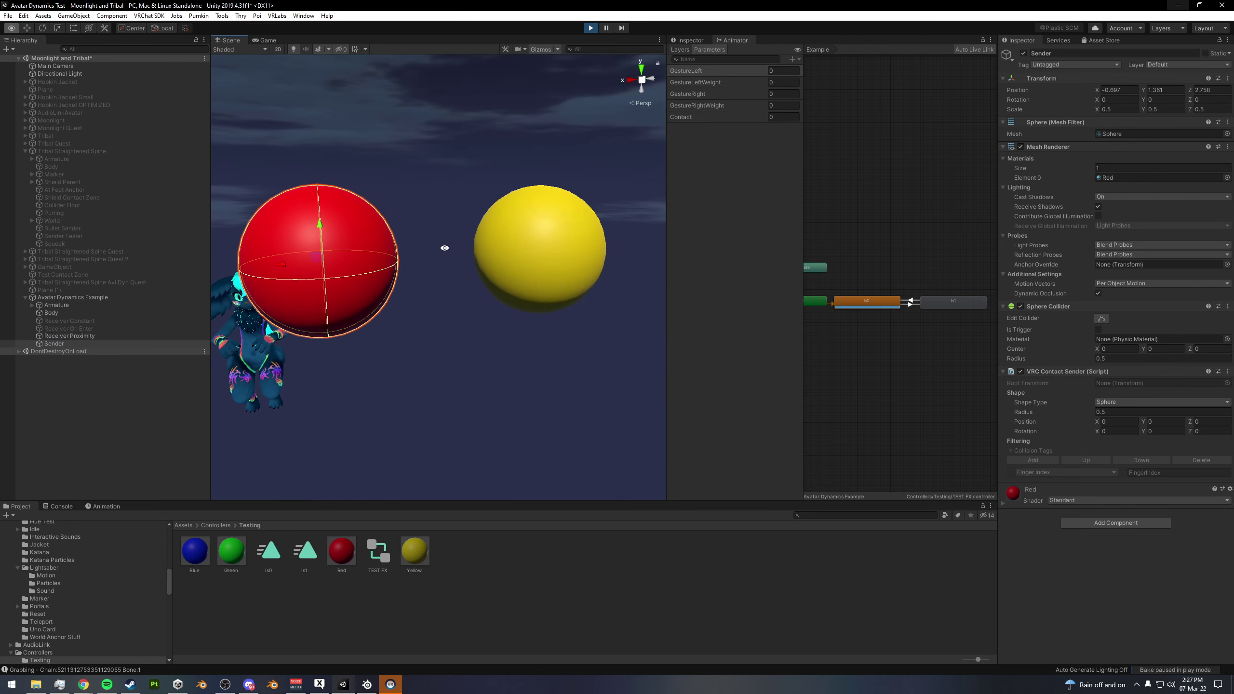
- Push the Sender sphere along X into the yellow sphere and ease it back to about X -1.242
left_click_drag(288, 265, 403, 276)
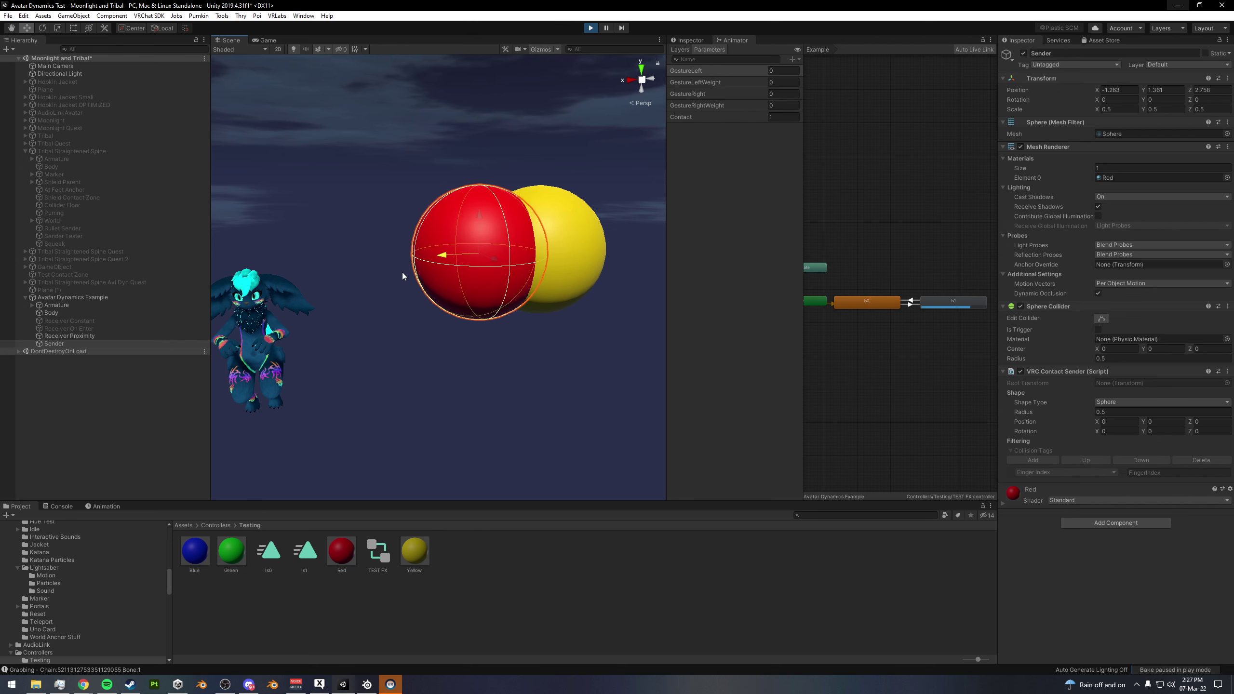
key("f")
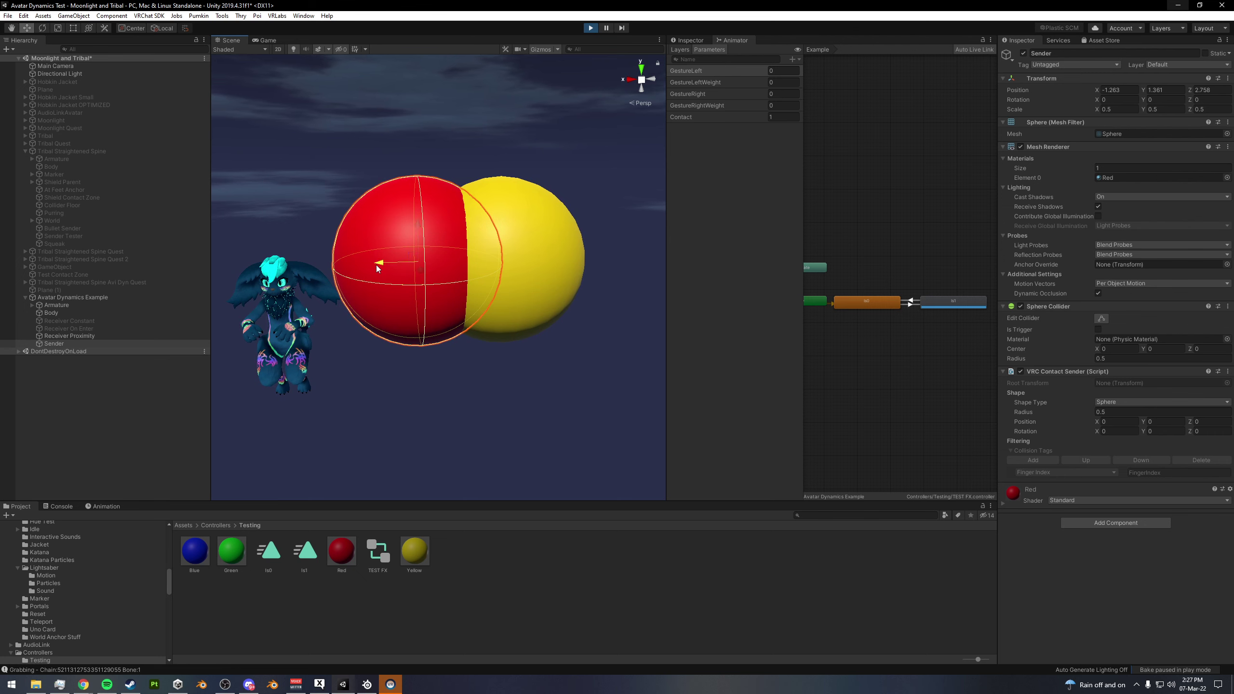
left_click_drag(376, 264, 370, 265)
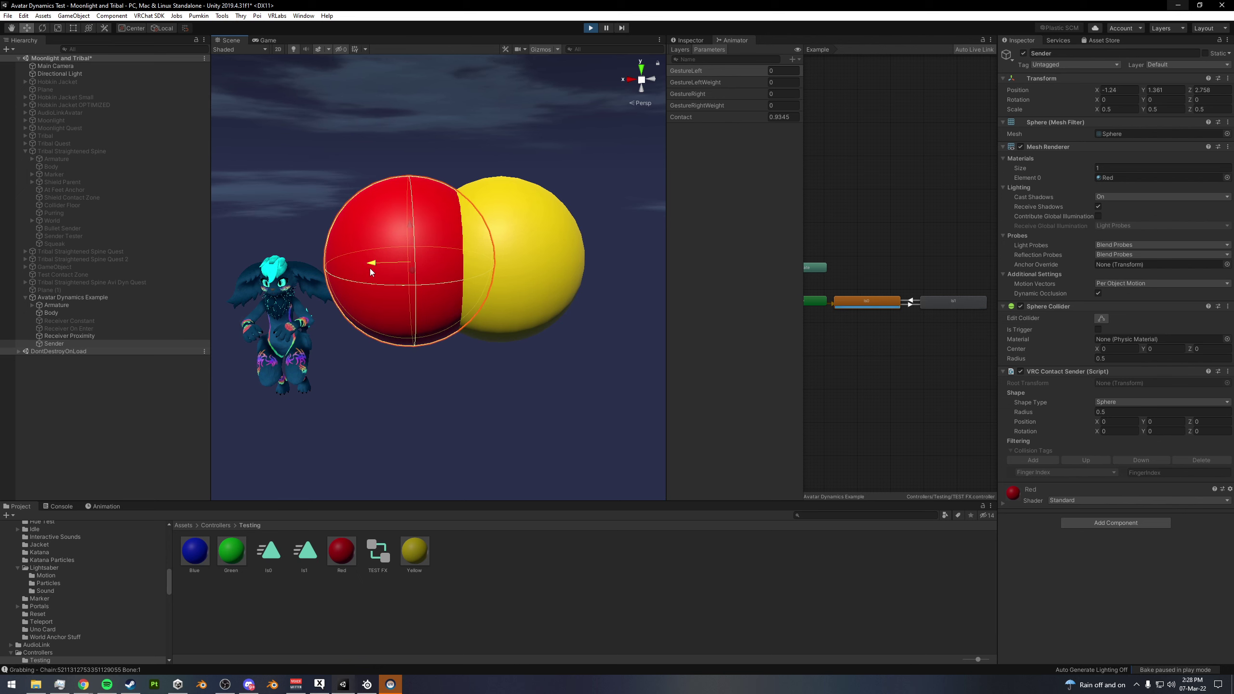
left_click_drag(370, 268, 369, 269)
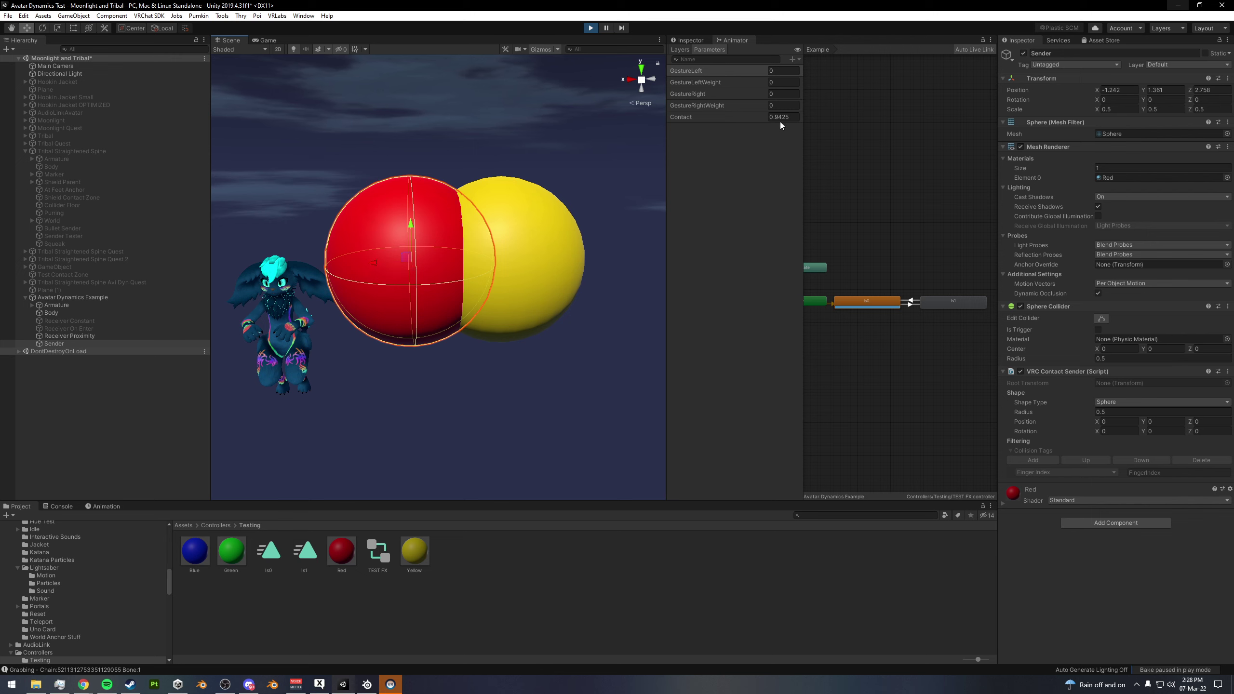
- Vary the Sender's overlap with the yellow sphere along X, leaving it slightly overlapping at about X -1.066
left_click_drag(373, 267, 427, 274)
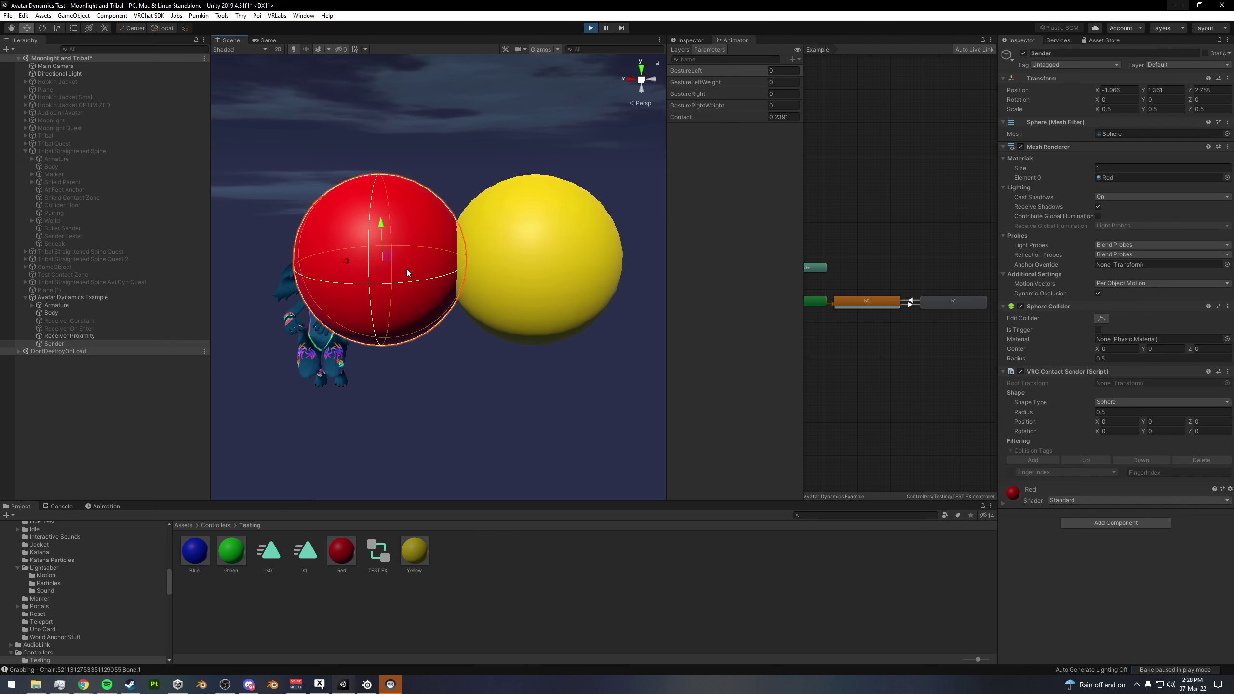
scroll(592, 331, "down", 3)
middle_click_drag(476, 358, 453, 354)
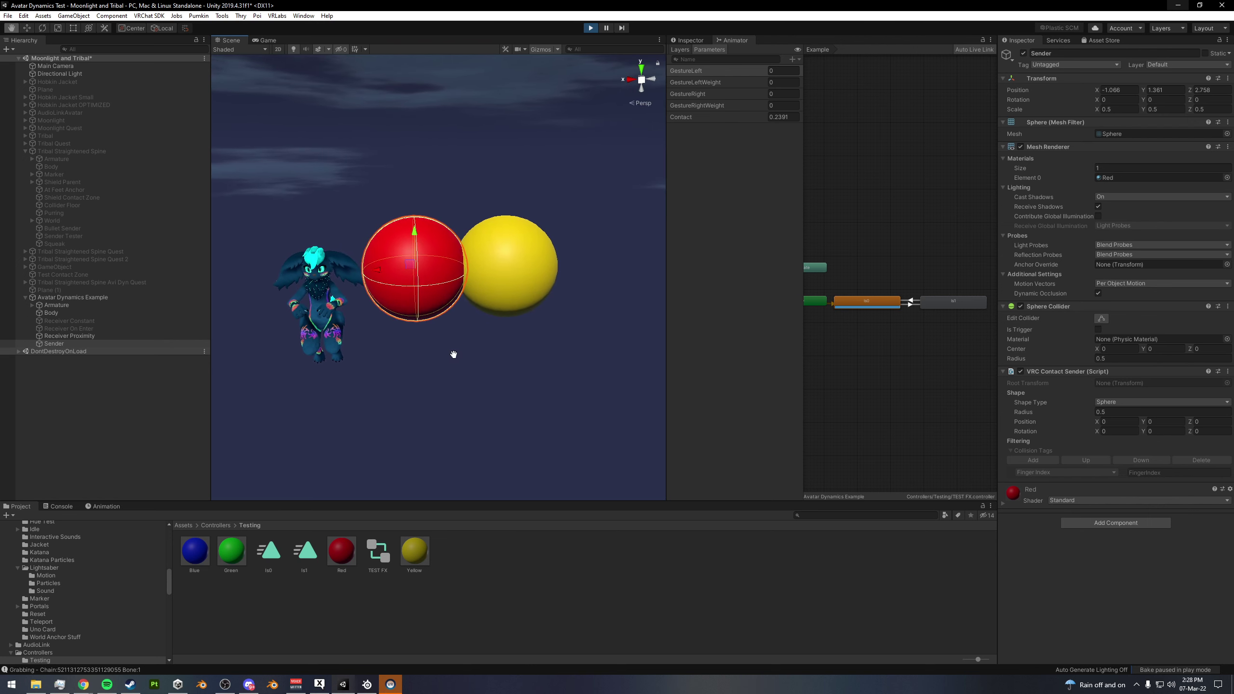
scroll(570, 333, "up", 3)
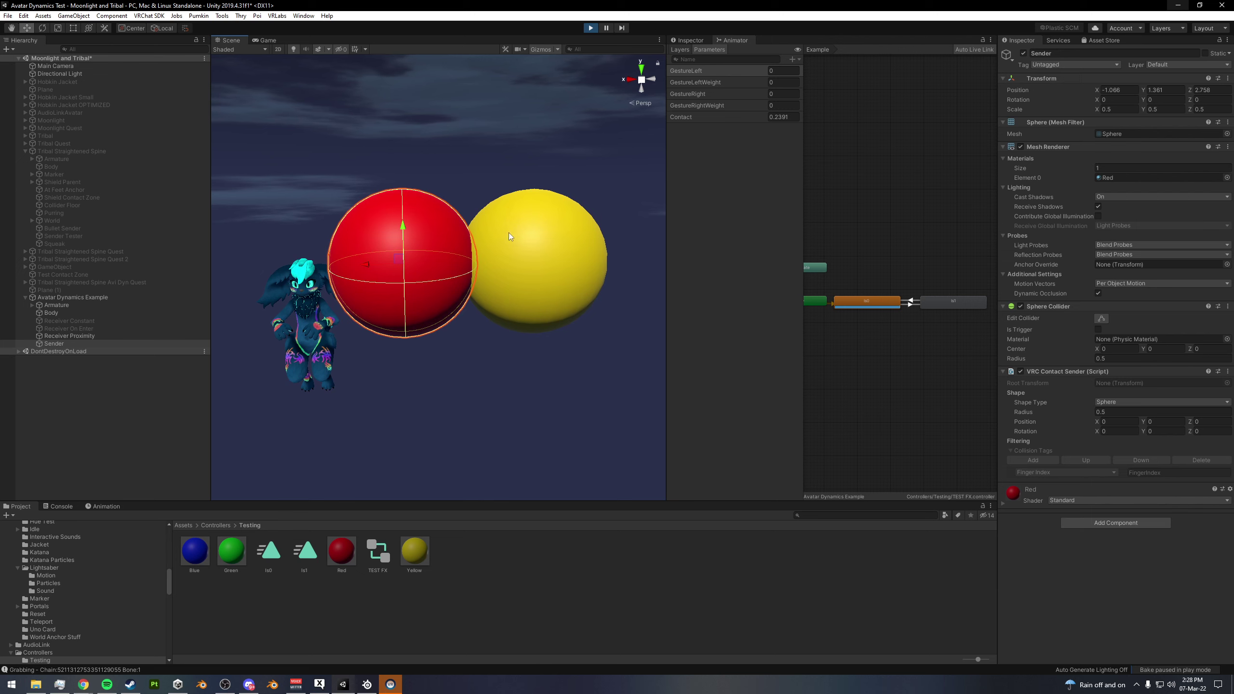
- Move the Sender sphere along X completely clear of the yellow sphere
left_click_drag(374, 265, 321, 268)
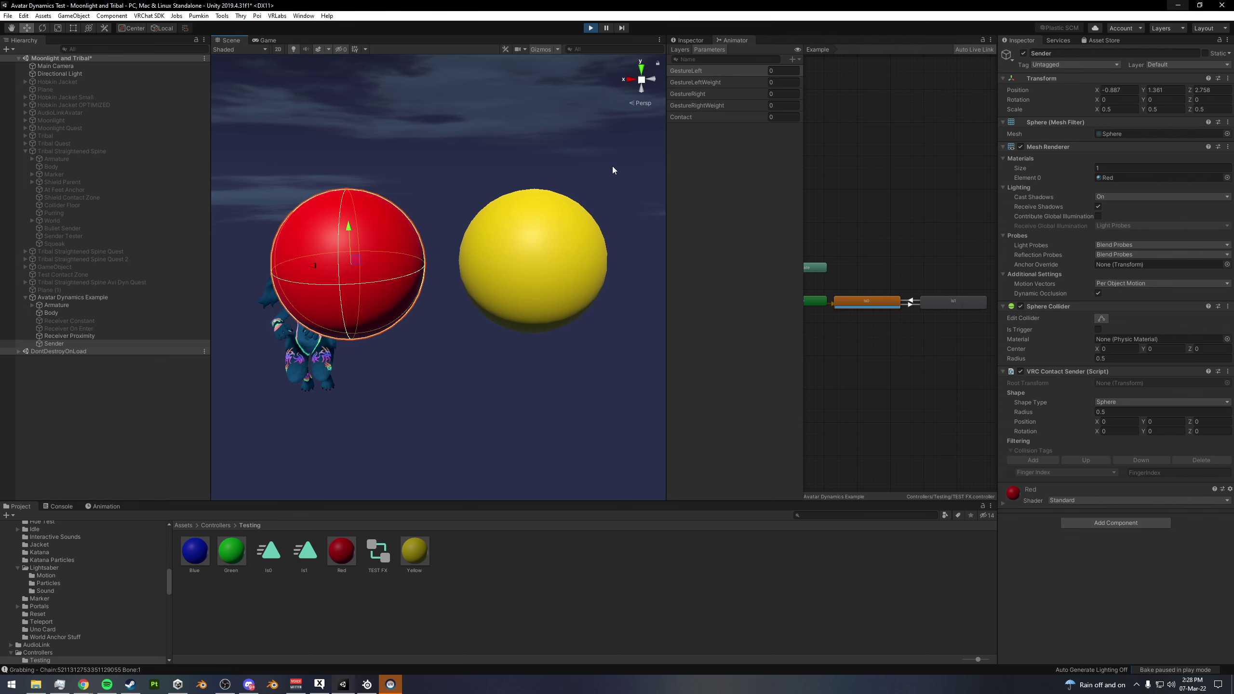
left_click_drag(315, 268, 238, 282)
scroll(347, 296, "down", 2)
left_click_drag(347, 296, 434, 277, "alt")
- Reactivate the Receiver Constant and Receiver On Enter objects together
left_click(112, 322)
left_click(83, 329, "ctrl")
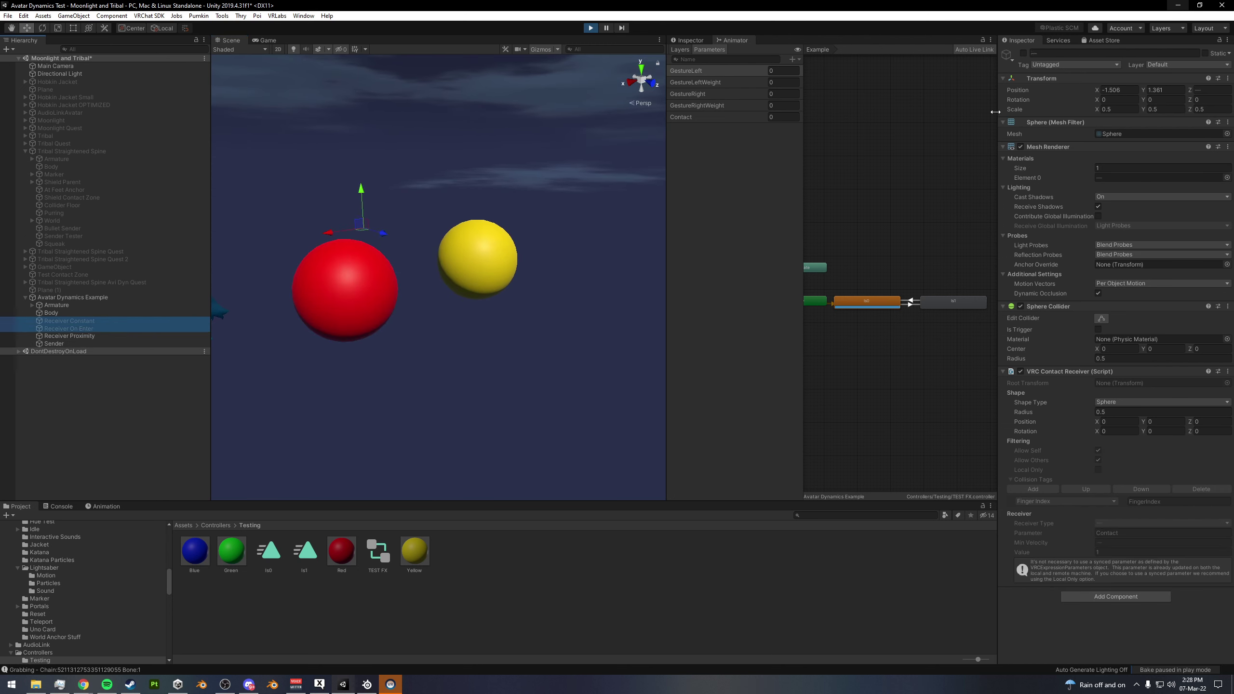
left_click(1023, 53)
left_click_drag(513, 208, 554, 248, "alt")
middle_click_drag(487, 247, 642, 228)
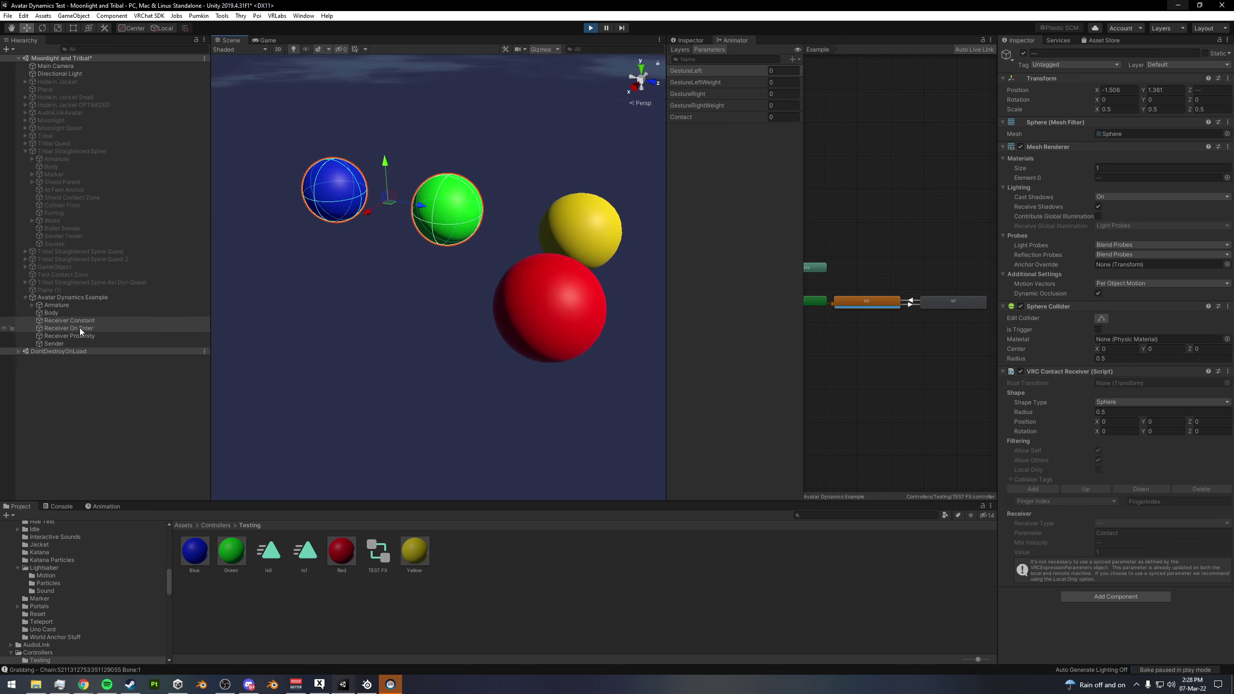
- Move the Sender sphere away from the three receivers towards the avatar and exit Play mode
left_click(67, 342)
left_click_drag(584, 325, 306, 269)
middle_click_drag(365, 274, 520, 328)
left_click_drag(520, 328, 467, 305, "alt")
right_click_drag(467, 306, 379, 282, "alt")
middle_click_drag(379, 282, 360, 242)
left_click_drag(301, 202, 339, 224, "alt")
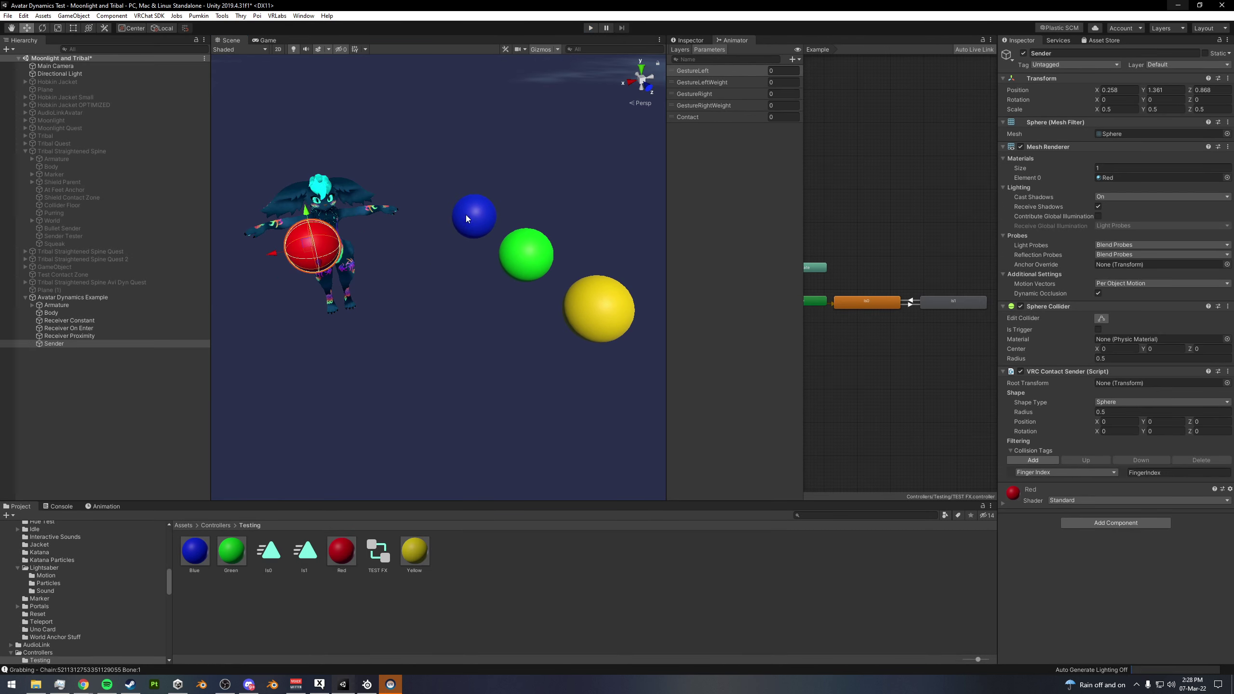
left_click_drag(465, 214, 548, 231, "alt")
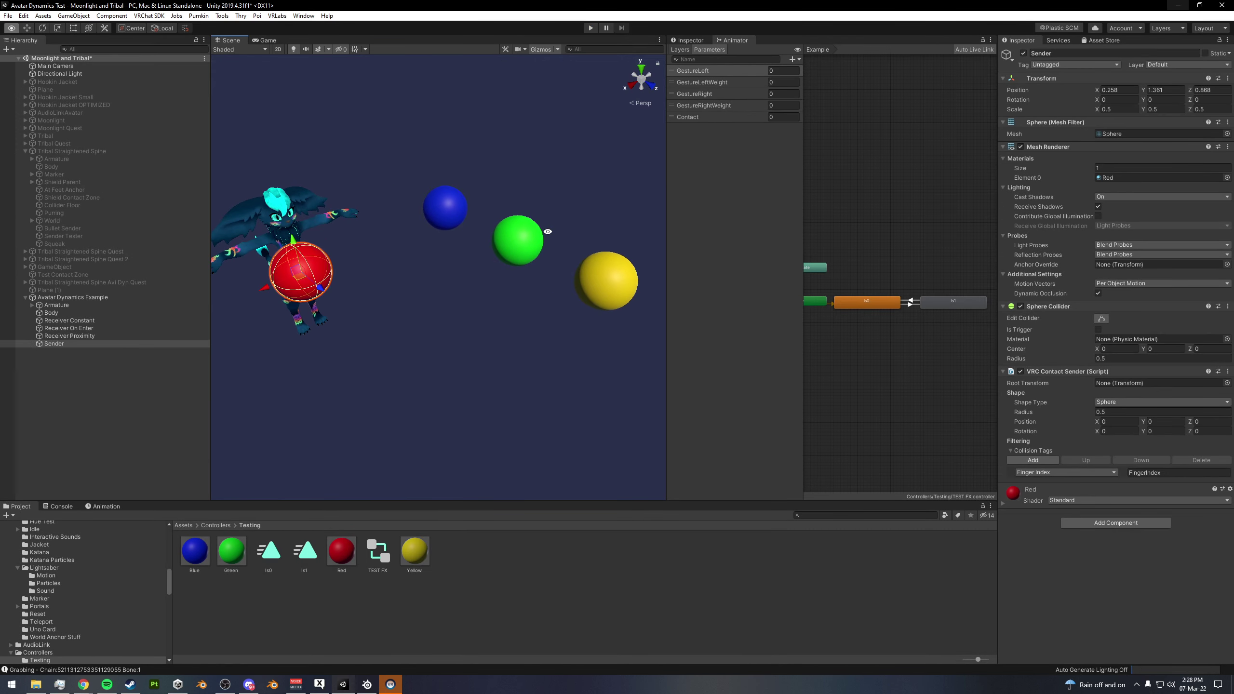
- Expand the Avatar Dynamics Example armature down to the Head bone and parent Receiver Constant under Head
left_click(440, 217)
middle_click_drag(440, 217, 480, 265)
scroll(480, 264, "up", 3)
left_click_drag(488, 272, 333, 256, "alt")
left_click(32, 305)
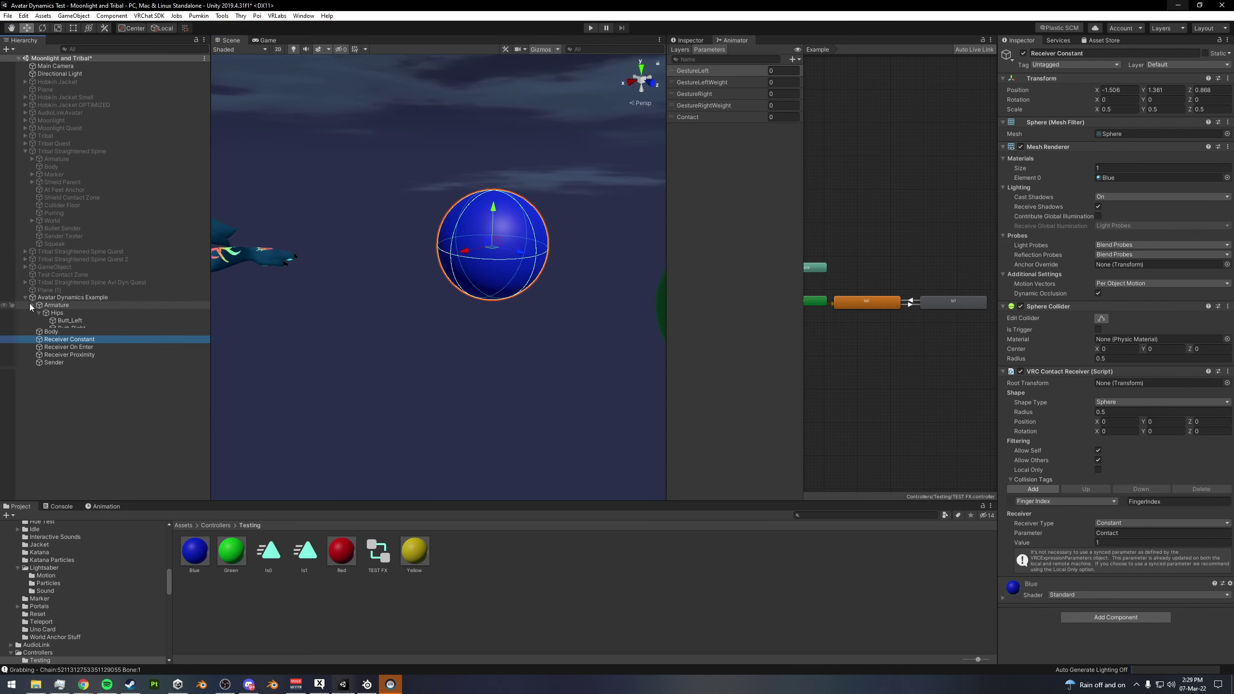
left_click(46, 351)
left_click(52, 359)
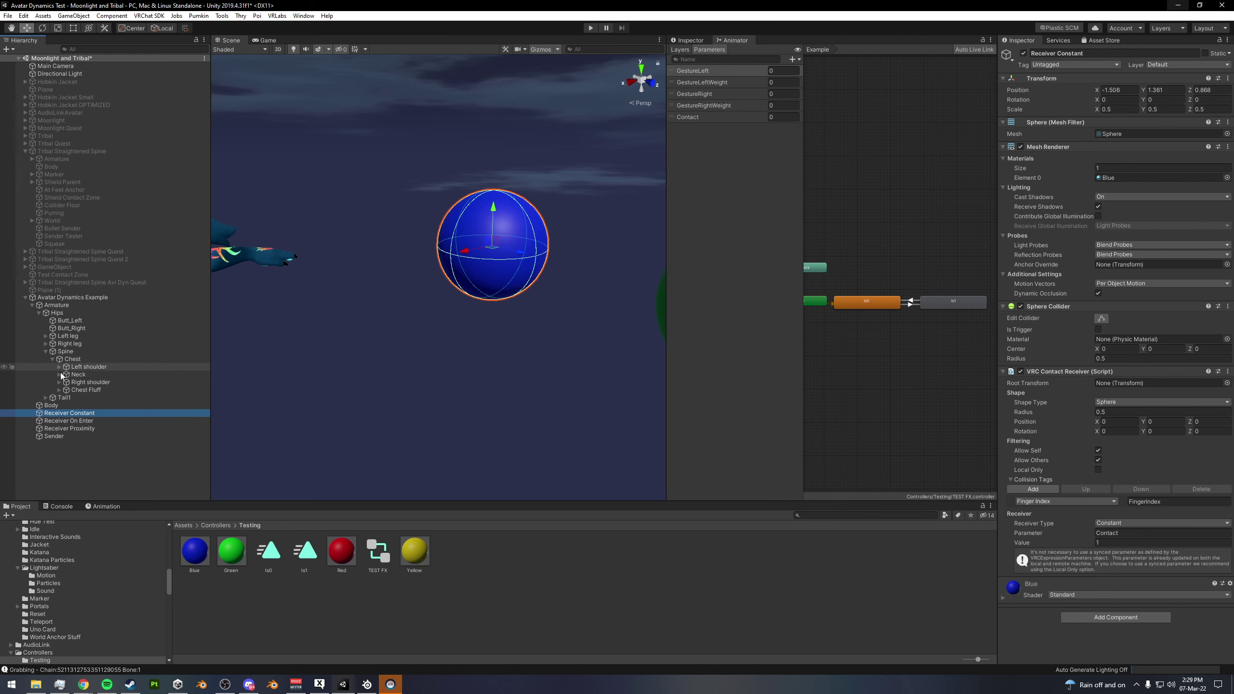
left_click(59, 374)
left_click(66, 383)
left_click(84, 383)
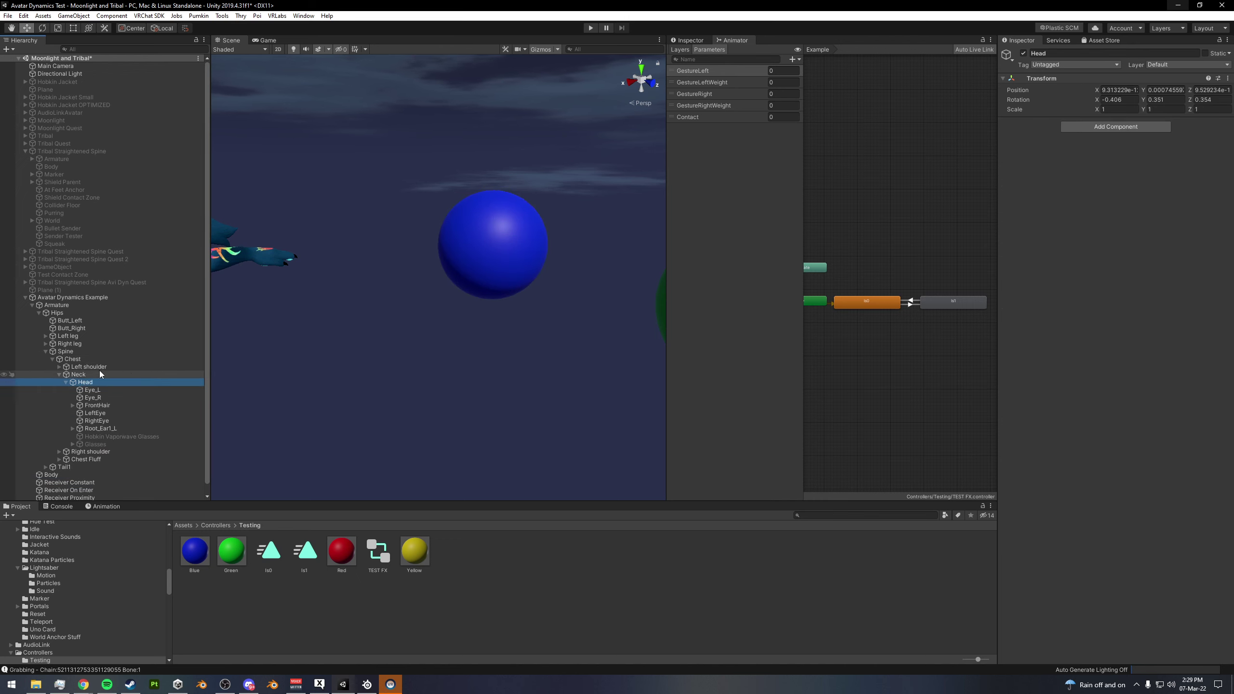
scroll(136, 357, "down", 1)
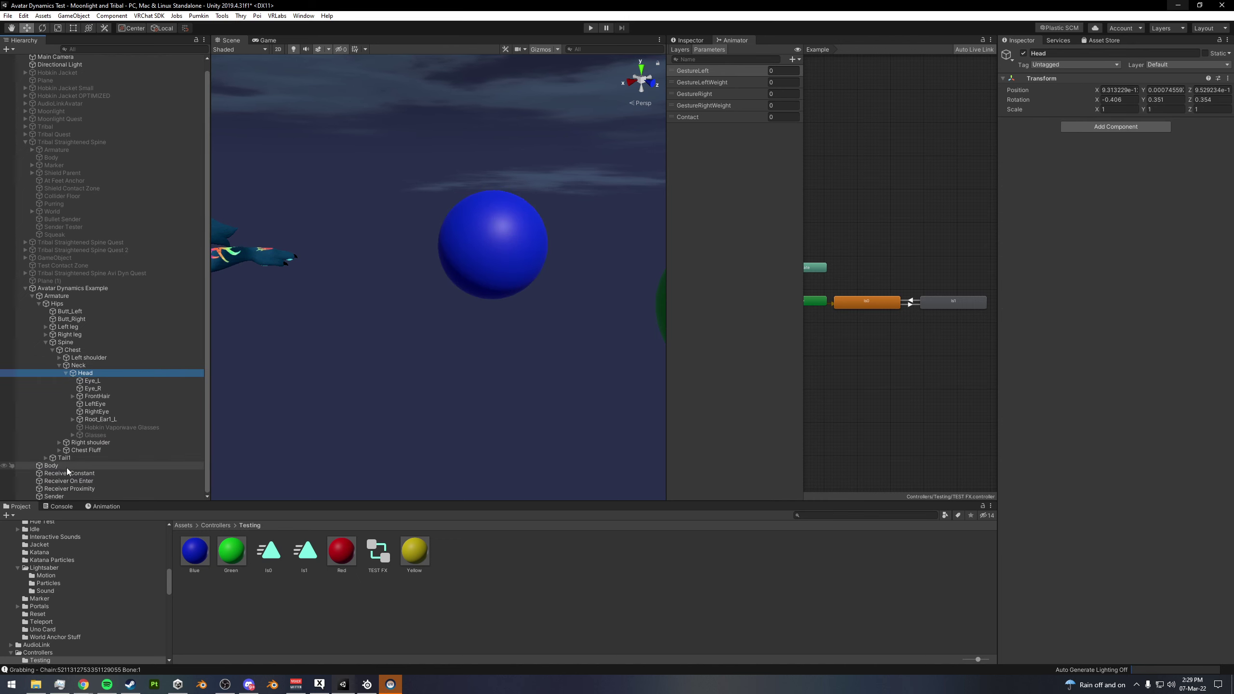
left_click_drag(68, 474, 87, 374)
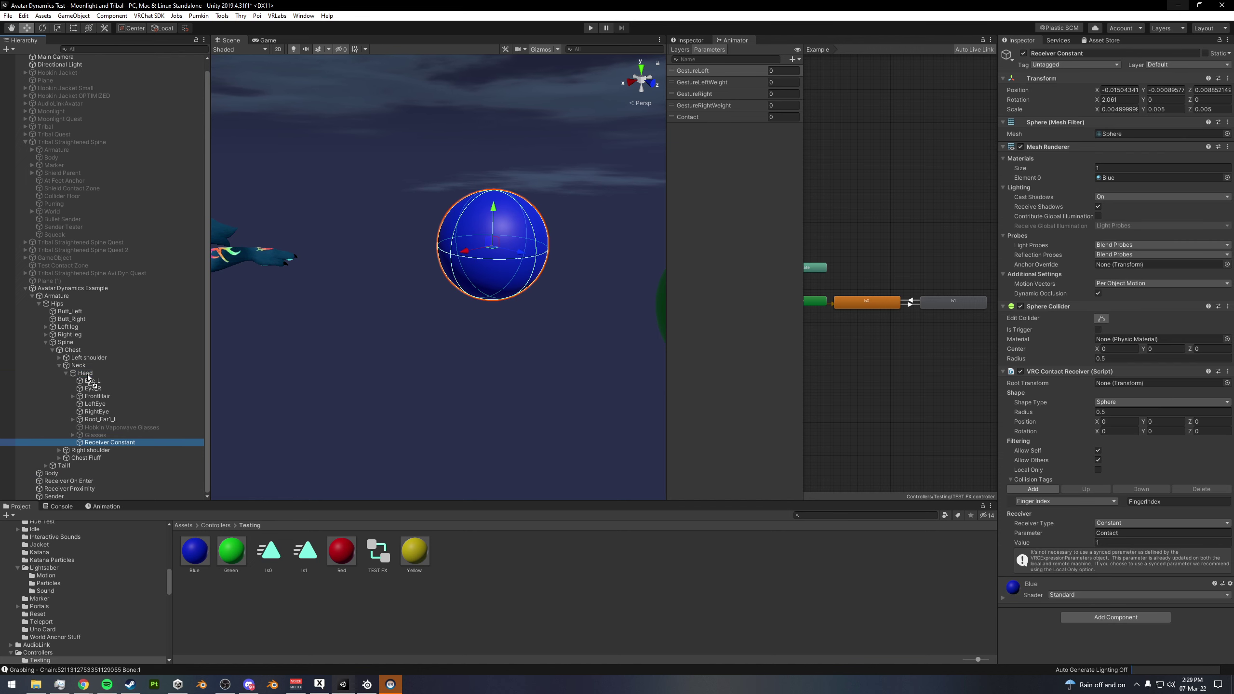
- Set Receiver Constant's local position to 0, 0, 0 so that it sits at the head bone
left_click_drag(439, 334, 292, 336, "alt")
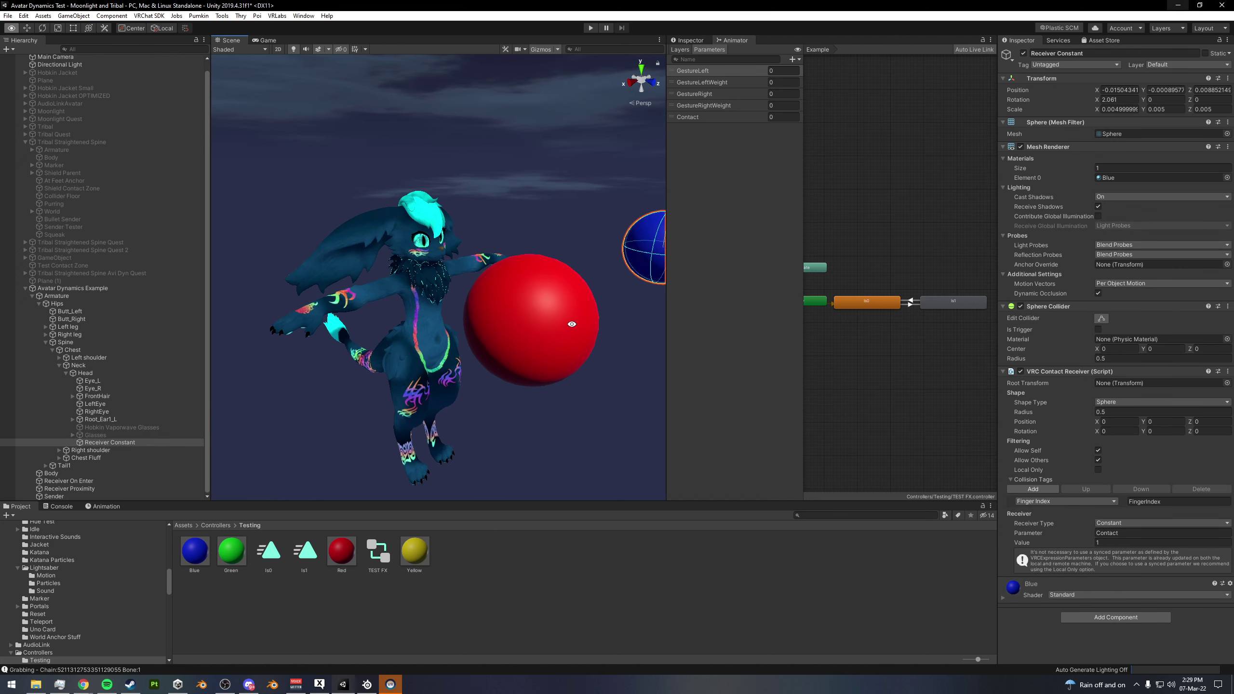
left_click(1136, 91)
type("0")
key("Tab")
type("0")
key("Tab")
type("0")
scroll(540, 279, "up", 5)
left_click(559, 265)
- Scale Receiver Constant down uniformly to about 0.00043 and place it on the avatar's nose, about Y 0.000615, Z 0.001913
key("r")
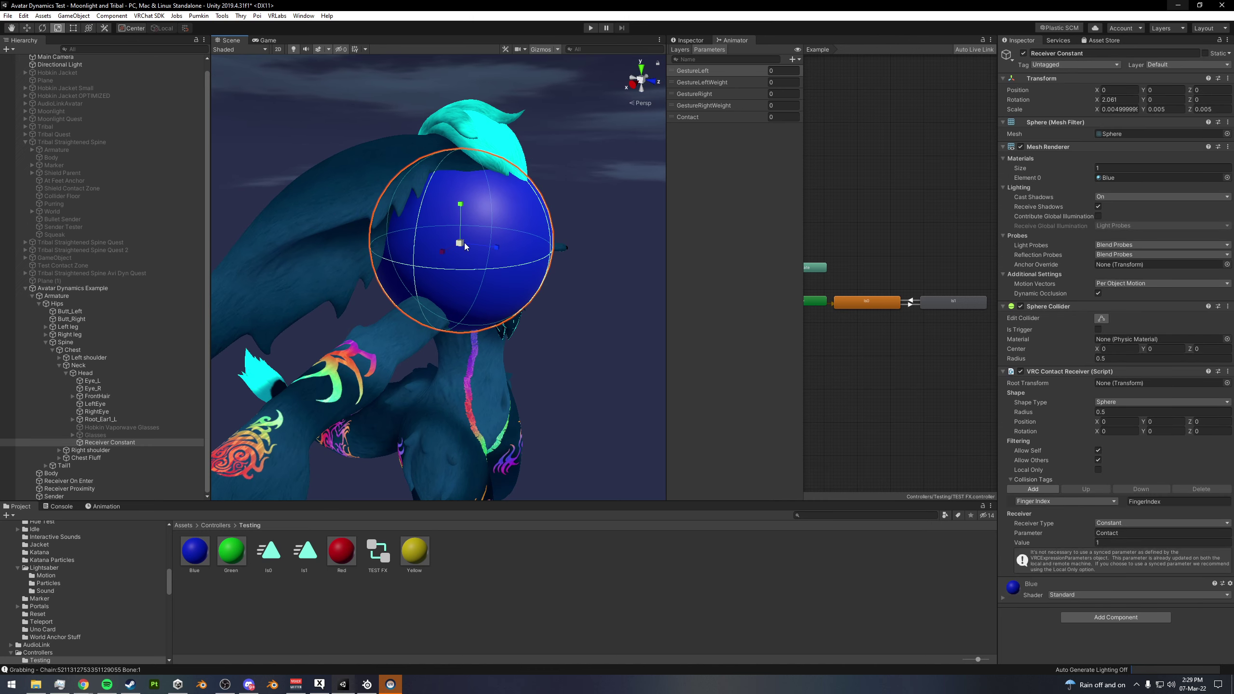
left_click_drag(464, 243, 527, 224)
key("w")
- Remove the Mesh Filter, Mesh Renderer and Sphere Collider components from Receiver Constant, keeping only the VRC Contact Receiver
right_click(1063, 122)
left_click(1097, 162)
right_click(1063, 122)
left_click(1097, 162)
right_click(1064, 122)
left_click(1097, 162)
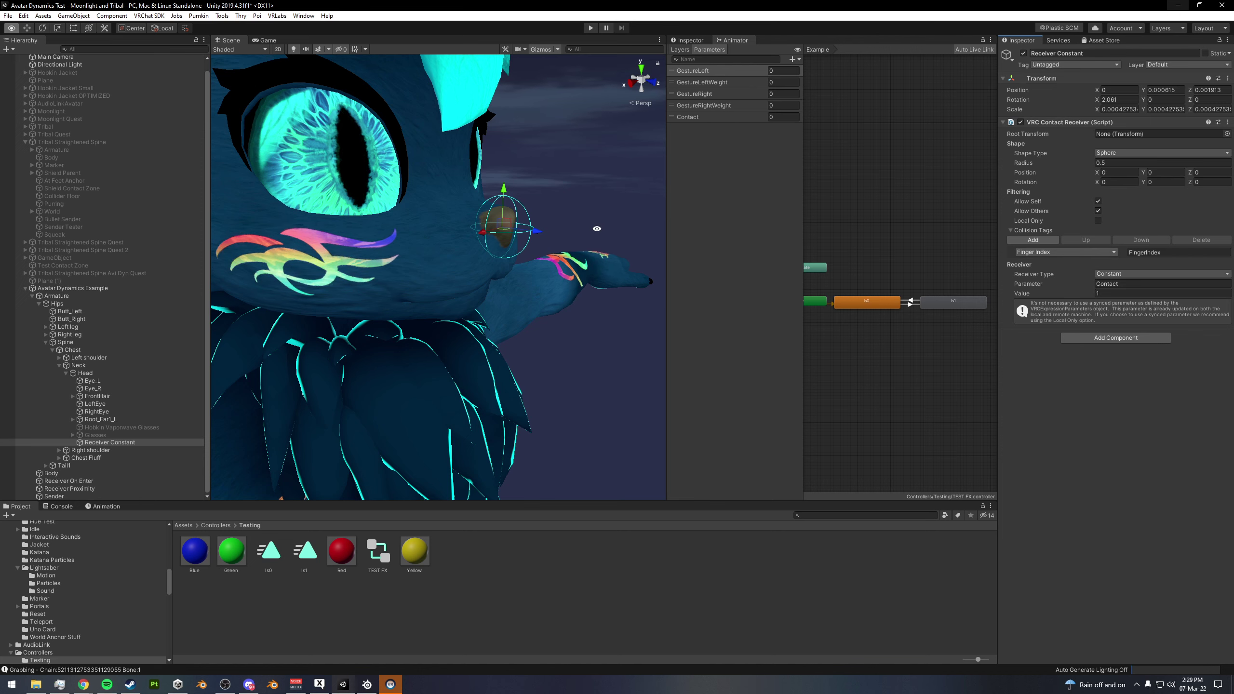
- Scale the red Sender sphere down uniformly to about 0.136 and raise it to about Y 1.485
left_click_drag(593, 226, 484, 237, "alt")
left_click(575, 326)
left_click_drag(575, 326, 513, 342, "alt")
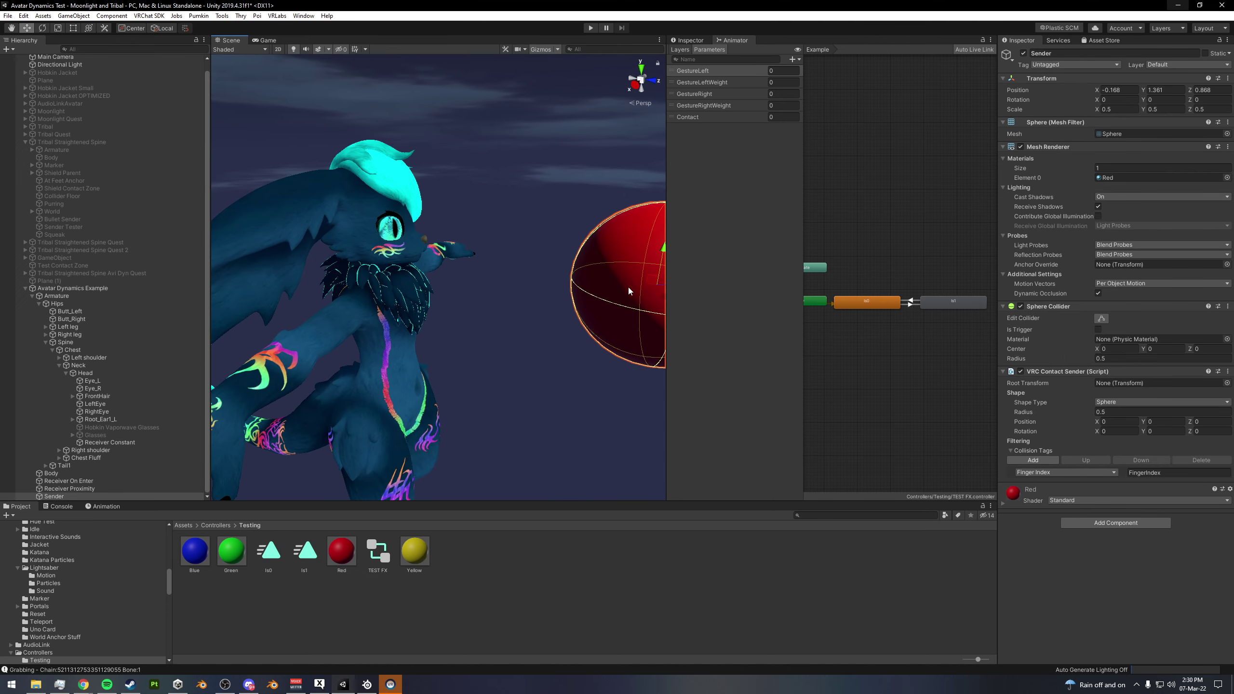
left_click_drag(628, 285, 571, 238, "alt")
key("r")
left_click_drag(485, 272, 481, 217)
key("w")
right_click_drag(481, 217, 534, 197, "alt")
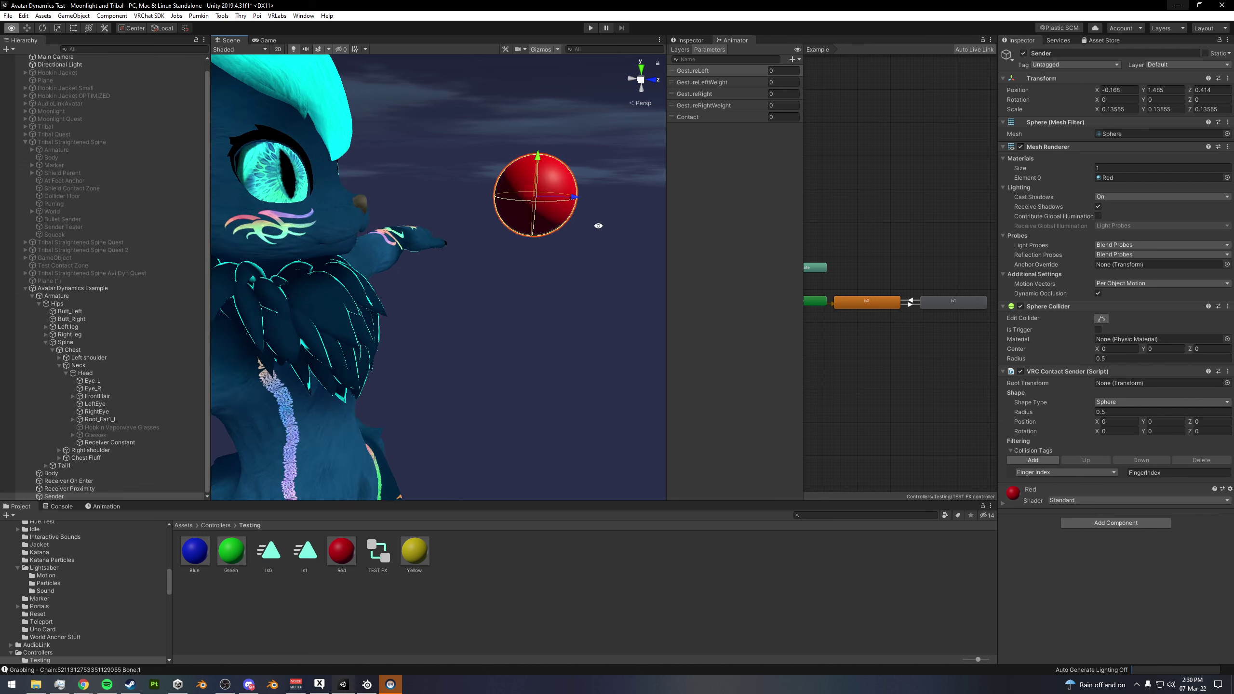
- Position the Sender sphere just in front of the avatar's nose, at about X -0.004, Z 0.267
middle_click_drag(535, 197, 535, 259)
left_click_drag(577, 259, 487, 256)
left_click_drag(488, 257, 263, 295, "alt")
key("f")
left_click_drag(483, 258, 518, 278)
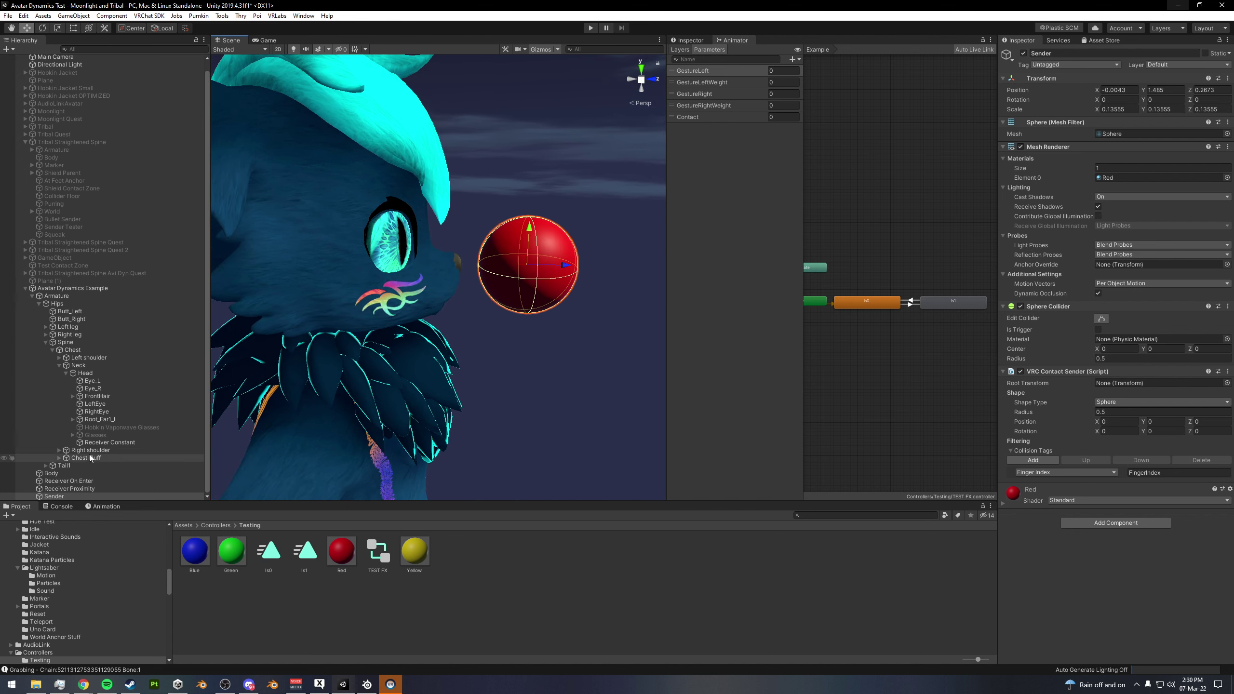
- Select Receiver Constant and inspect its placement on the nose relative to the Sender sphere
left_click(110, 444)
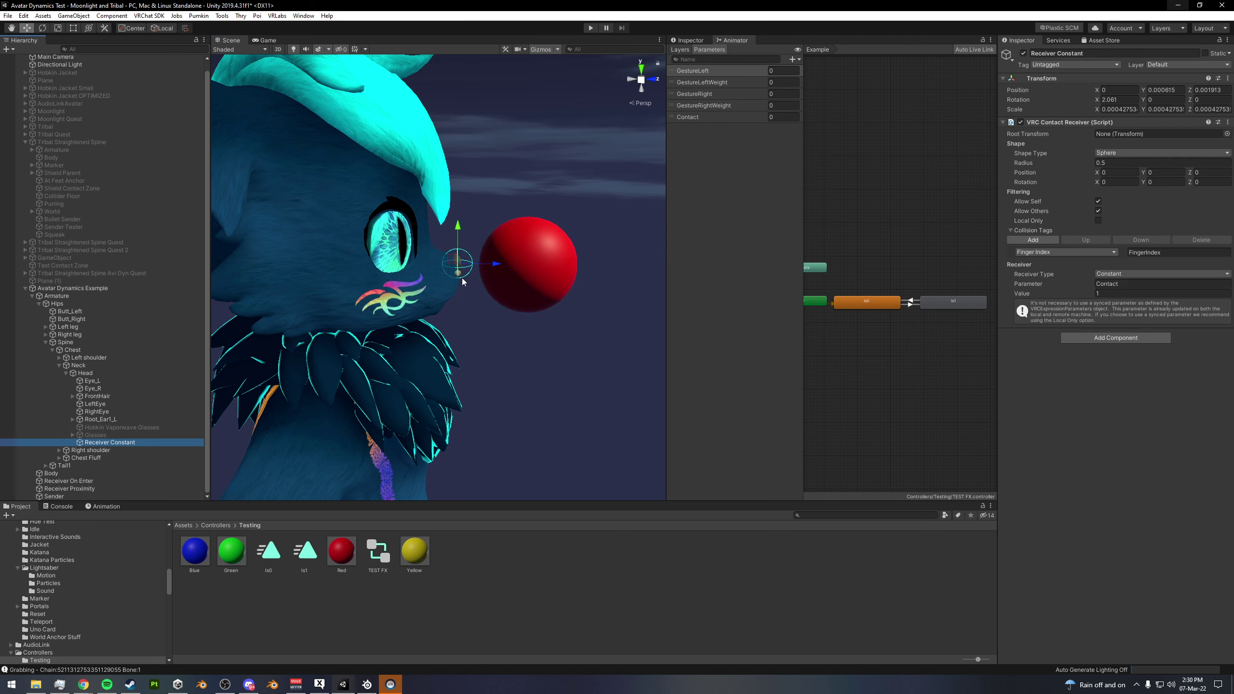
left_click_drag(459, 254, 340, 277, "alt")
scroll(341, 277, "down", 6)
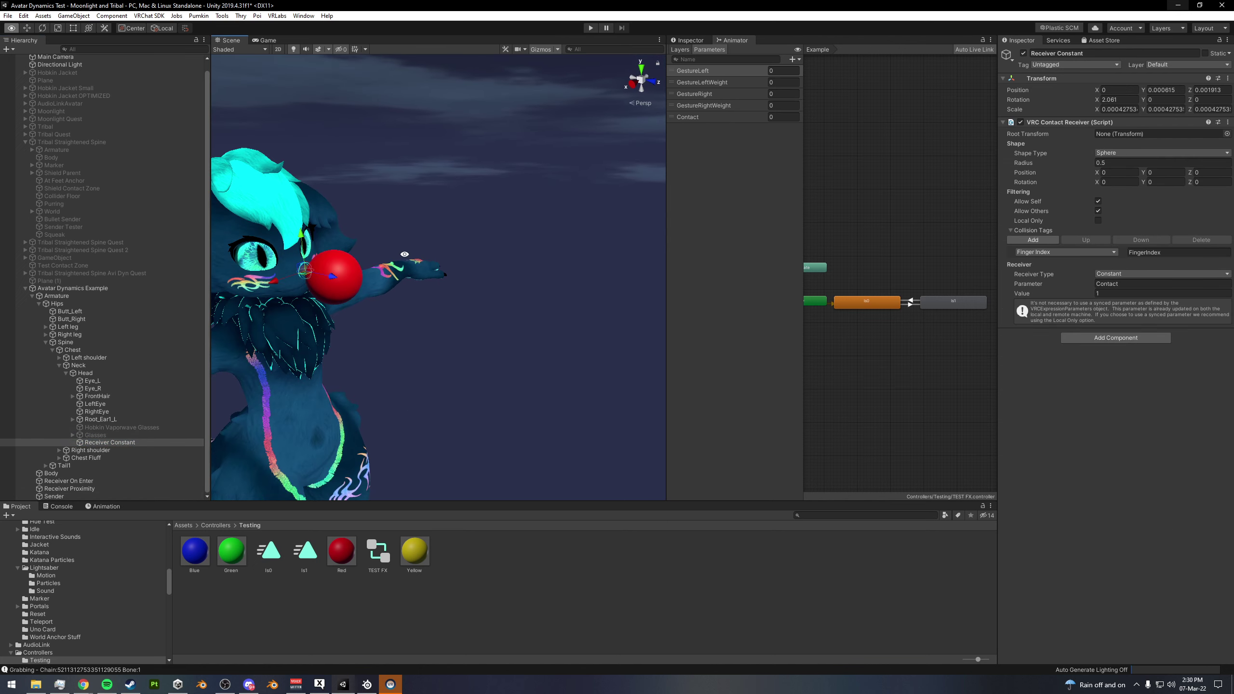
- Deactivate the Avatar Dynamics Example avatar and activate Tribal Straightened Spine in its place
middle_click_drag(340, 278, 422, 214)
scroll(423, 214, "down", 3)
left_click(65, 288)
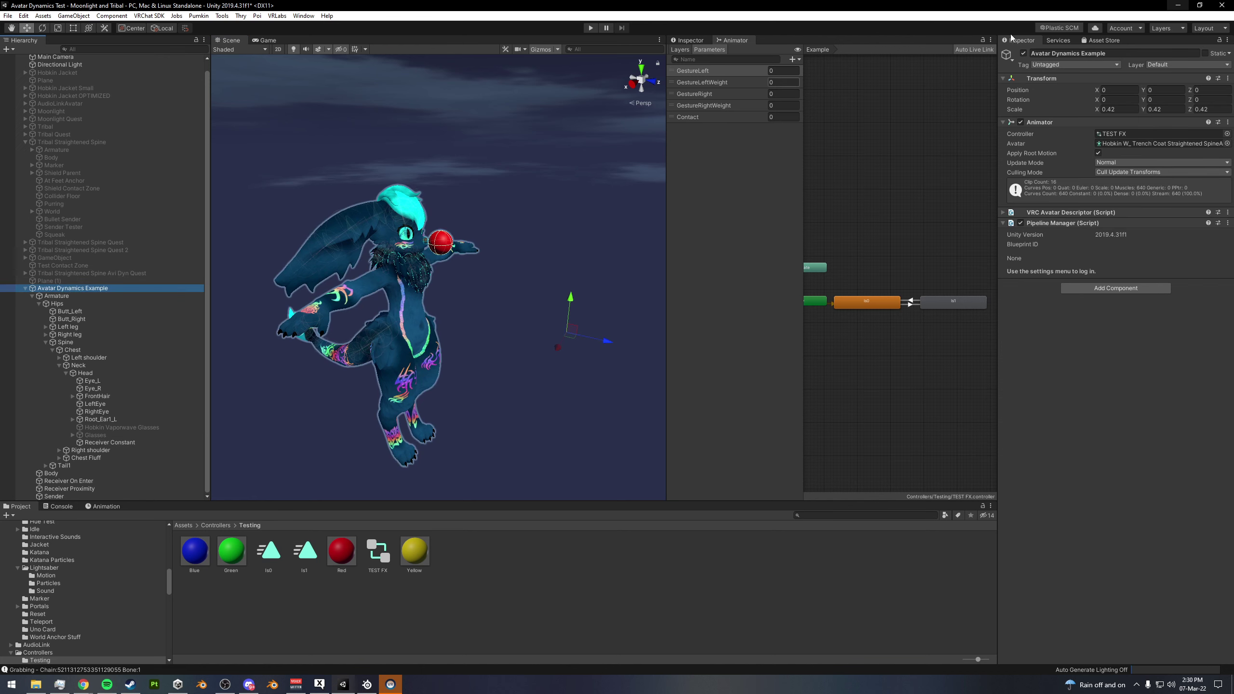
left_click(1024, 53)
left_click(80, 142)
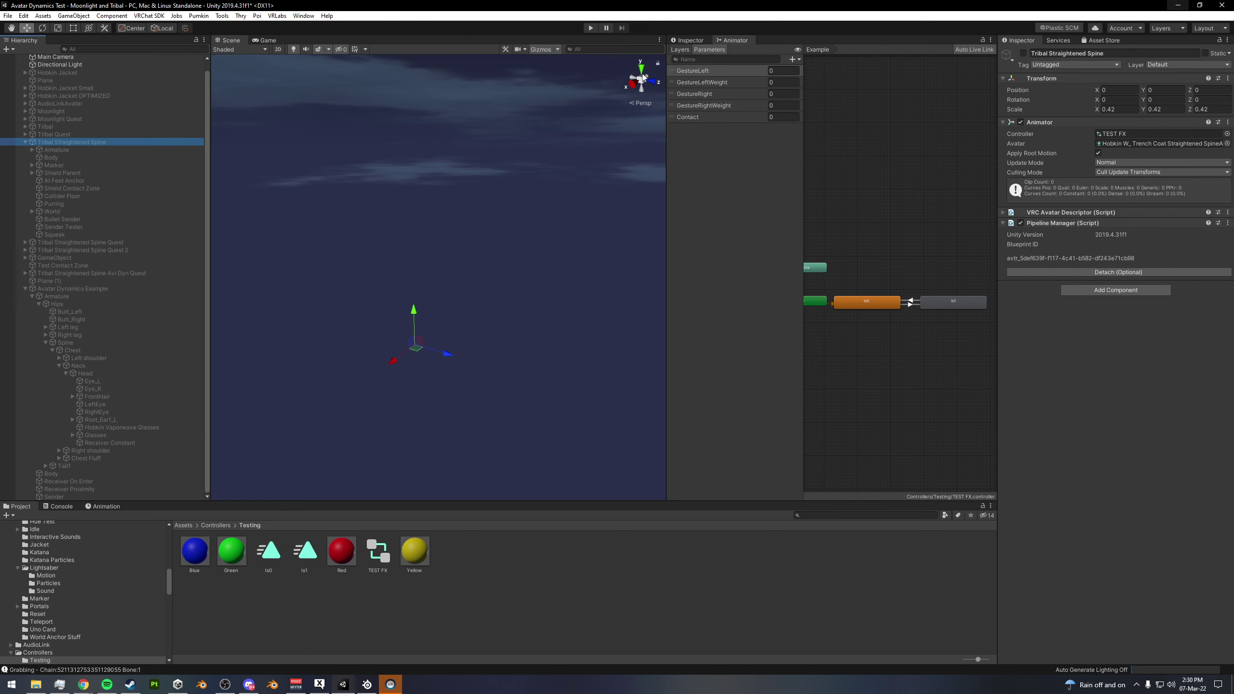
left_click(1024, 53)
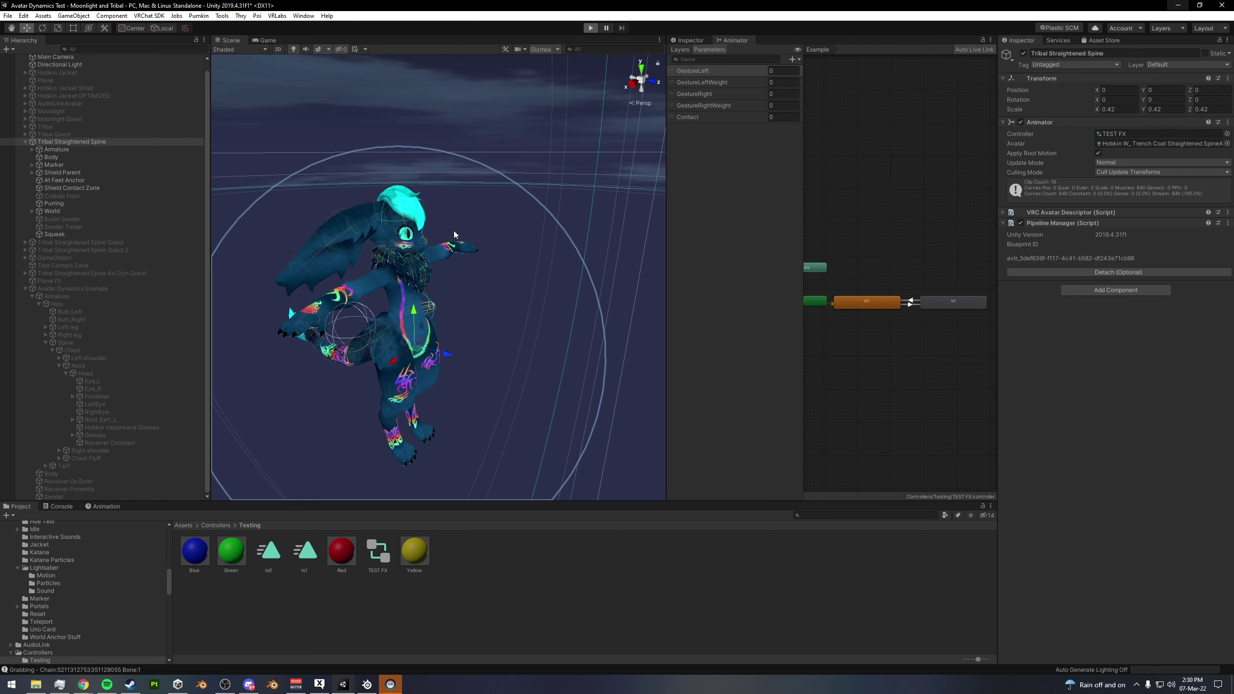
- Enter play mode in the Scene view, activate Sender Tester and lower it in front of the avatar's face, at about Y 0.528, Z 0.358
left_click(590, 28)
left_click(230, 40)
left_click(63, 227)
left_click(1023, 53)
left_click(632, 83)
scroll(509, 184, "up", 3)
middle_click_drag(510, 185, 519, 341)
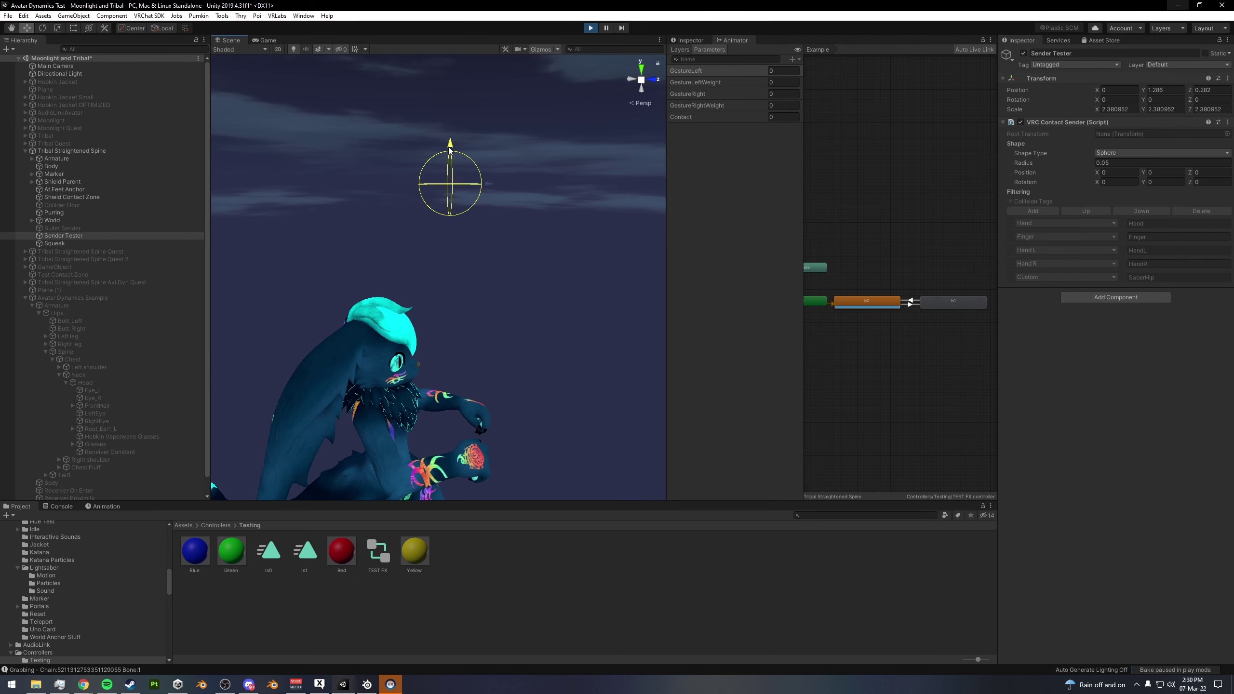
left_click_drag(449, 151, 465, 335)
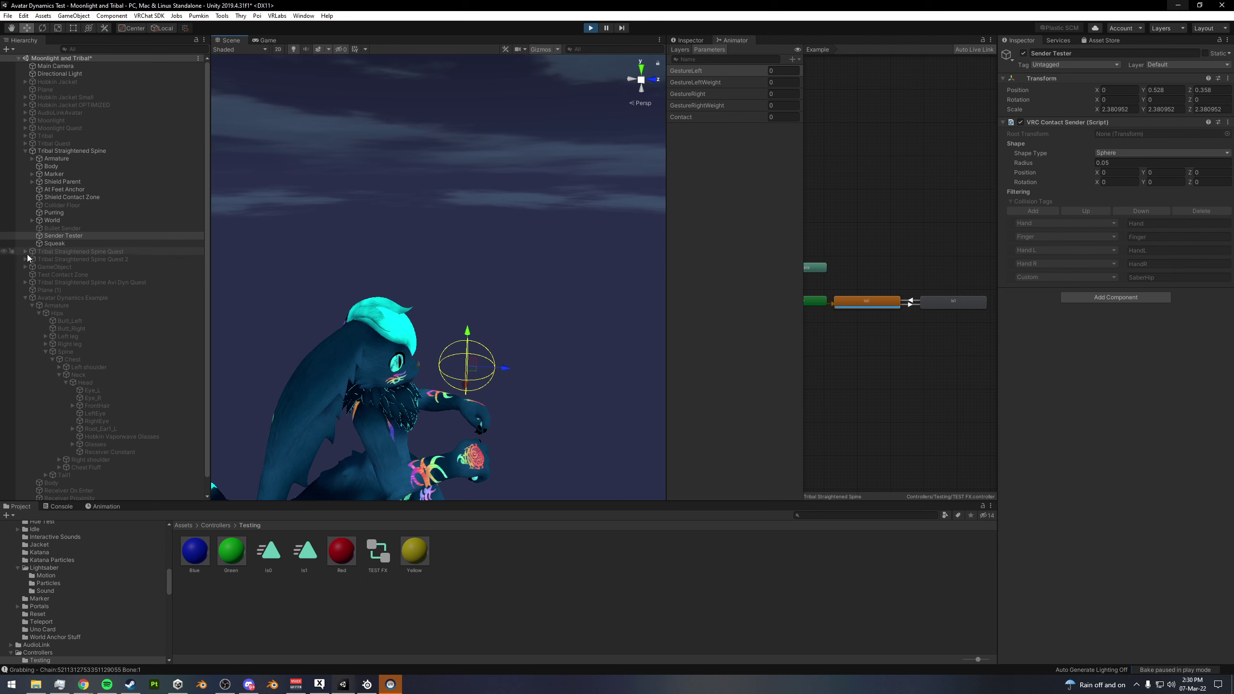
- Assign the Tribal FX controller to the Animator of Tribal Straightened Spine during play mode
left_click(71, 151)
left_click(679, 50)
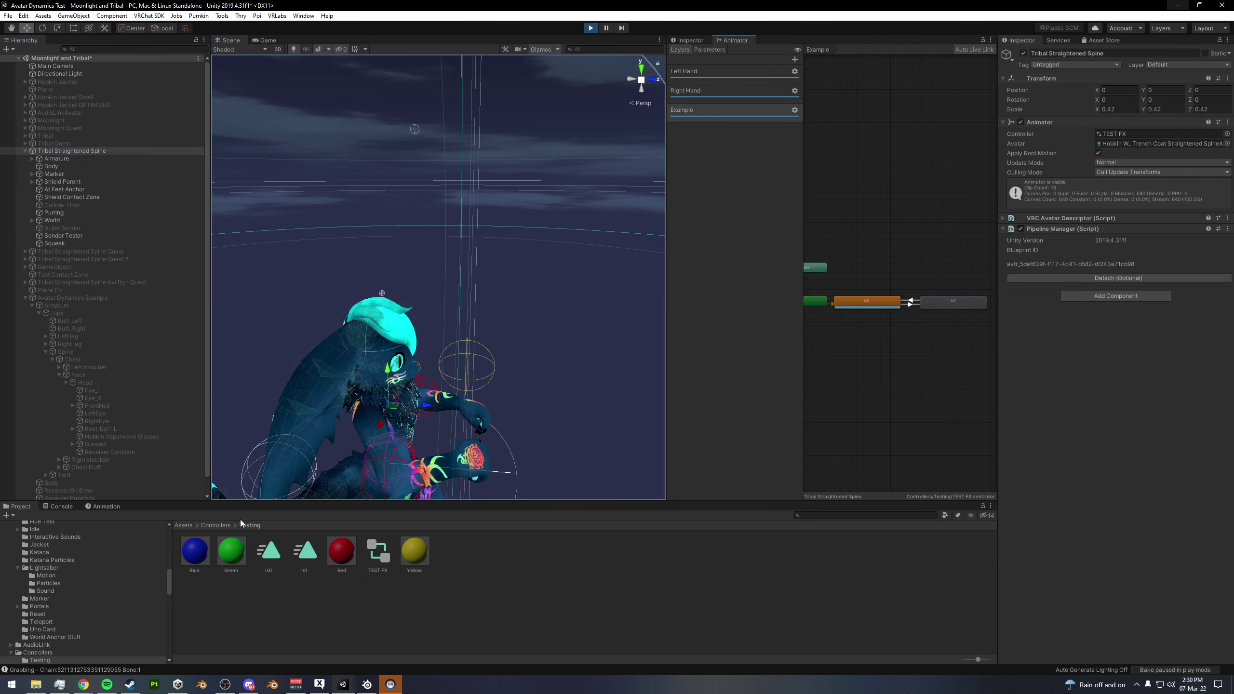
left_click(1226, 133)
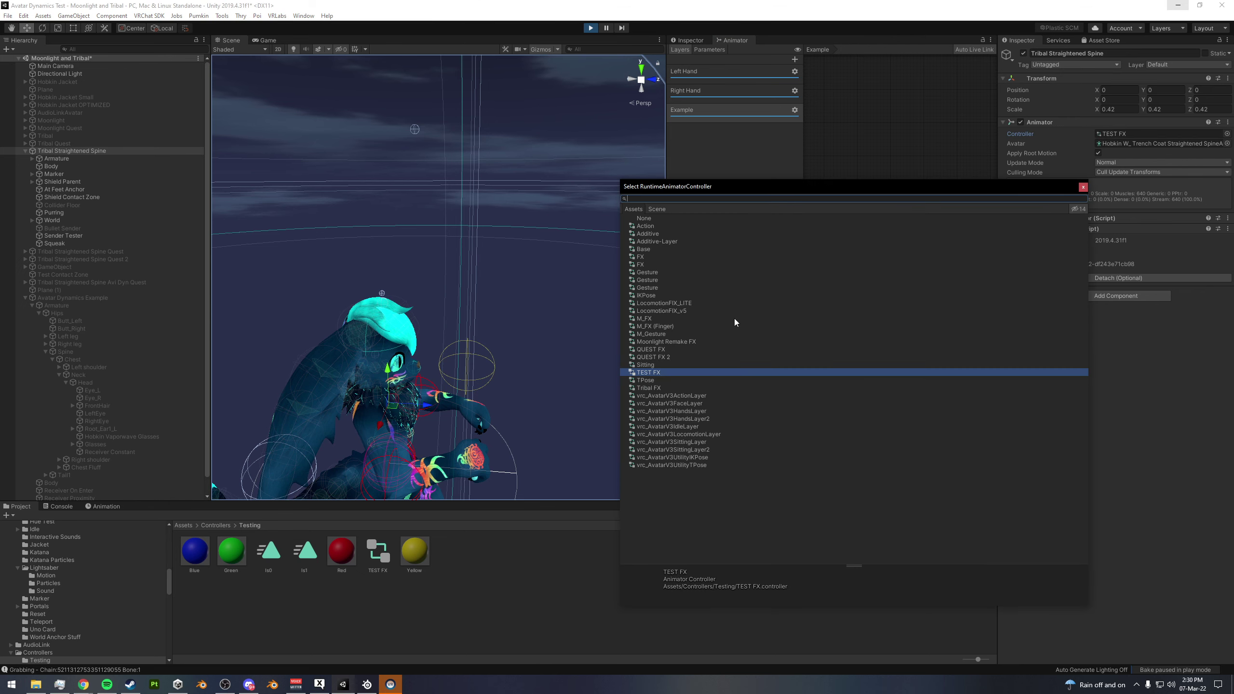
double_click(659, 388)
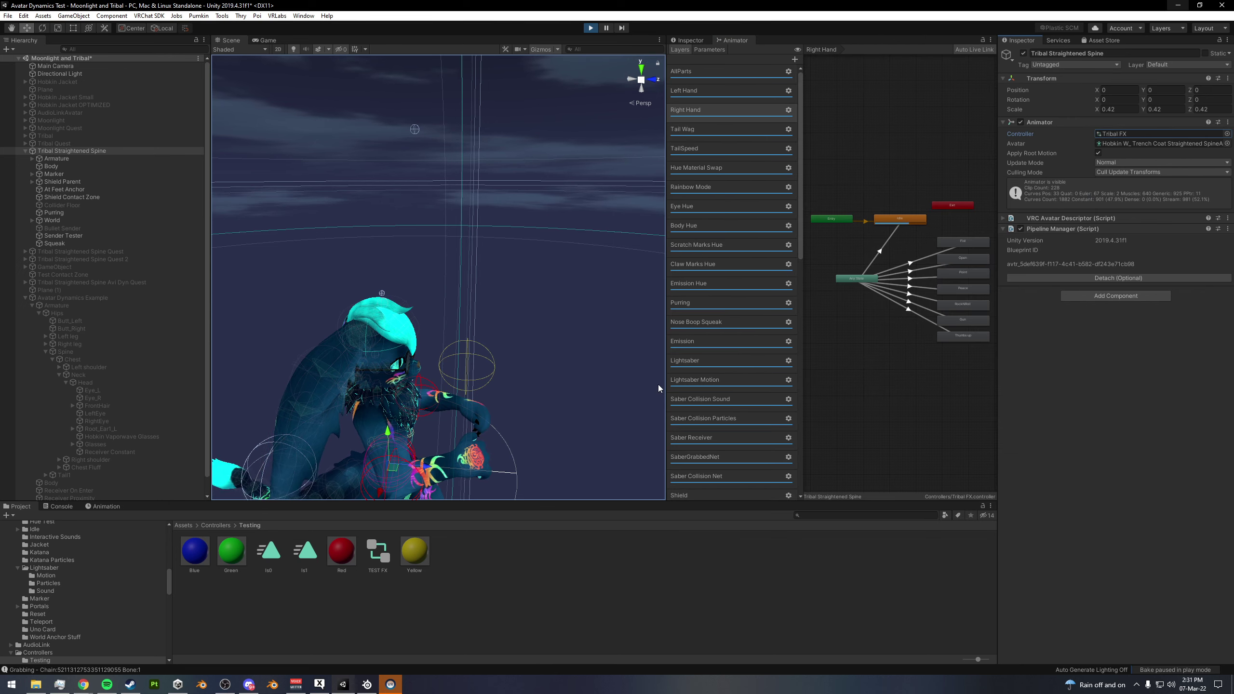
left_click_drag(657, 384, 506, 245, "alt")
right_click_drag(507, 245, 573, 243, "alt")
mouse_move(573, 243)
left_mouse_down("alt")
mouse_move(600, 286)
mouse_move(567, 245)
left_mouse_up("alt")
right_click_drag(567, 245, 584, 239, "alt")
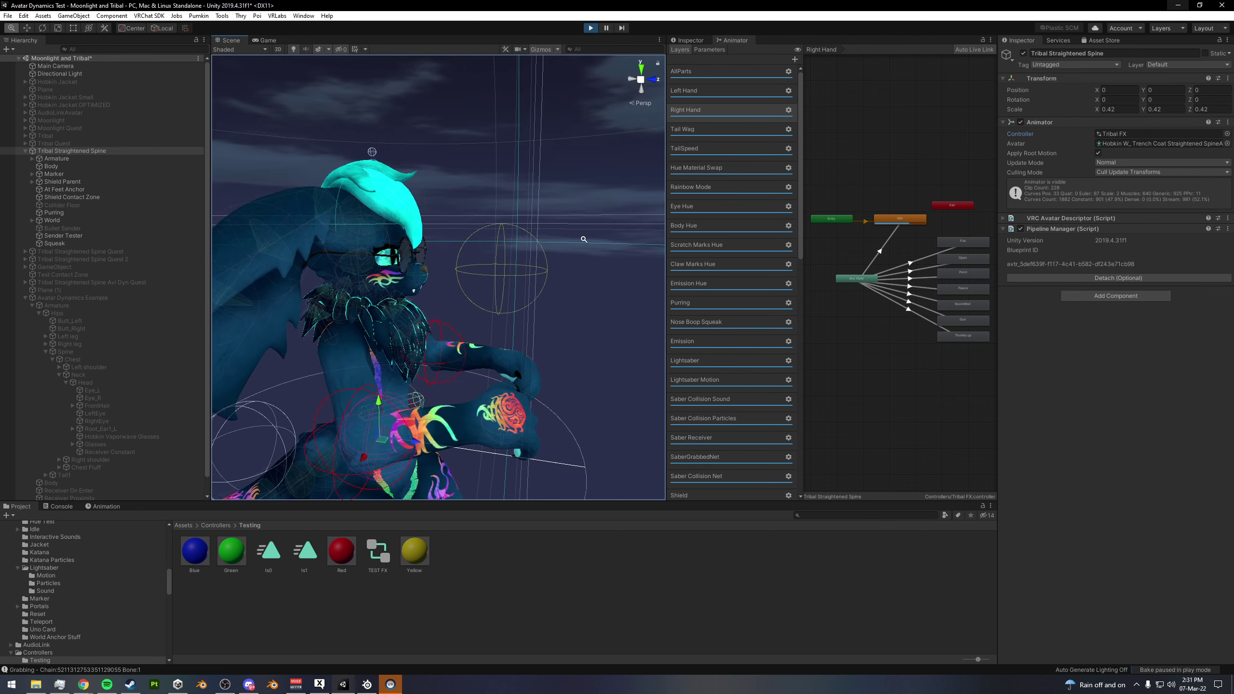
- Examine the Contacts Logic Face layer's Empty Clip state and the conditions of its Any State transitions to Happy and Worried
left_click(63, 235)
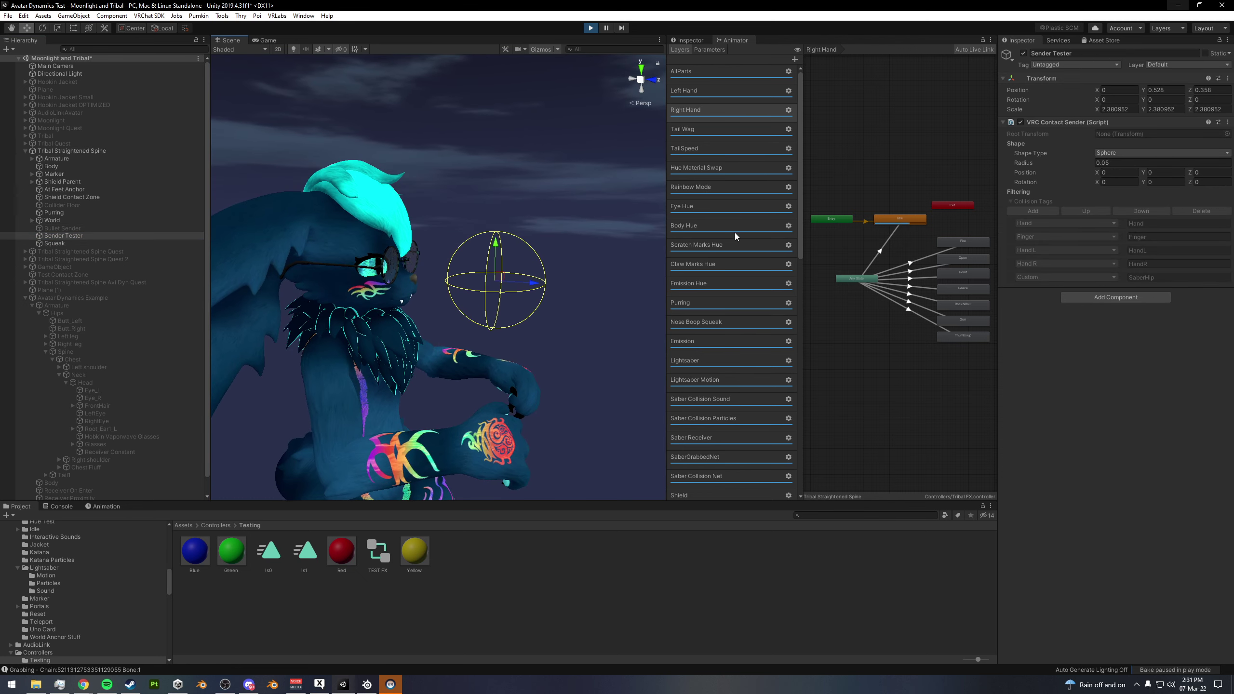
scroll(735, 235, "down", 15)
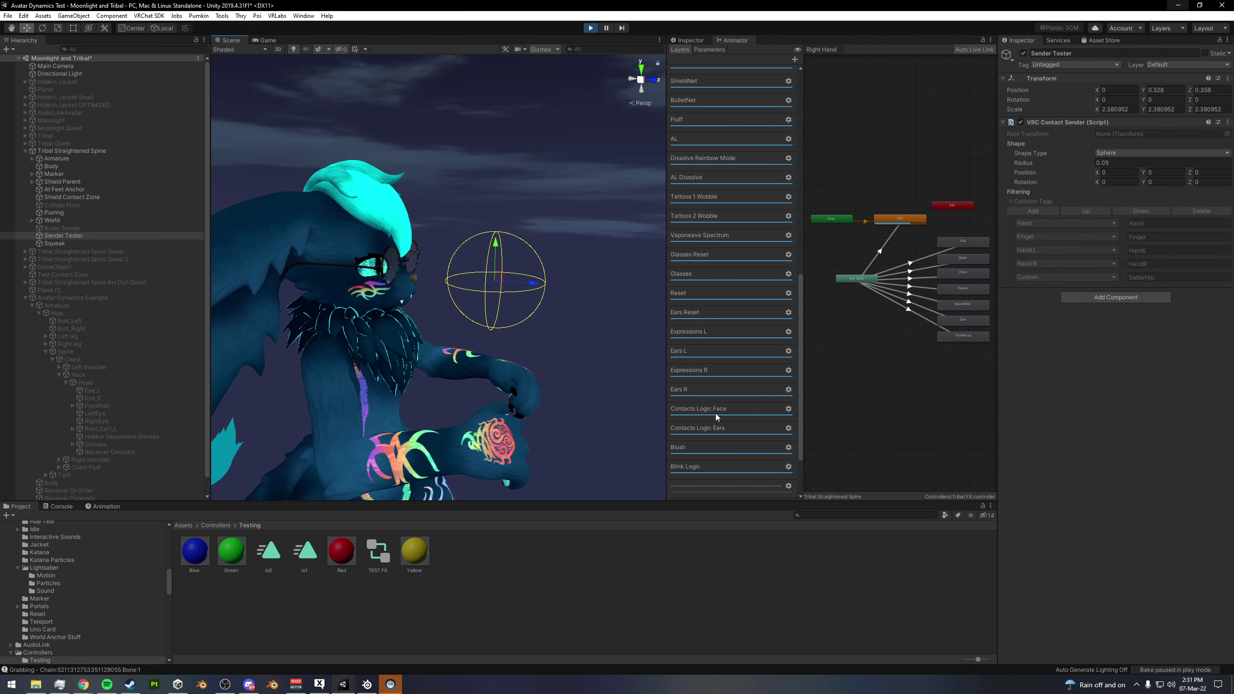
left_click(719, 412)
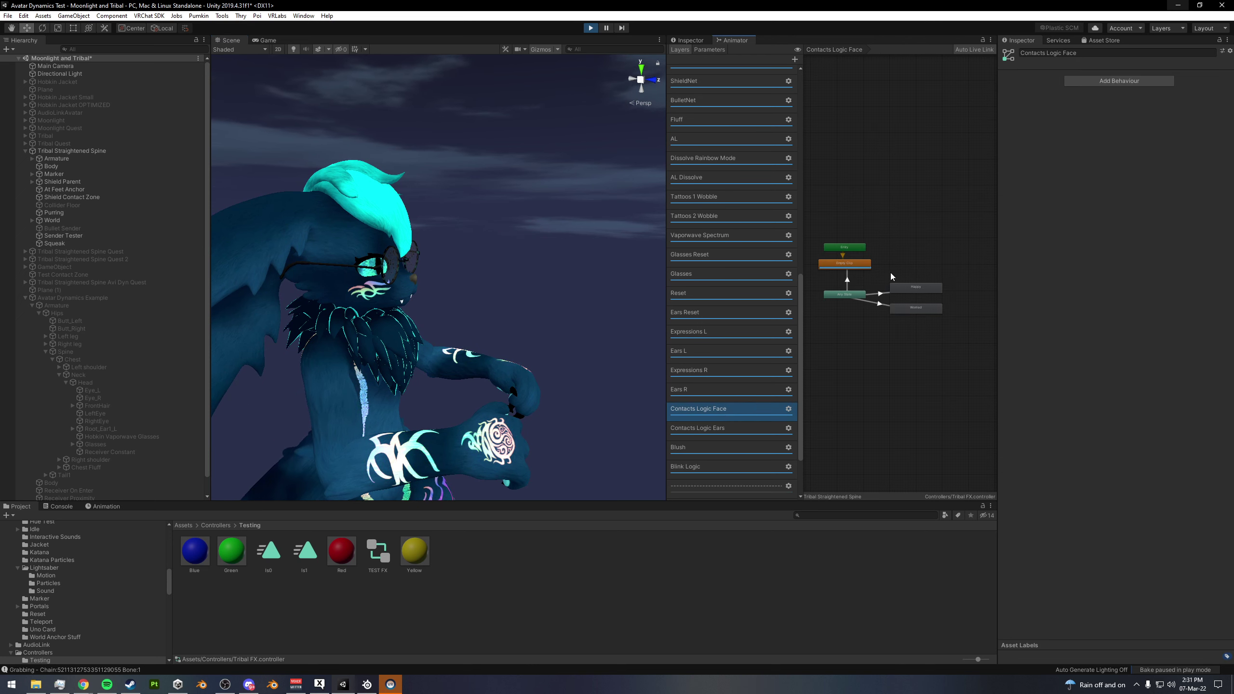
scroll(885, 278, "up", 1)
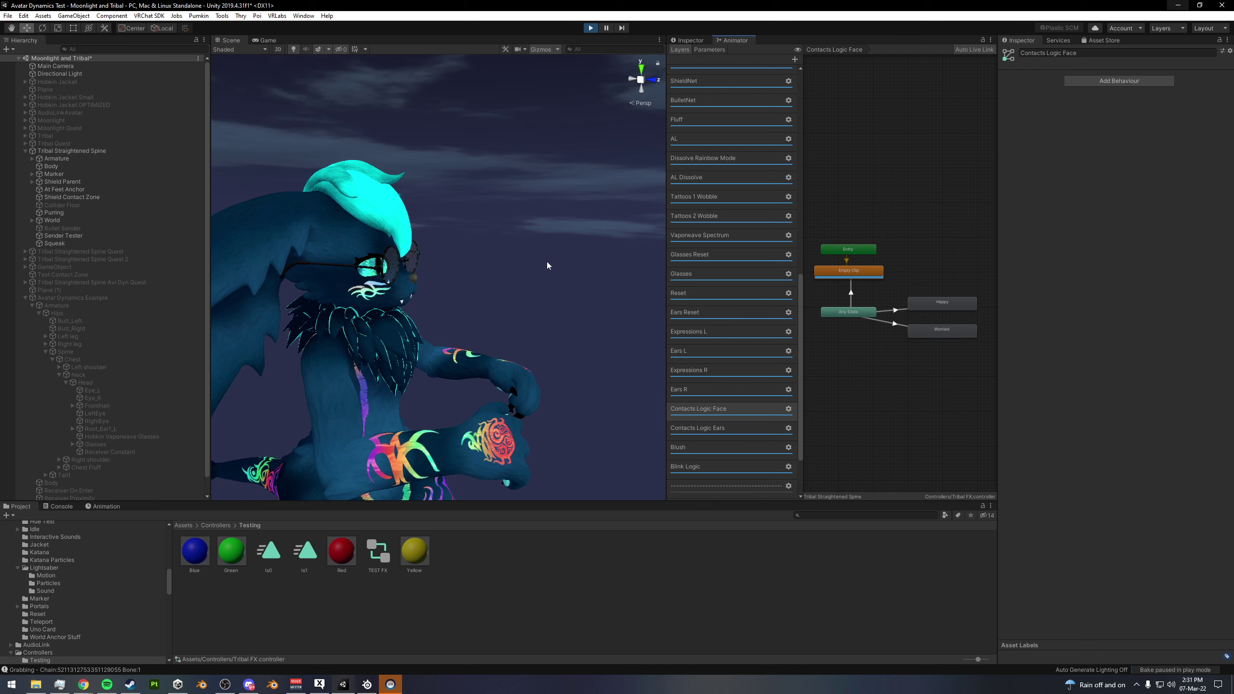
left_click(856, 277)
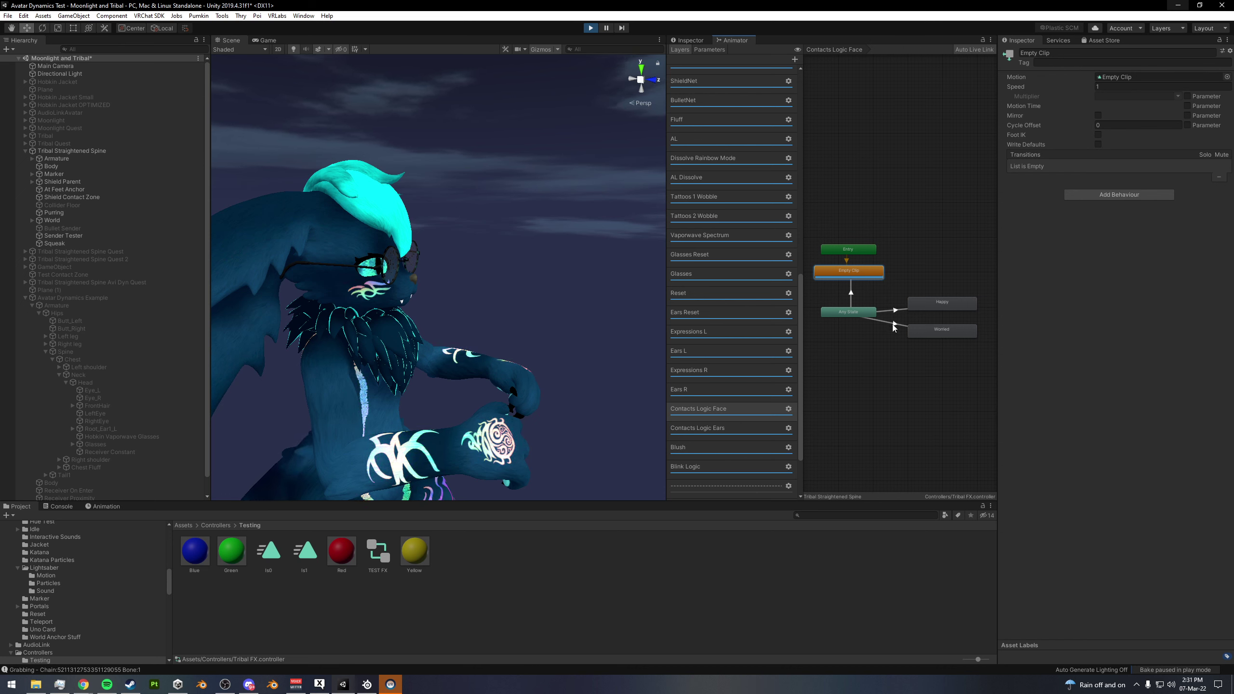
left_click(912, 305)
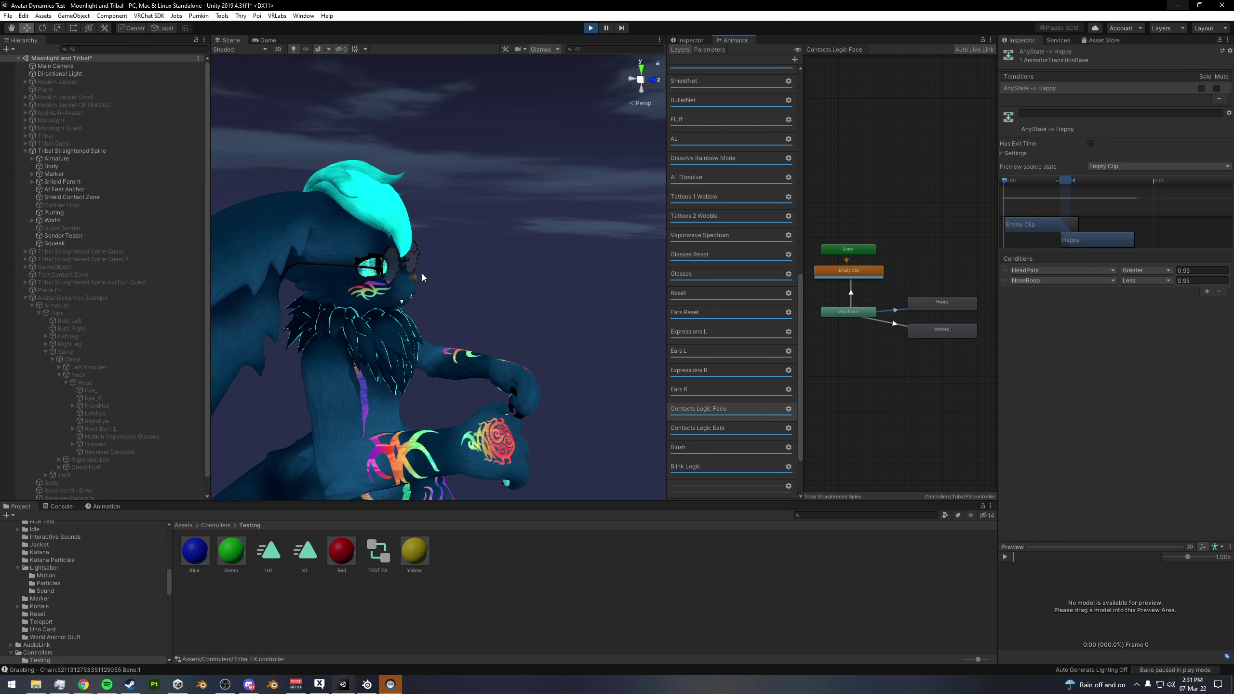
left_click(893, 325)
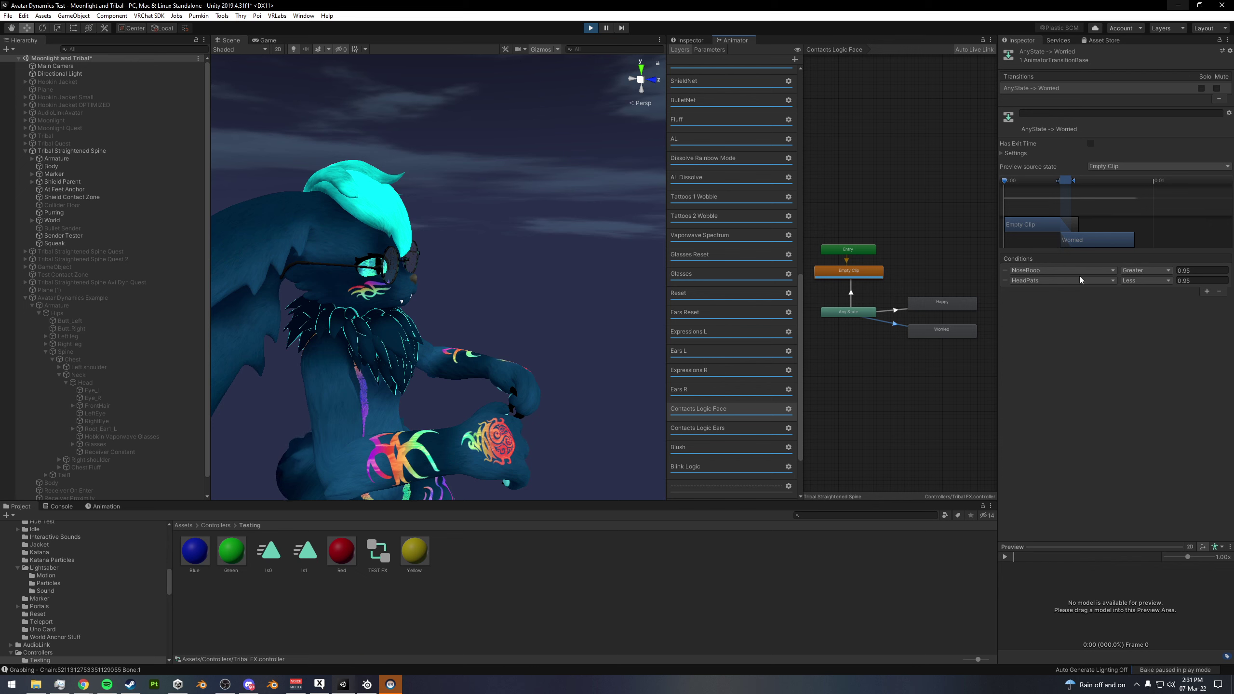
- Move Sender Tester along Z up to the avatar's nose, at about Z 0.282, to test the nose contact
left_click(64, 235)
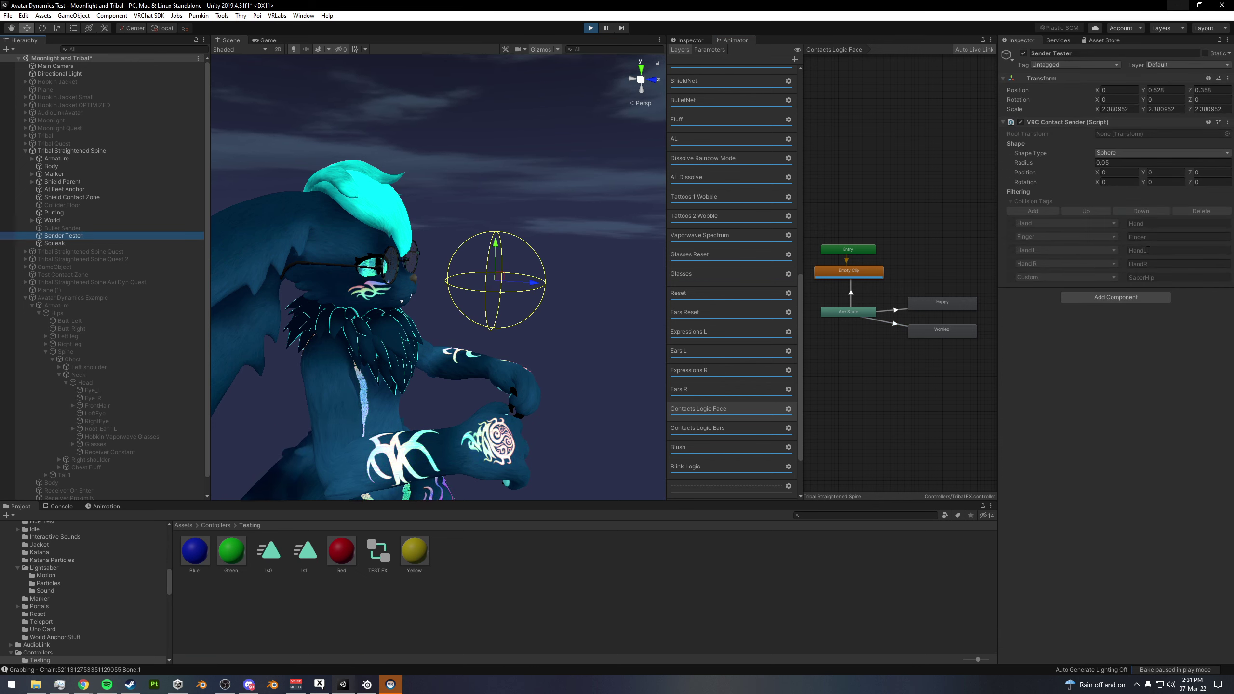
left_click_drag(413, 281, 439, 264, "alt")
left_click_drag(565, 267, 521, 270)
left_click_drag(521, 270, 585, 267, "alt")
scroll(527, 278, "up", 4)
scroll(581, 279, "up", 4, "alt")
left_click_drag(585, 268, 557, 274, "alt")
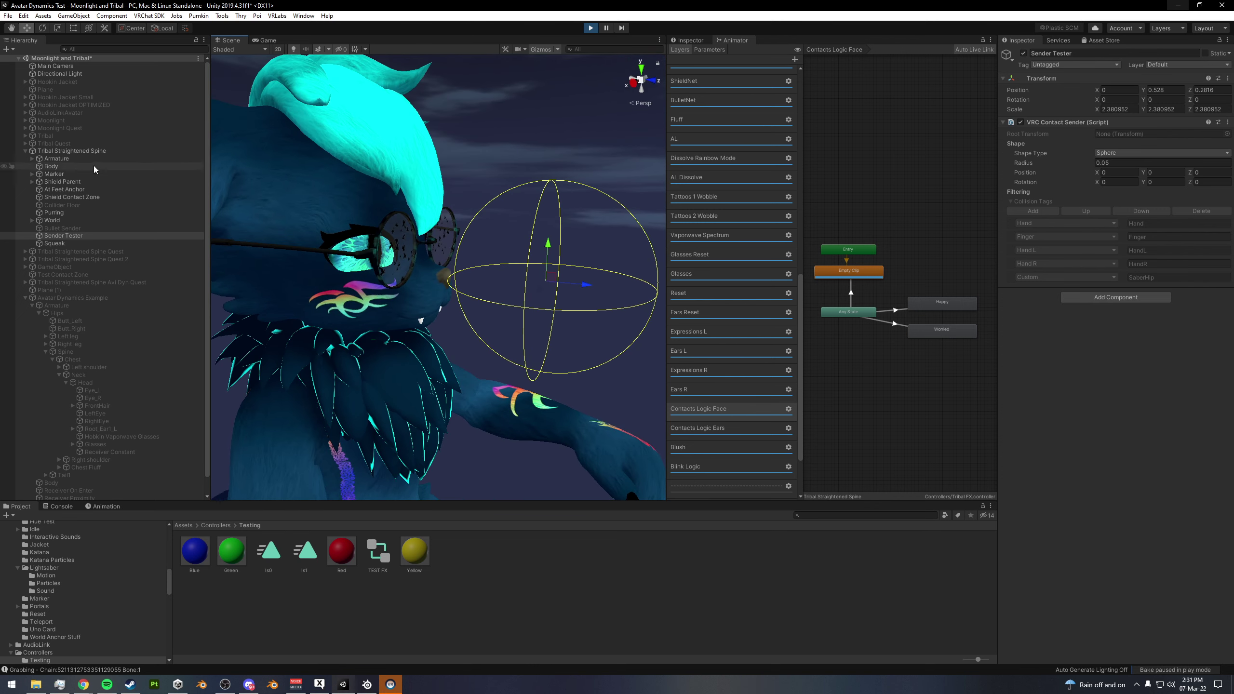
- Exit play mode and activate Sender Tester under Tribal Straightened Spine
left_click(83, 146)
left_click(82, 152)
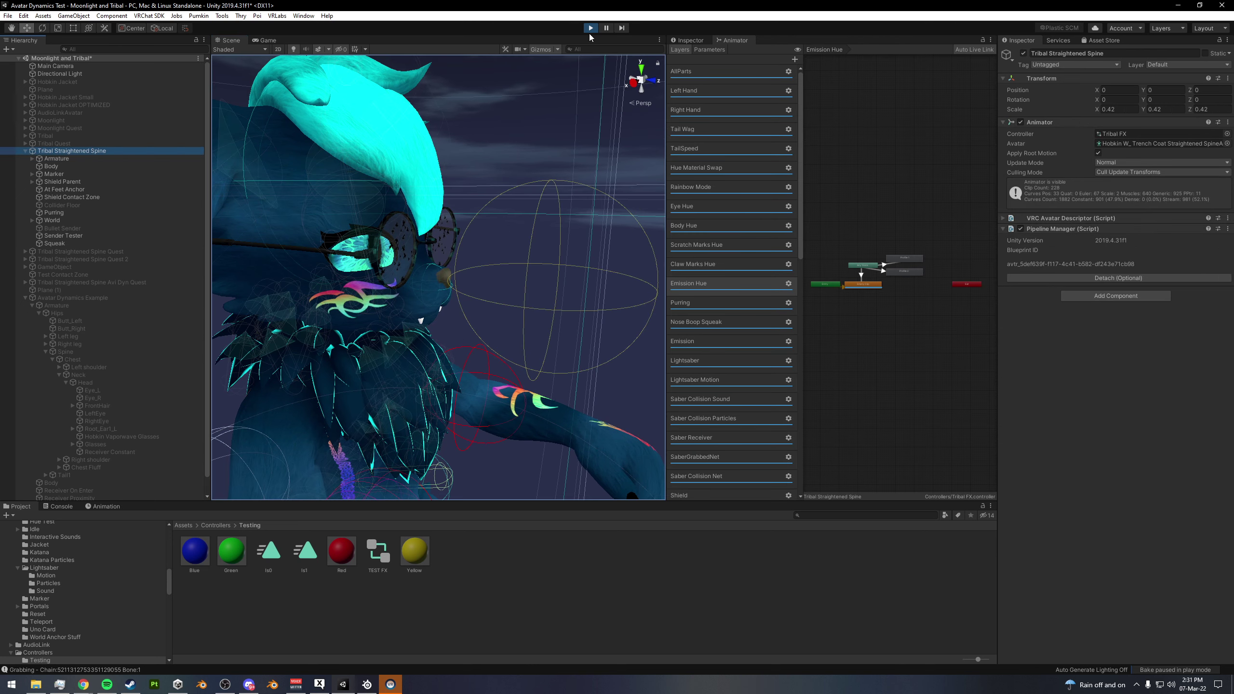
left_click(591, 27)
scroll(557, 213, "down", 8)
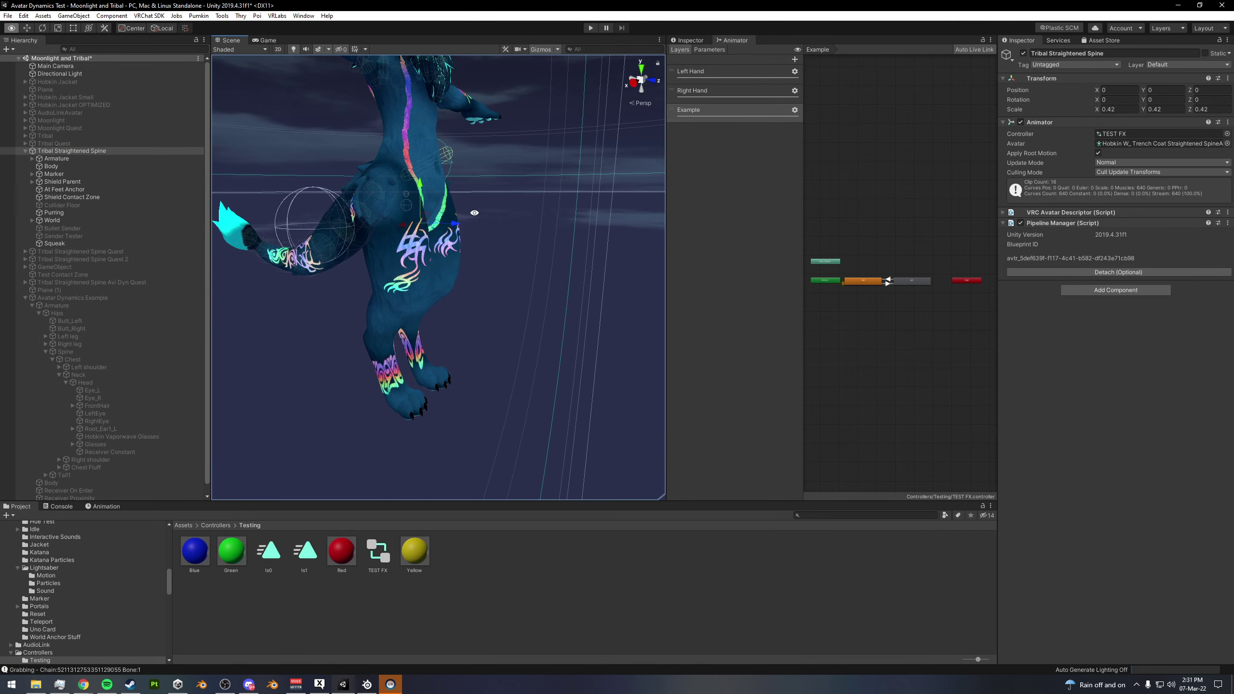
left_click_drag(473, 214, 589, 50, "alt")
left_click(63, 236)
left_click(1023, 53)
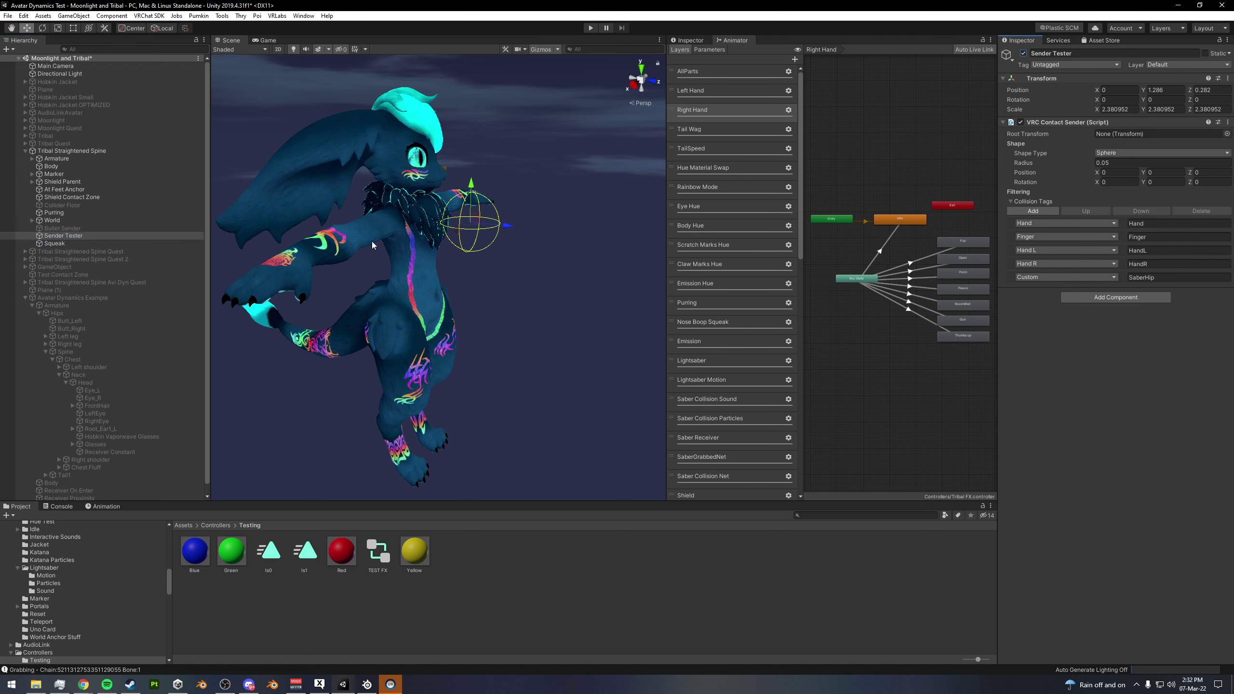
- Expand the Tribal Straightened Spine armature to the Head and compare Nose Boop's receiver settings with Sender Tester's collision tags
left_click(33, 159)
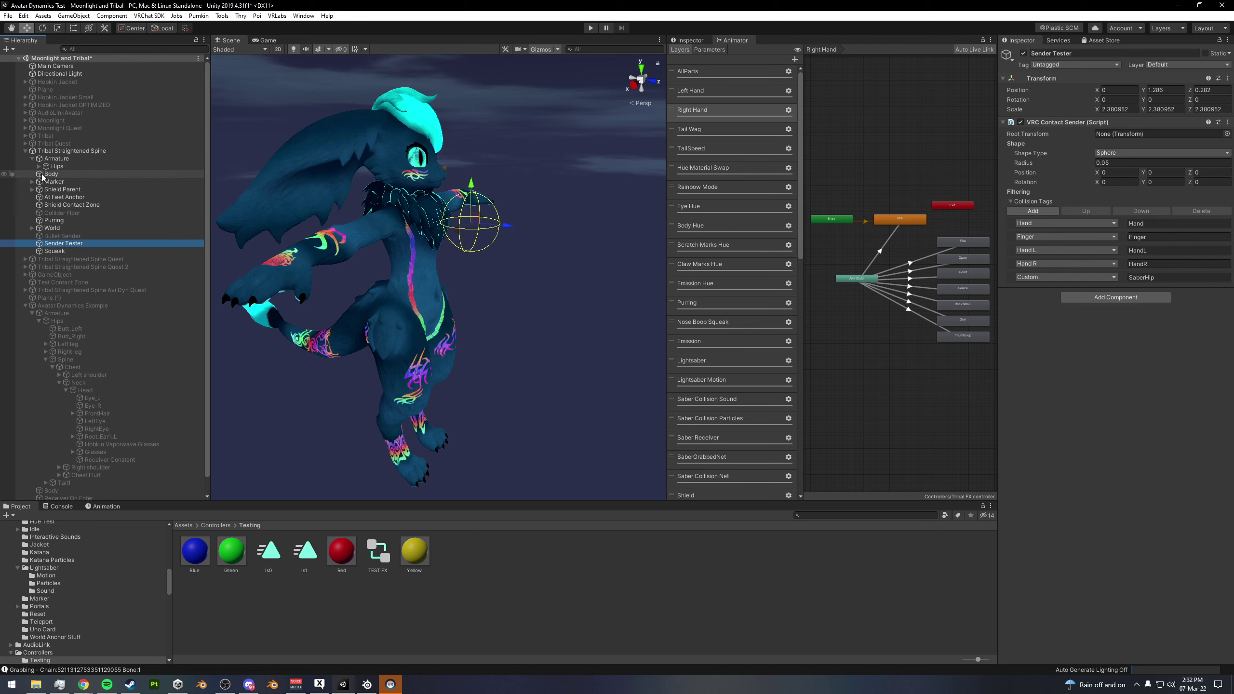
left_click(33, 159)
left_click(46, 205)
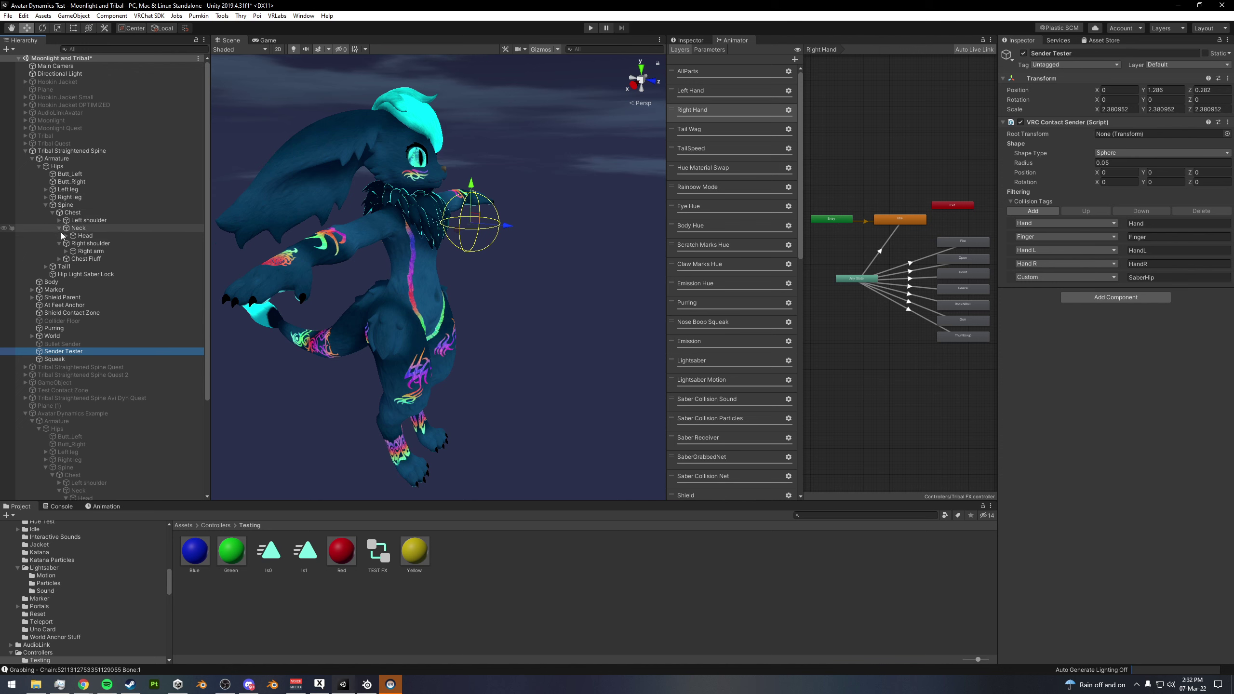
left_click(65, 236)
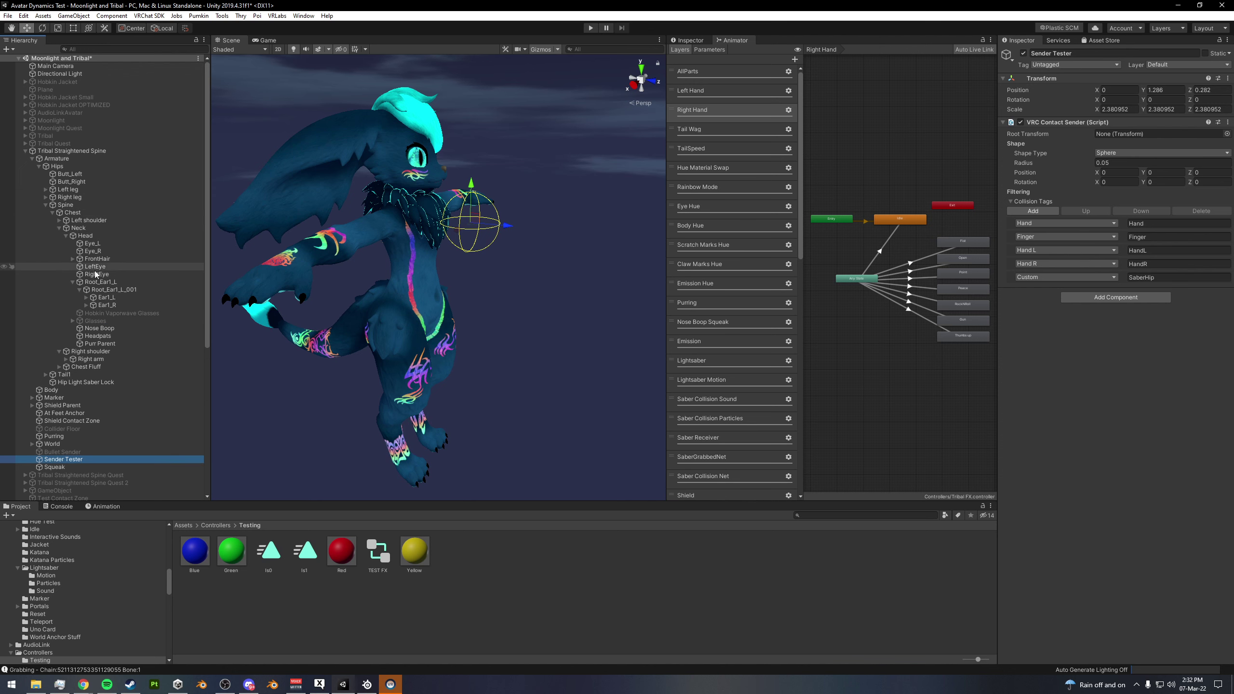
left_click(100, 329)
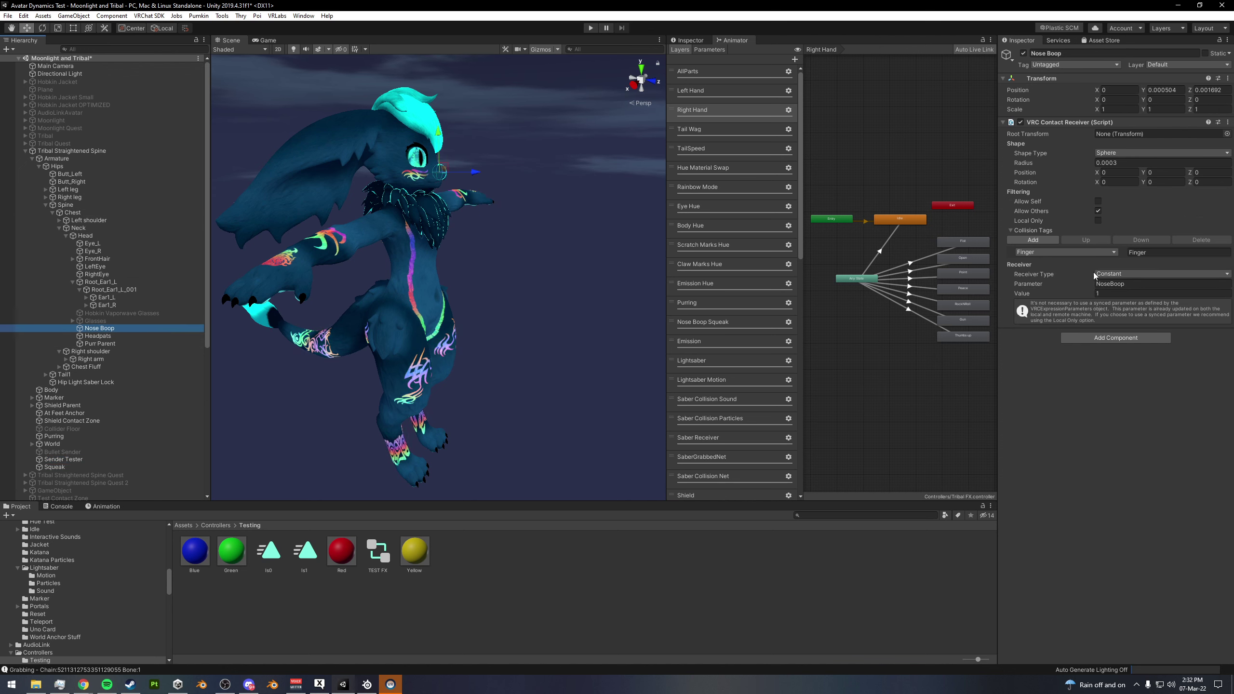
scroll(116, 398, "down", 5)
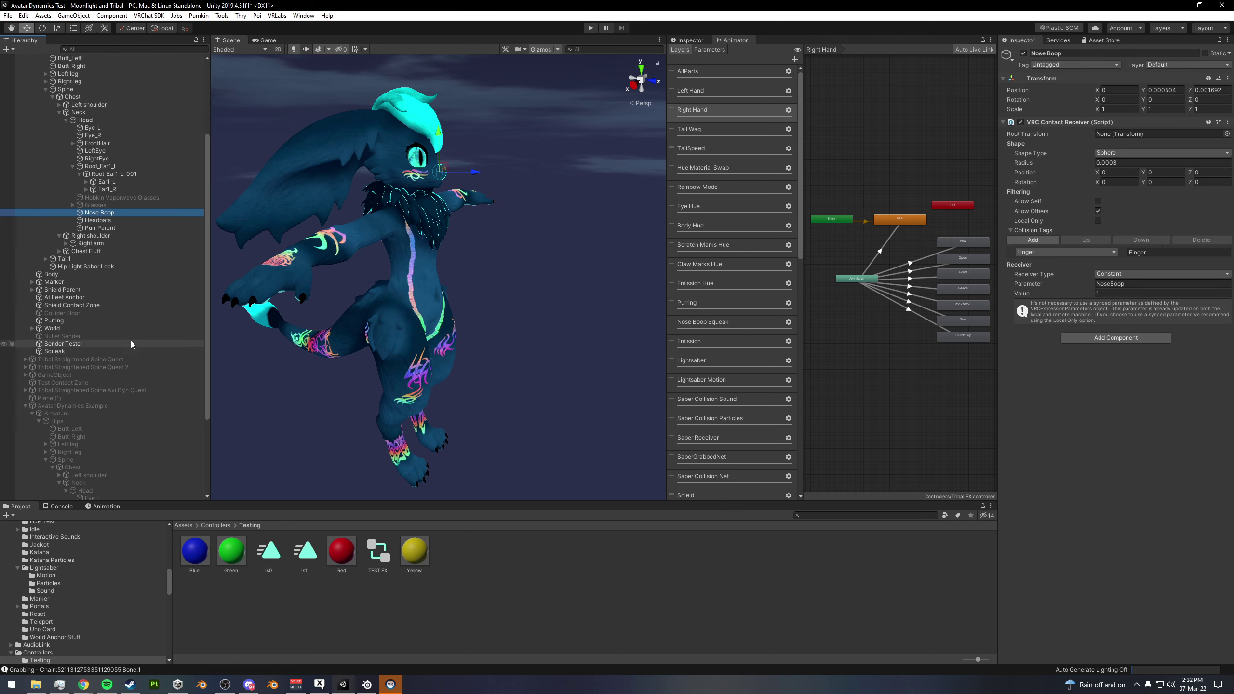
left_click(74, 344)
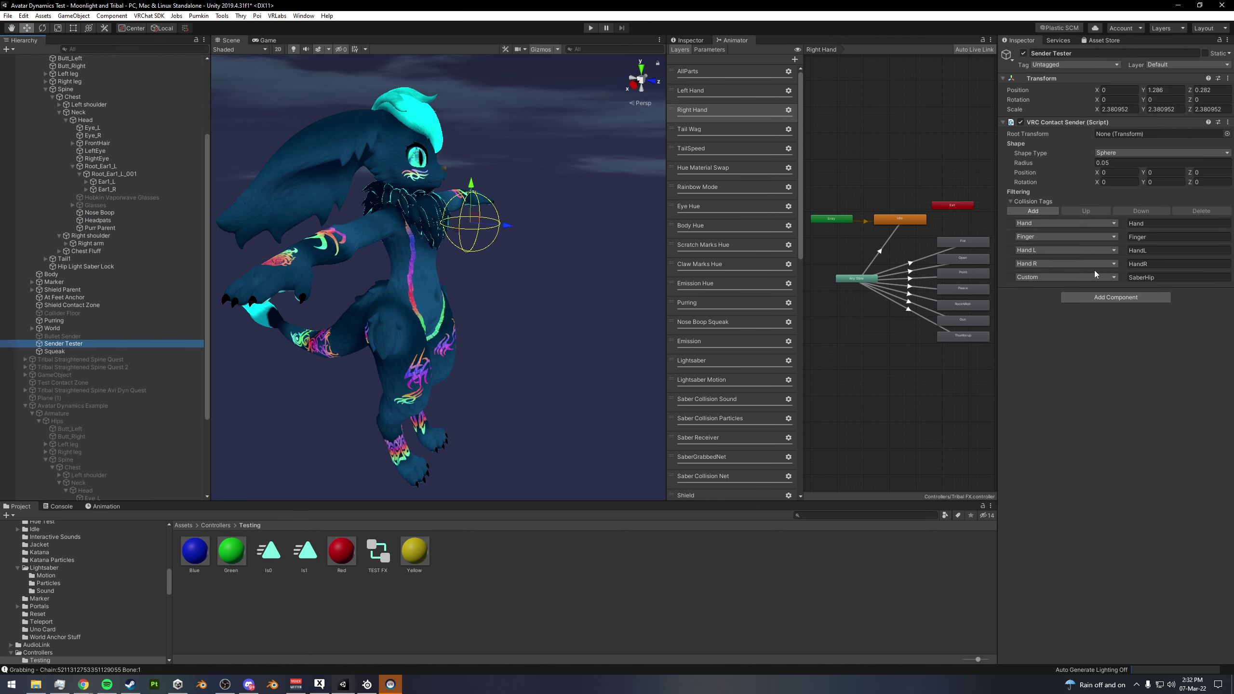
- Enter play mode in the Scene view and move Sender Tester onto the avatar's nose, at about Y 0.521, Z 0.268
left_click(591, 29)
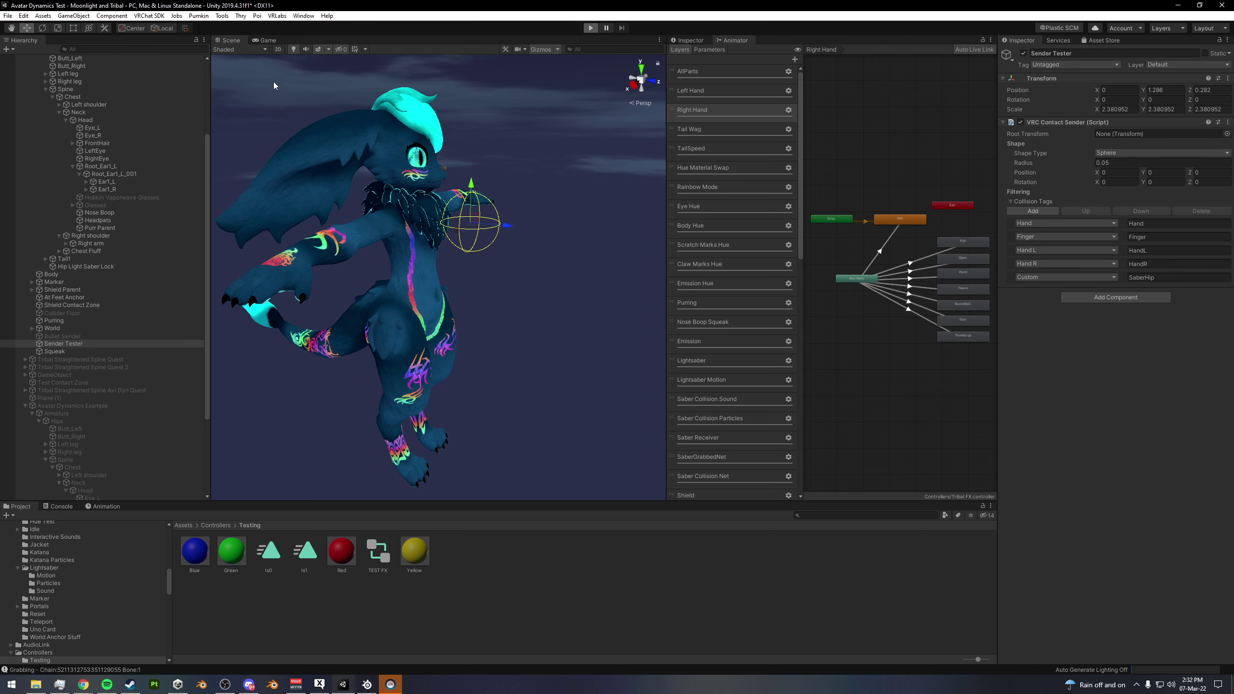
left_click(229, 41)
left_click_drag(450, 172, 417, 132, "alt")
left_click_drag(454, 60, 454, 245)
right_click_drag(454, 246, 522, 213)
left_click_drag(497, 239, 462, 253)
right_click_drag(461, 253, 522, 226)
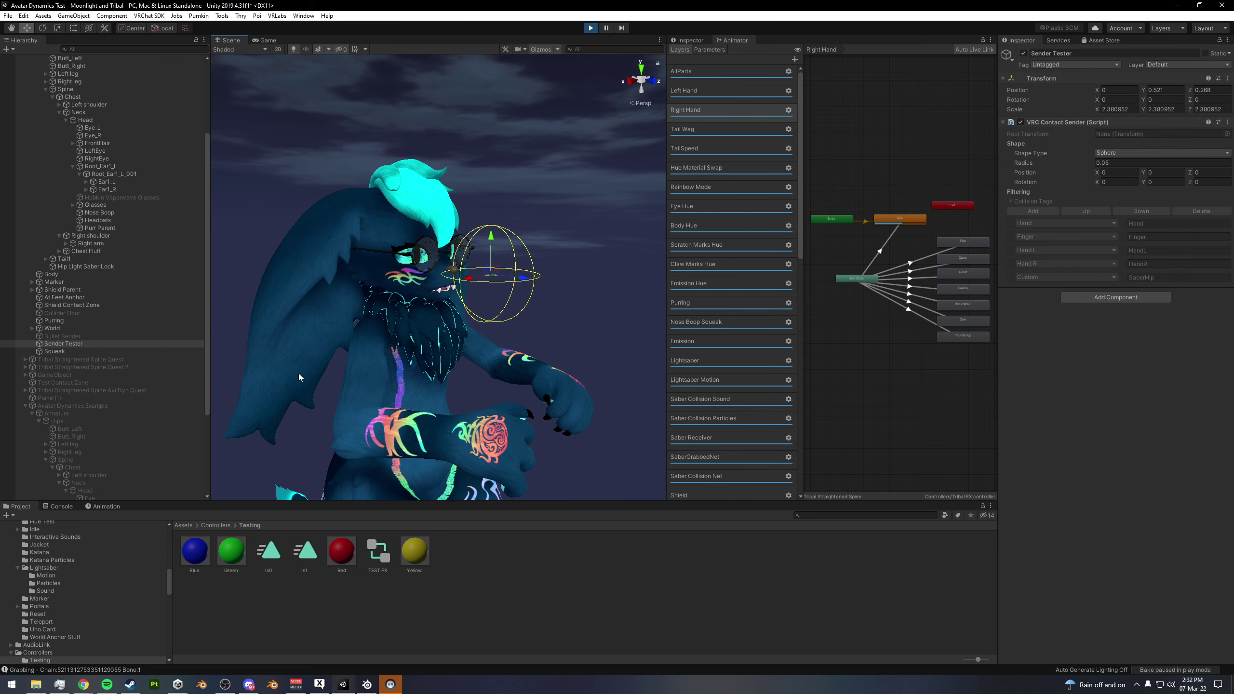
- Display the Contacts Logic Face layer and move Sender Tester away from the nose to about Z 0.325
right_click_drag(299, 378, 522, 311)
left_click_drag(550, 256, 565, 257)
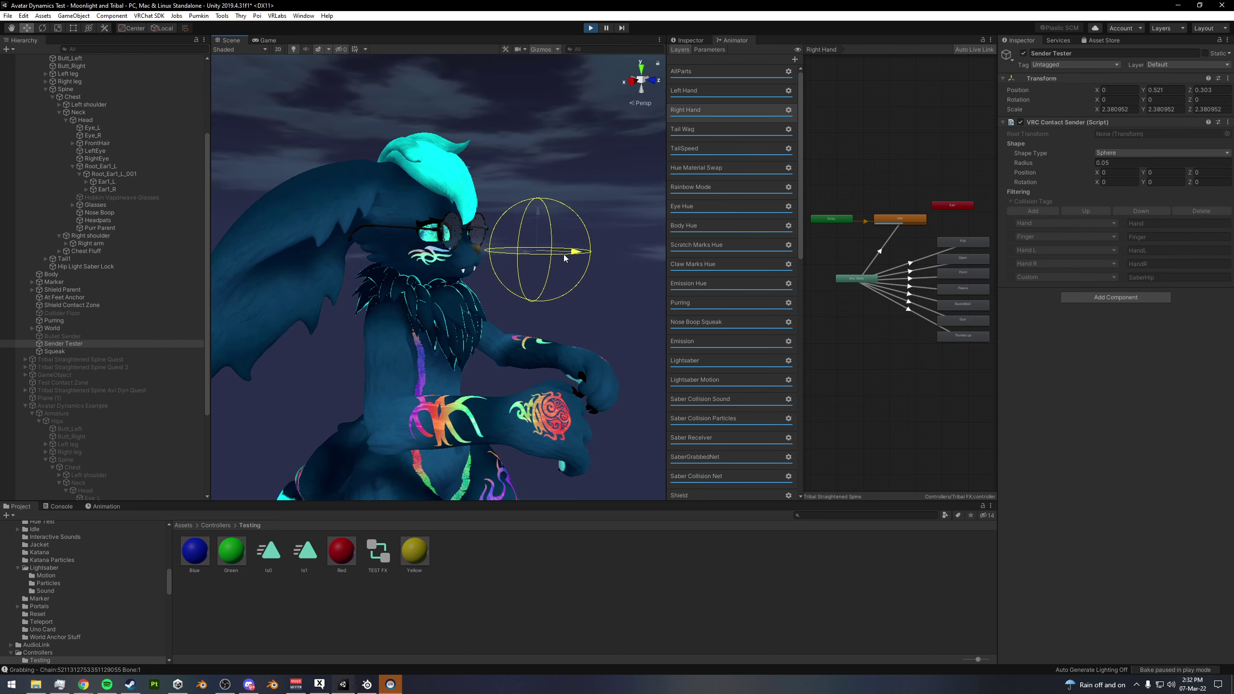
scroll(729, 353, "down", 10)
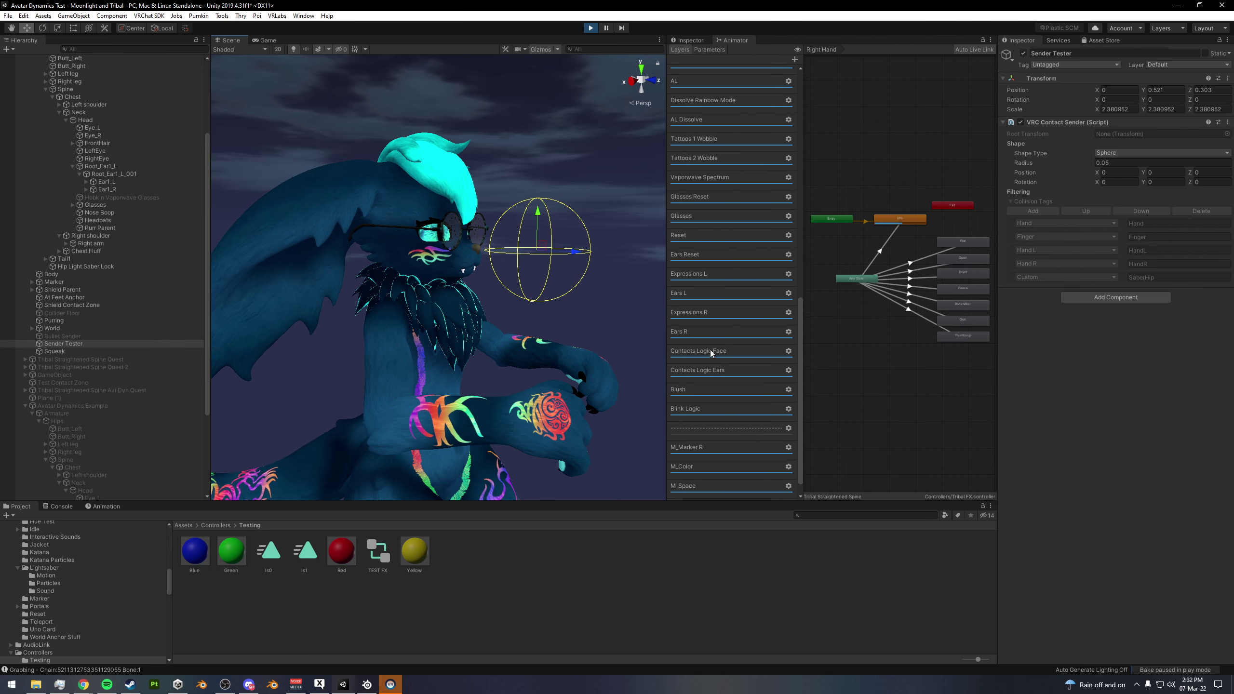
left_click(710, 352)
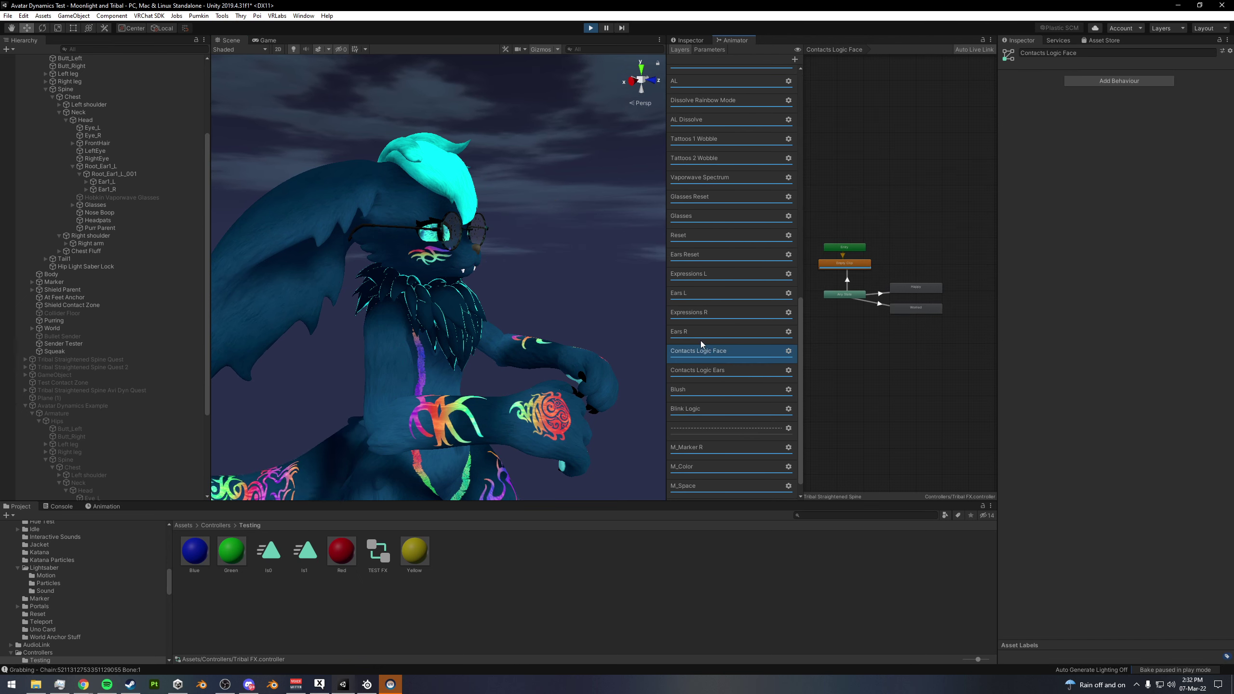
left_click(87, 343)
left_click_drag(574, 255, 591, 253)
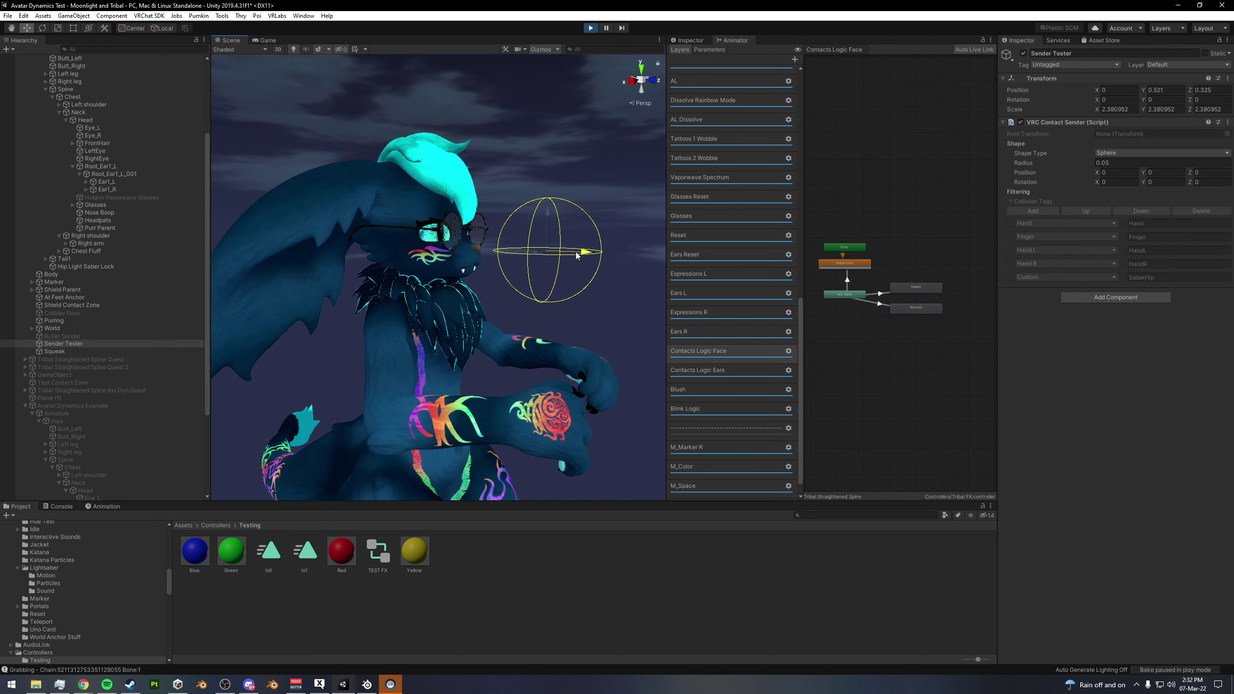
- Display the Contacts Logic Ears layer and move Sender Tester onto the avatar's nose, to about Z 0.245
left_click(718, 370)
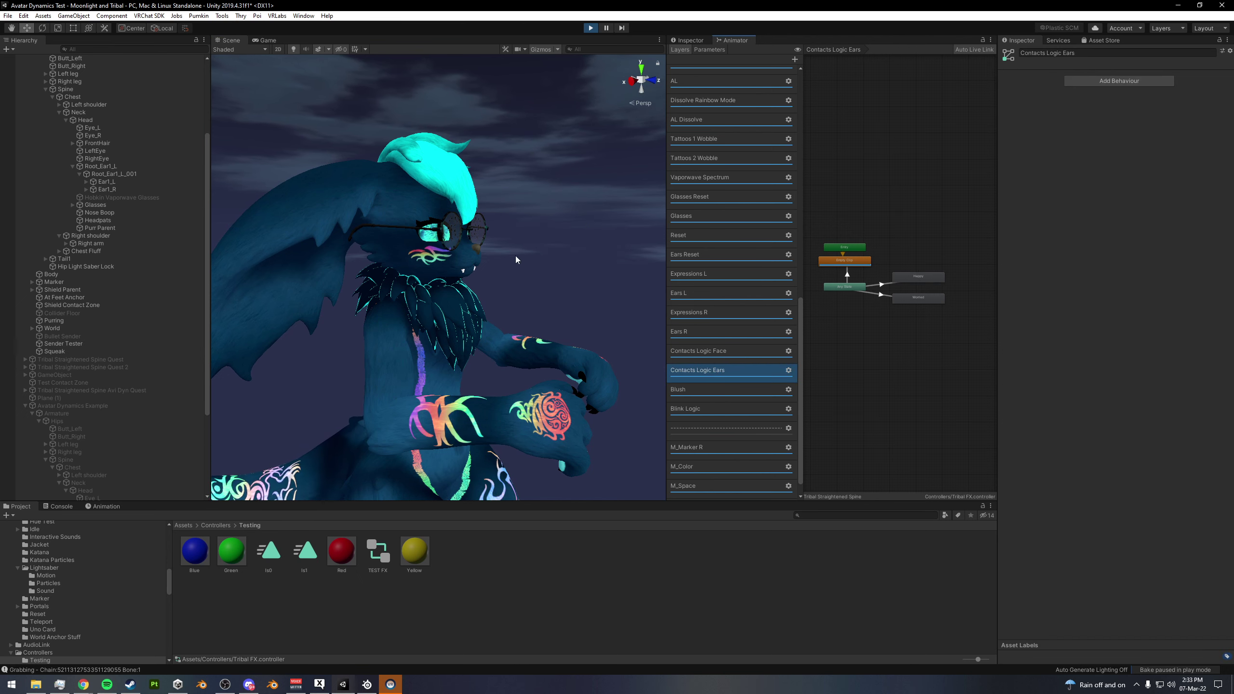
left_click(101, 342)
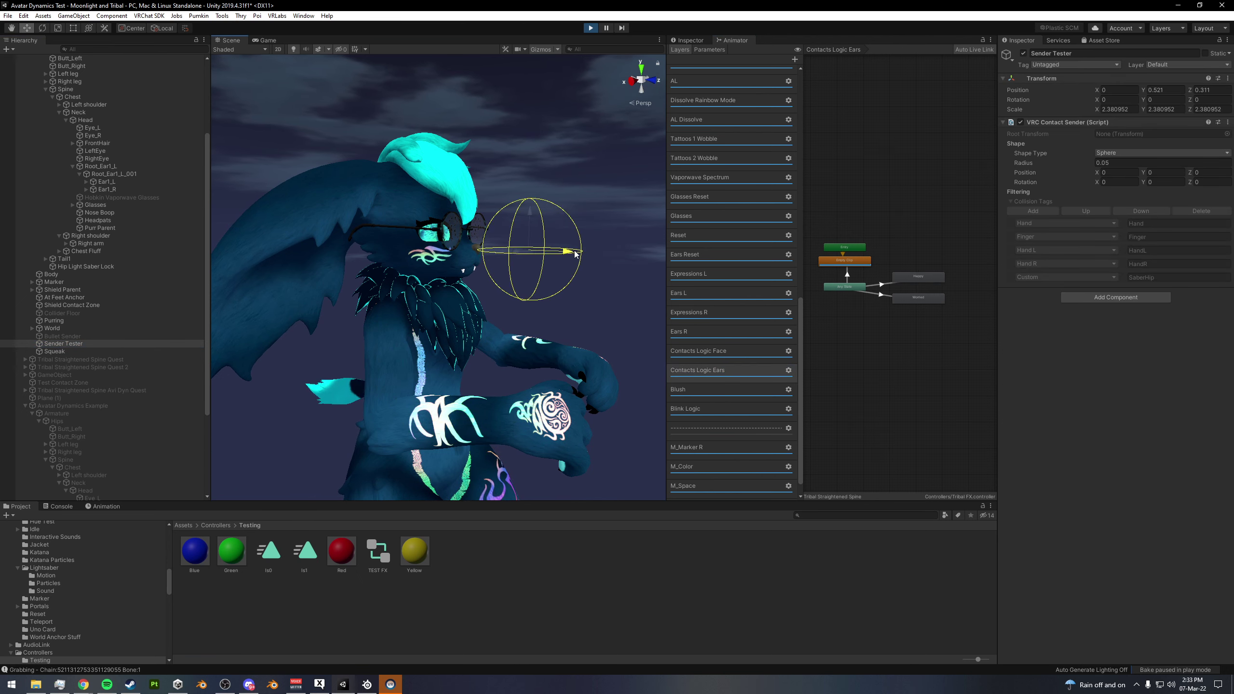
left_click_drag(567, 249, 570, 249)
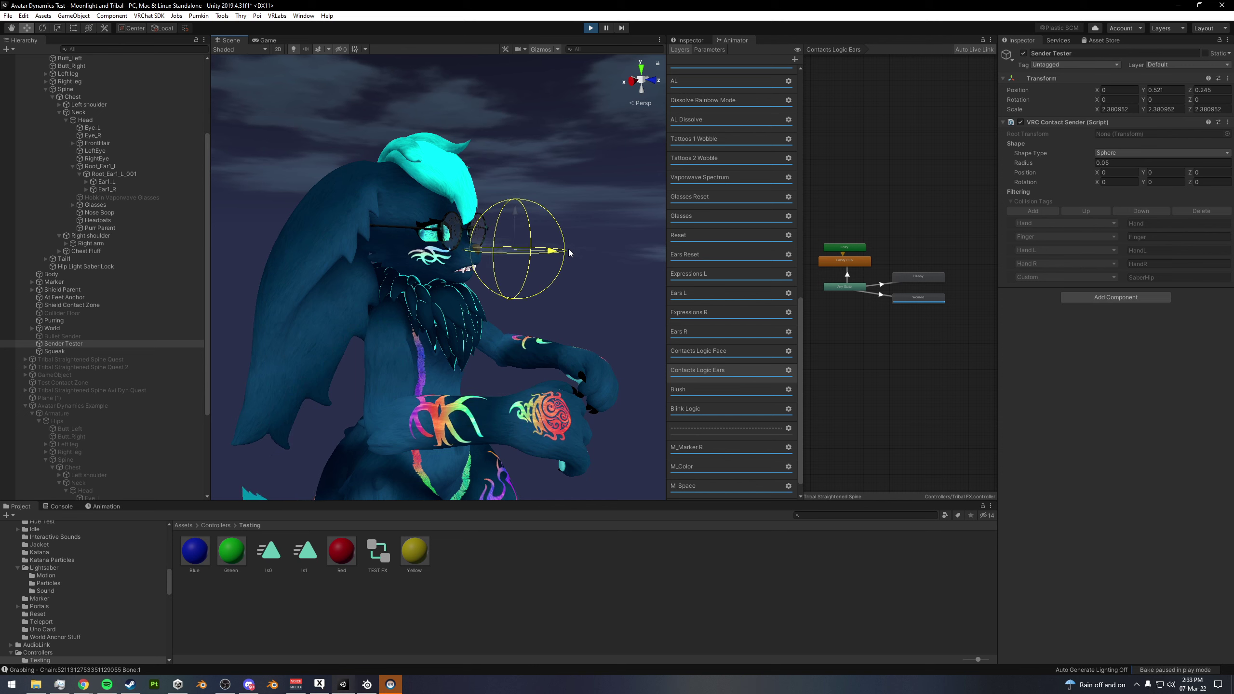
- Inspect the Any State to Worried transition's conditions, and move Sender Tester away from the nose to about Z 0.313
left_click(879, 294)
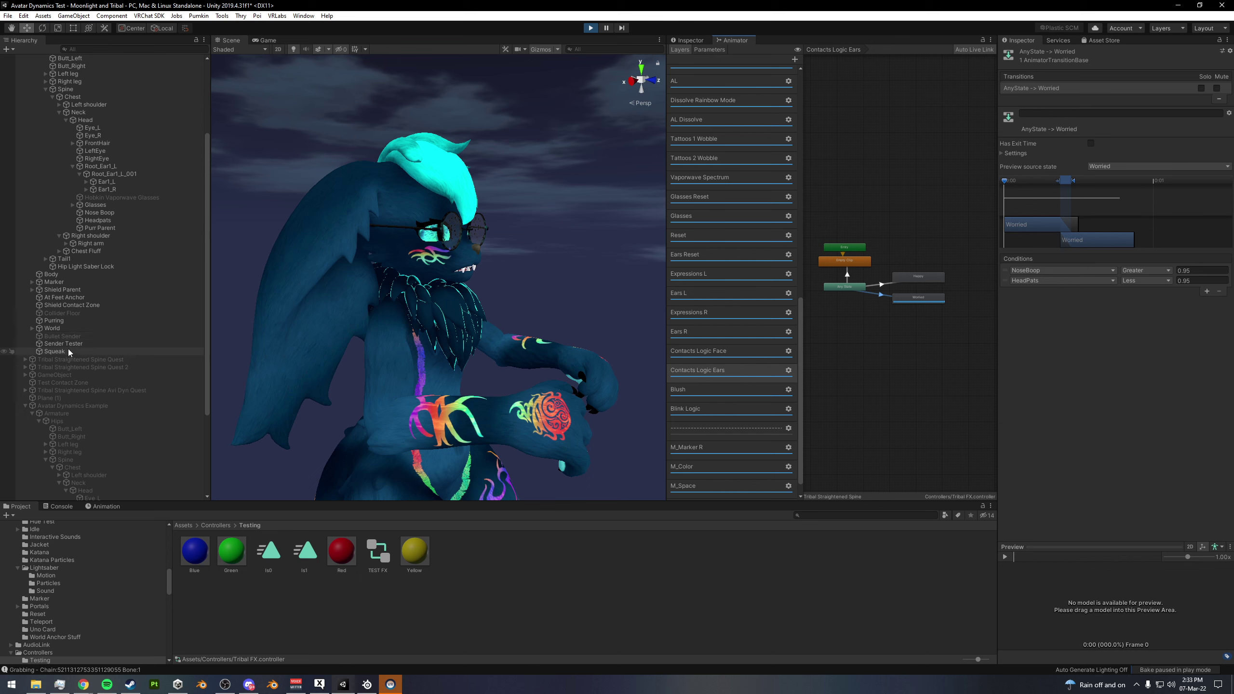
left_click(97, 343)
left_click_drag(551, 251, 577, 251)
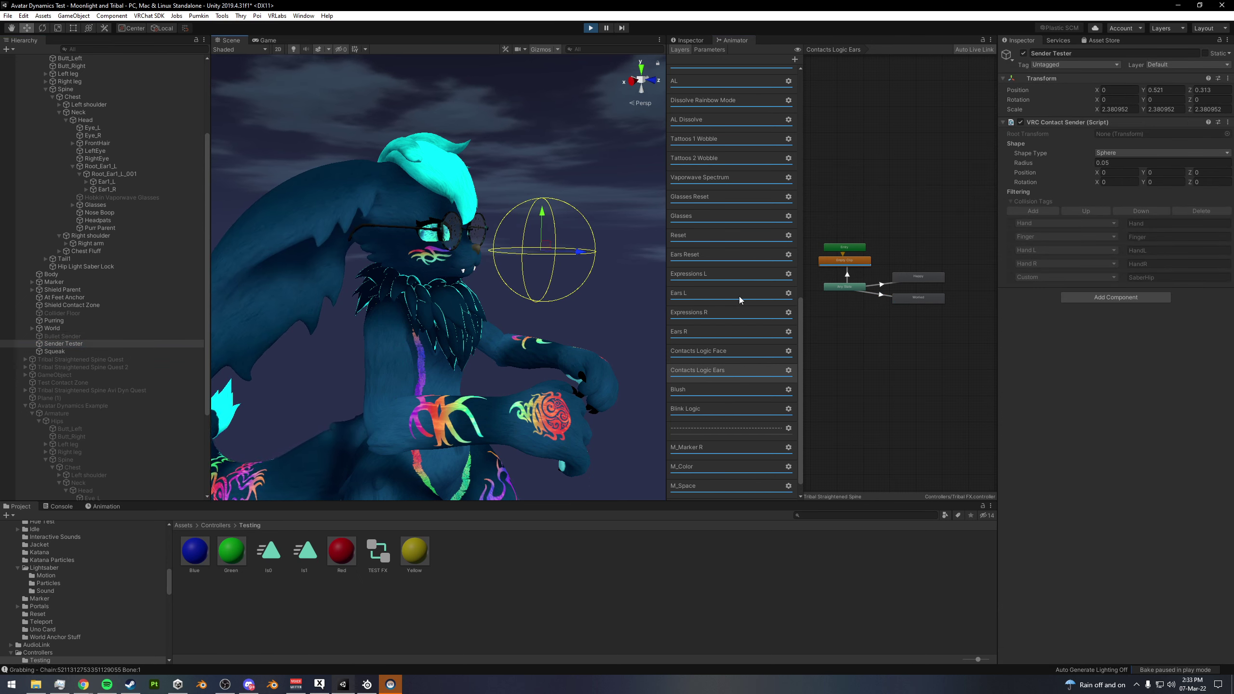
- Display the Nose Boop Squeak layer and examine the conditions of the Squeak Off to Squeak transition
scroll(729, 282, "up", 10)
scroll(715, 265, "up", 3)
left_click(699, 177)
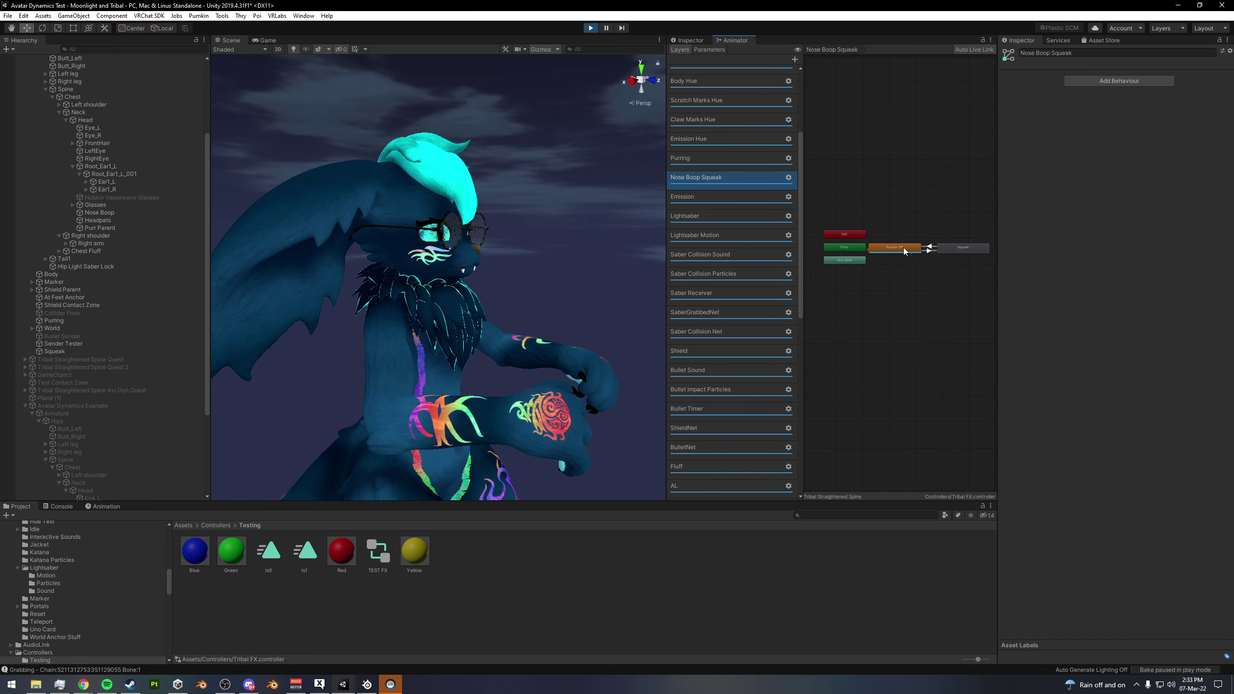
scroll(905, 250, "up", 2)
left_click(929, 264)
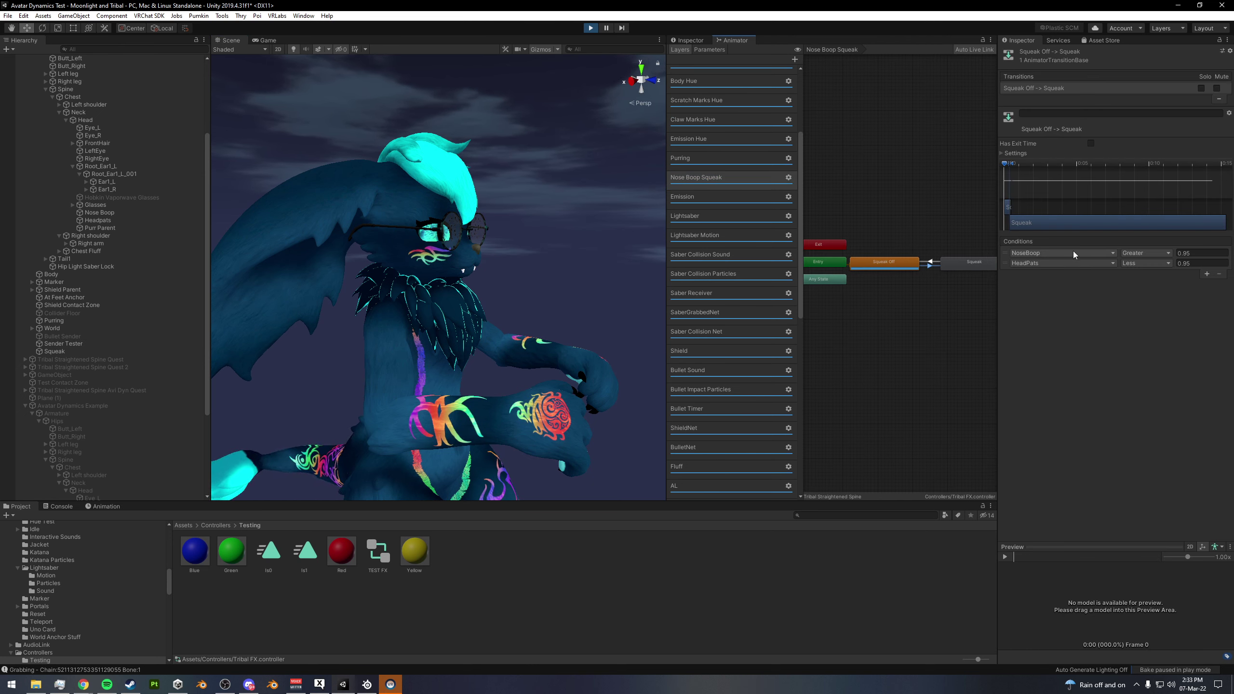
- Move Sender Tester onto the nose, to about Z 0.258, and inspect the Squeak state's motion
left_click(63, 343)
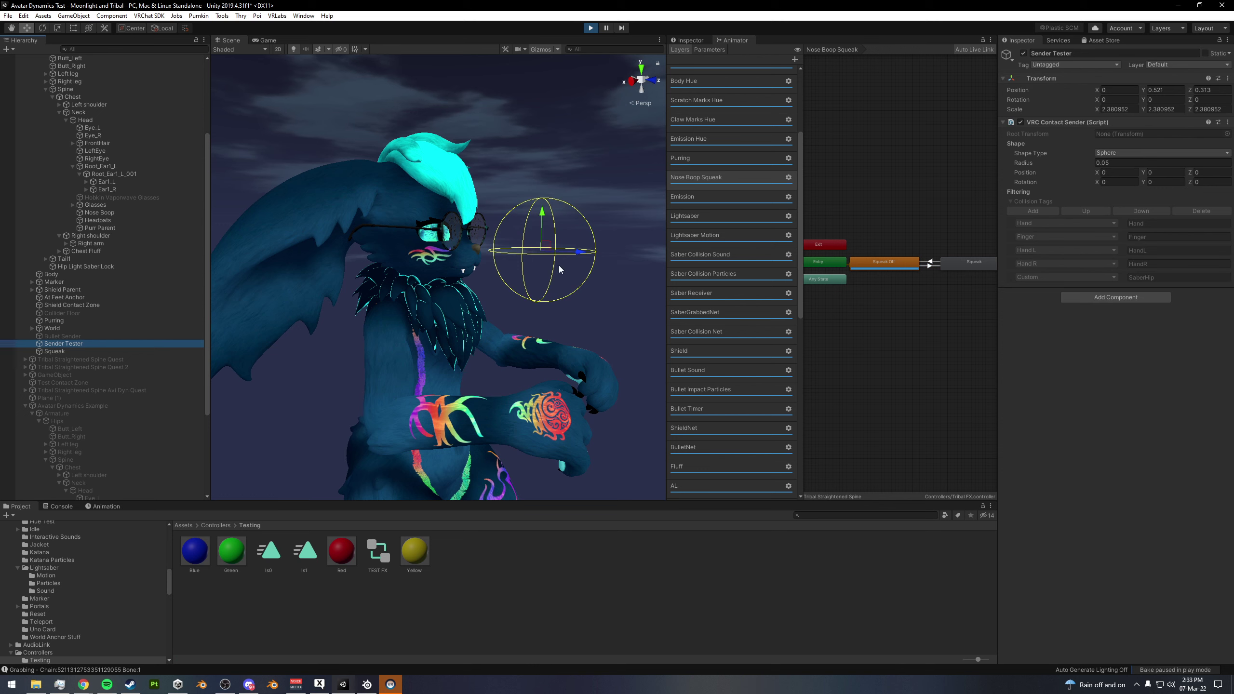
left_click_drag(580, 252, 557, 251)
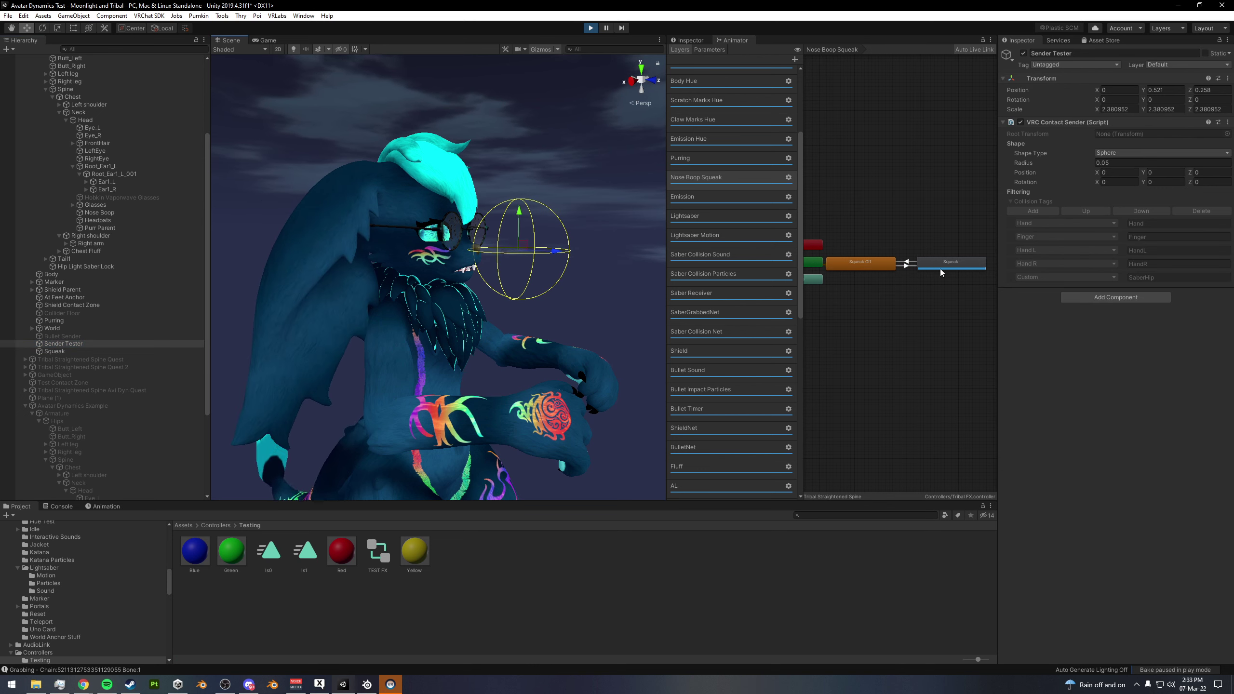
left_click(951, 267)
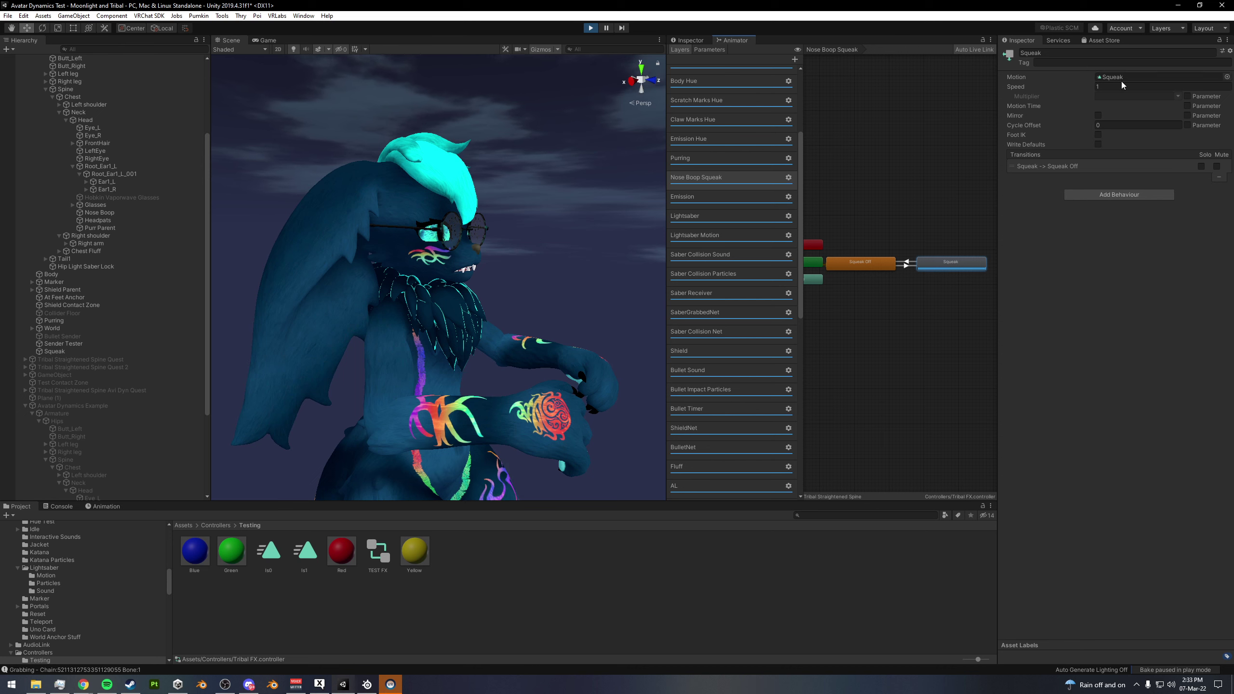
- Move Sender Tester away from the nose to about Z 0.381 and display the Tail Wag layer
left_click(63, 343)
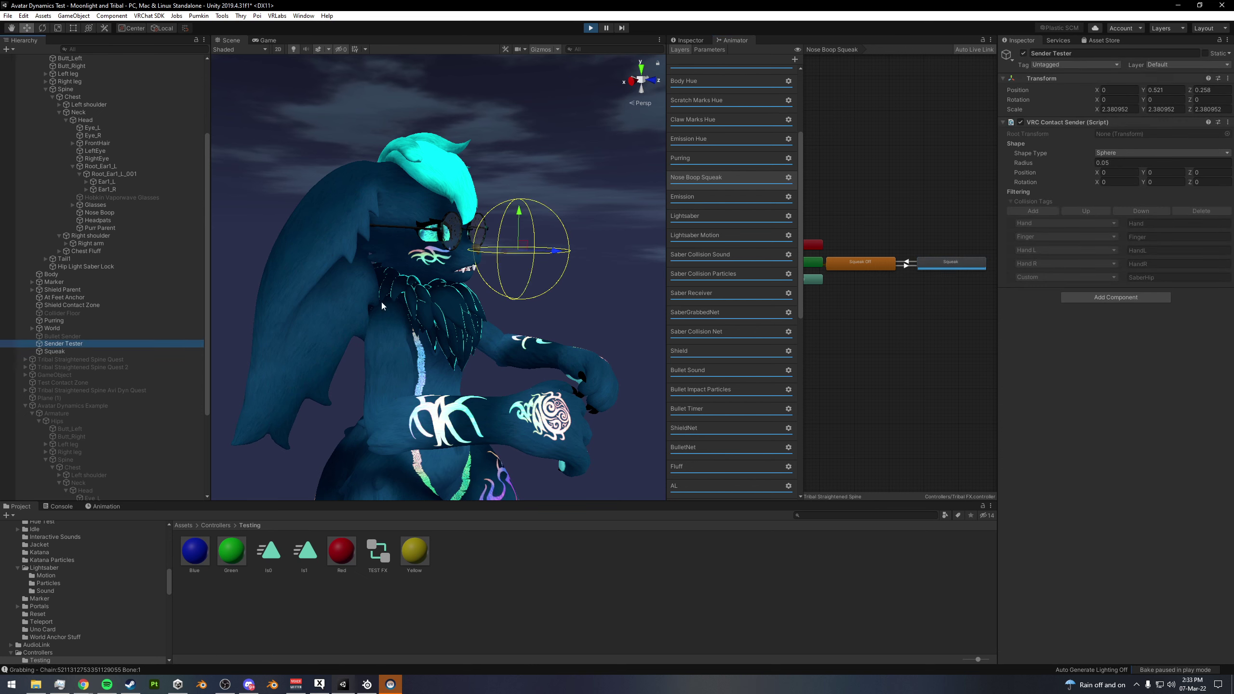
left_click_drag(560, 251, 614, 252)
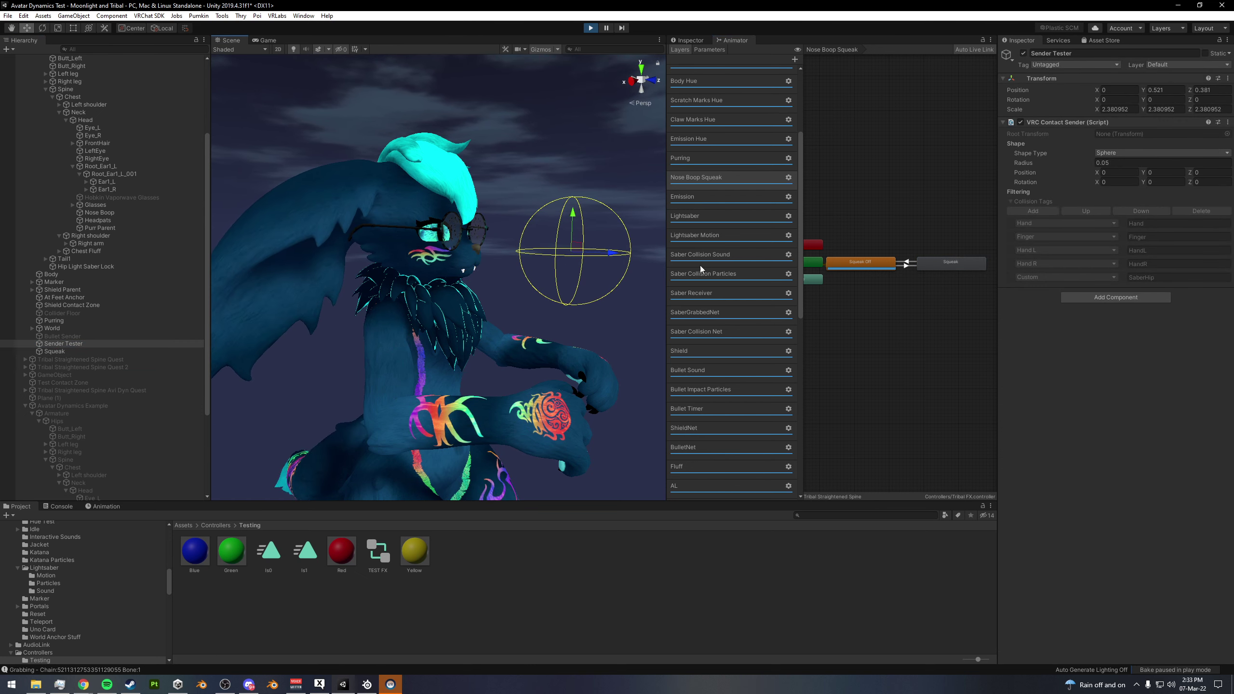
scroll(700, 265, "up", 3)
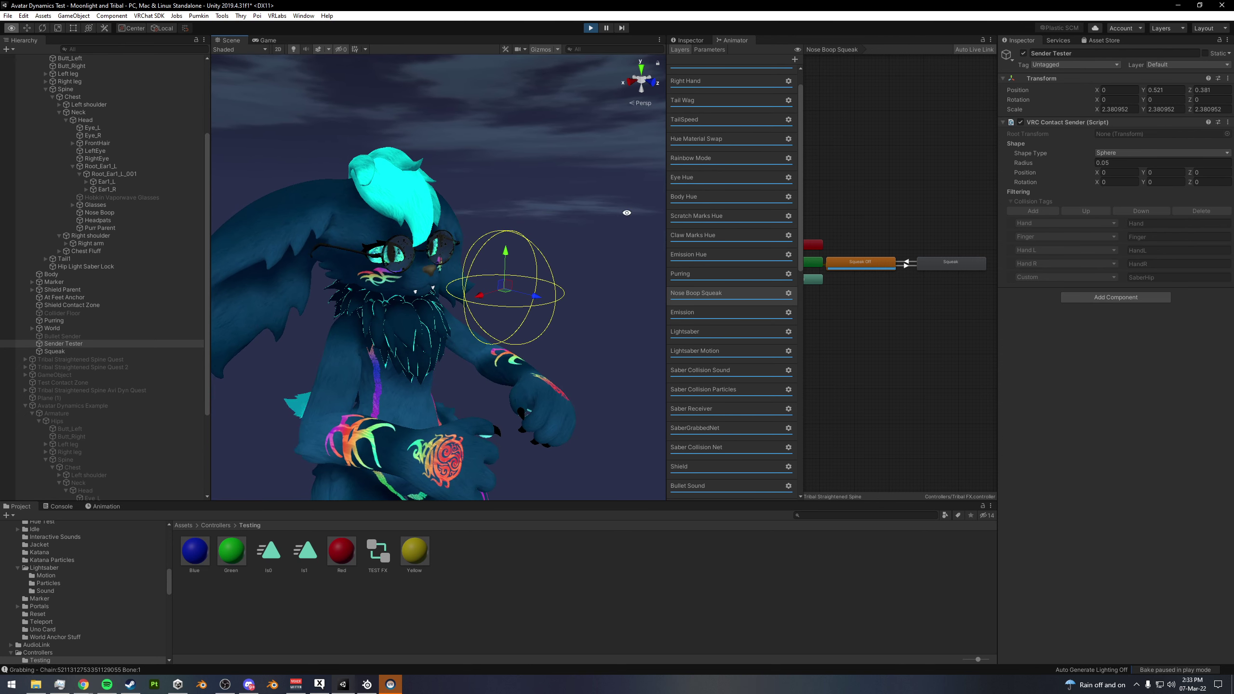
scroll(699, 138, "up", 4)
left_click(696, 130)
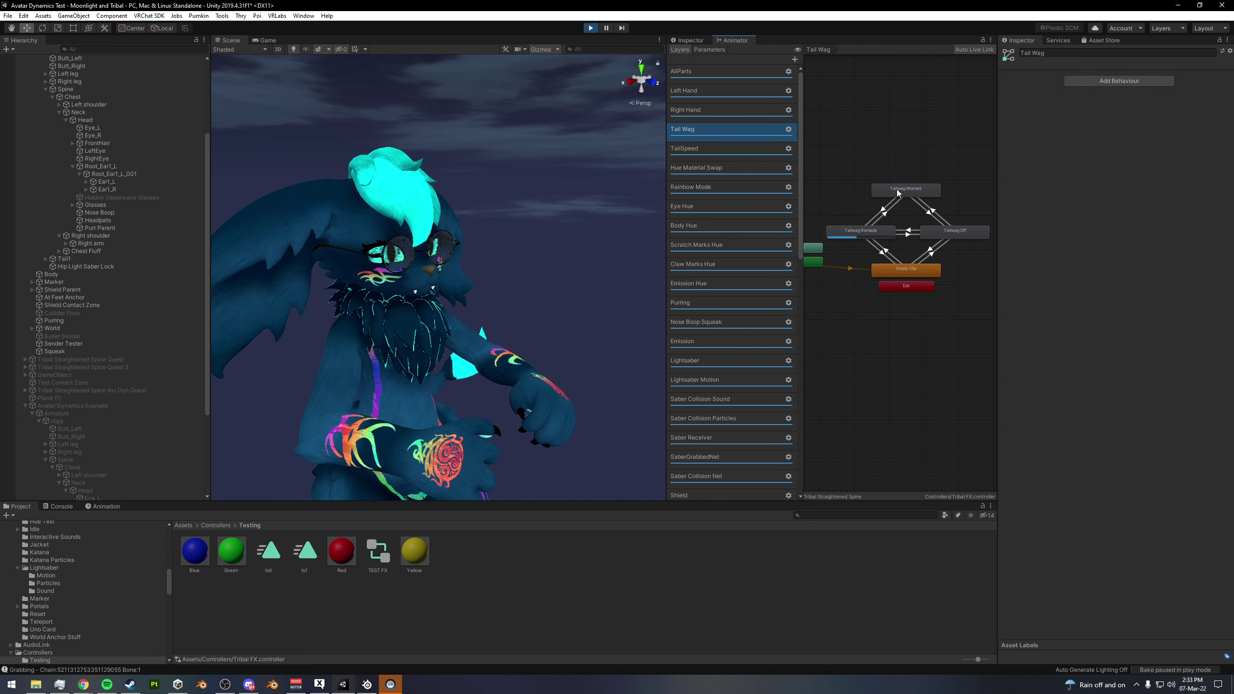
- Test the tail wag reaction by moving Sender Tester onto the nose and back out to about Z 0.375
left_click(72, 345)
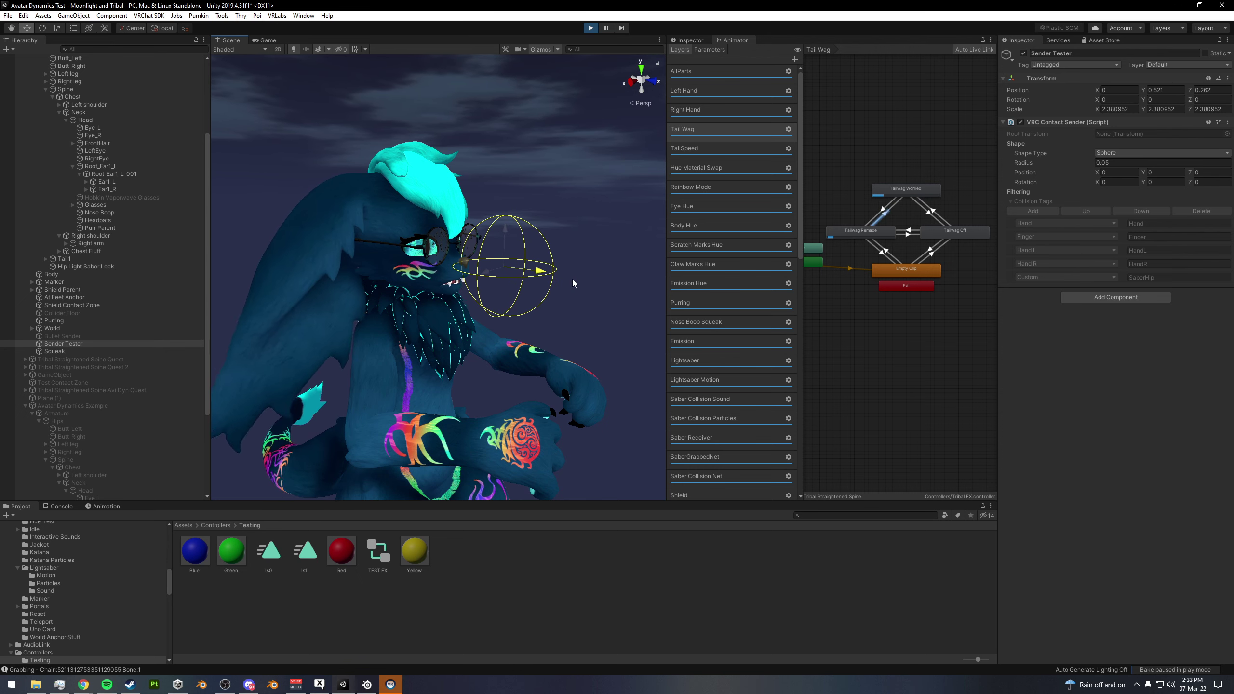
left_click_drag(573, 280, 592, 284)
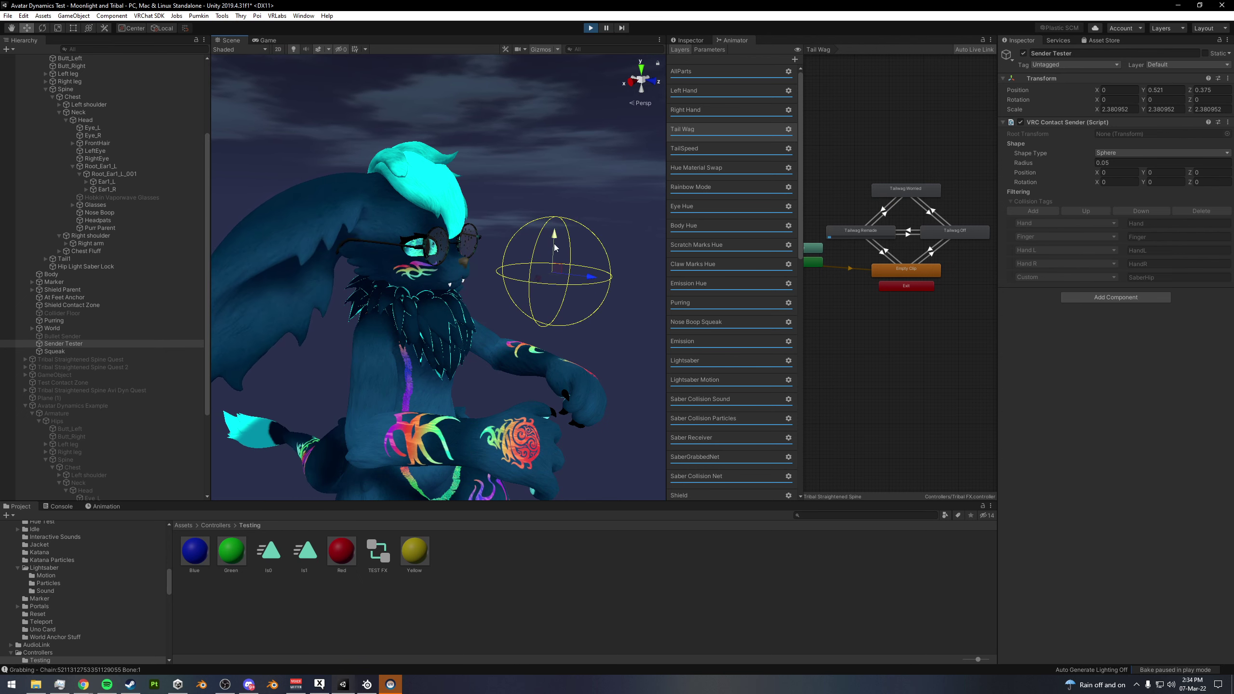